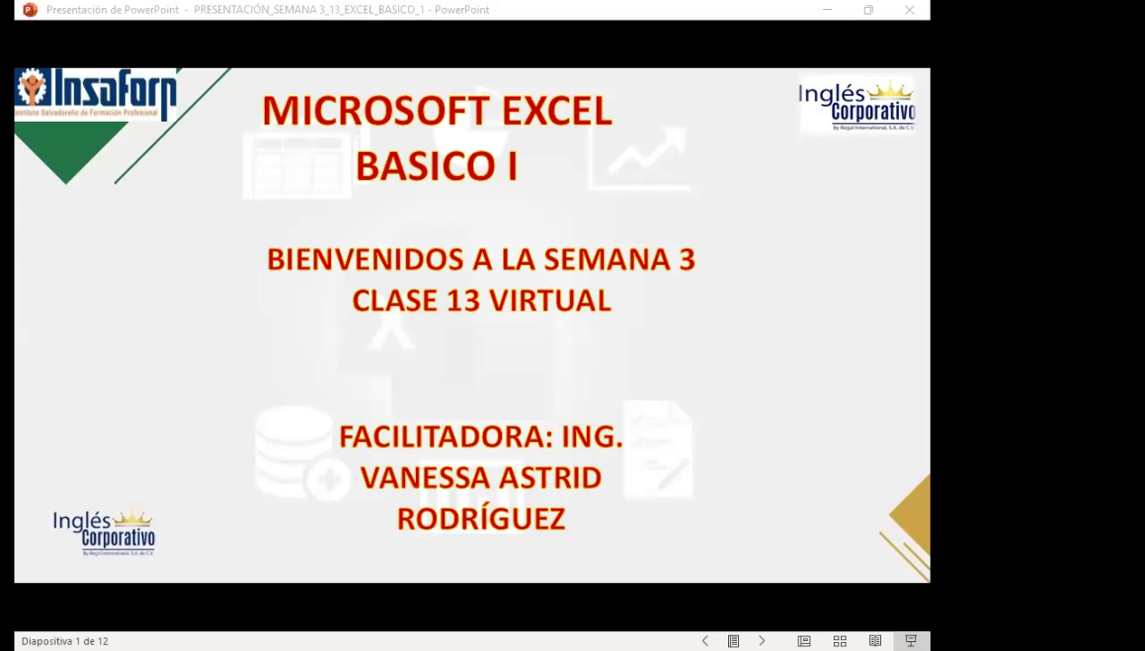
# Step: Bring the PowerPoint presentation window into focus
pyautogui.click(736, 437)
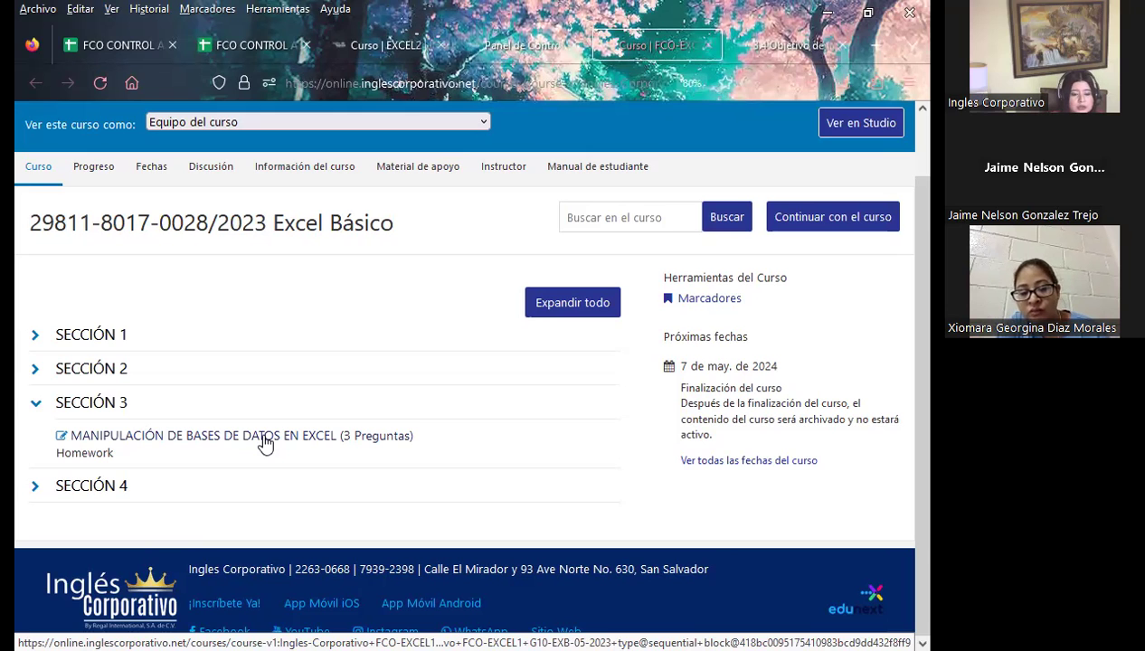
# Step: Open the '3.4 Objetivo de...' lesson page and scroll down to the Series de relleno table
pyautogui.click(788, 44)
pyautogui.scroll(-2, 597, 299)
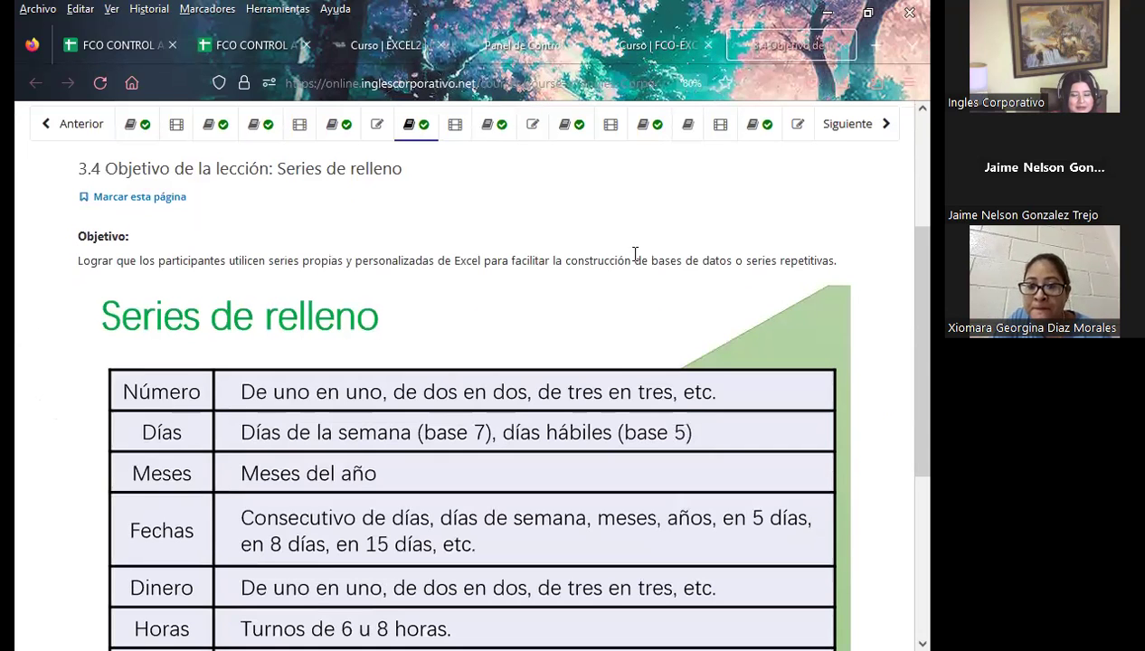
pyautogui.scroll(4, 534, 344)
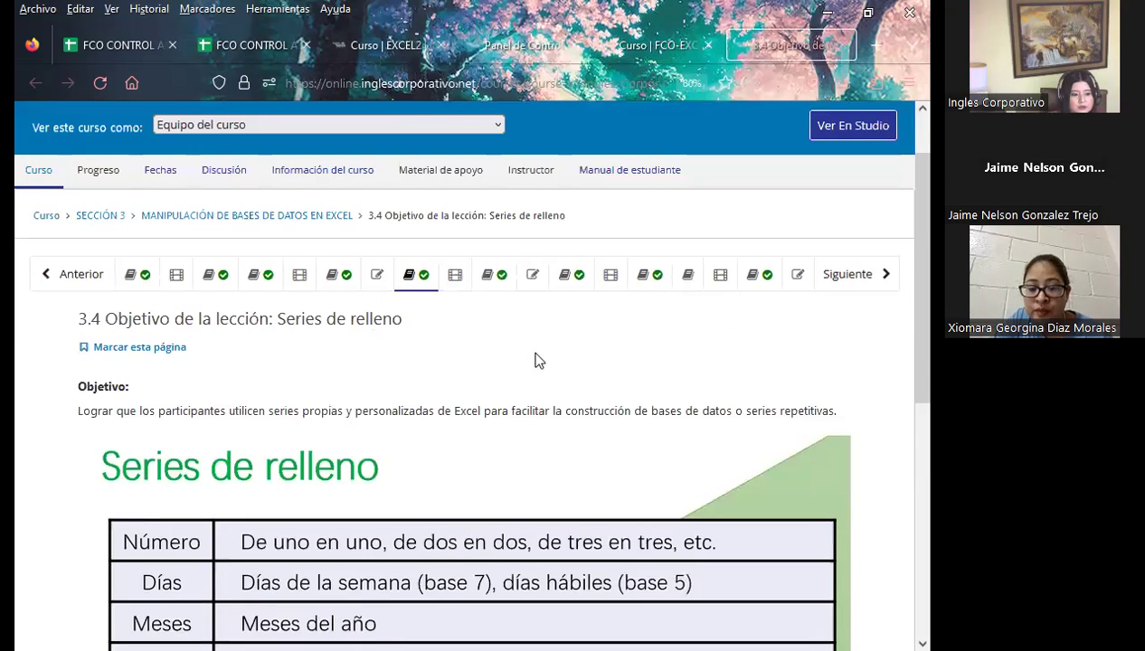
pyautogui.scroll(-2, 530, 384)
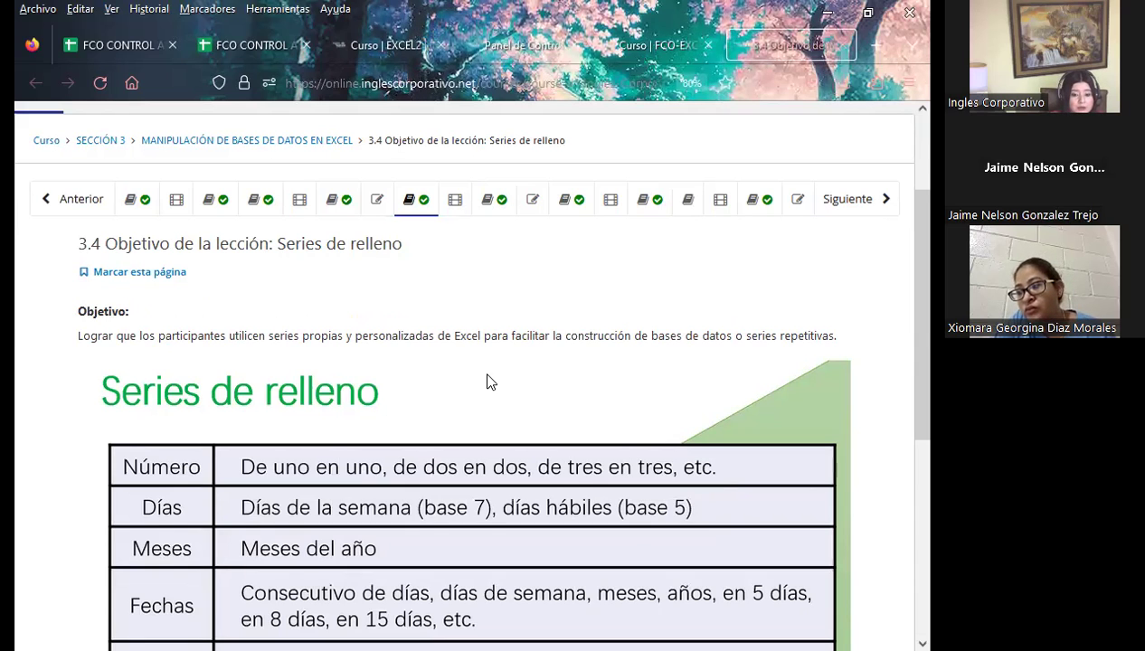
pyautogui.scroll(-1, 447, 385)
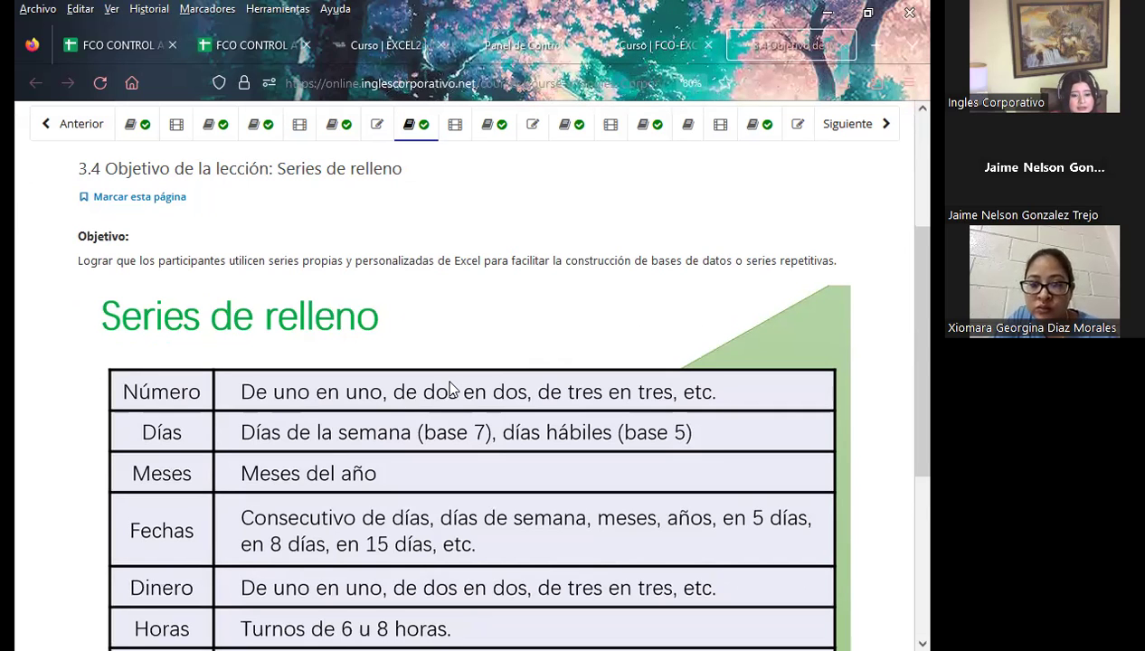
pyautogui.scroll(-1, 449, 388)
pyautogui.scroll(-1, 475, 374)
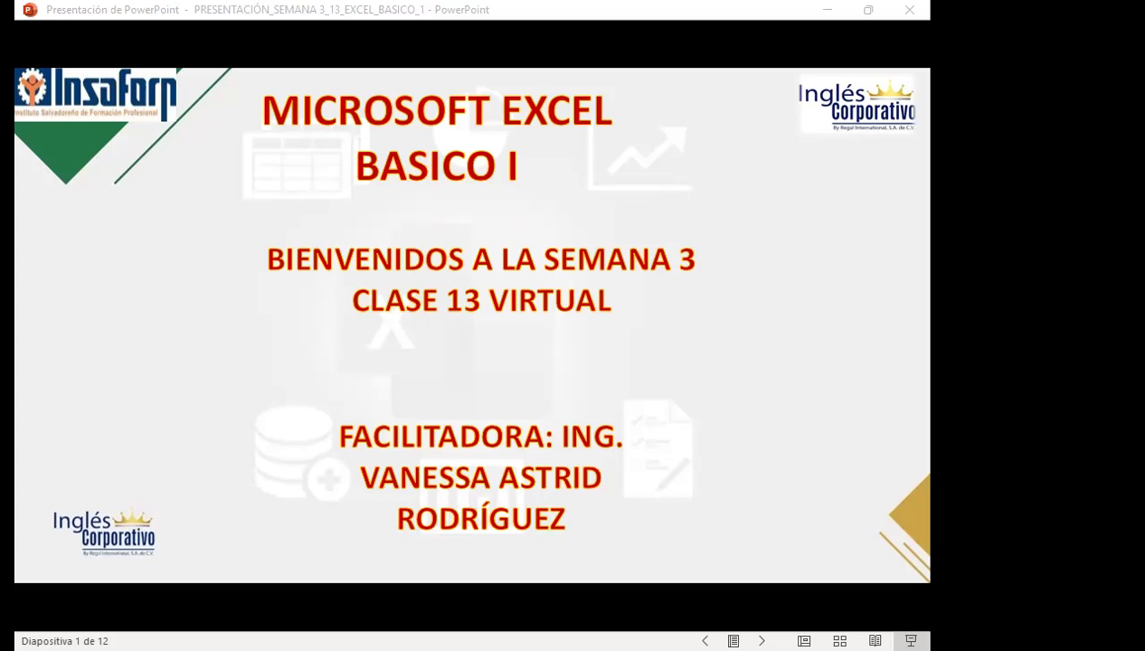
pyautogui.click(634, 361)
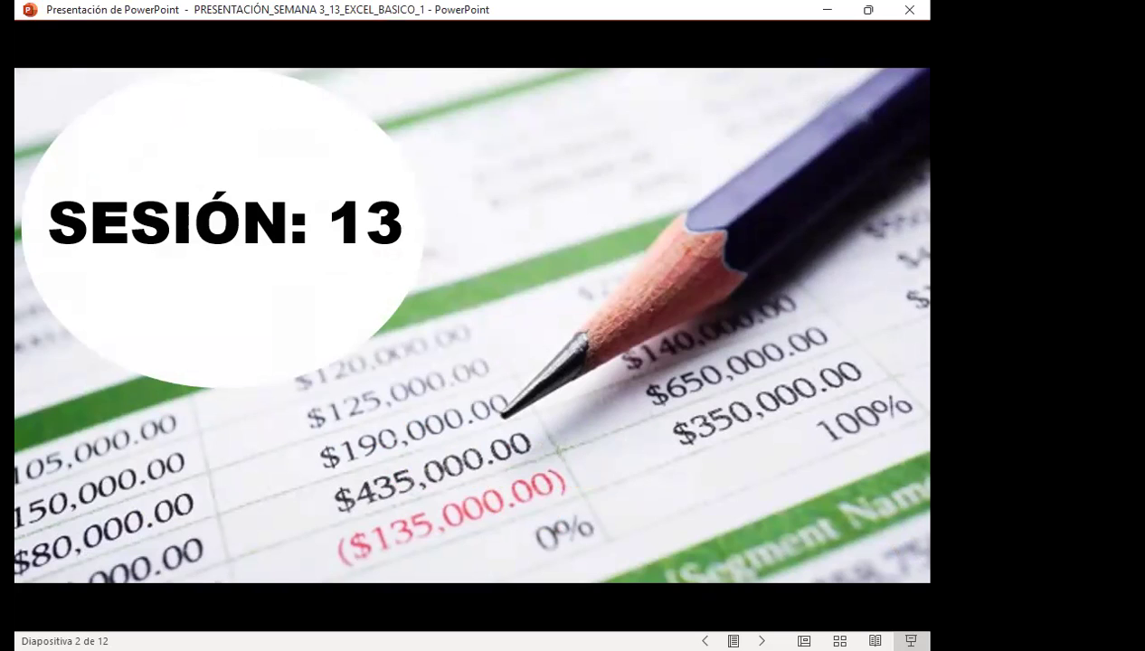
pyautogui.press('Right')
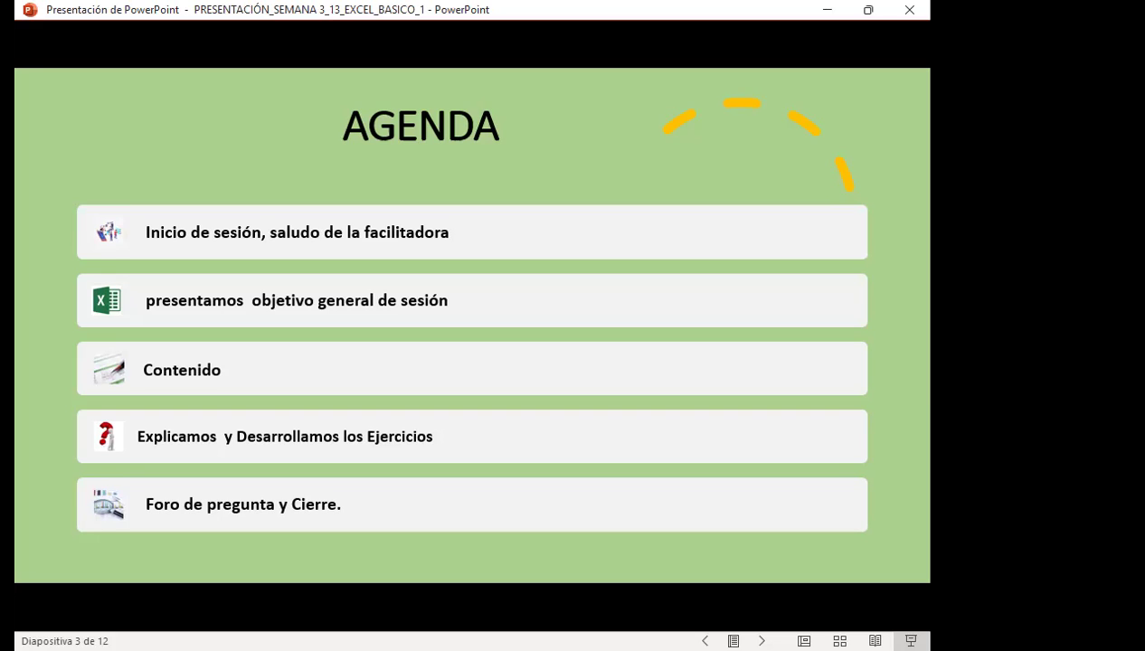
# Step: Advance the slideshow to slide 4, the session's general objective on custom series
pyautogui.press('Right')
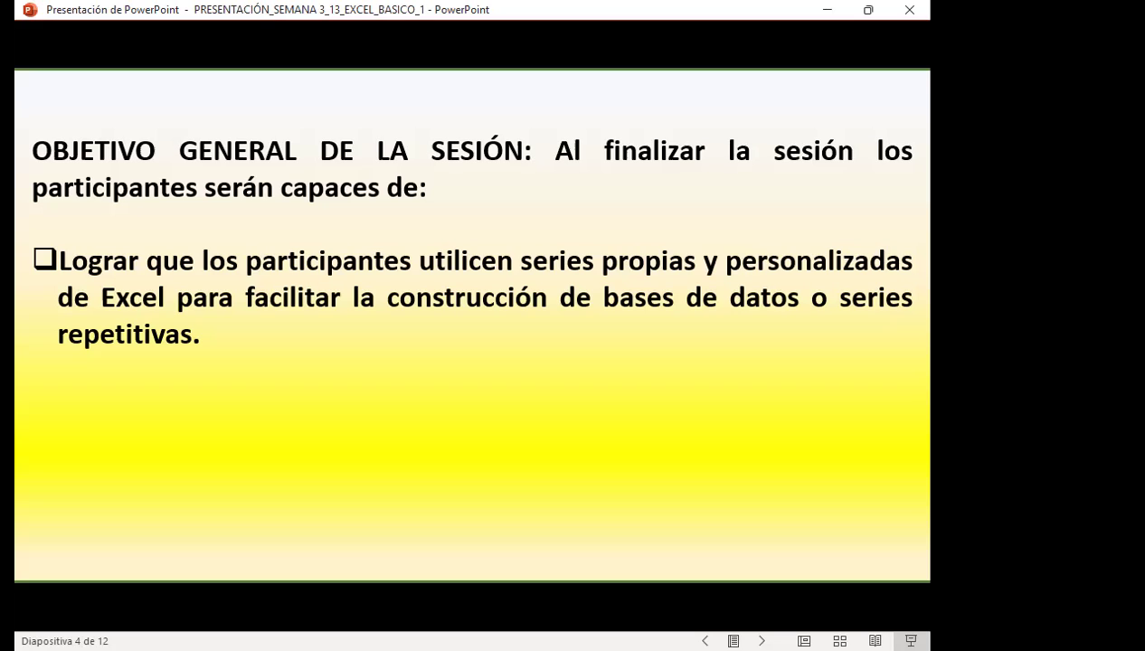
# Step: Advance to slide 5 on filling and creating series
pyautogui.press('Right')
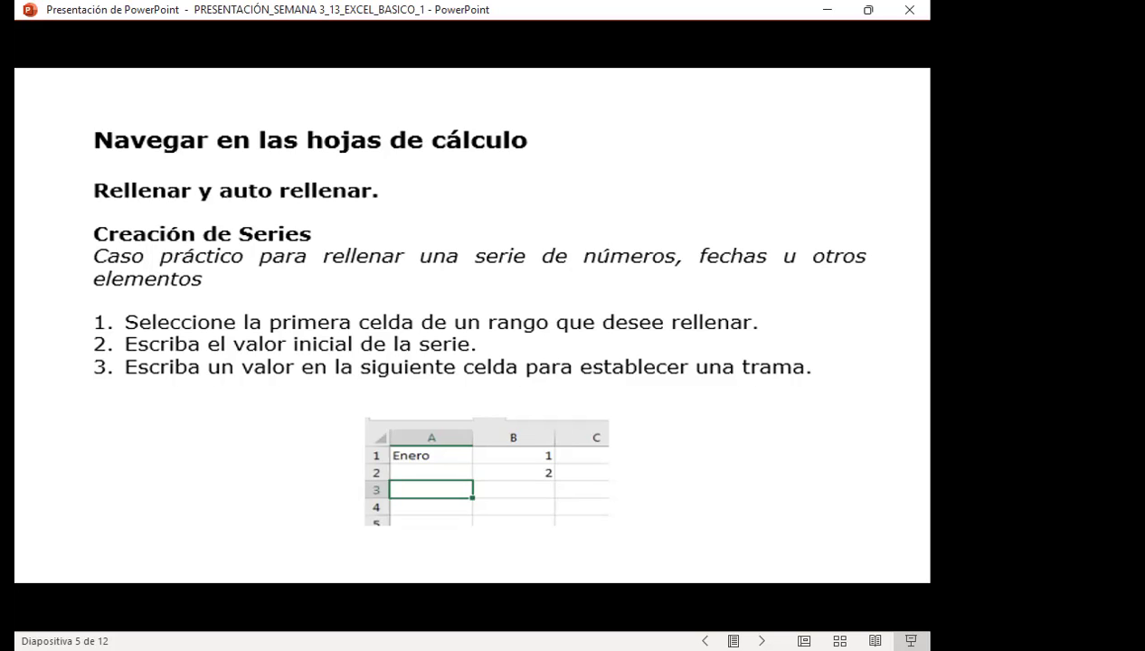
# Step: Advance to slide 6, explaining how the first two values set the series pattern
pyautogui.press('Right')
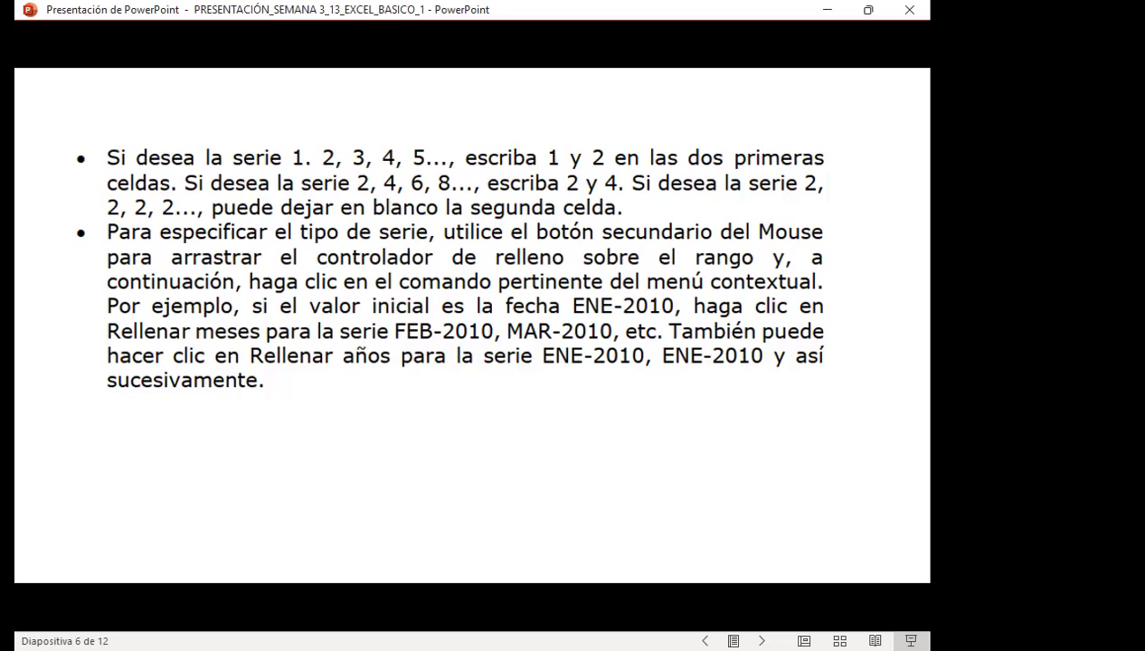
# Step: Advance to slide 7 showing the Serie command and fill handle steps
pyautogui.press('Right')
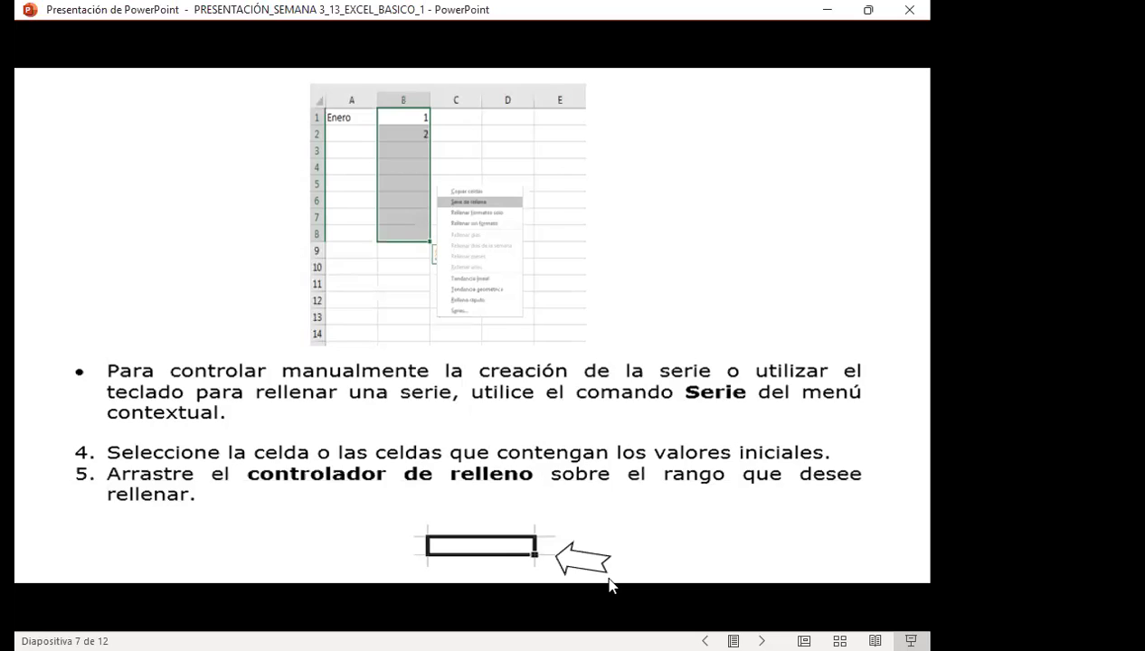
# Step: Switch from the slideshow to the Excel practice workbook with Alt+Tab
pyautogui.hotkey('alt', 'Tab')
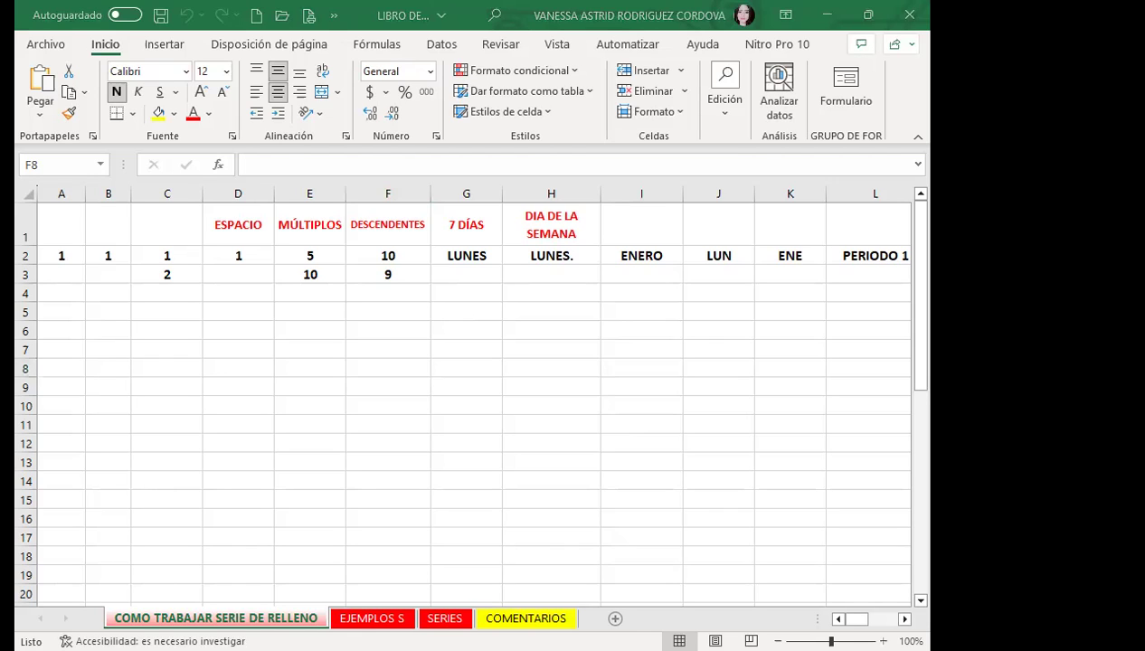
pyautogui.click(255, 392)
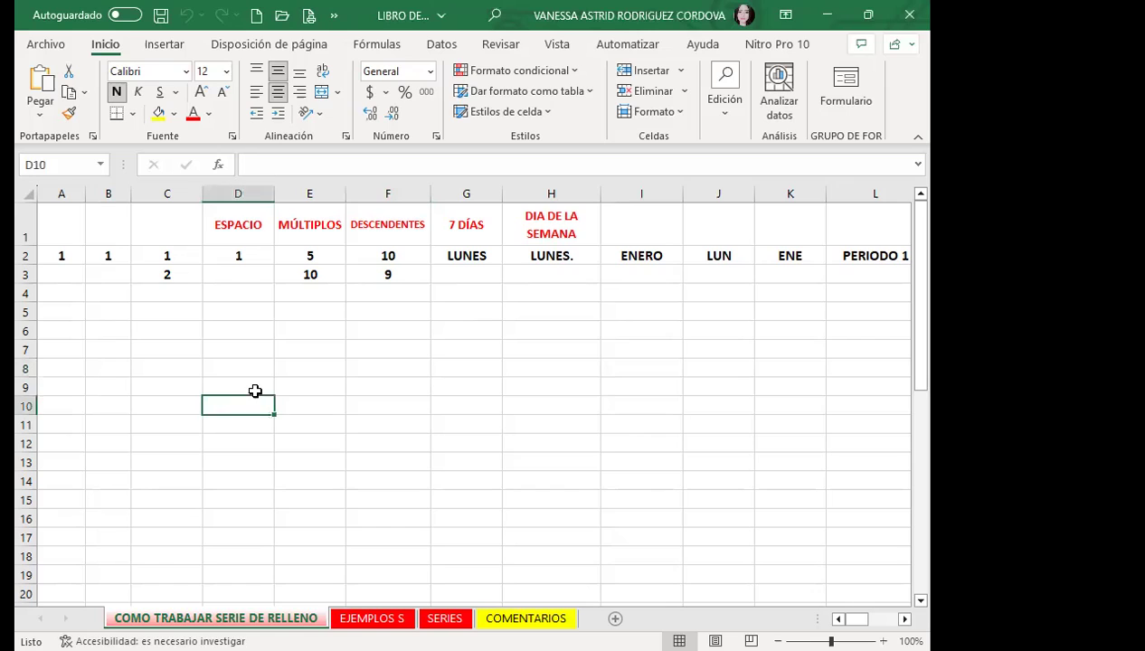
pyautogui.click(105, 308)
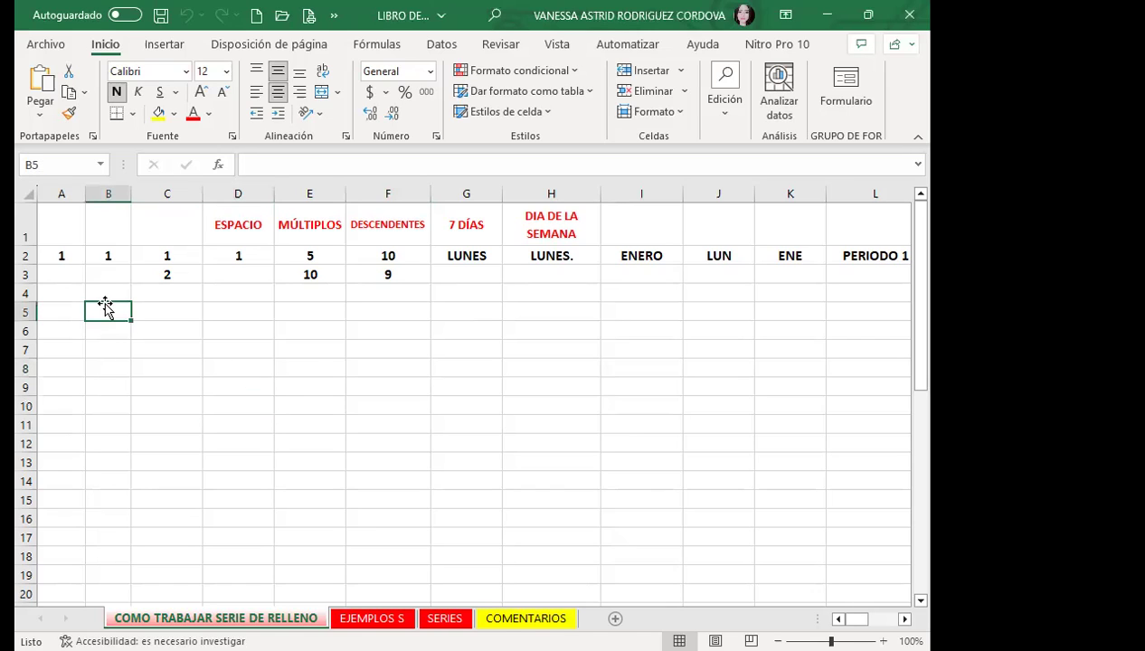
pyautogui.click(56, 257)
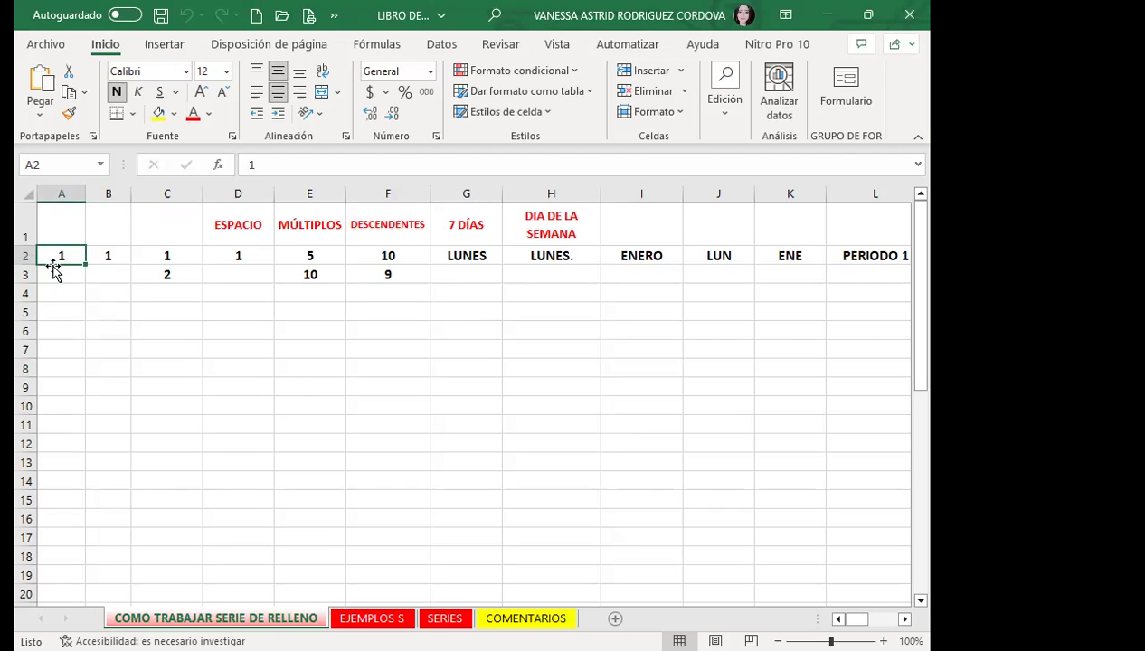
# Step: Copy the 1 in A2 down column A through A21 using the fill handle
pyautogui.moveTo(84, 266); pyautogui.dragTo(93, 482)
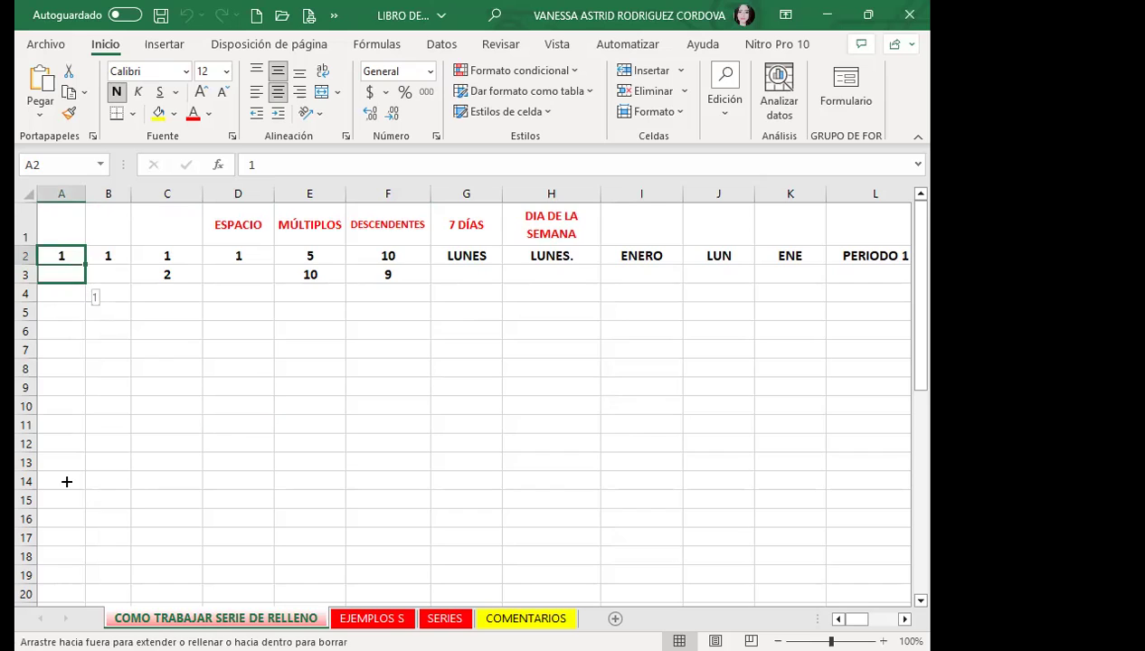
pyautogui.moveTo(93, 481); pyautogui.dragTo(55, 489)
pyautogui.scroll(2, 68, 389)
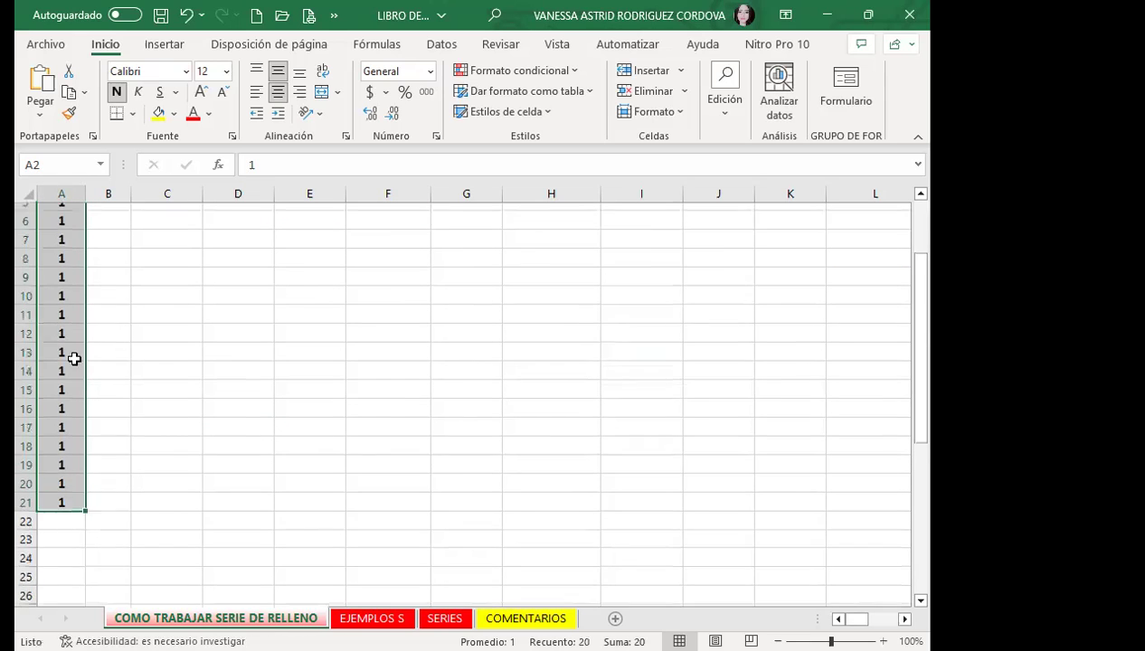
pyautogui.scroll(-1, 99, 442)
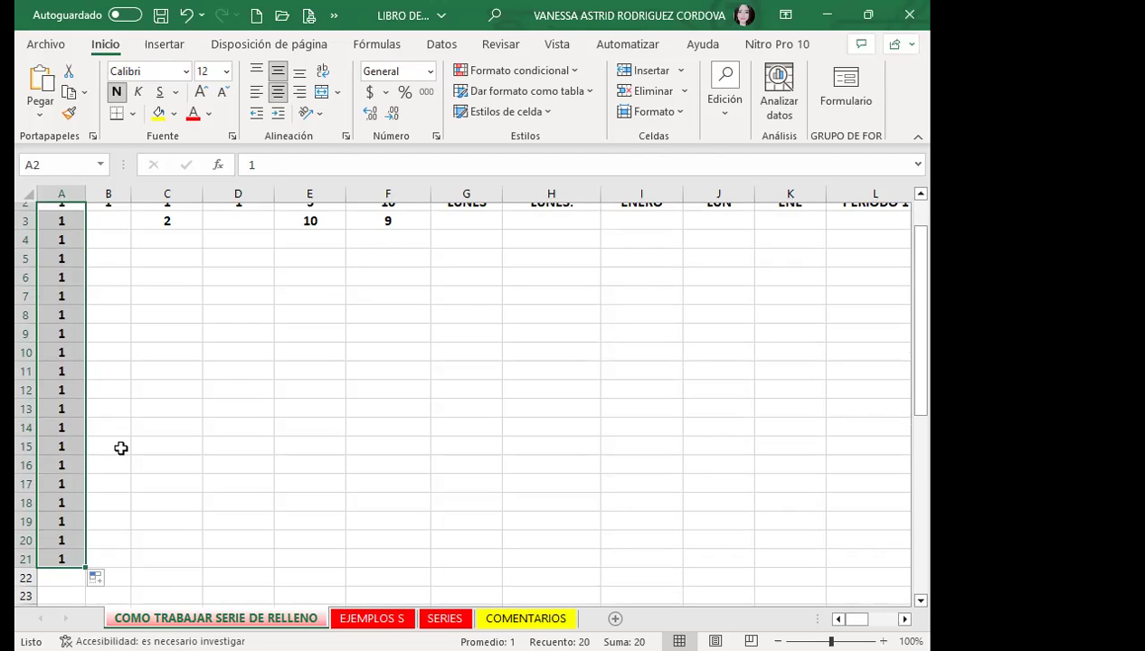
pyautogui.scroll(1, 28, 310)
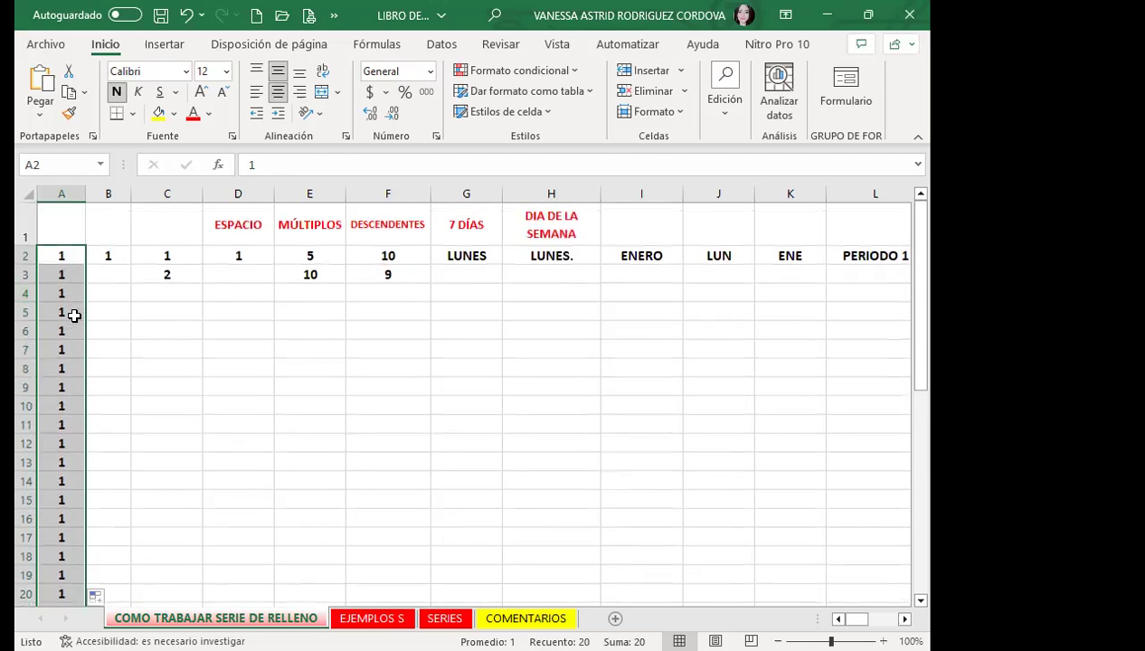
pyautogui.scroll(-1, 74, 315)
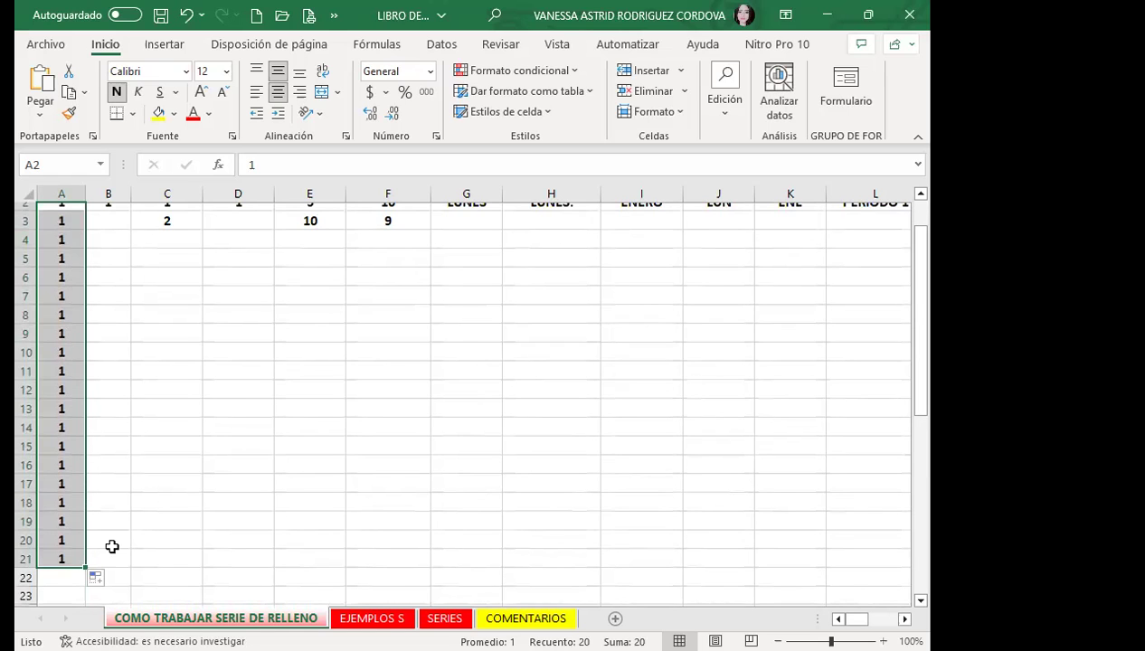
pyautogui.scroll(-1, 118, 559)
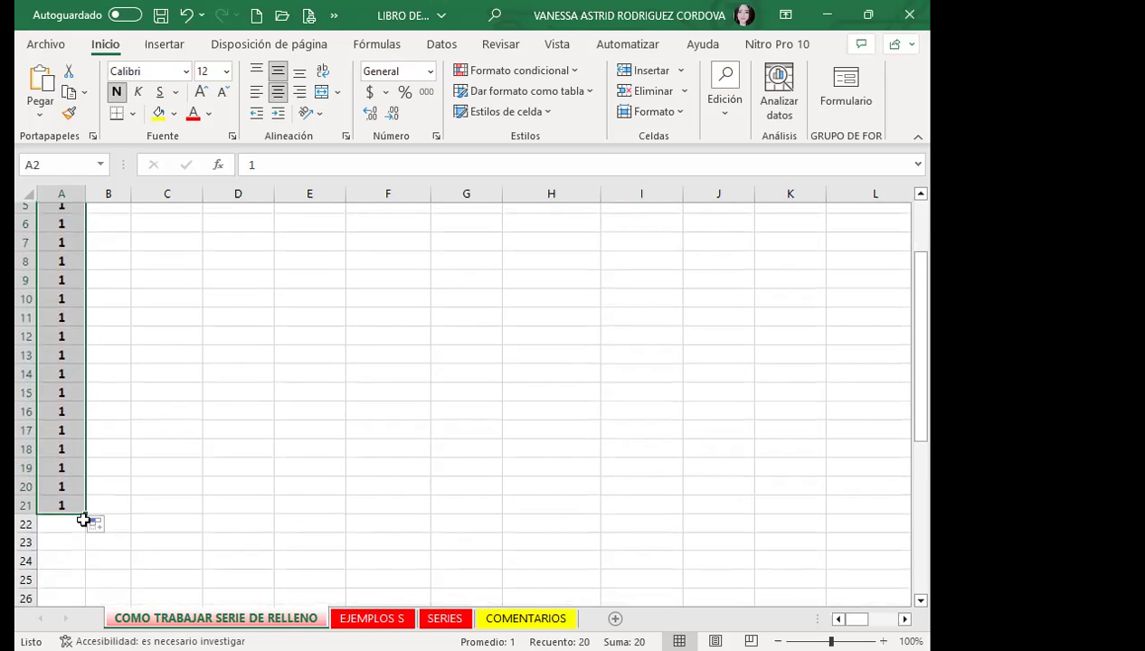
# Step: Turn A2:A21 into the series 1–20 with Auto Fill Options > Serie de relleno, then select B2
pyautogui.click(100, 526)
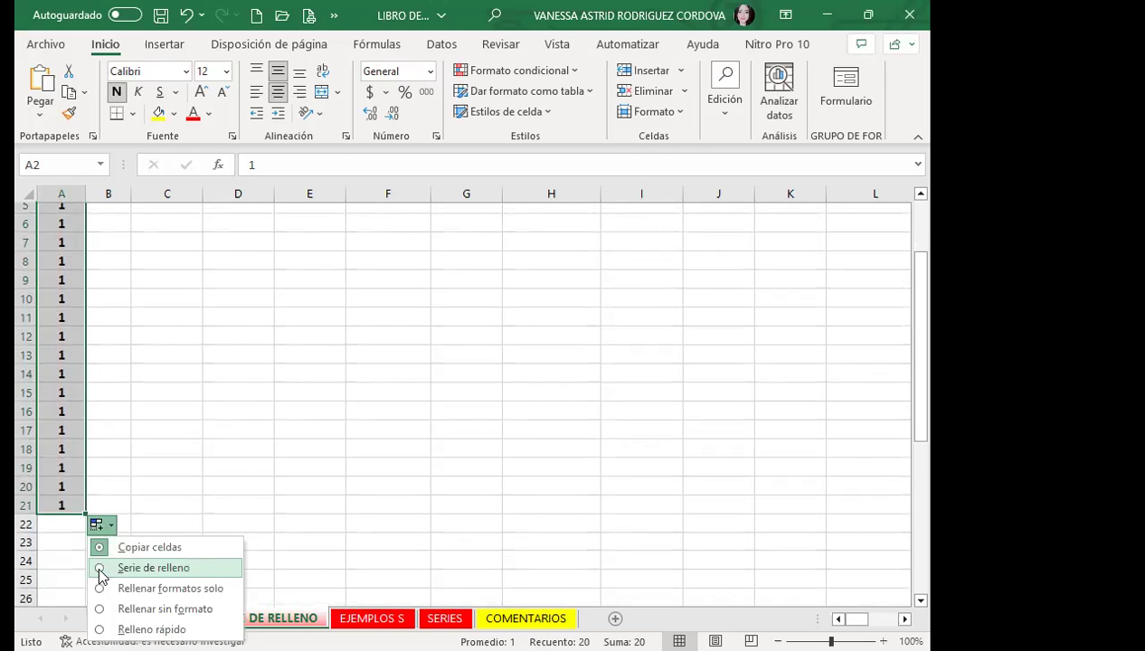
pyautogui.click(101, 568)
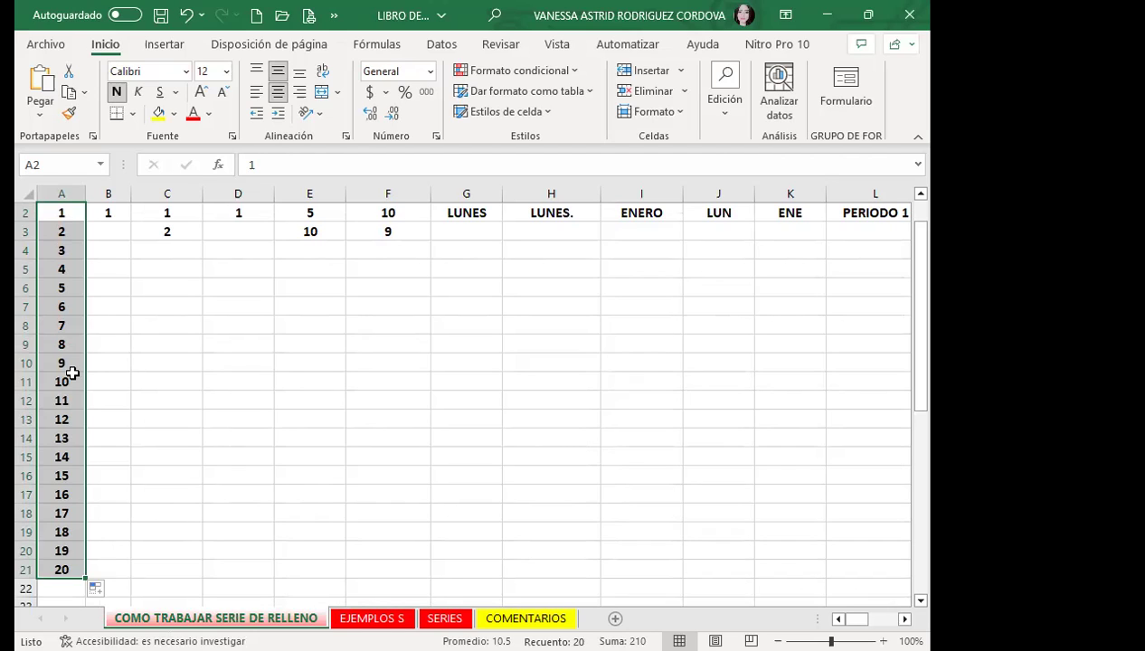
pyautogui.click(118, 212)
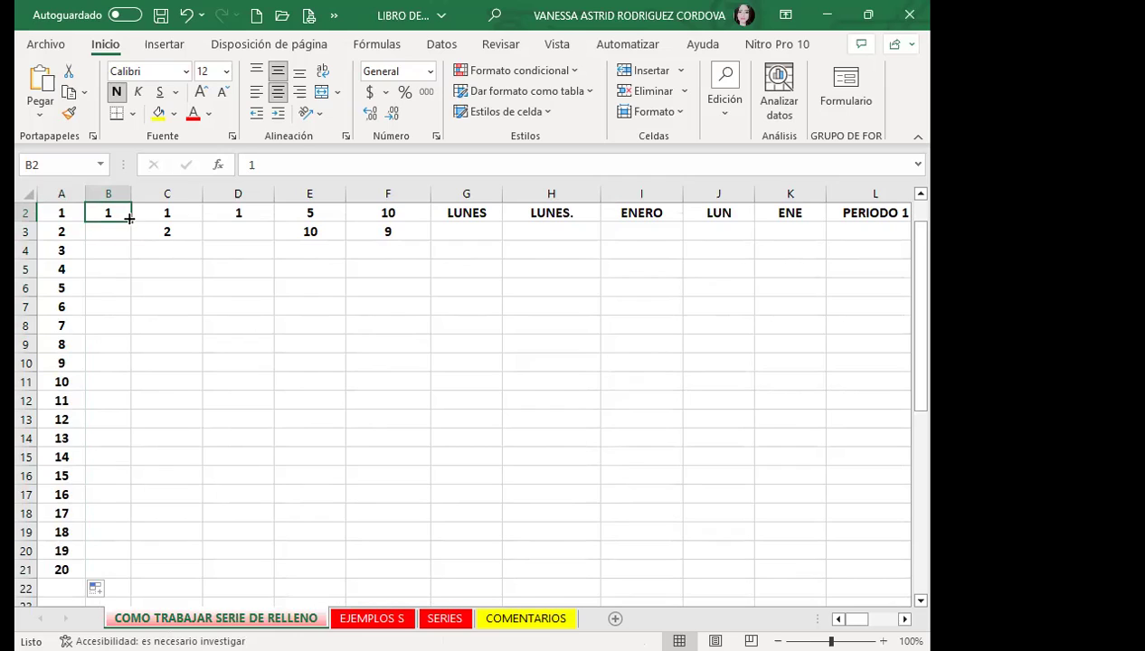
# Step: Right-drag the fill handle of B2 down to B21 to bring up the fill choices
pyautogui.moveTo(129, 219); pyautogui.dragTo(110, 438)
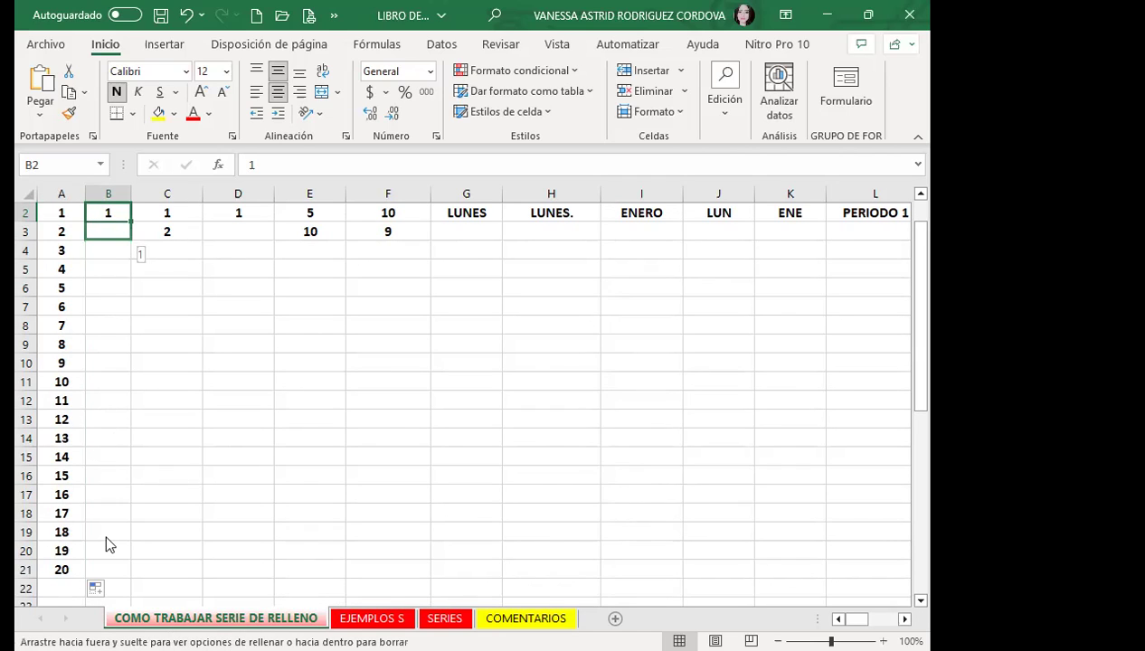
pyautogui.moveTo(106, 544)
pyautogui.mouseDown()
pyautogui.moveTo(122, 234)
pyautogui.moveTo(120, 287)
pyautogui.mouseUp()
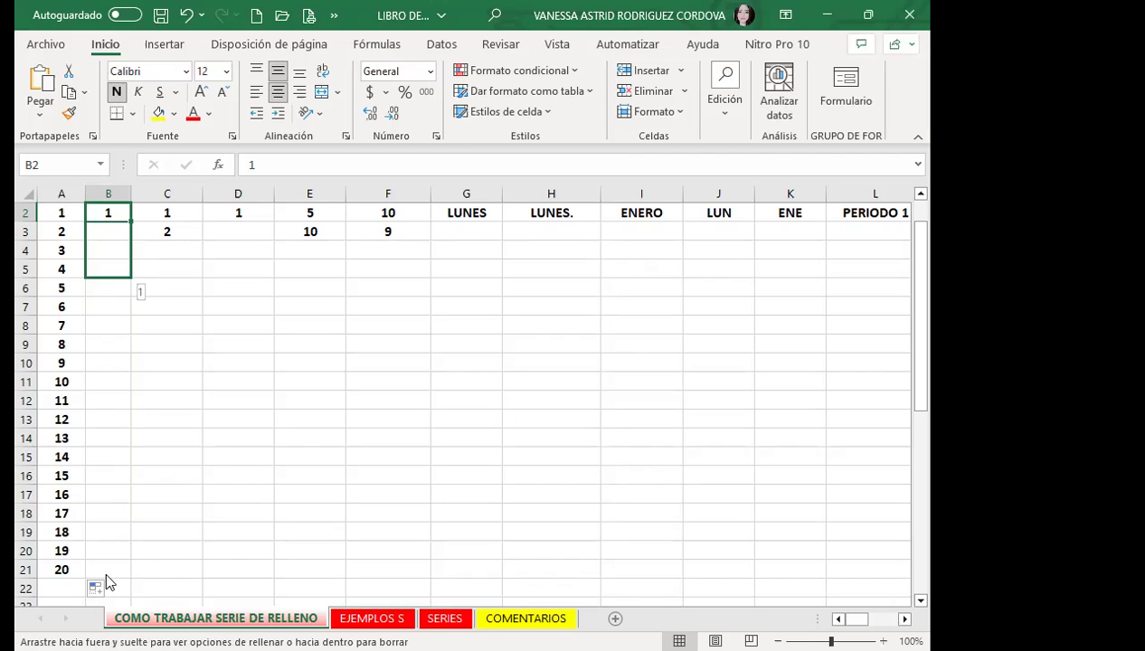
pyautogui.moveTo(106, 582); pyautogui.dragTo(106, 581)
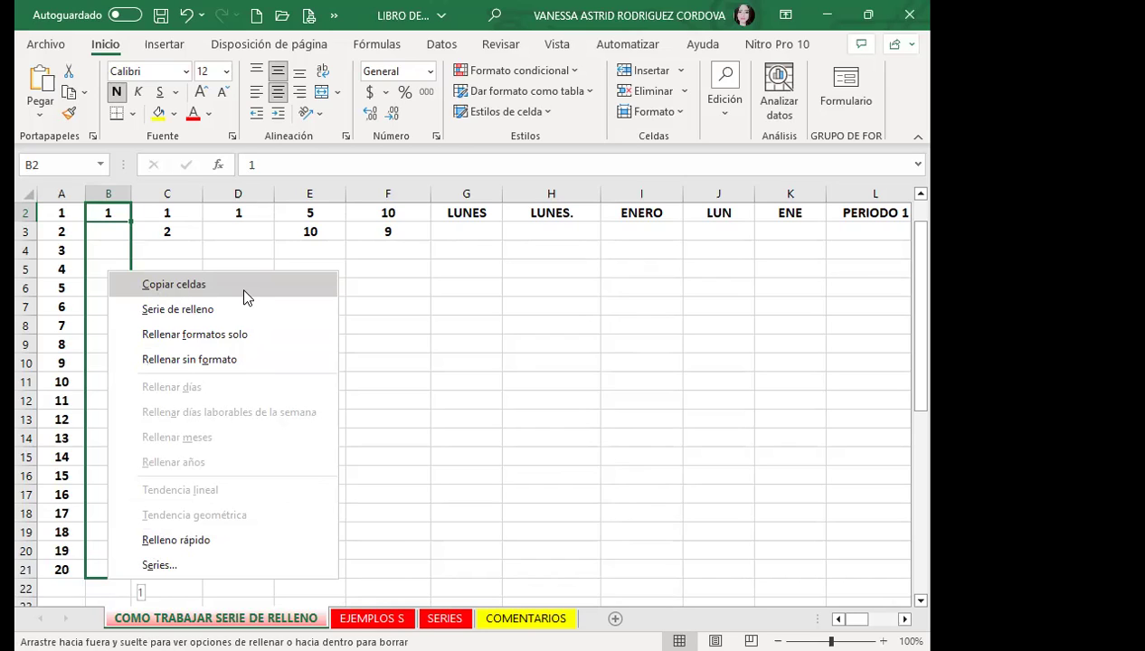
# Step: Apply 'Serie de relleno' so column B counts 1 to 20, then deselect with cell D6
pyautogui.click(171, 308)
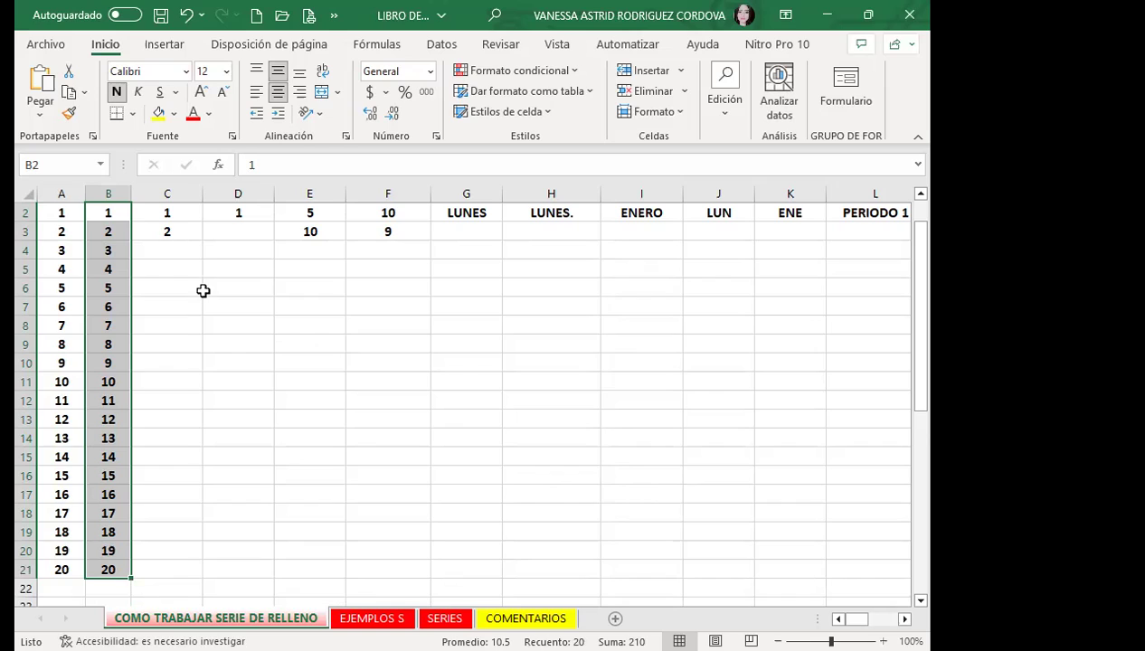
pyautogui.click(205, 286)
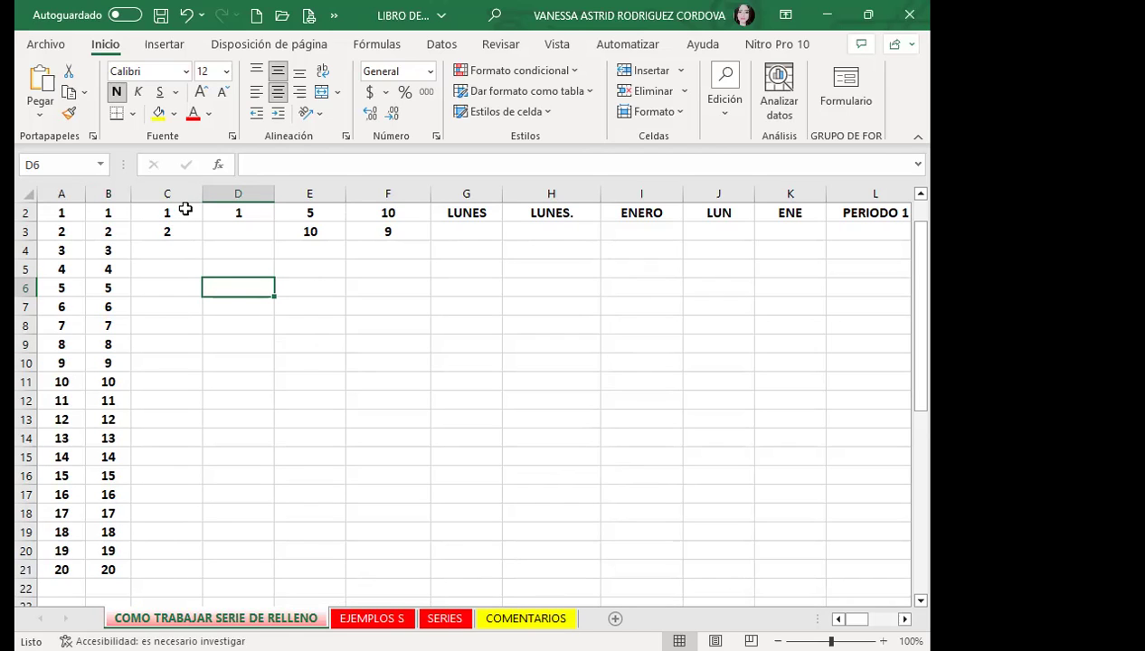
# Step: Select C2:C3 holding the seed values 1 and 2
pyautogui.moveTo(180, 212); pyautogui.dragTo(178, 230)
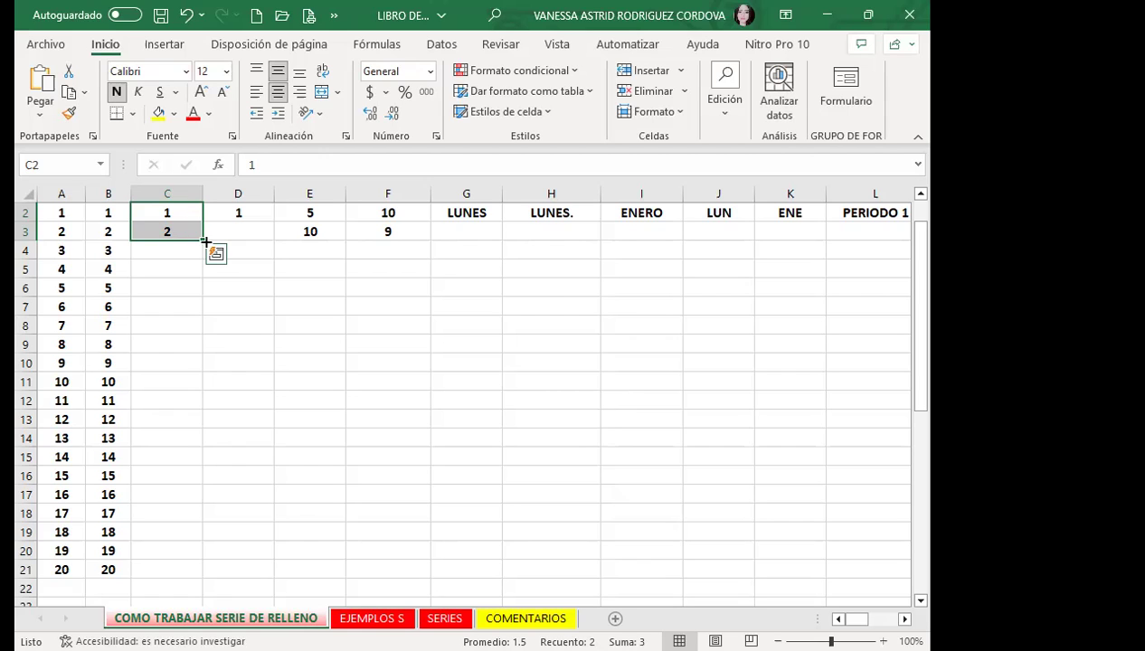
pyautogui.moveTo(205, 241); pyautogui.dragTo(208, 528)
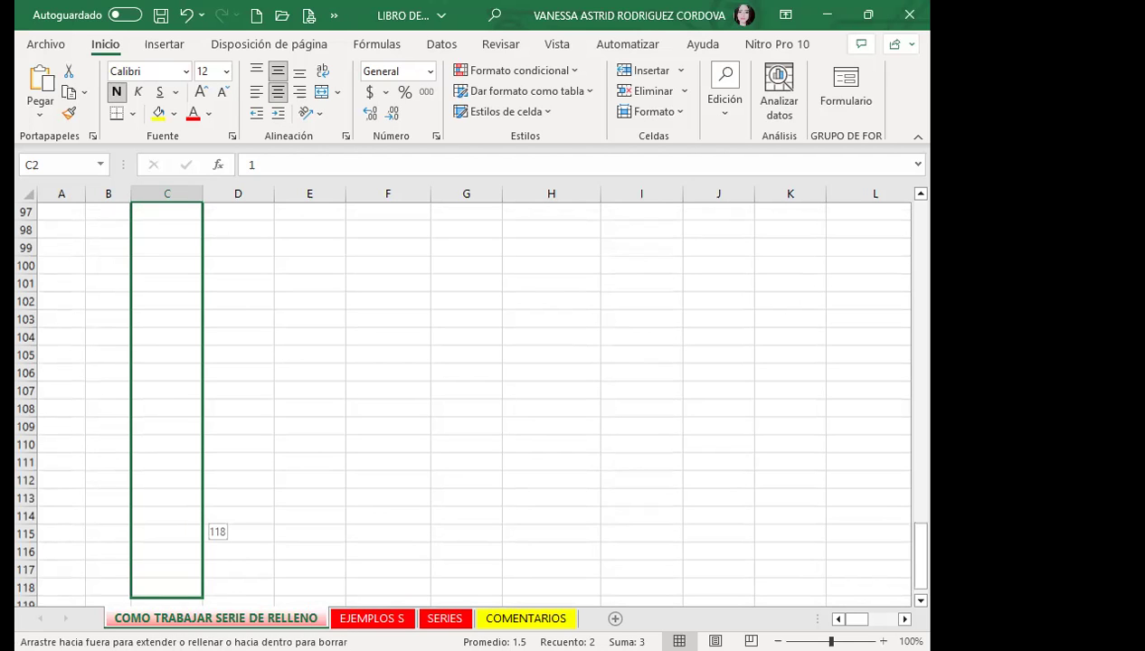
pyautogui.moveTo(208, 528); pyautogui.dragTo(208, 528)
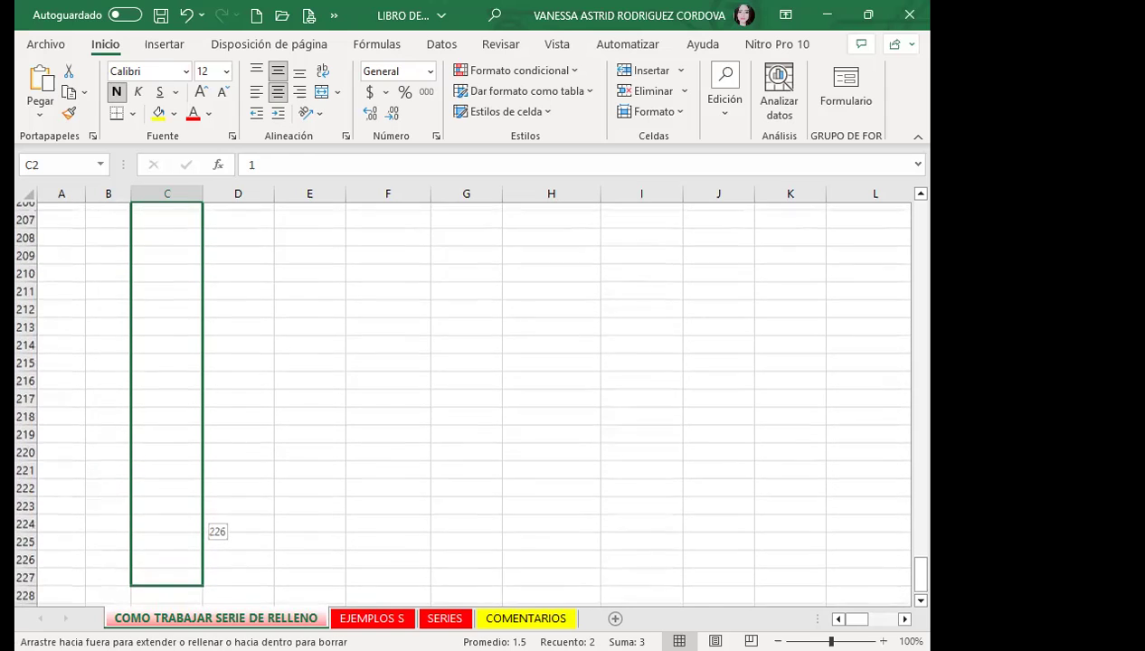
pyautogui.moveTo(205, 529)
pyautogui.mouseDown()
pyautogui.moveTo(206, 10)
pyautogui.moveTo(223, 279)
pyautogui.moveTo(197, 280)
pyautogui.mouseUp()
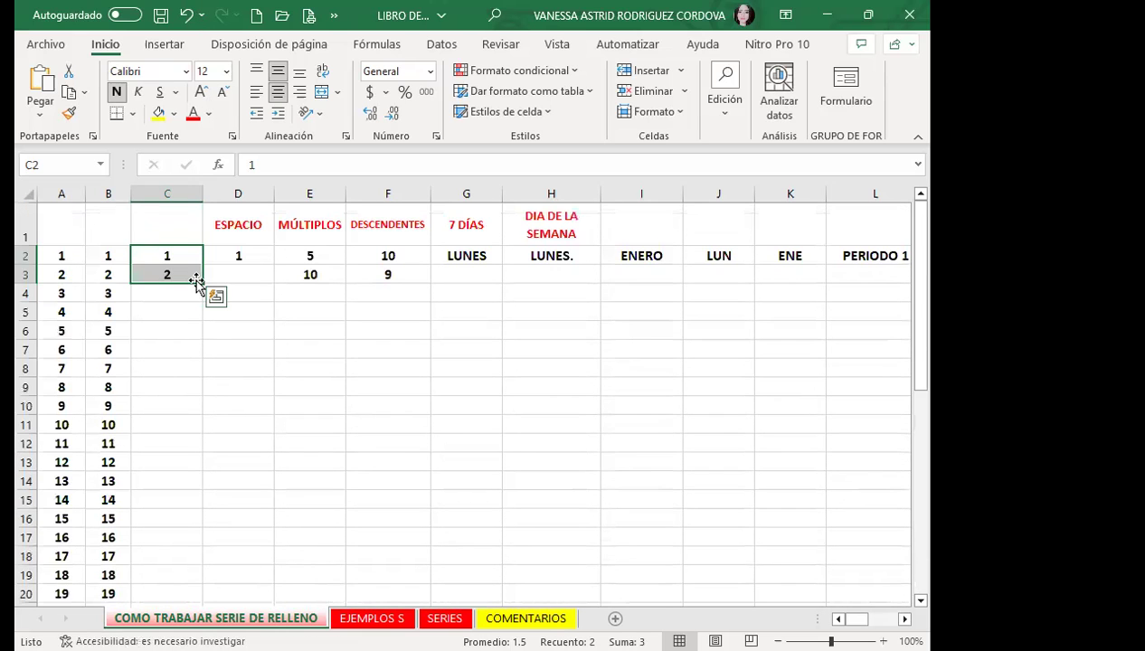
pyautogui.scroll(-1, 111, 312)
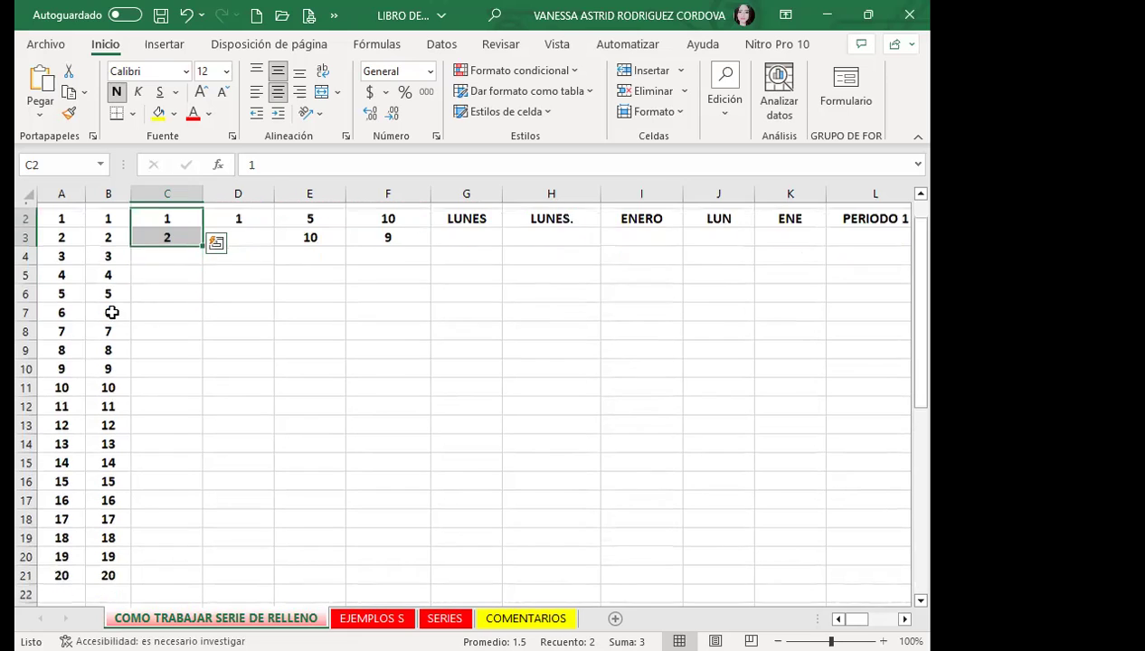
pyautogui.scroll(-1, 104, 280)
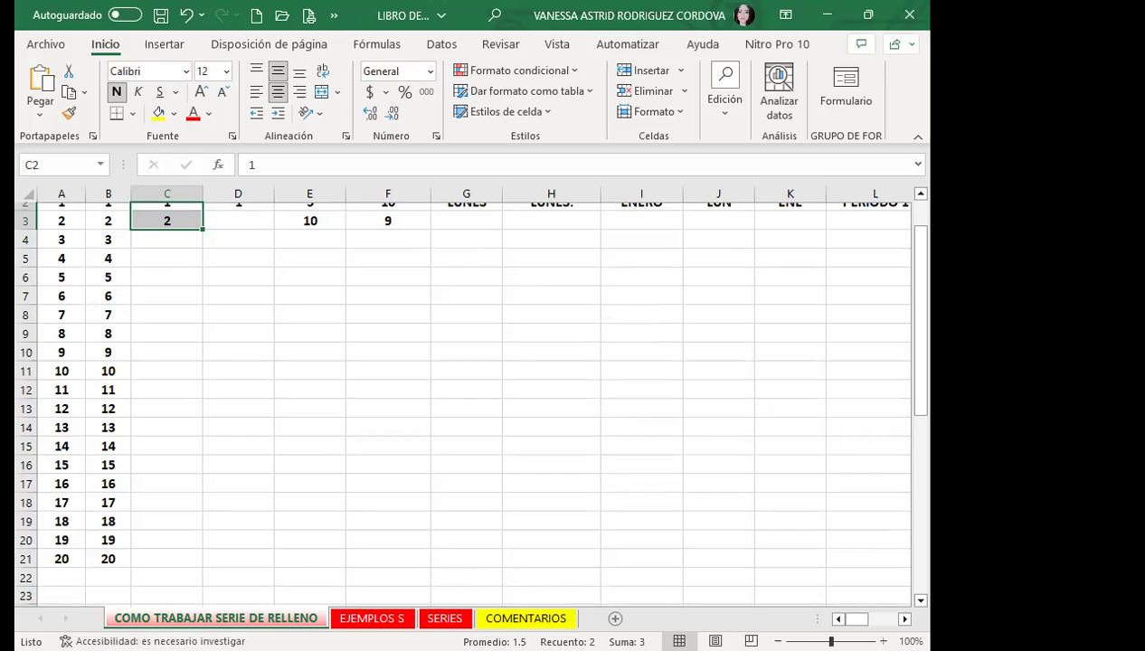
pyautogui.scroll(2, 121, 462)
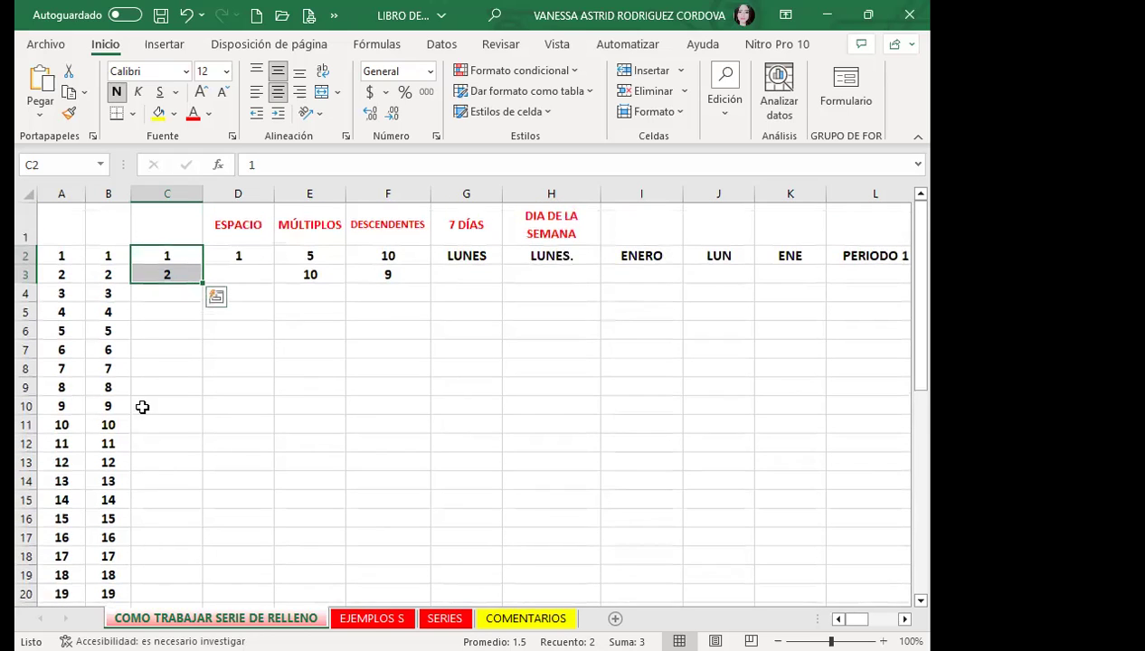
pyautogui.doubleClick(202, 283)
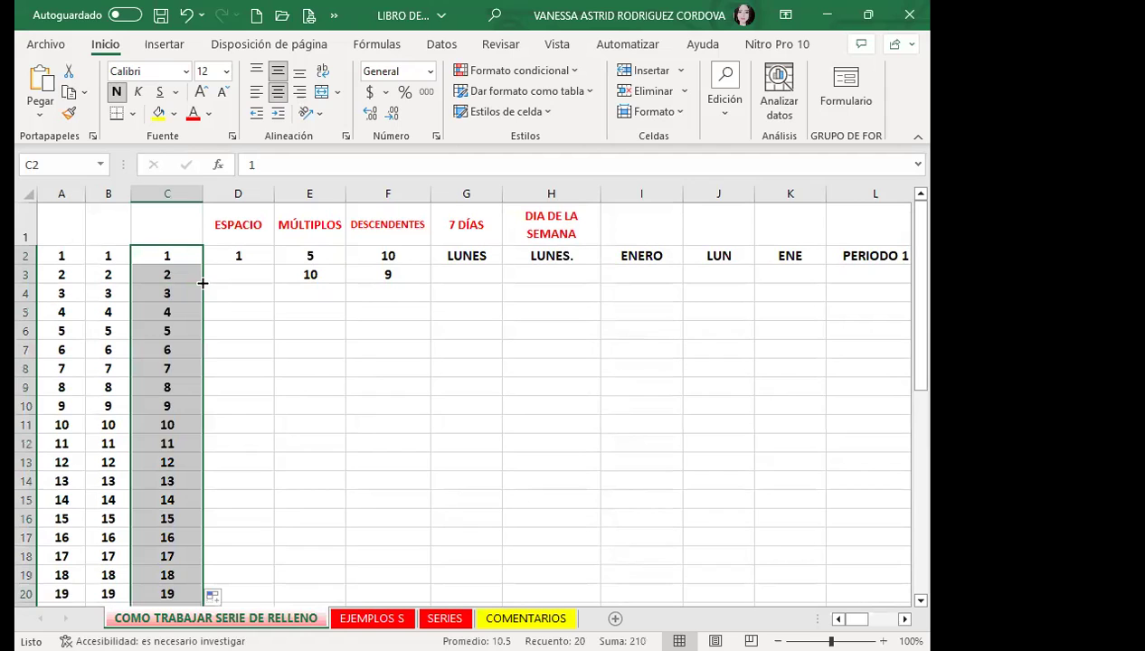
pyautogui.scroll(-2, 202, 283)
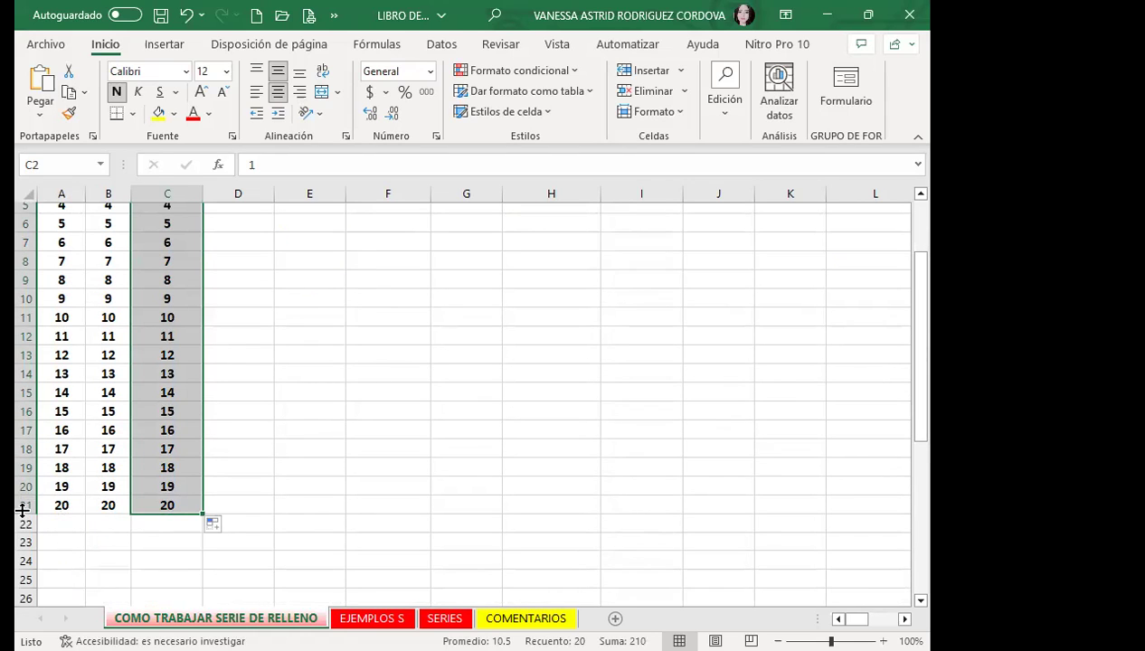
pyautogui.scroll(2, 112, 522)
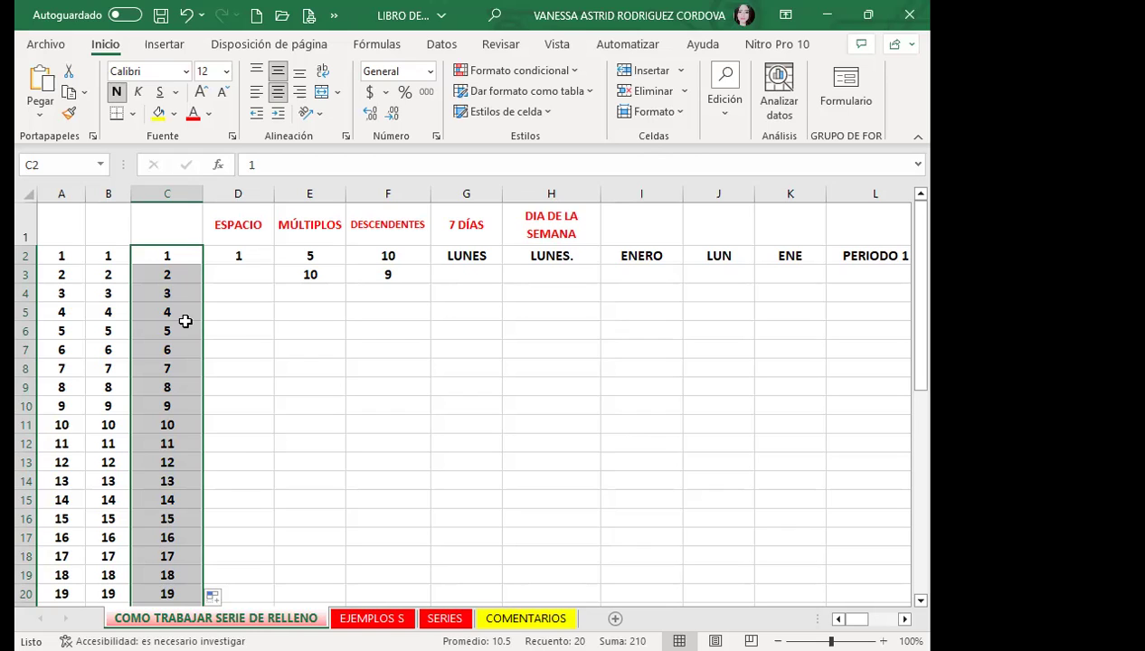
# Step: Auto-fill column C from its 1, 2 seed down to 20 in row 21 using the fill handle
pyautogui.scroll(-1, 181, 312)
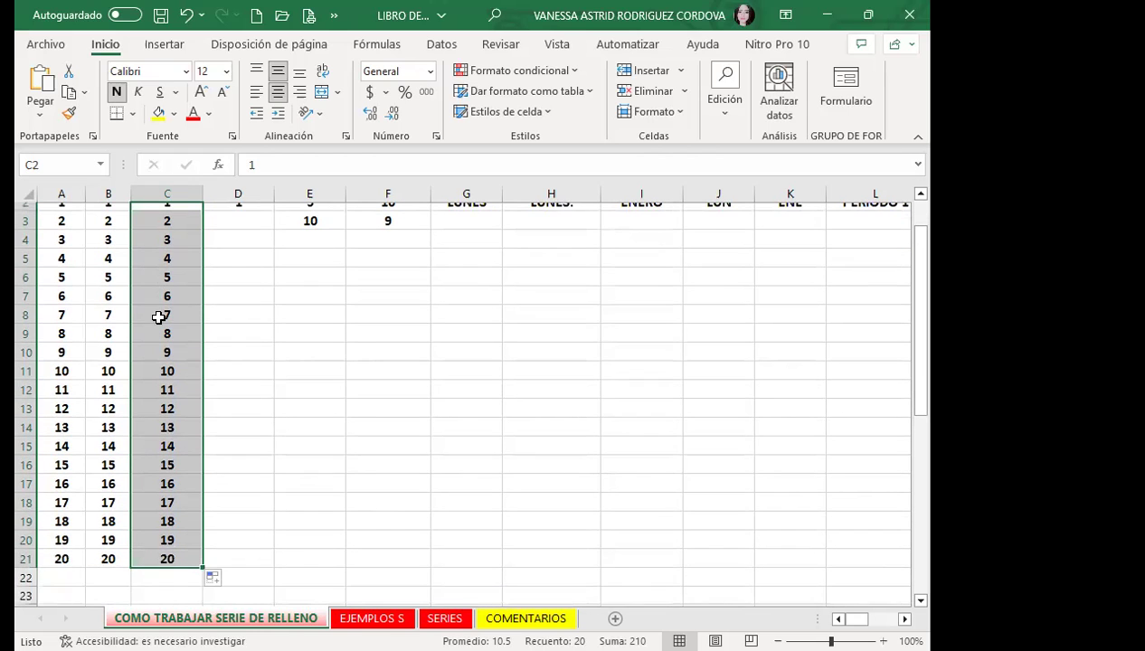
pyautogui.scroll(1, 168, 323)
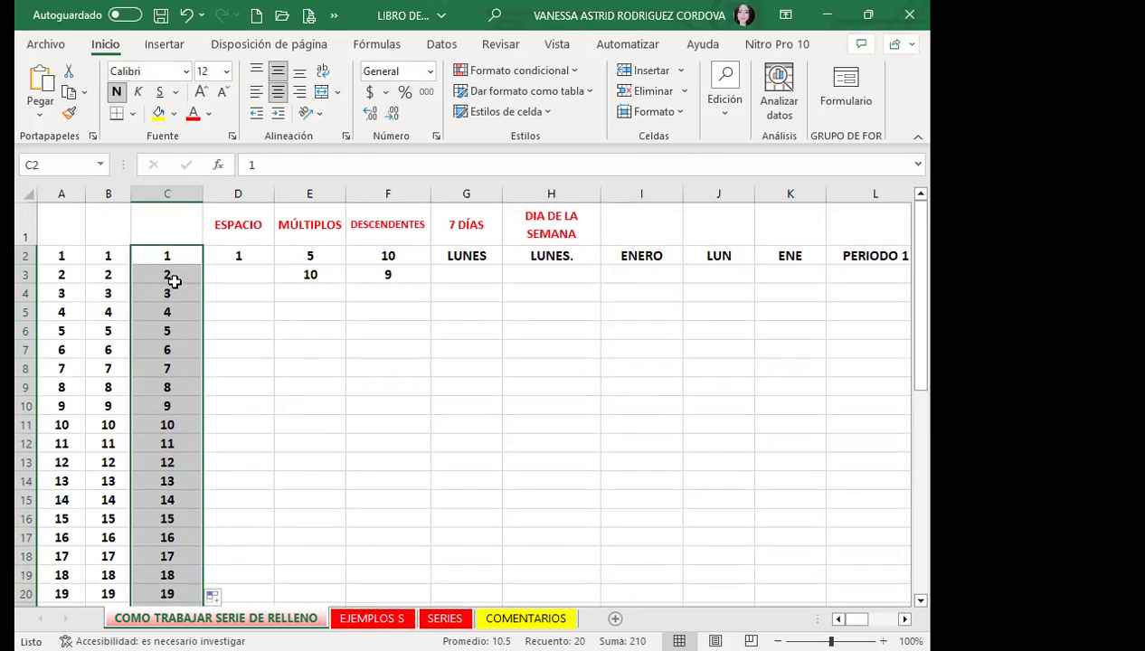
pyautogui.moveTo(173, 255); pyautogui.dragTo(178, 286)
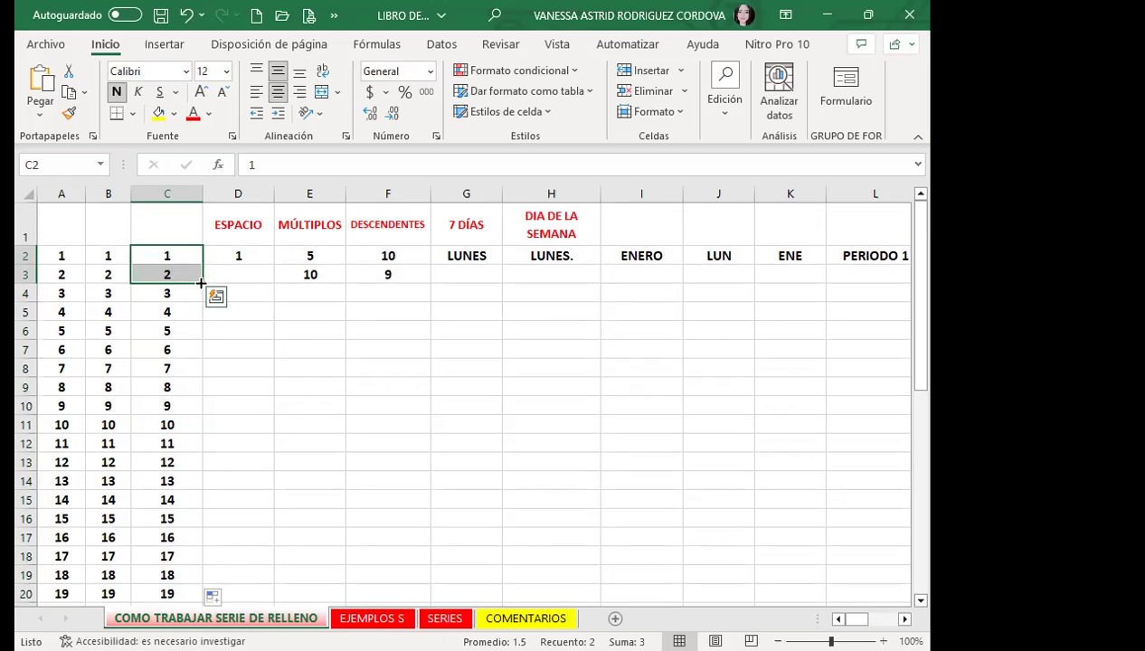
pyautogui.doubleClick(200, 283)
pyautogui.scroll(-2, 192, 355)
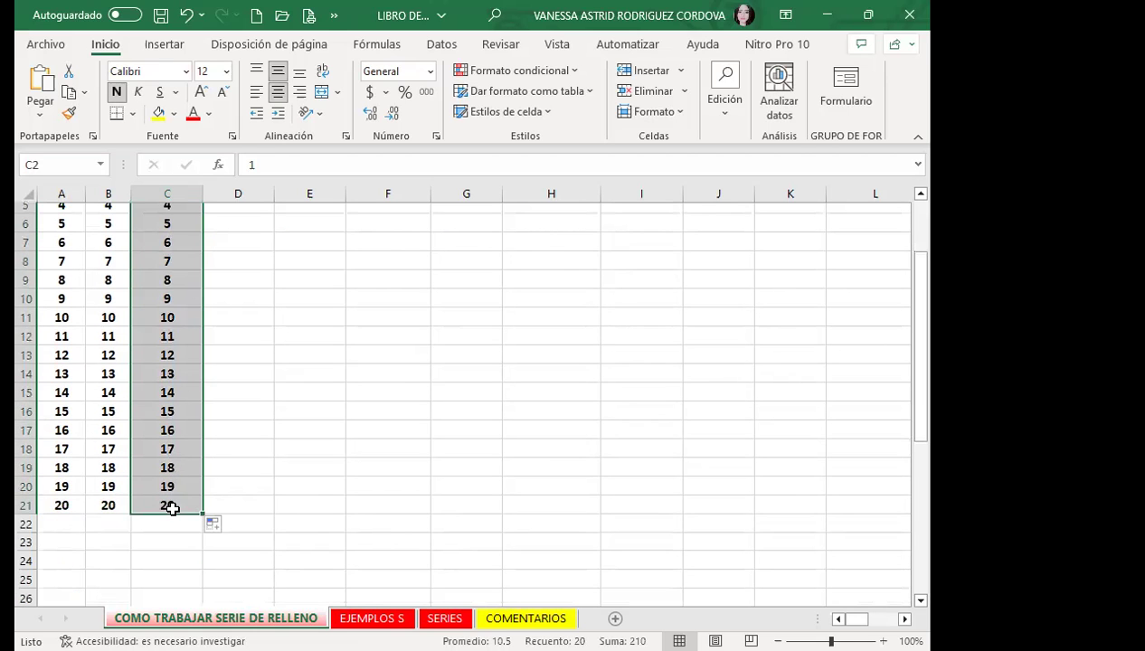
pyautogui.scroll(2, 184, 384)
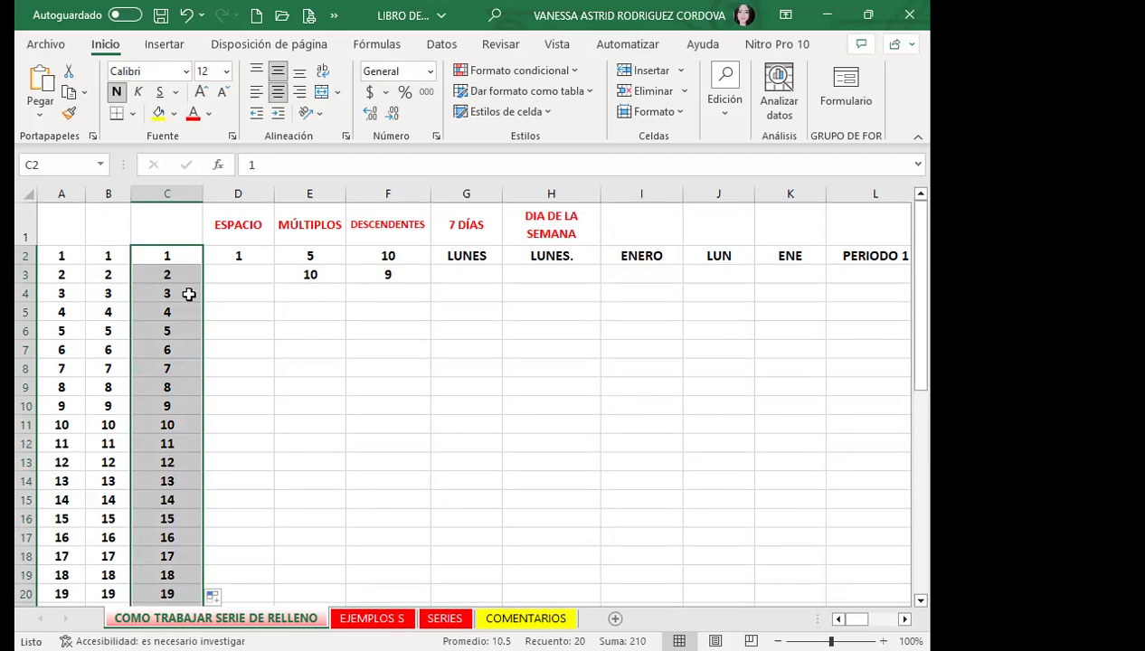
pyautogui.scroll(-2, 168, 494)
pyautogui.scroll(2, 172, 496)
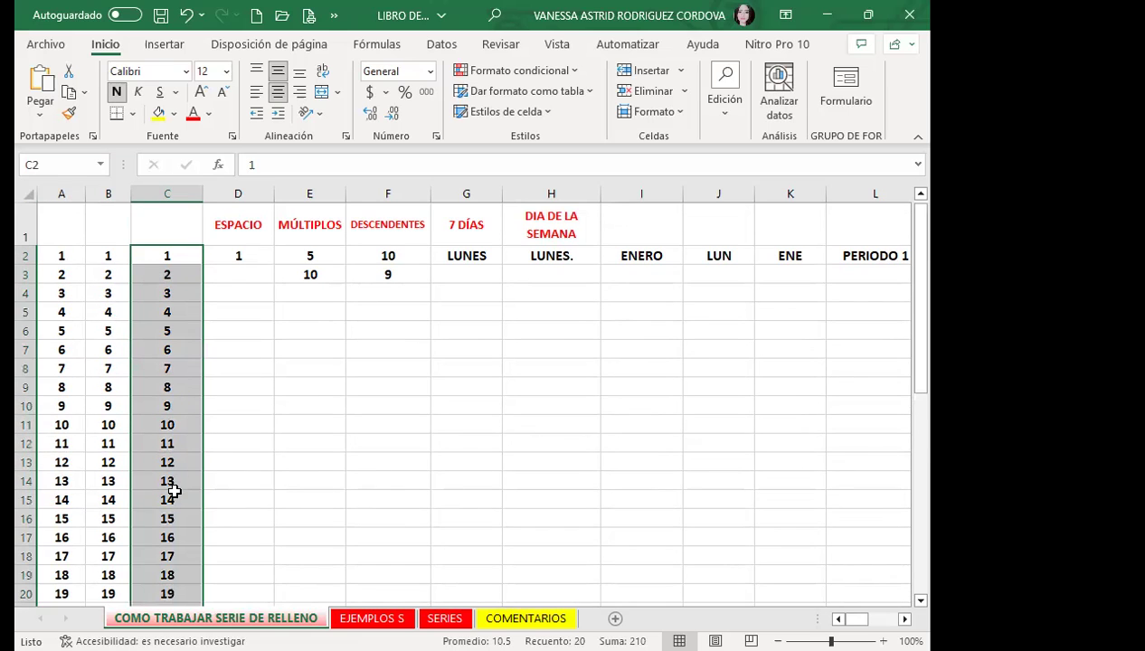
pyautogui.click(73, 290)
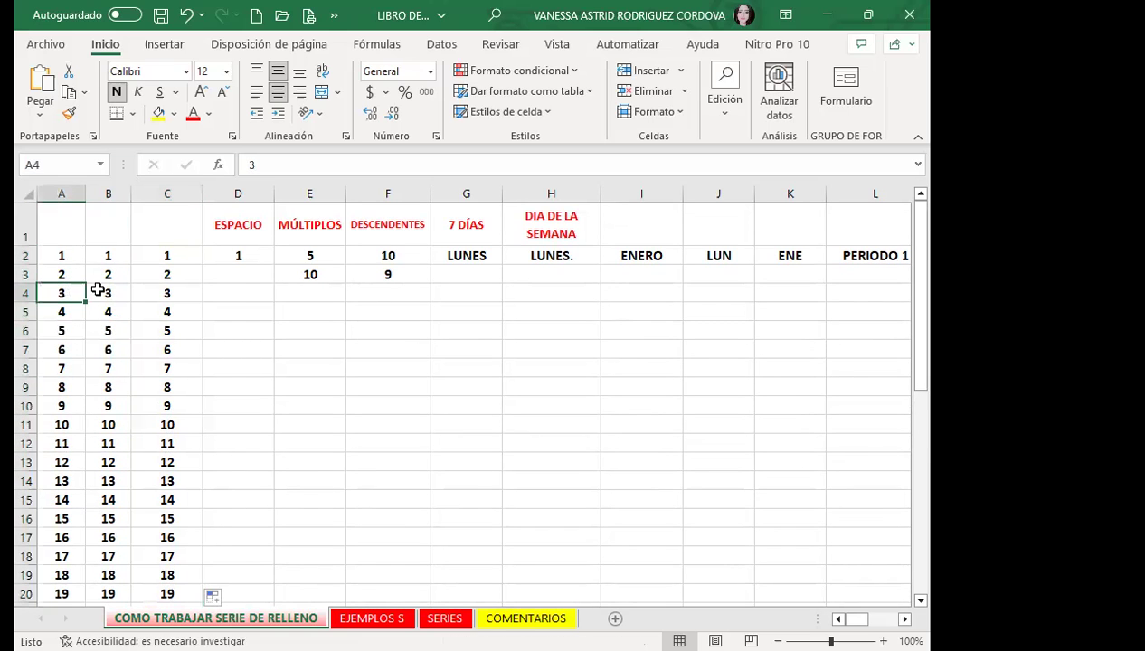
pyautogui.click(181, 296)
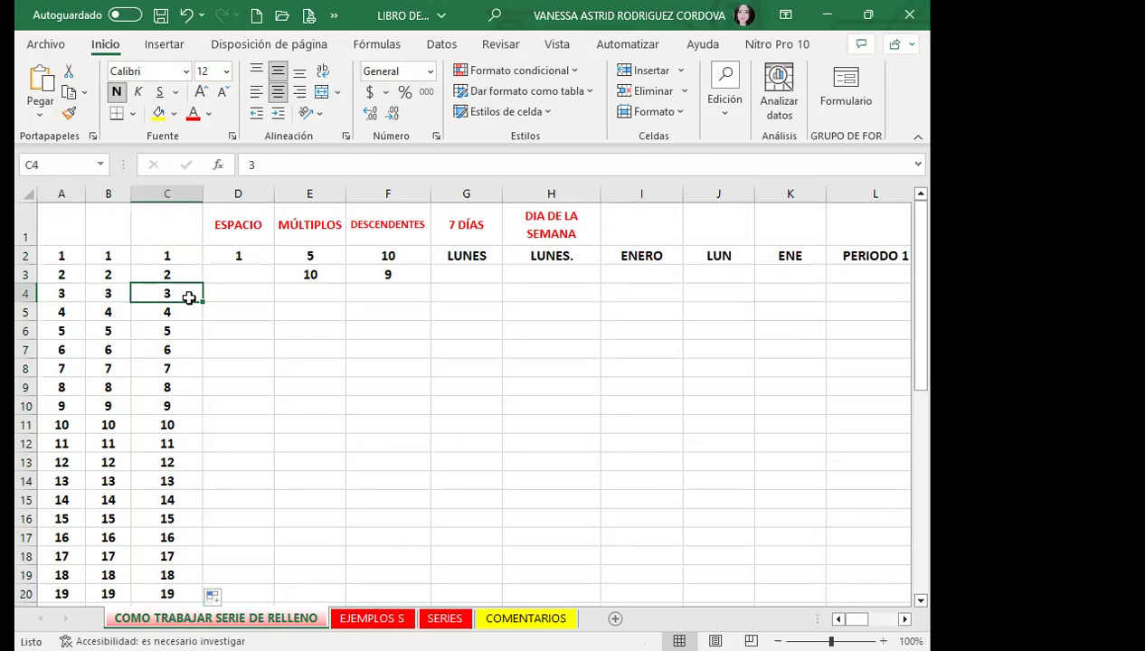
pyautogui.scroll(-1, 225, 394)
pyautogui.scroll(1, 158, 438)
pyautogui.click(255, 253)
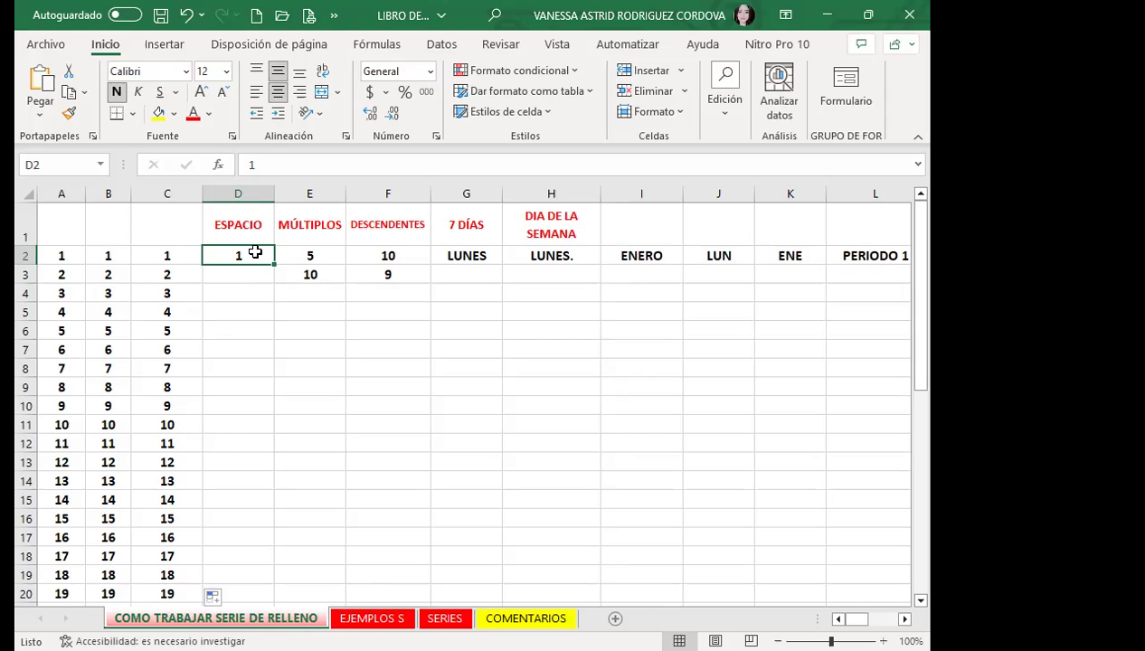
# Step: Fill D2:D21 with Serie de relleno so 1 to 10 appear on alternate rows
pyautogui.moveTo(255, 253)
pyautogui.mouseDown()
pyautogui.moveTo(249, 275)
pyautogui.moveTo(270, 314)
pyautogui.moveTo(238, 579)
pyautogui.mouseUp()
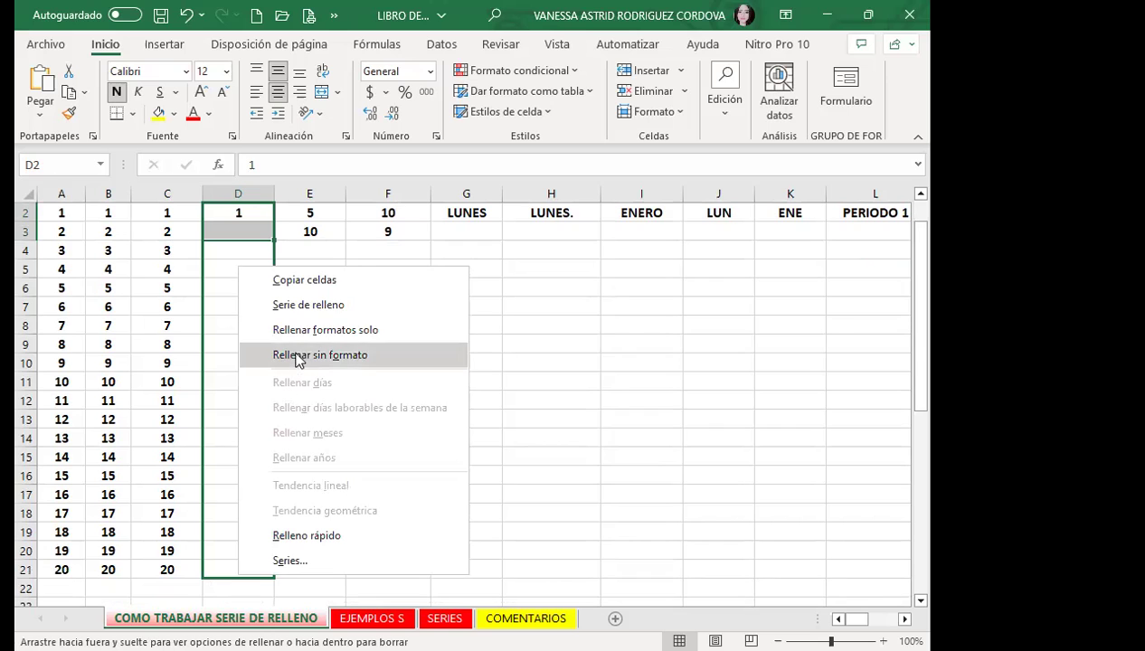
pyautogui.click(328, 308)
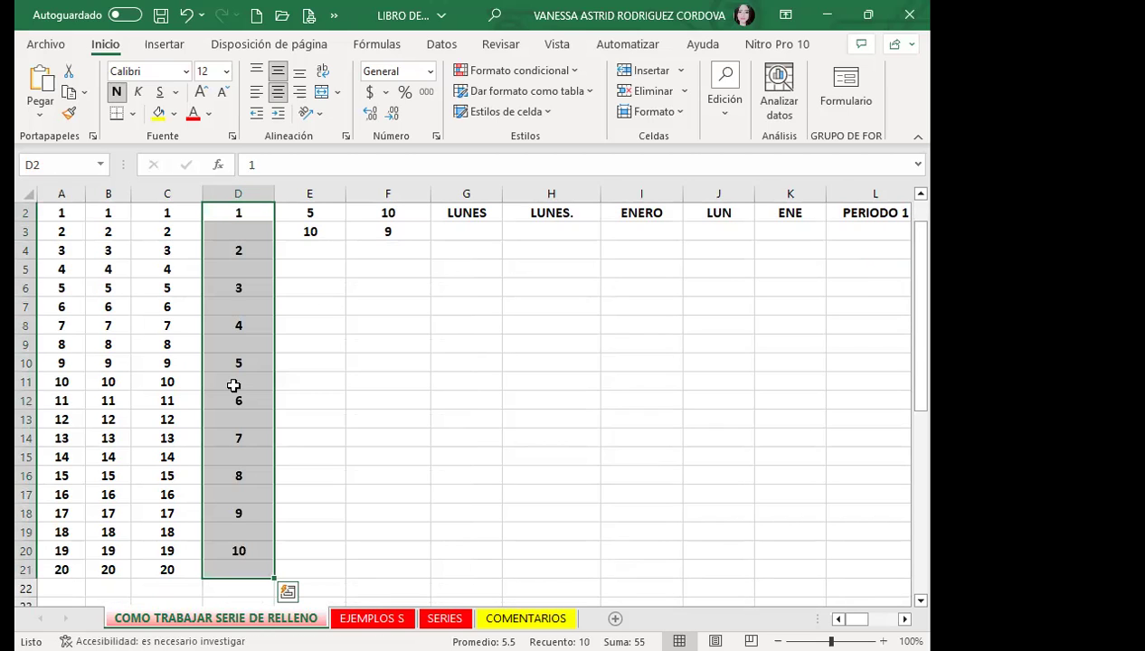
pyautogui.scroll(1, 233, 381)
# Step: Check the series in column D: 2 in D4, 7 in D14, and D3 and D5 empty
pyautogui.click(262, 275)
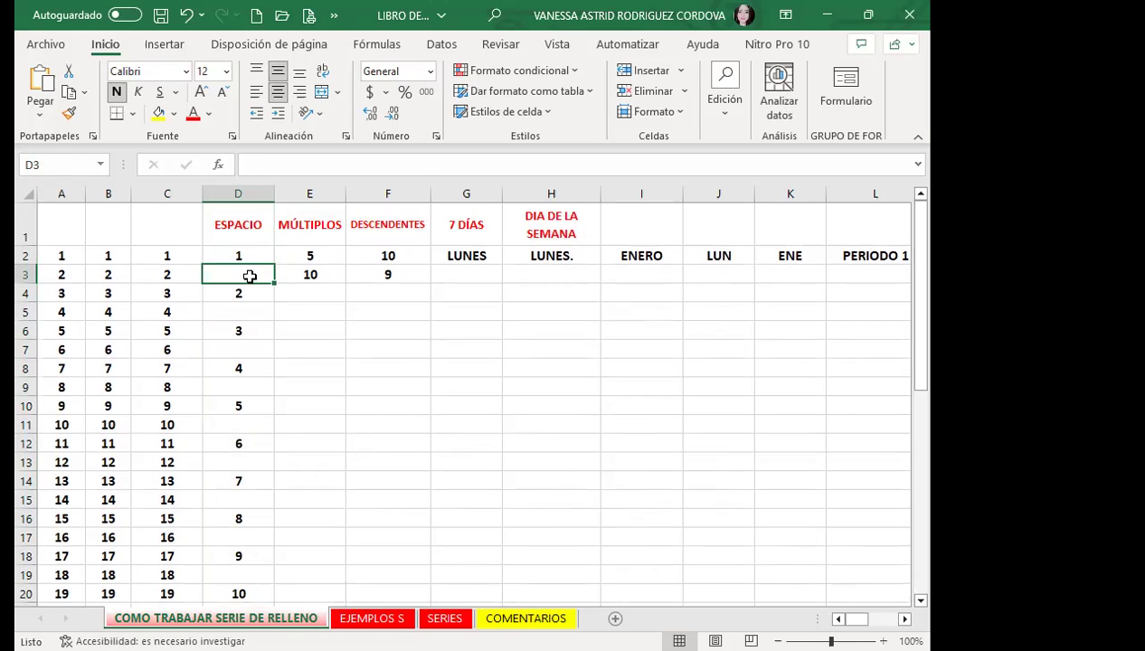
pyautogui.click(241, 294)
pyautogui.click(239, 330)
pyautogui.click(238, 366)
pyautogui.click(238, 404)
pyautogui.click(232, 443)
pyautogui.click(220, 483)
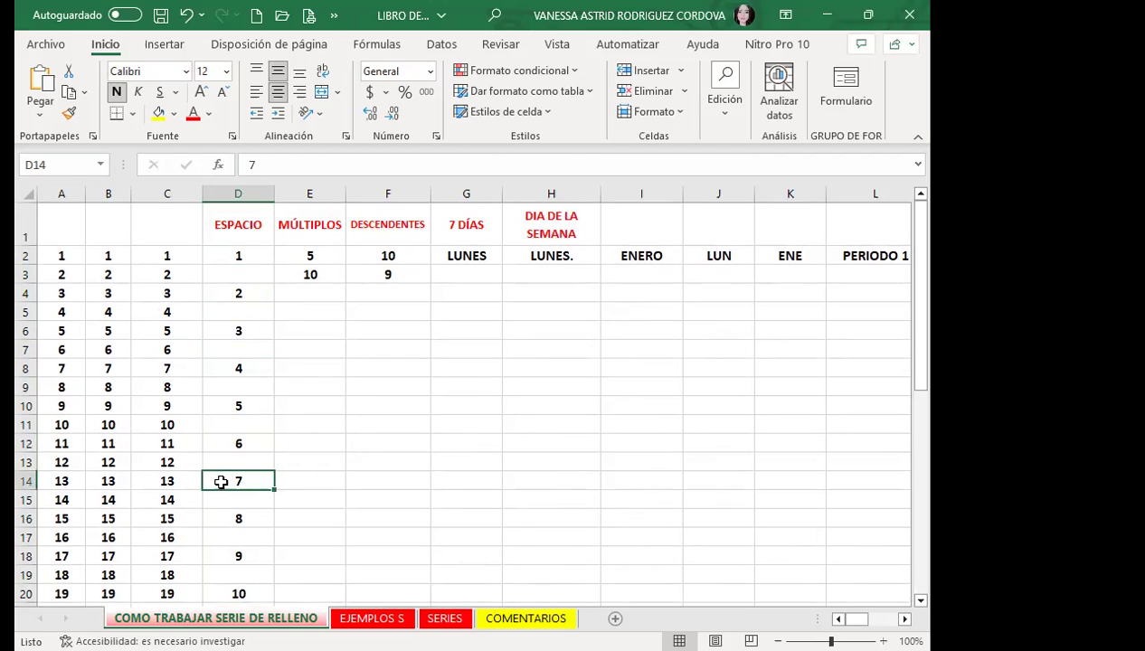
pyautogui.click(251, 275)
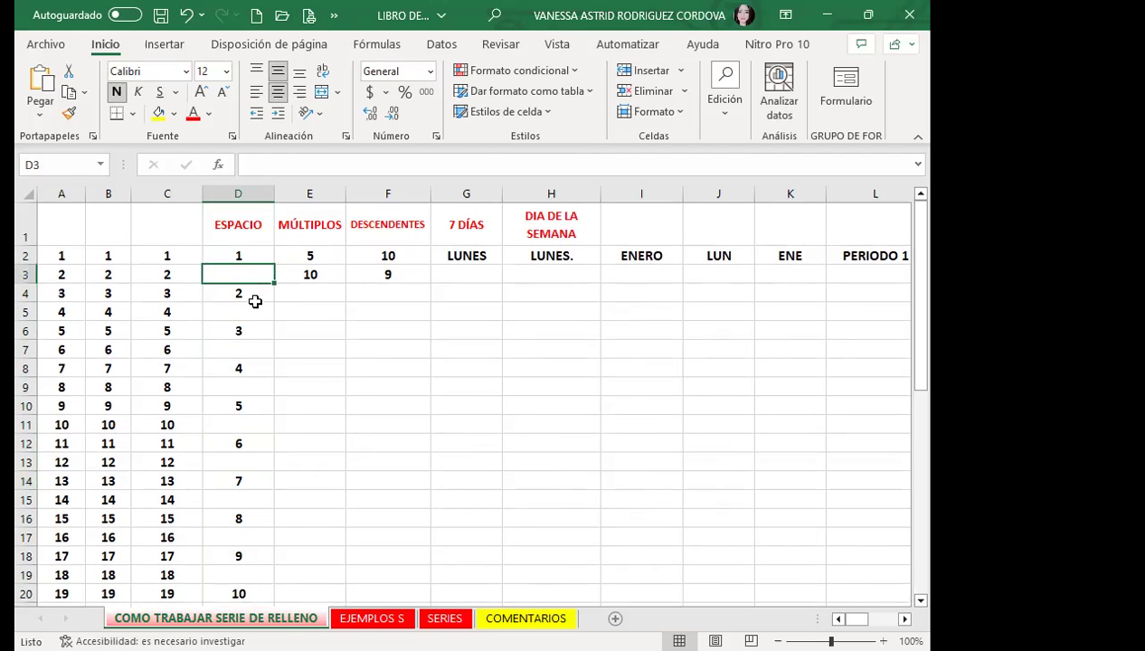
pyautogui.click(254, 312)
pyautogui.moveTo(259, 259); pyautogui.dragTo(261, 308)
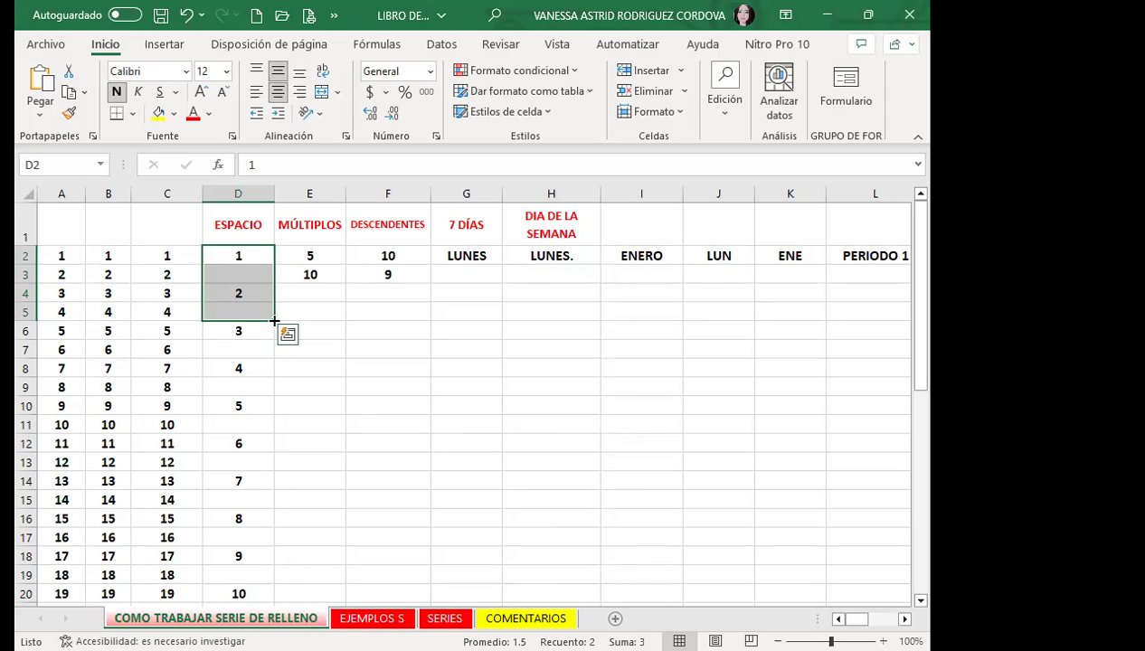
pyautogui.click(238, 327)
pyautogui.click(256, 288)
pyautogui.click(256, 275)
pyautogui.click(254, 312)
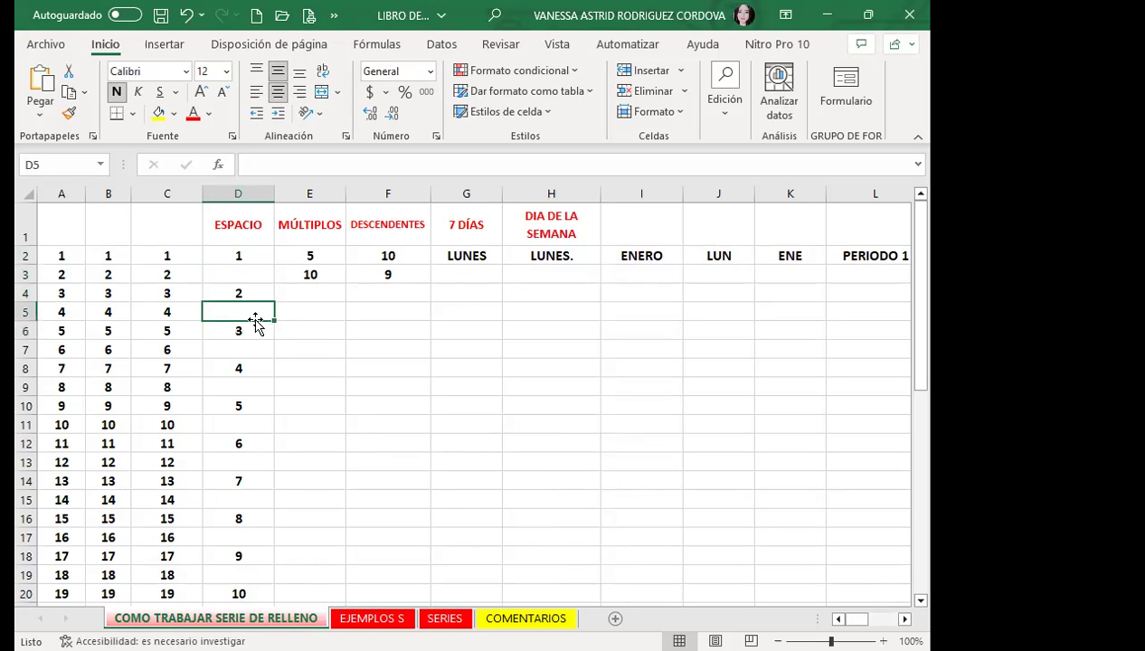
pyautogui.click(254, 351)
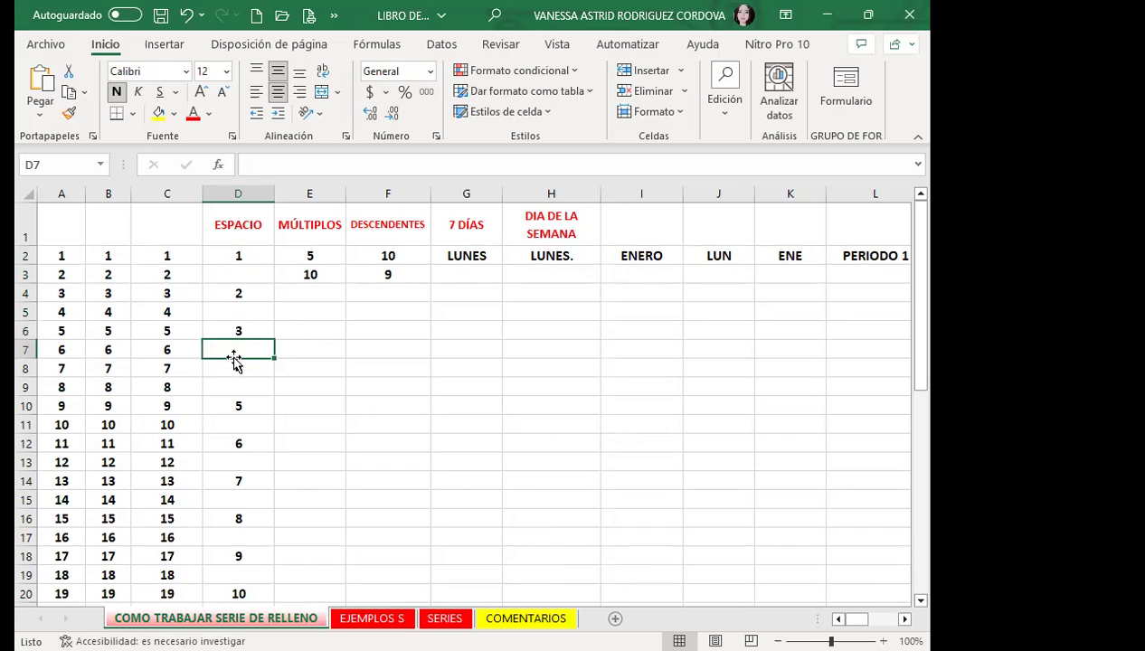
pyautogui.click(241, 275)
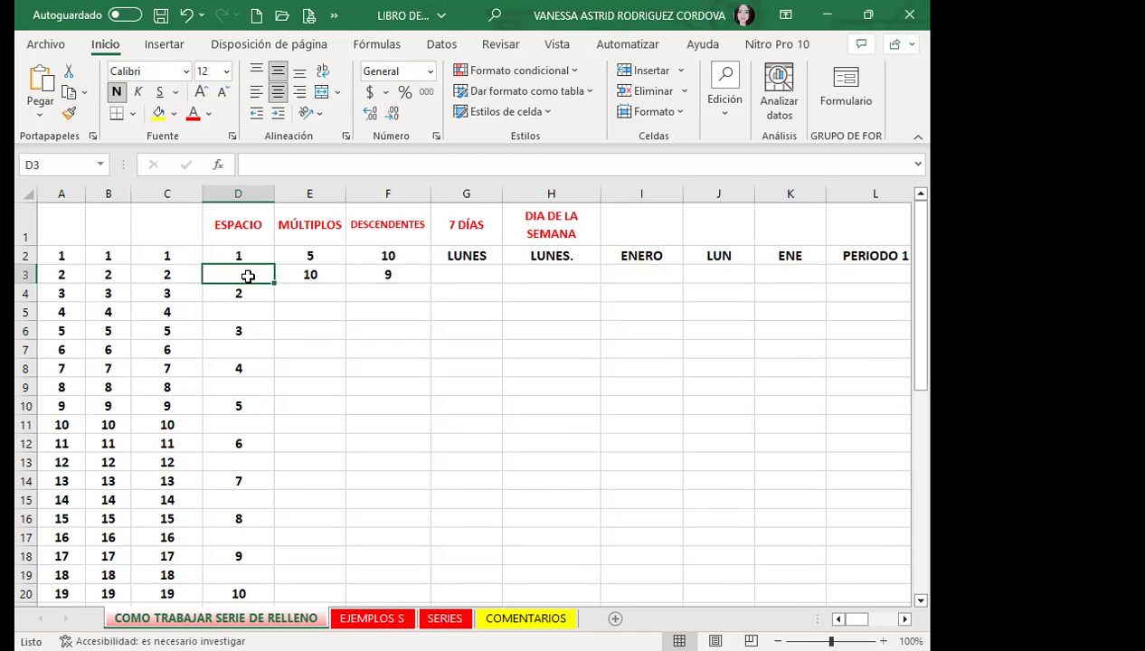
pyautogui.click(235, 312)
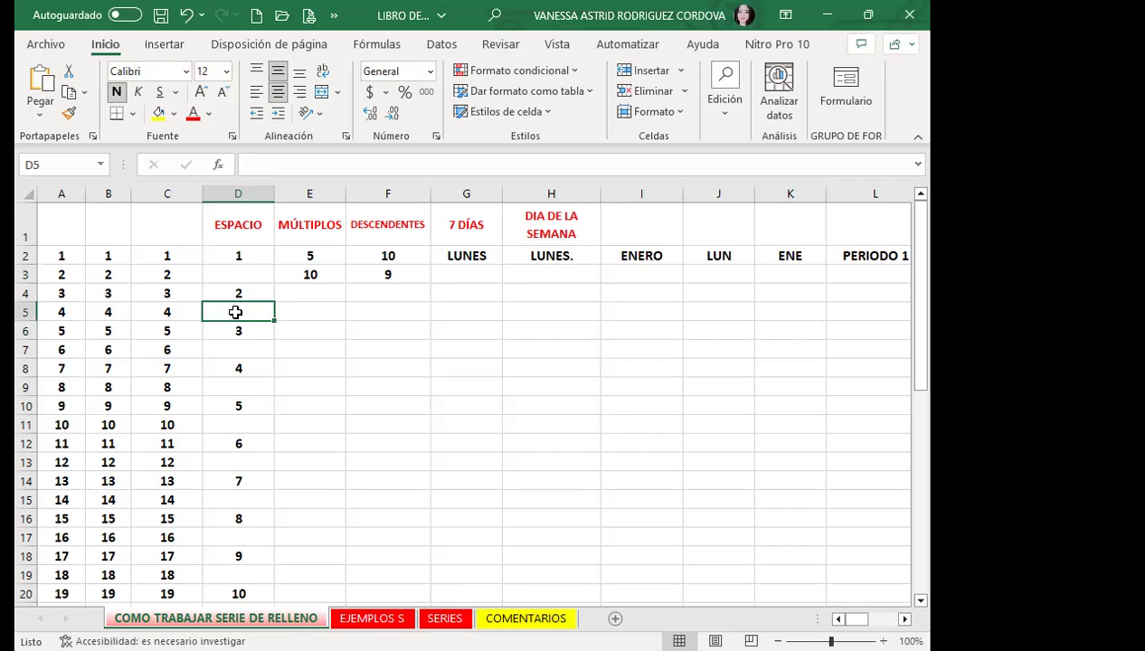
pyautogui.click(230, 271)
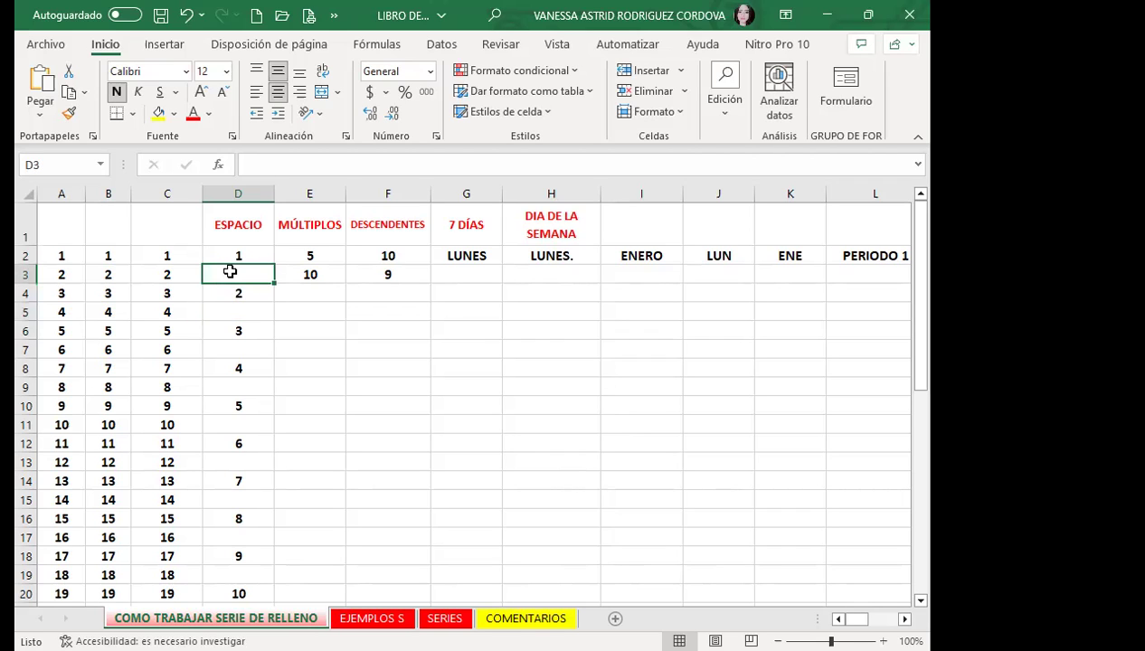
pyautogui.scroll(-2, 250, 488)
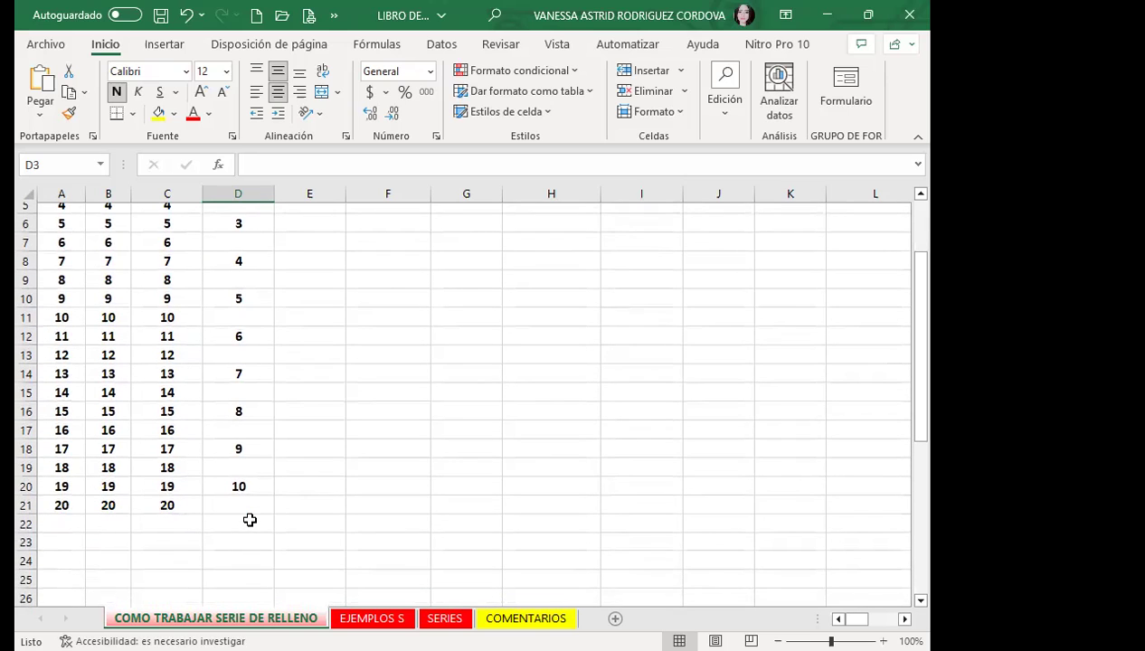
pyautogui.scroll(2, 251, 493)
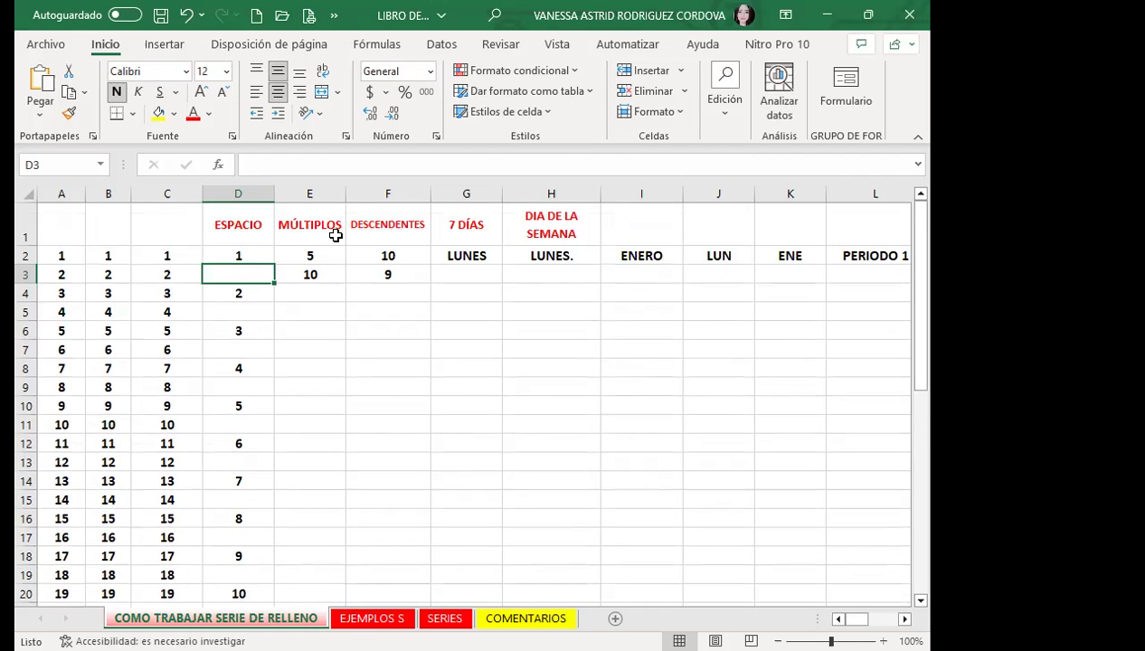
pyautogui.click(330, 257)
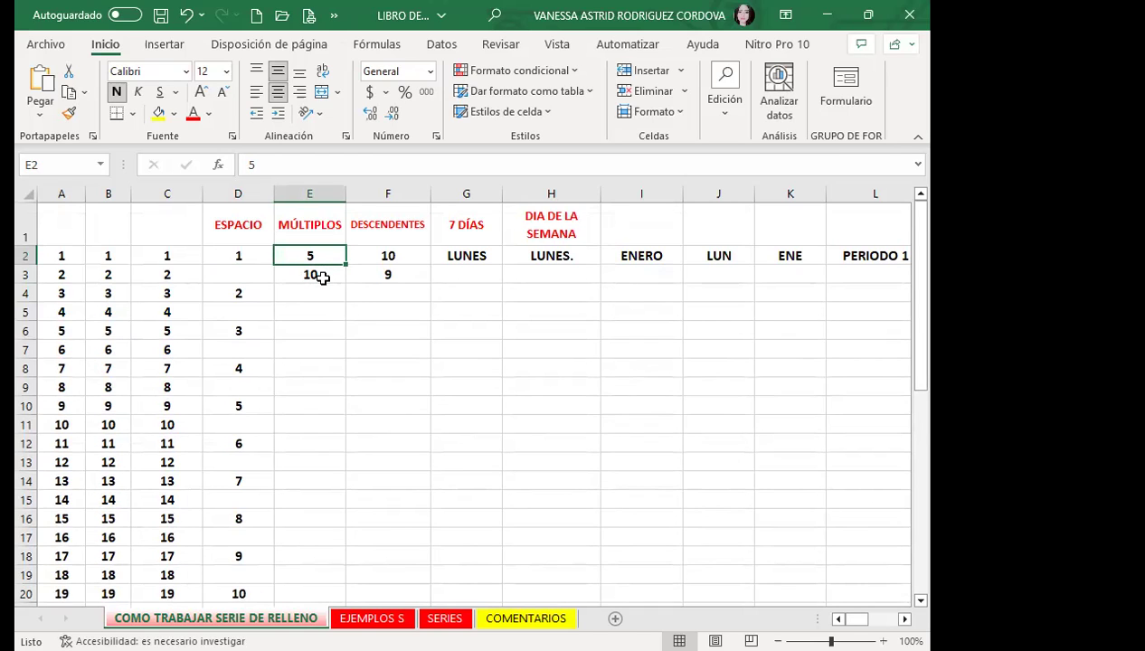
# Step: Fill the multiples of five from E2:E3 (5, 10) down column E
pyautogui.moveTo(324, 259); pyautogui.dragTo(324, 270)
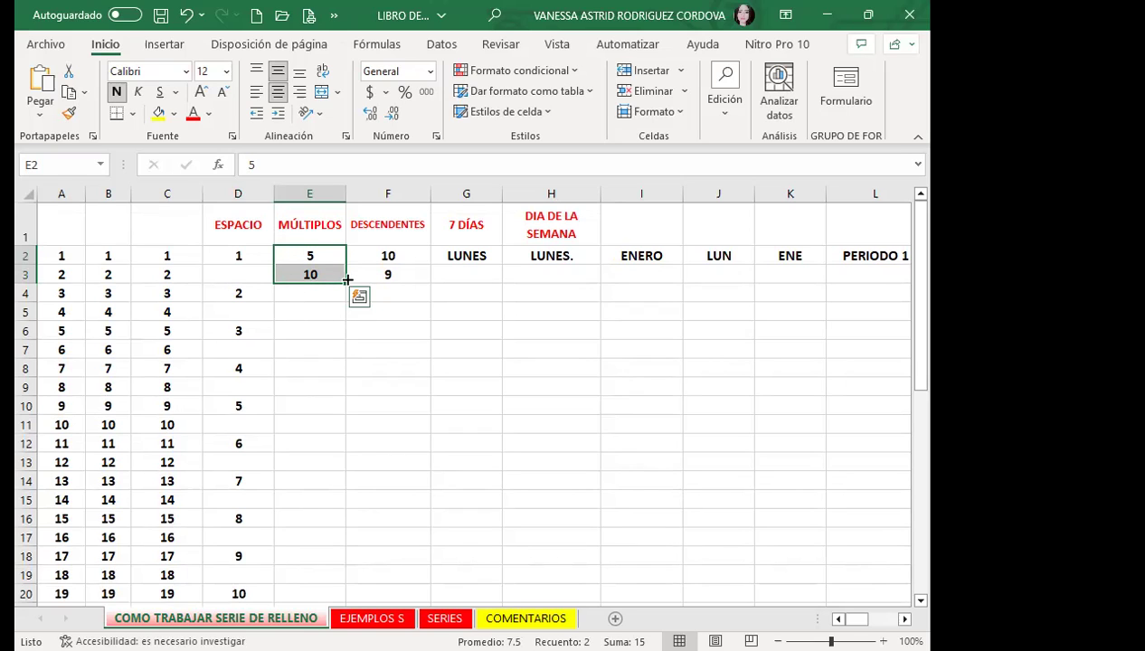
pyautogui.doubleClick(345, 282)
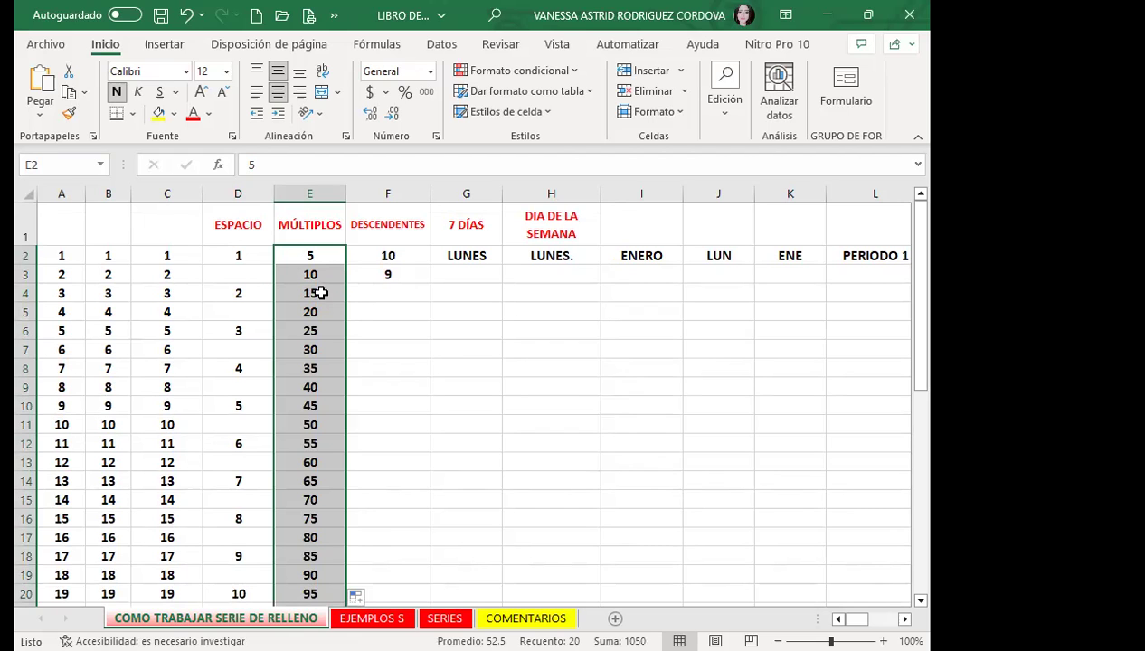
pyautogui.scroll(-2, 322, 299)
pyautogui.scroll(2, 319, 471)
pyautogui.scroll(-2, 322, 330)
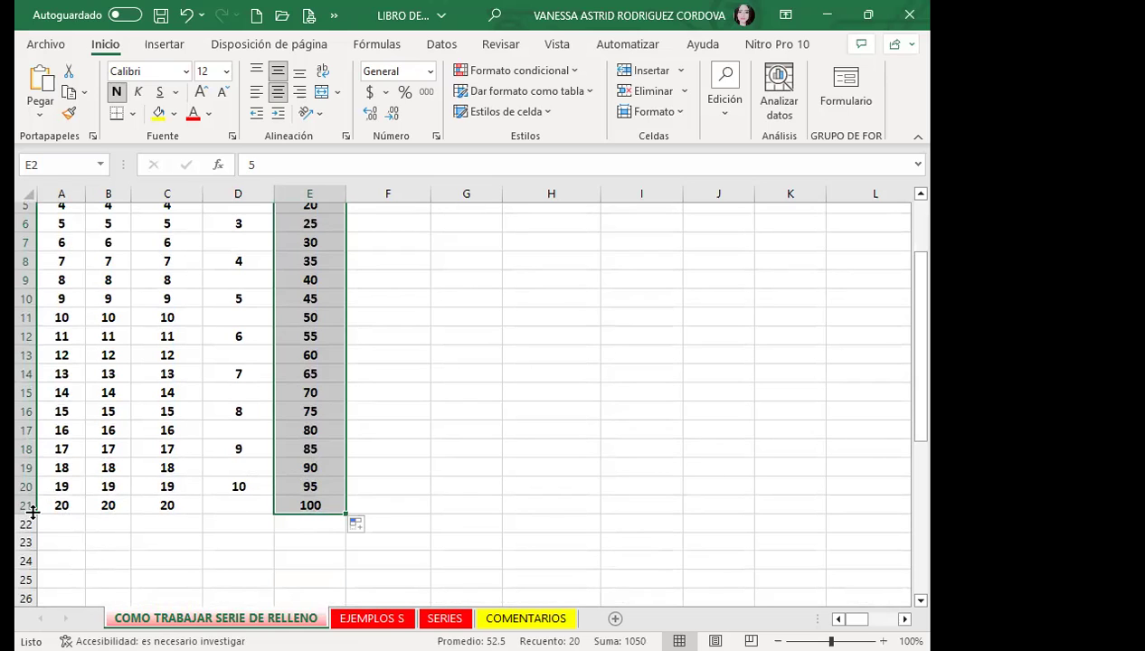
pyautogui.scroll(2, 295, 482)
# Step: Verify E3 is 10, E2 is 5 and E21 is 100, then select the row 1 titles
pyautogui.click(318, 275)
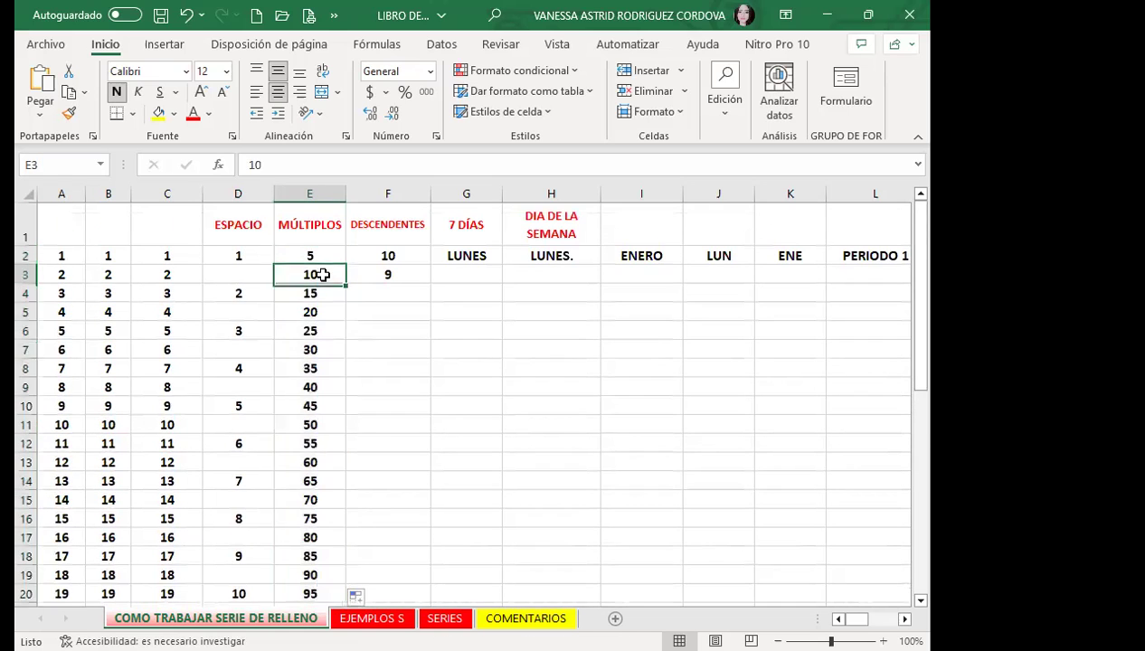
pyautogui.click(329, 253)
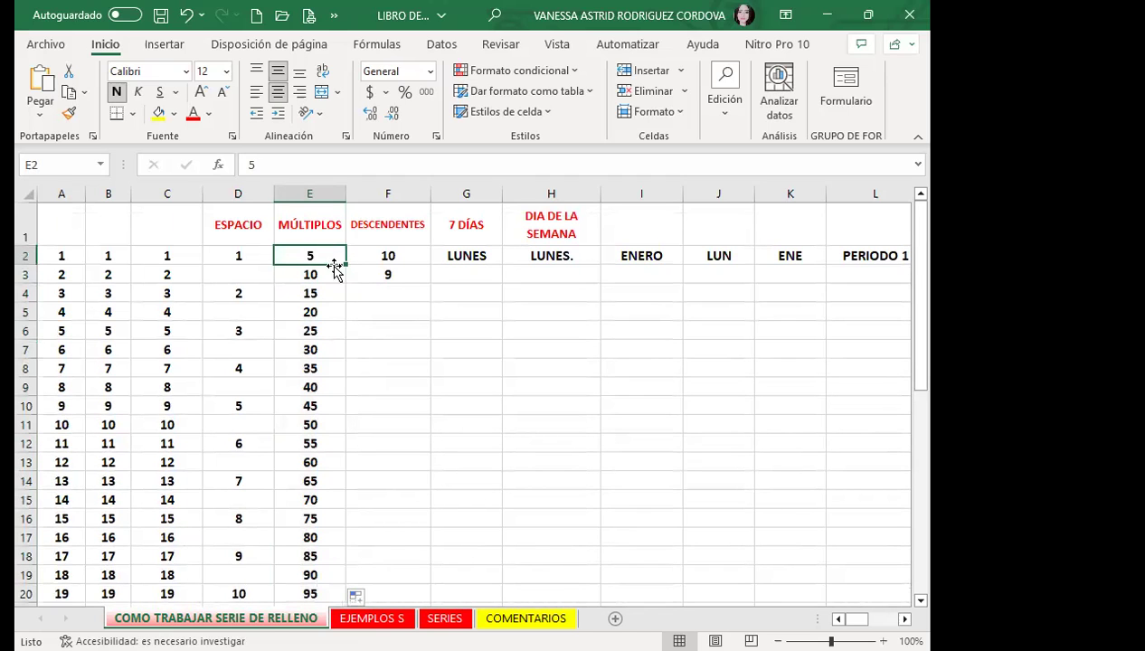
pyautogui.scroll(-2, 321, 488)
pyautogui.click(324, 507)
pyautogui.scroll(2, 324, 507)
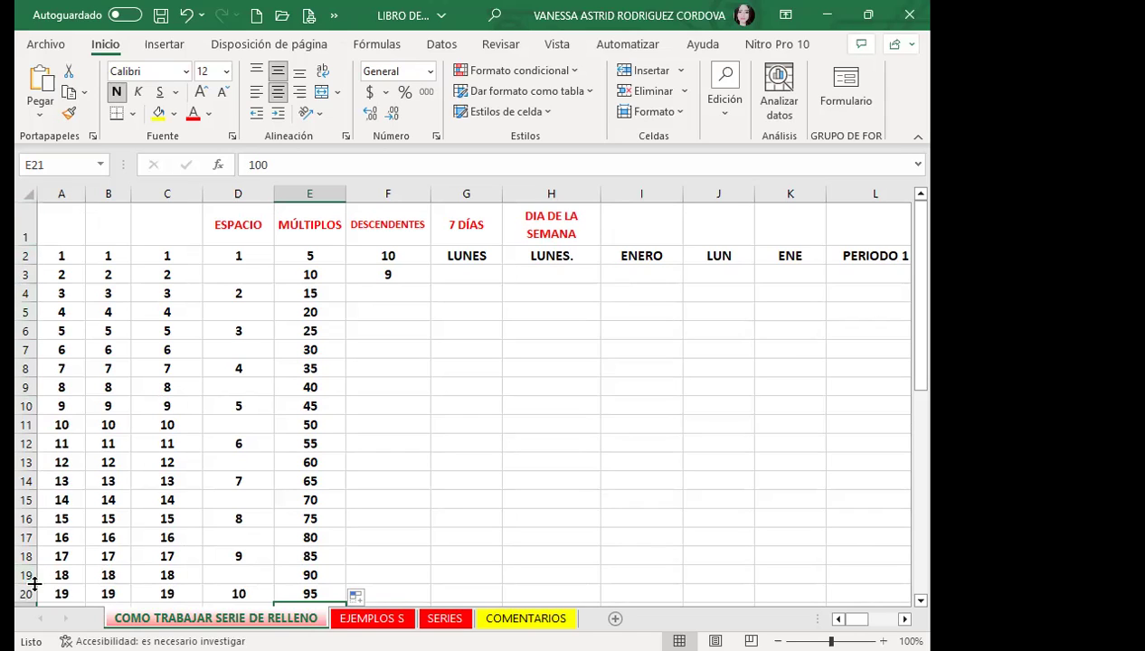
pyautogui.moveTo(52, 237); pyautogui.dragTo(715, 222)
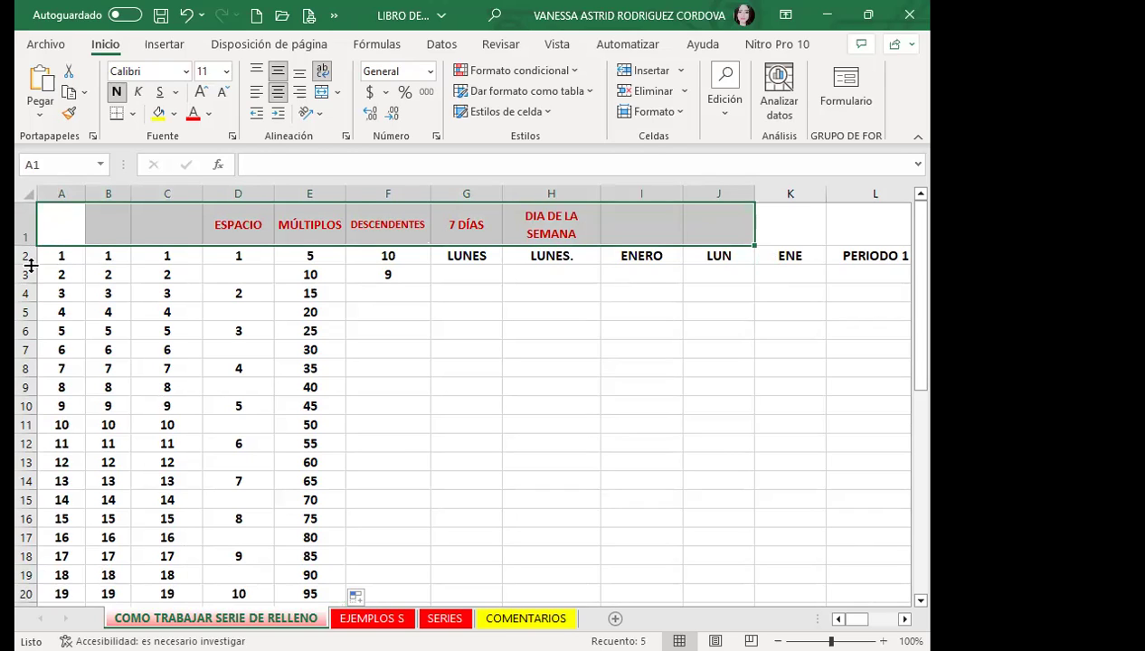
pyautogui.click(65, 254)
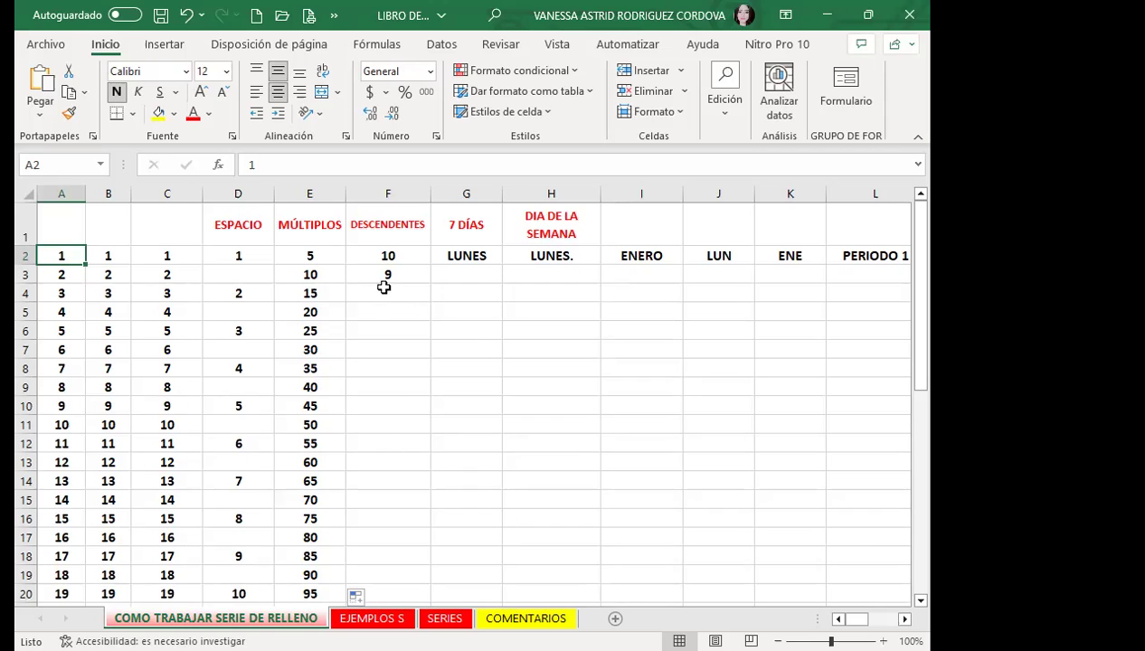
pyautogui.moveTo(399, 250); pyautogui.dragTo(399, 268)
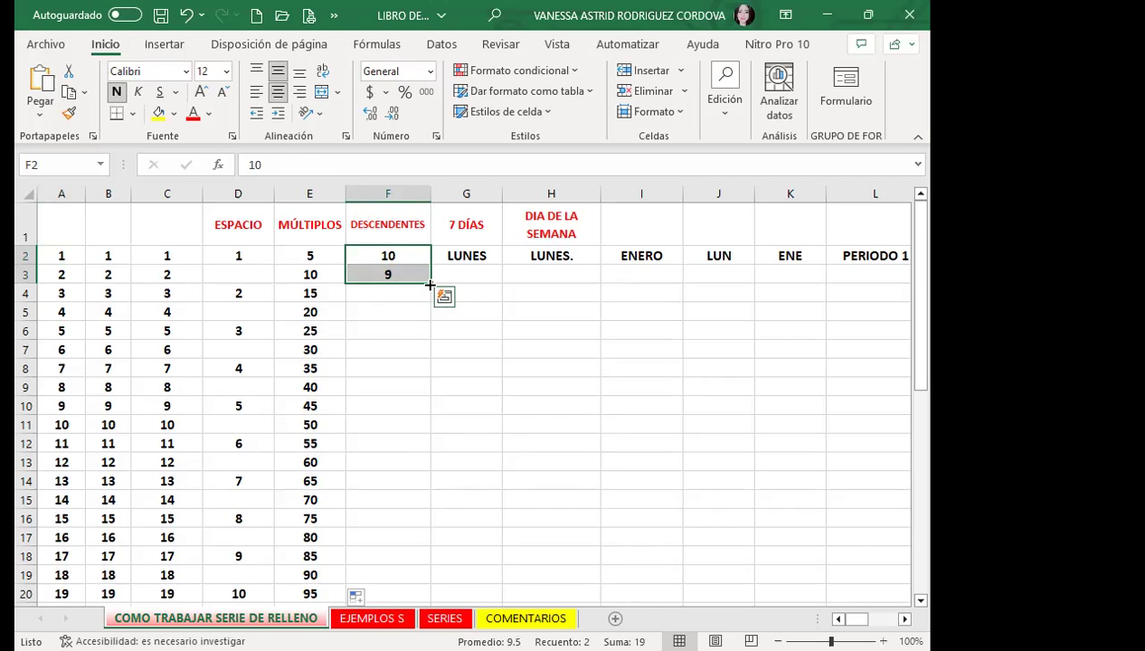
pyautogui.doubleClick(430, 284)
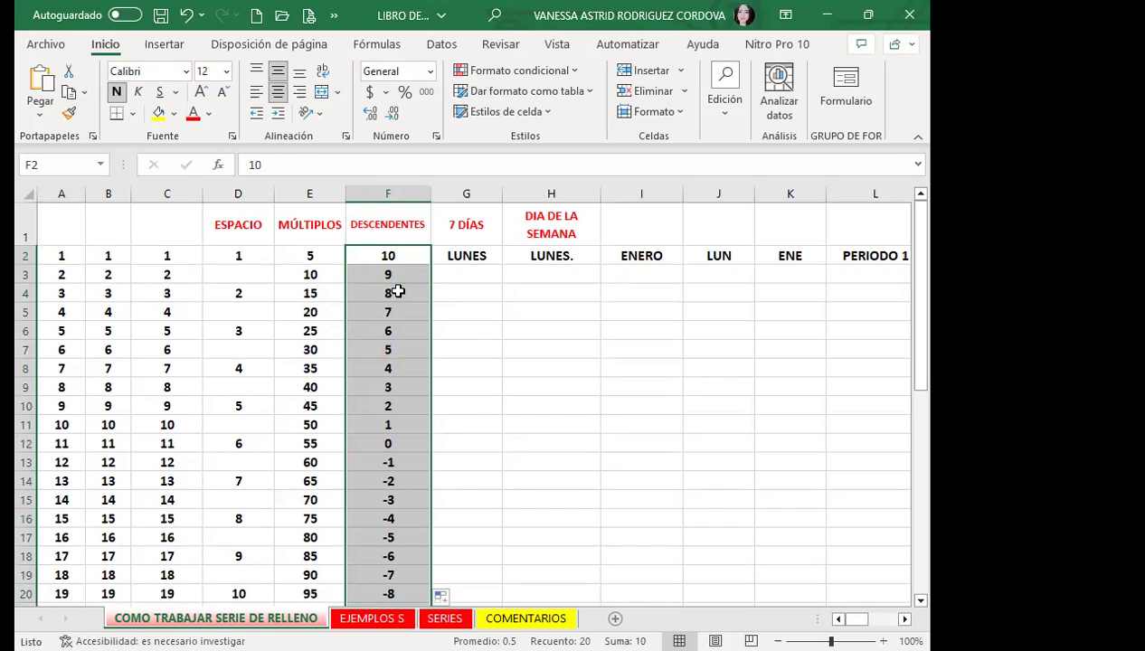
pyautogui.click(399, 301)
pyautogui.click(395, 312)
pyautogui.moveTo(389, 350); pyautogui.dragTo(389, 368)
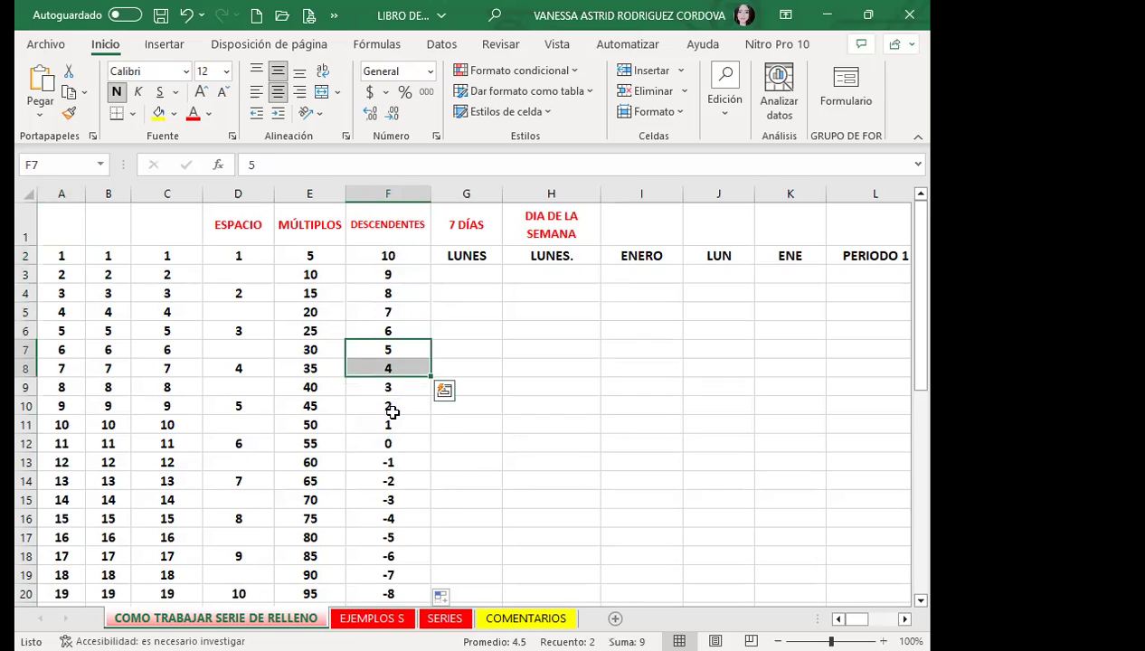
pyautogui.scroll(-1, 390, 418)
pyautogui.click(417, 389)
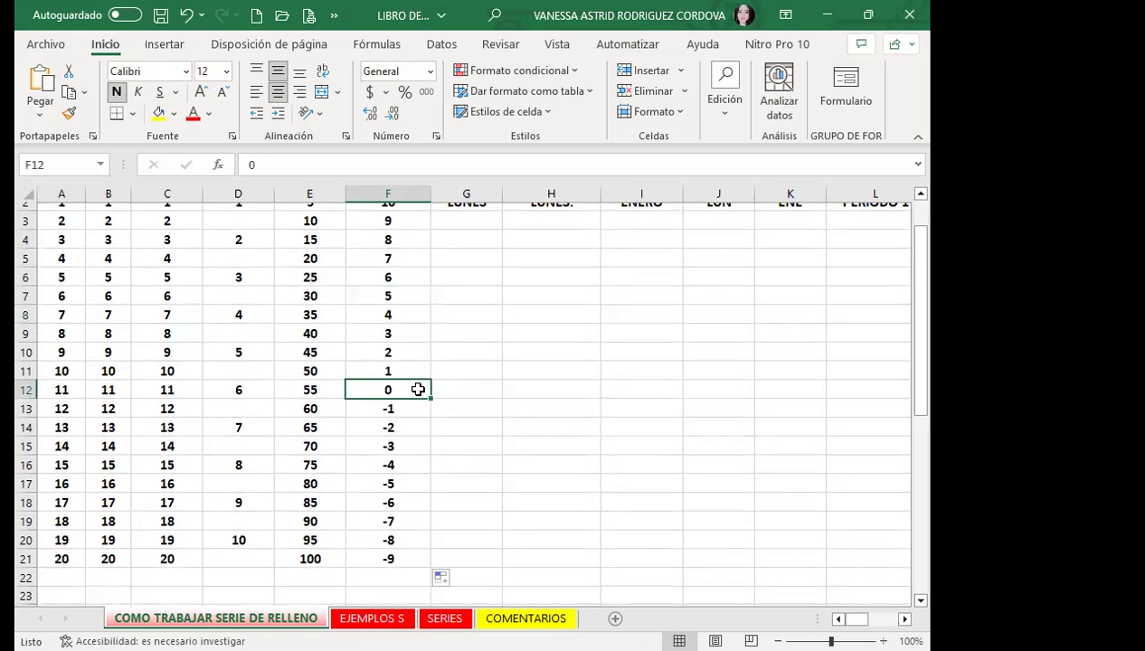
pyautogui.scroll(-1, 418, 389)
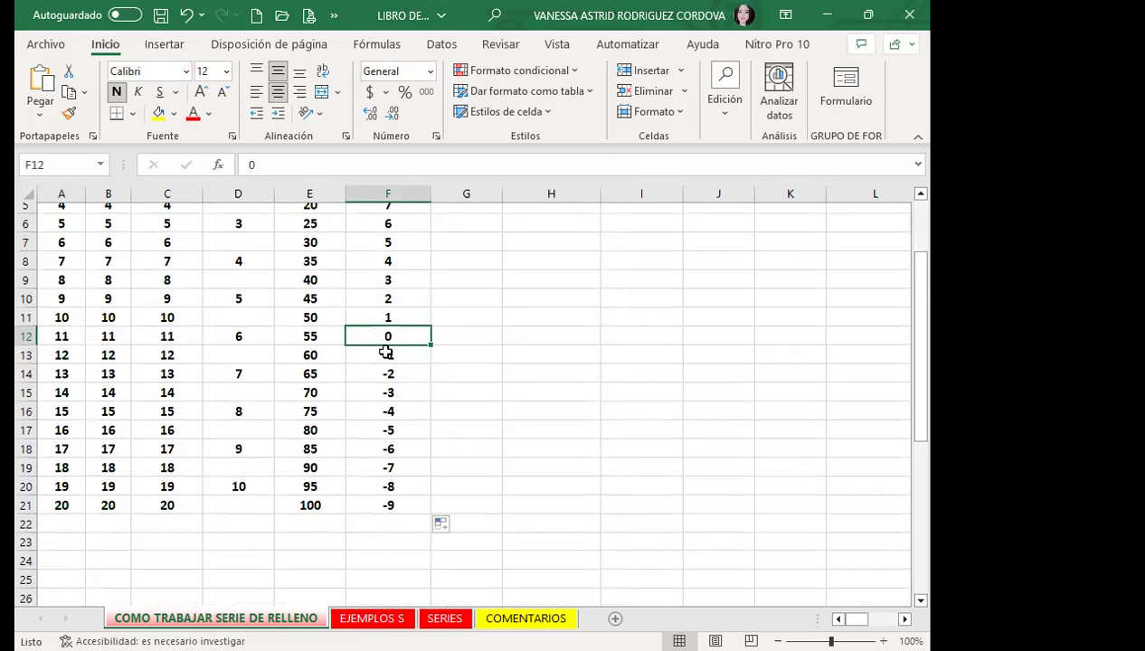
pyautogui.click(403, 506)
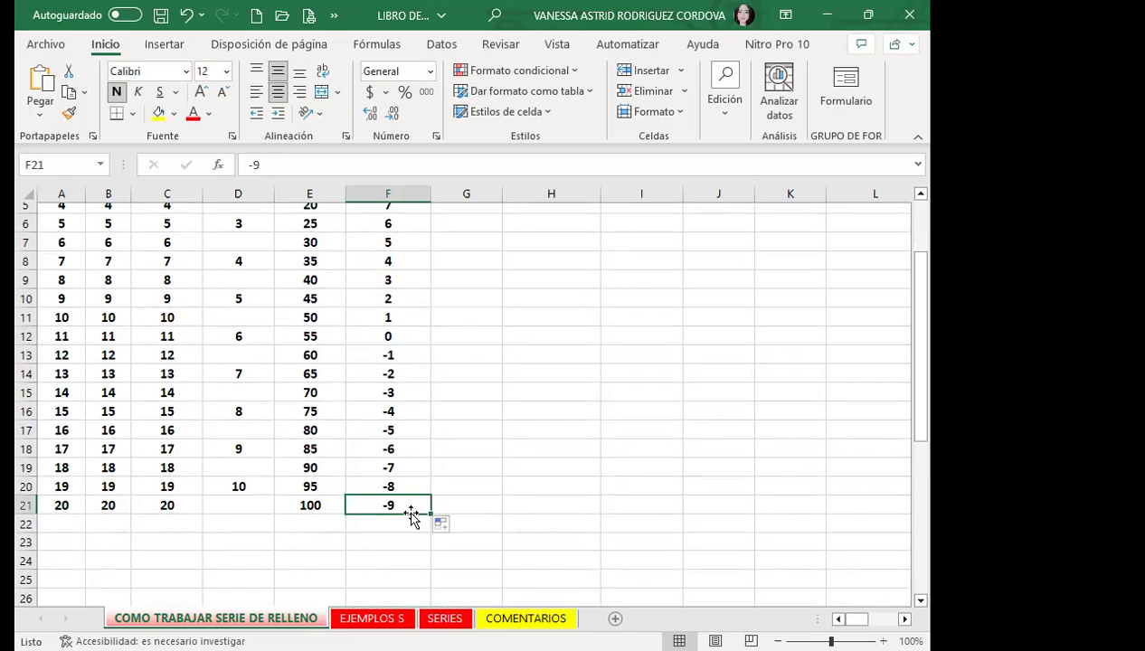
pyautogui.click(25, 505)
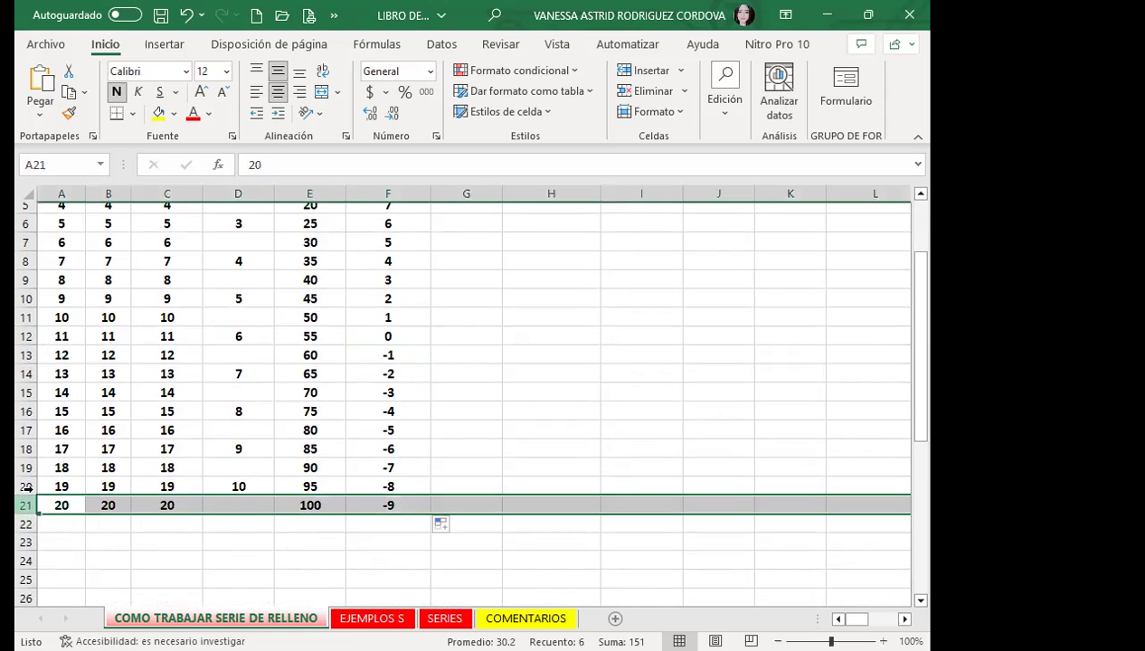
pyautogui.scroll(2, 418, 475)
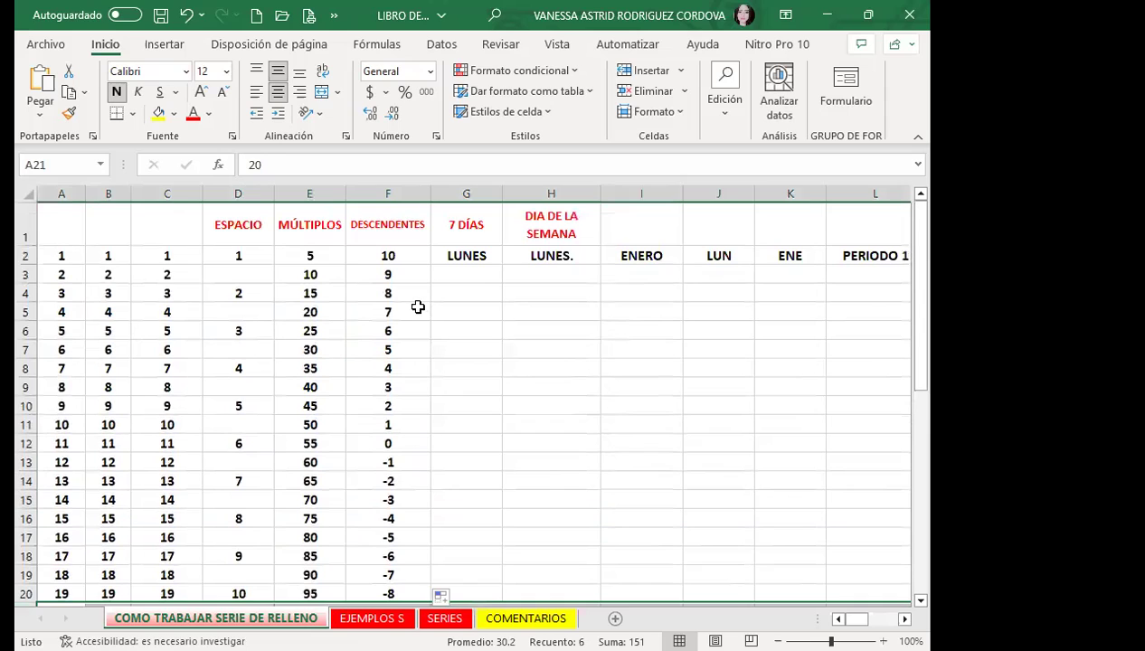
pyautogui.click(416, 305)
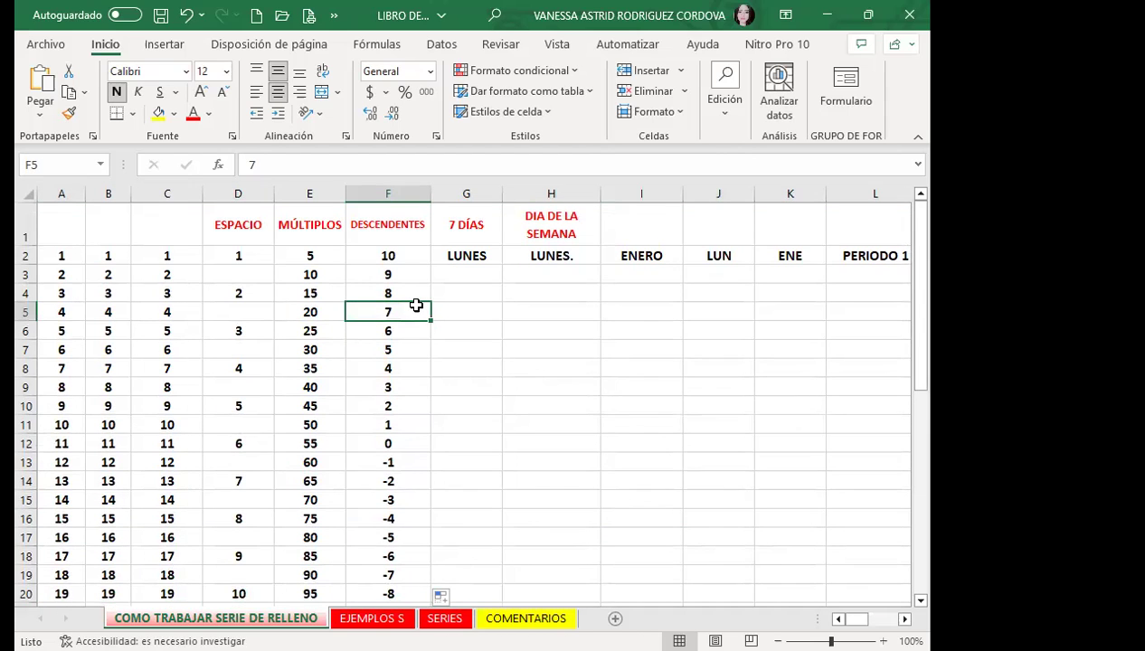
pyautogui.click(398, 249)
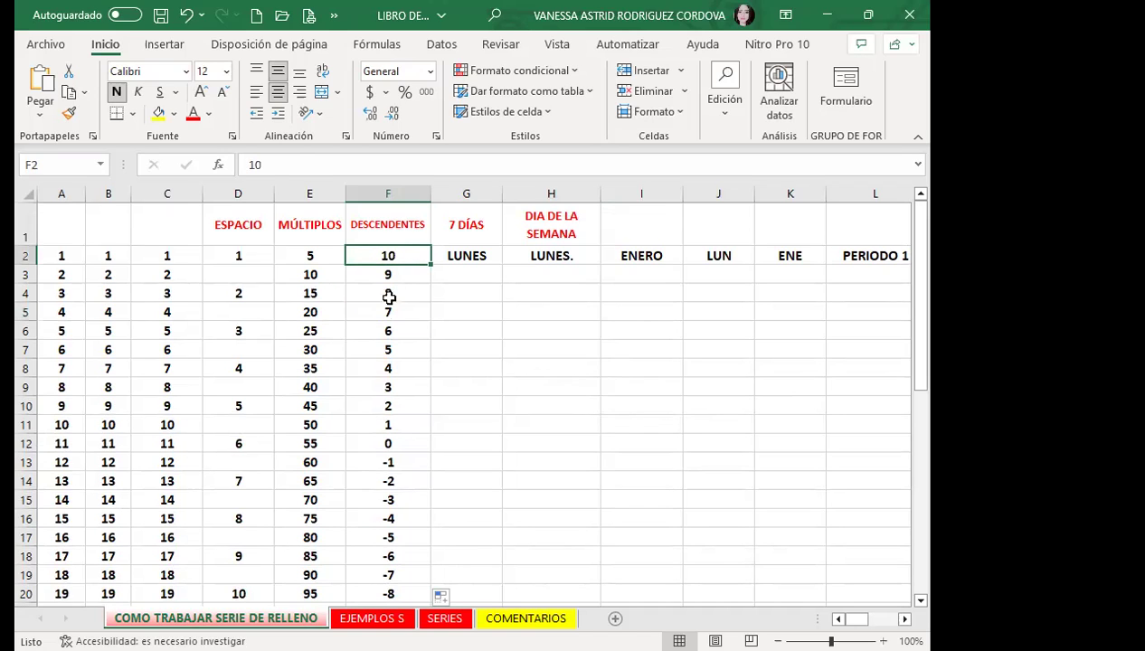
pyautogui.click(417, 362)
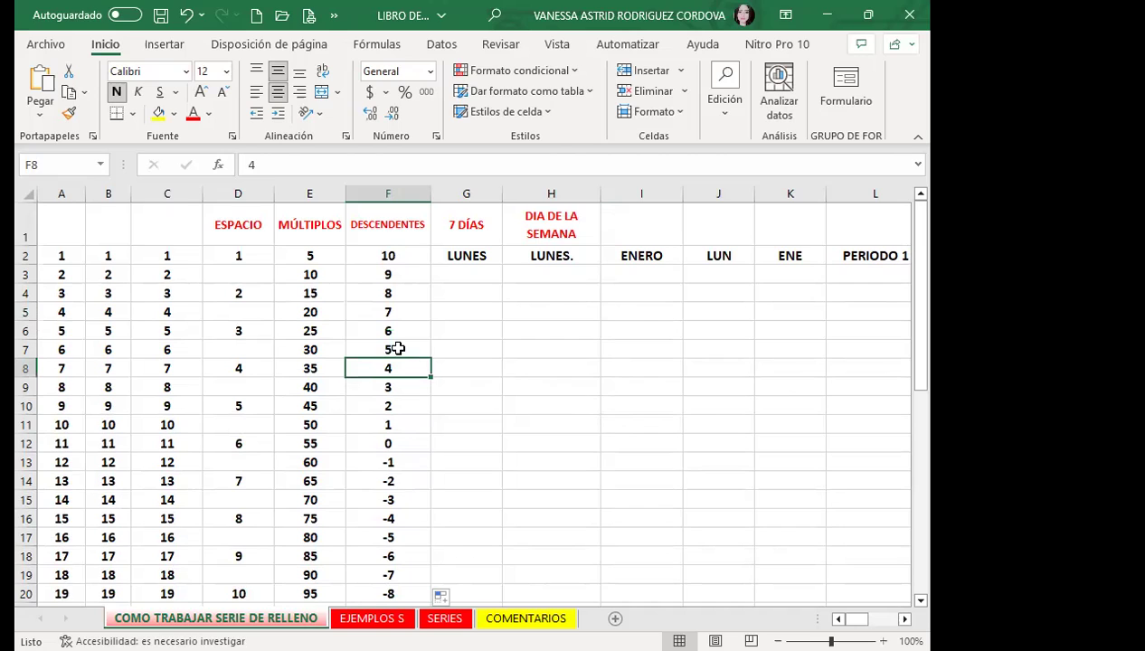
pyautogui.click(402, 349)
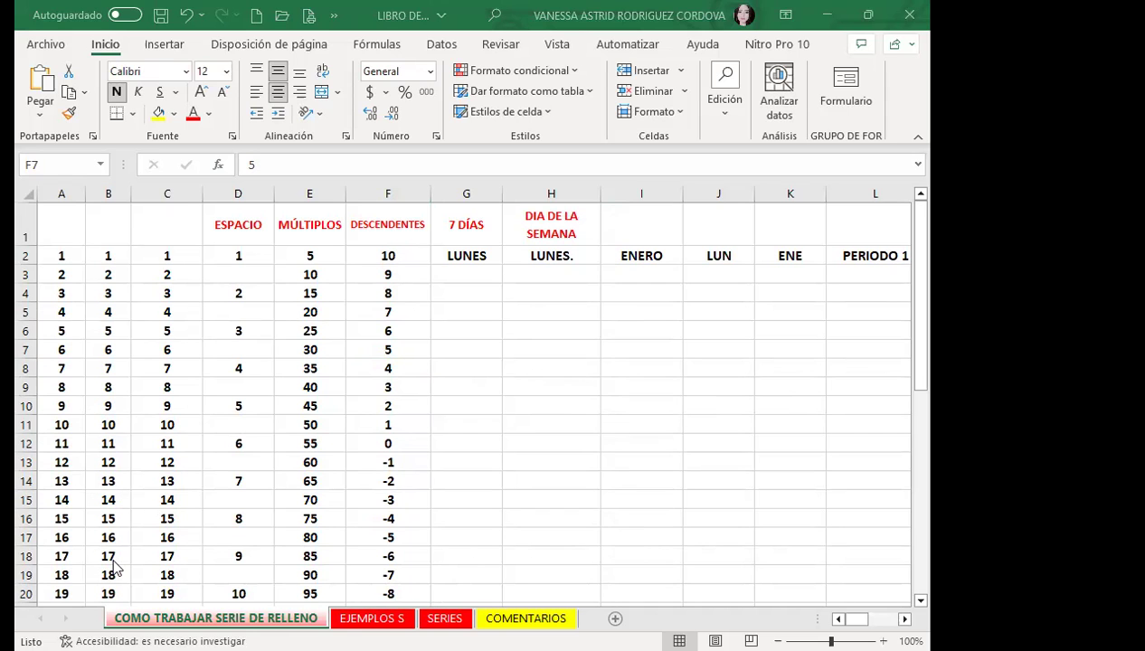
# Step: Clear the spaced values 2–10 from D4:D20
pyautogui.moveTo(239, 293); pyautogui.dragTo(239, 556)
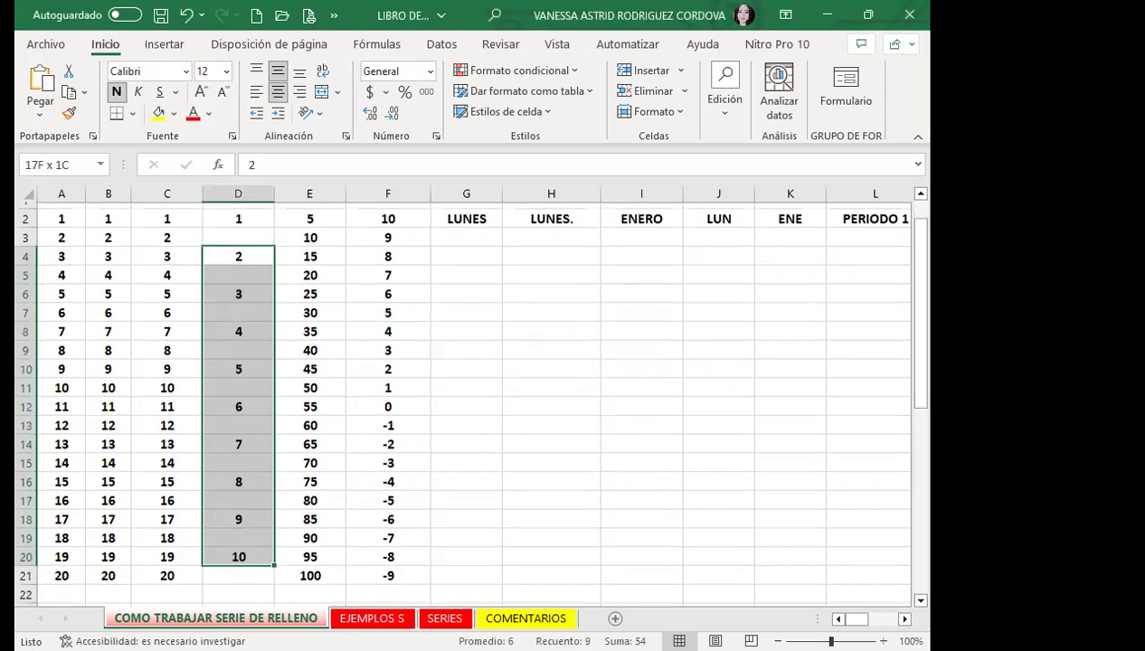
pyautogui.press('Delete')
pyautogui.scroll(1, 226, 407)
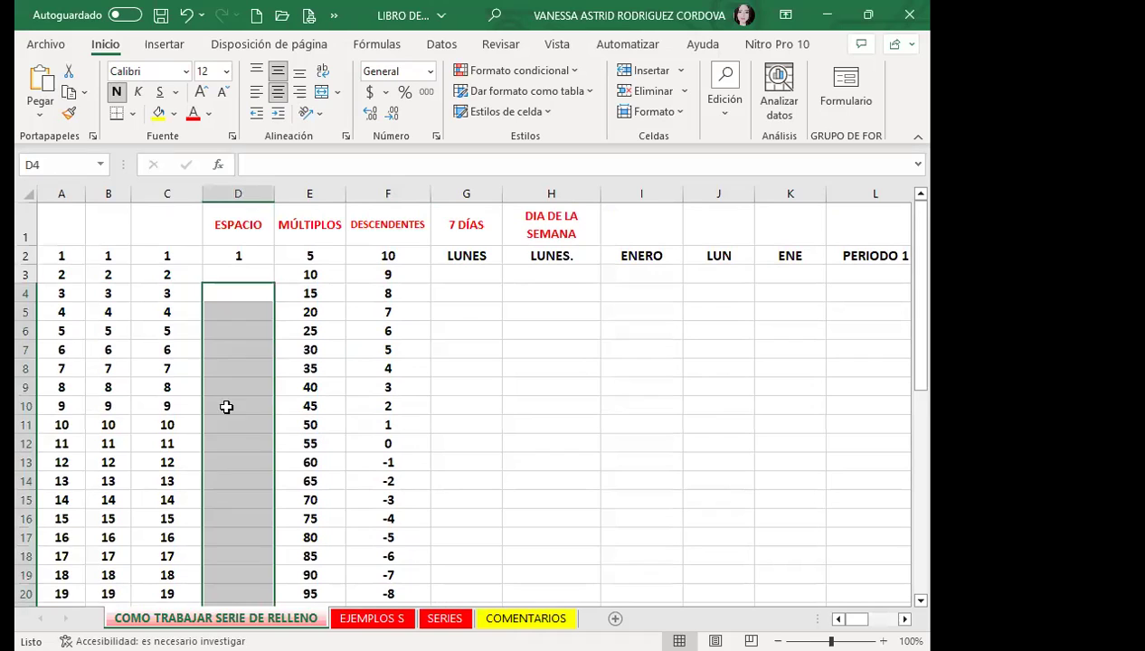
pyautogui.click(258, 349)
# Step: Fill D2:D4 (1 plus two blanks) down to row 13, repeating every third row
pyautogui.click(257, 257)
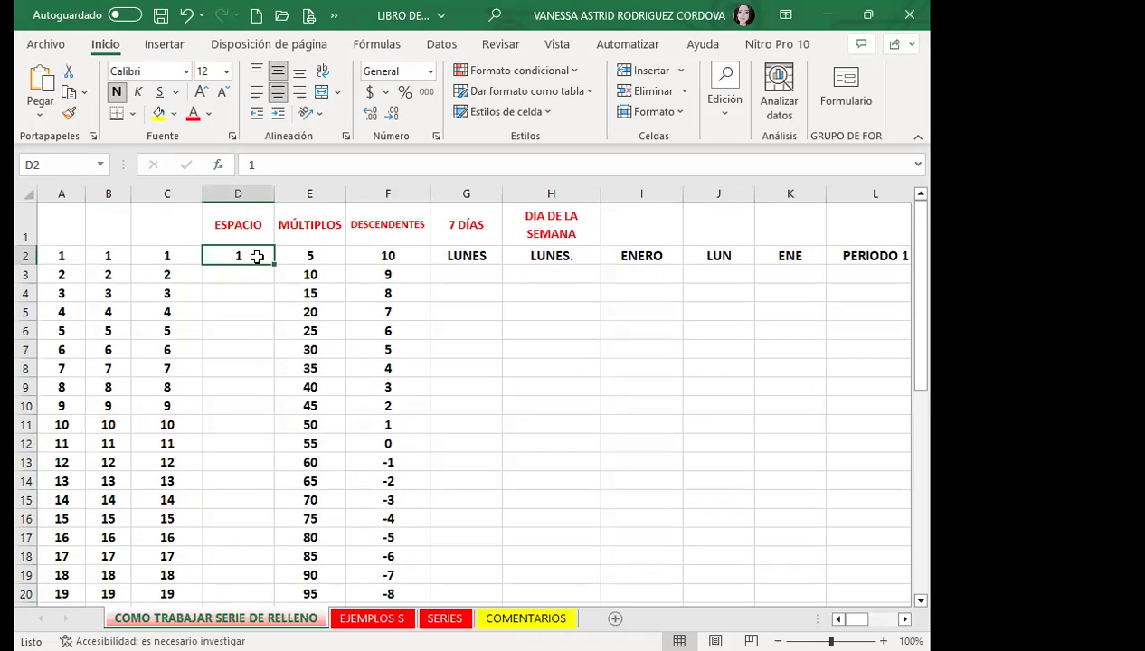
pyautogui.moveTo(257, 256); pyautogui.dragTo(259, 288)
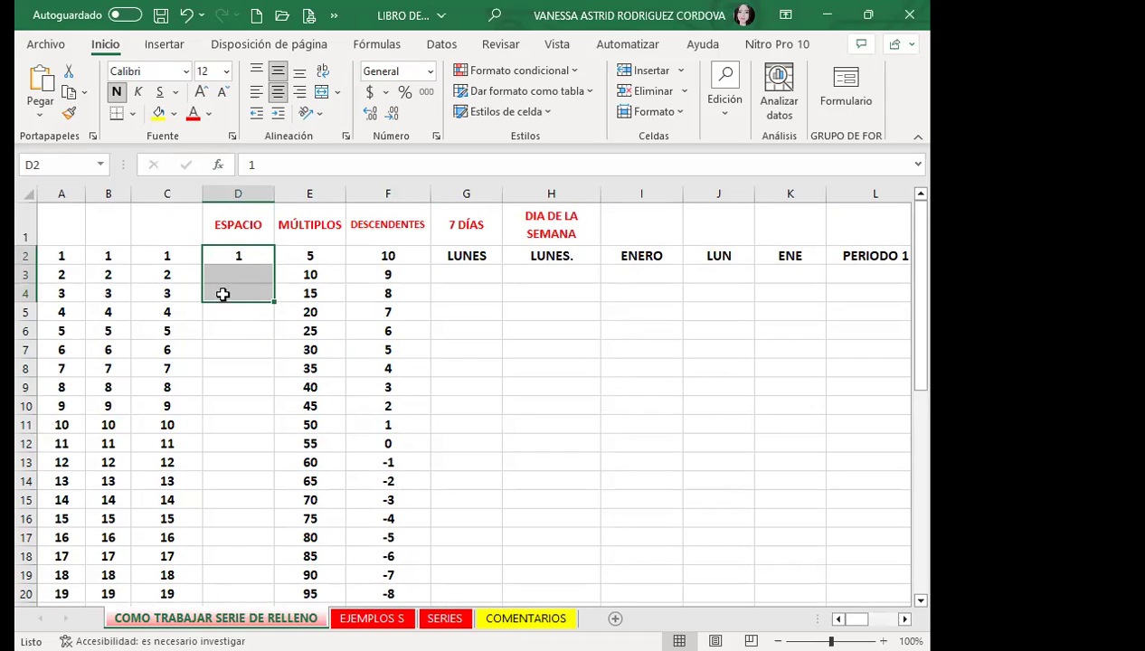
pyautogui.moveTo(273, 311); pyautogui.dragTo(256, 470)
pyautogui.click(247, 280)
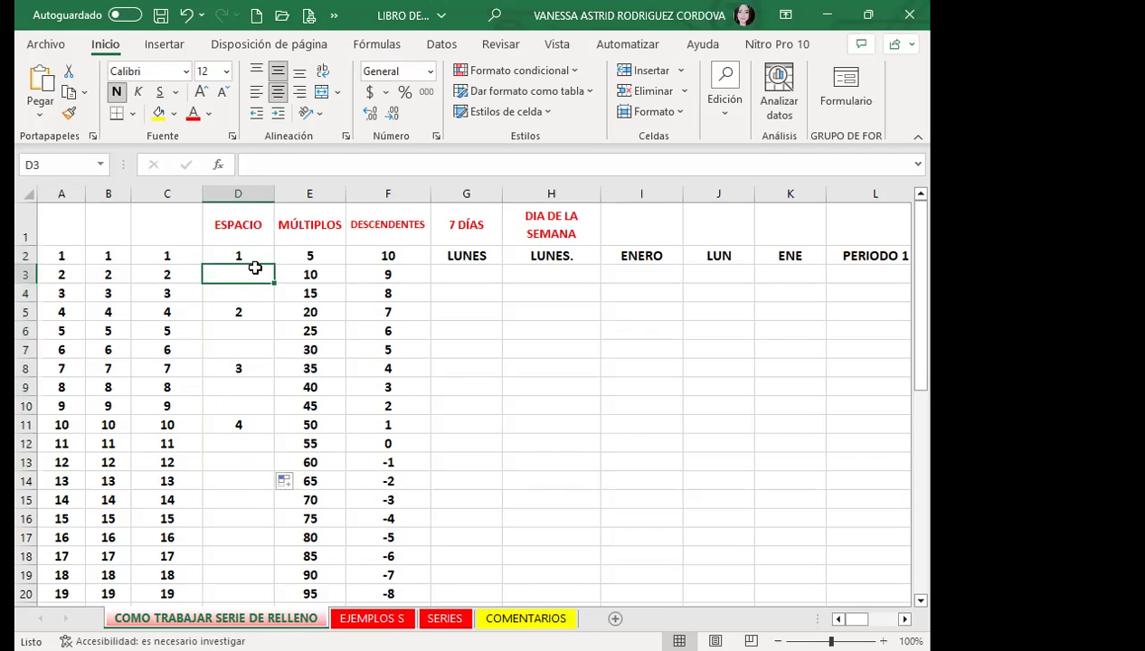
pyautogui.moveTo(258, 256); pyautogui.dragTo(257, 288)
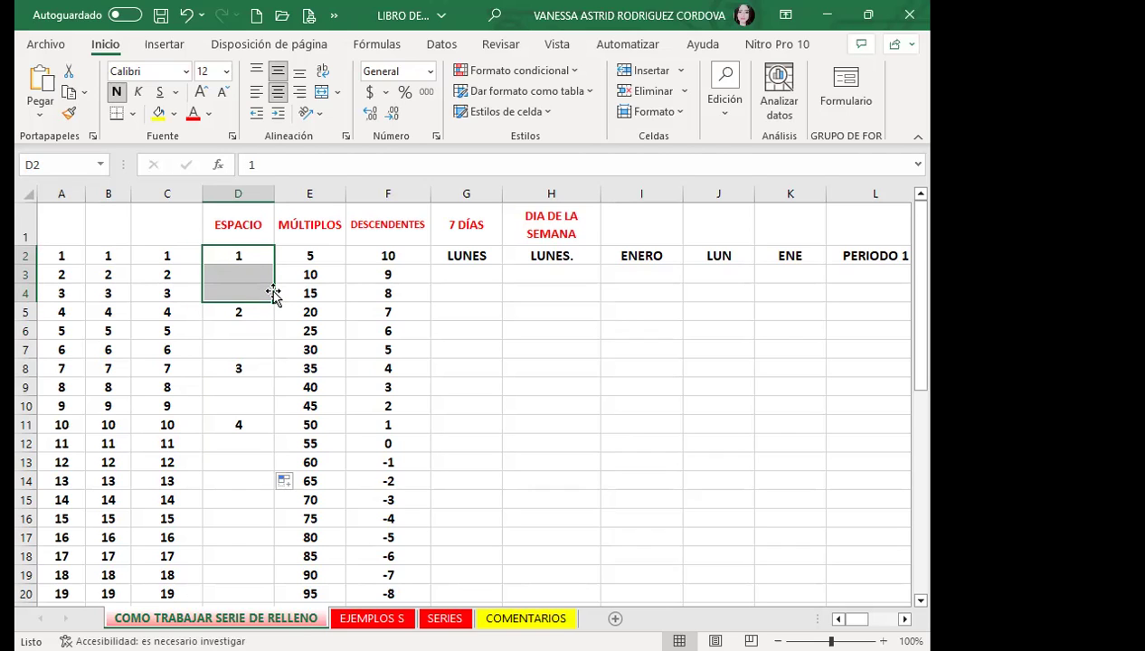
# Step: Extend the every-third-row series further down column D and inspect its gap cells
pyautogui.moveTo(276, 313); pyautogui.dragTo(269, 496)
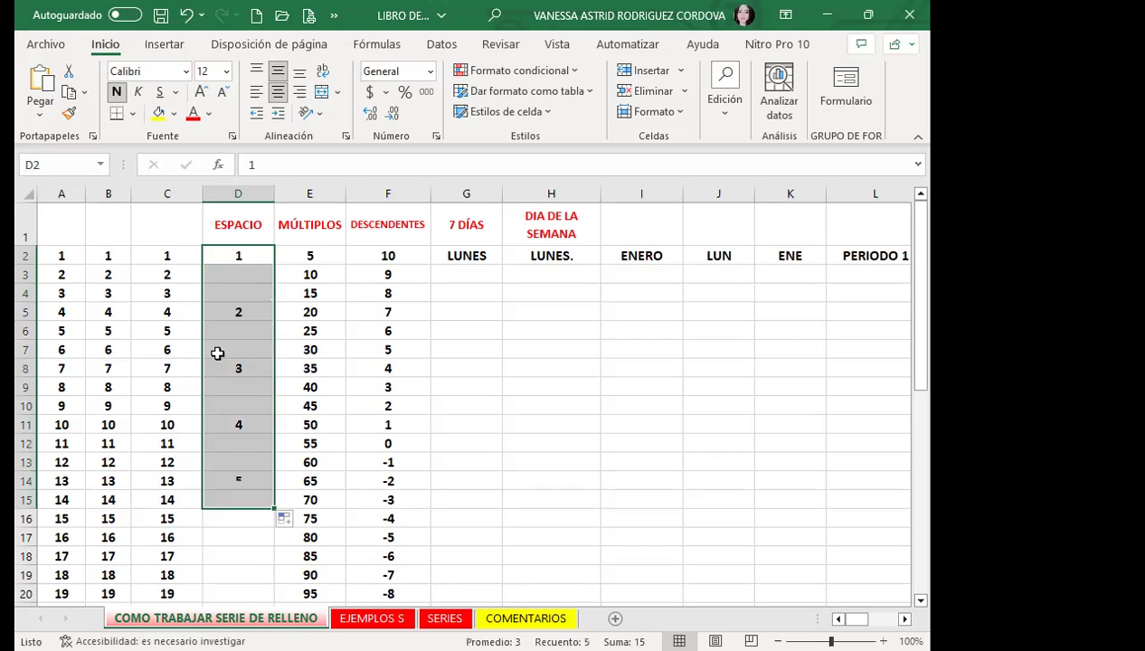
pyautogui.click(240, 331)
pyautogui.click(240, 348)
pyautogui.click(247, 389)
pyautogui.click(246, 403)
pyautogui.click(243, 461)
pyautogui.click(244, 445)
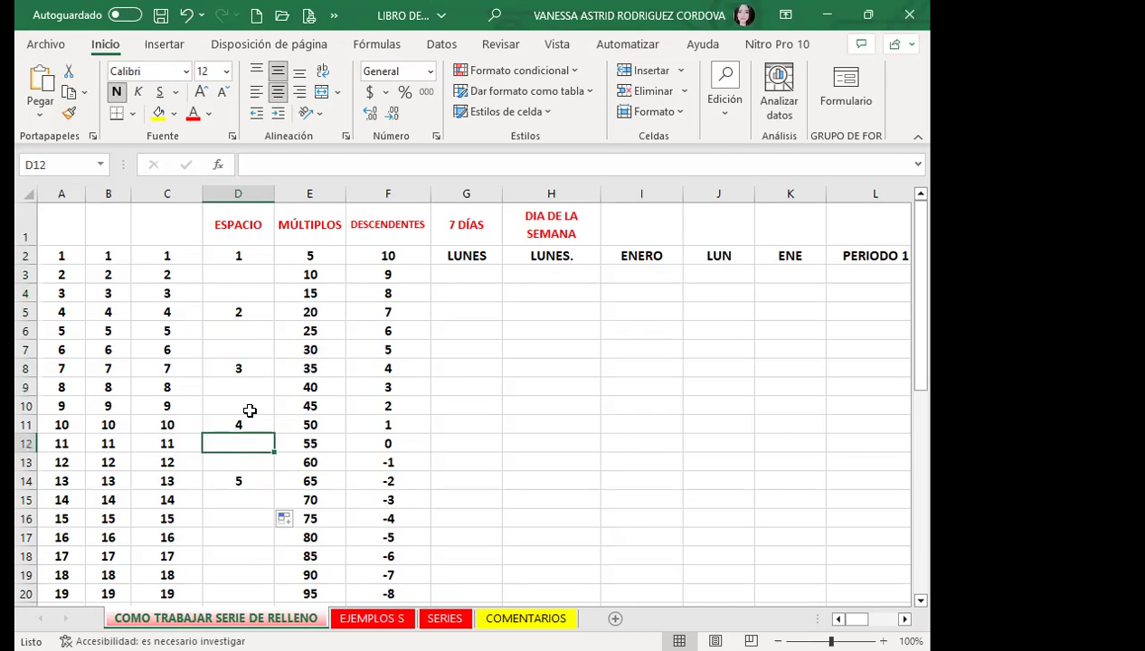
# Step: Undo that fill and refill from D2:D3 to row 21 with 1–10 on alternate rows
pyautogui.hotkey('ctrl', 'z')
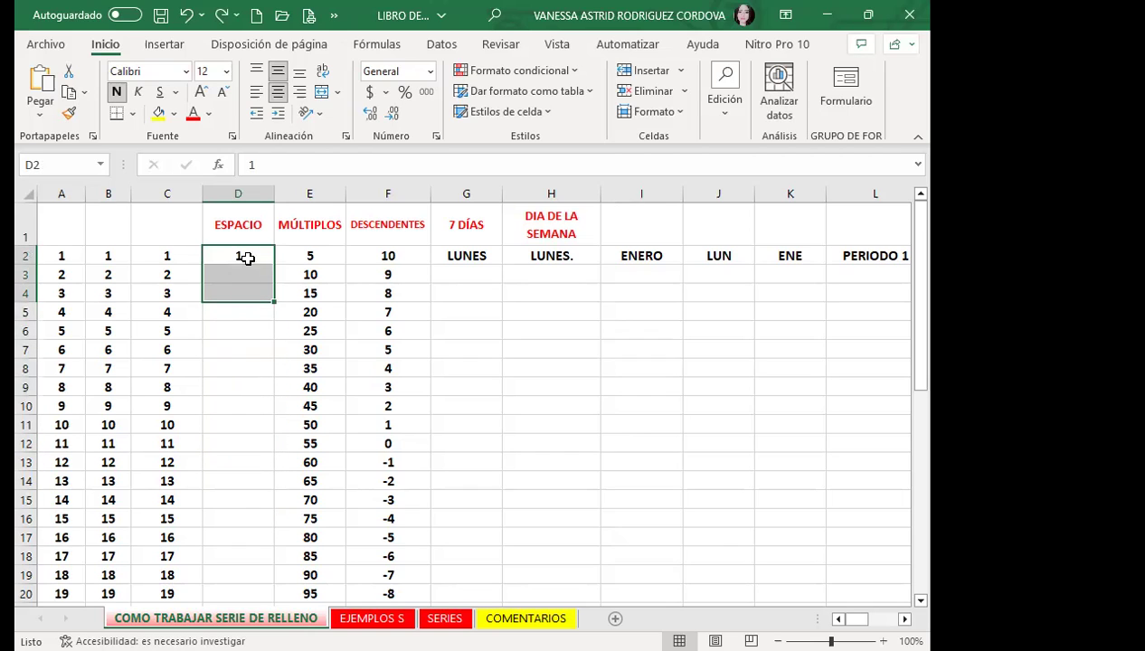
pyautogui.moveTo(260, 255); pyautogui.dragTo(260, 325)
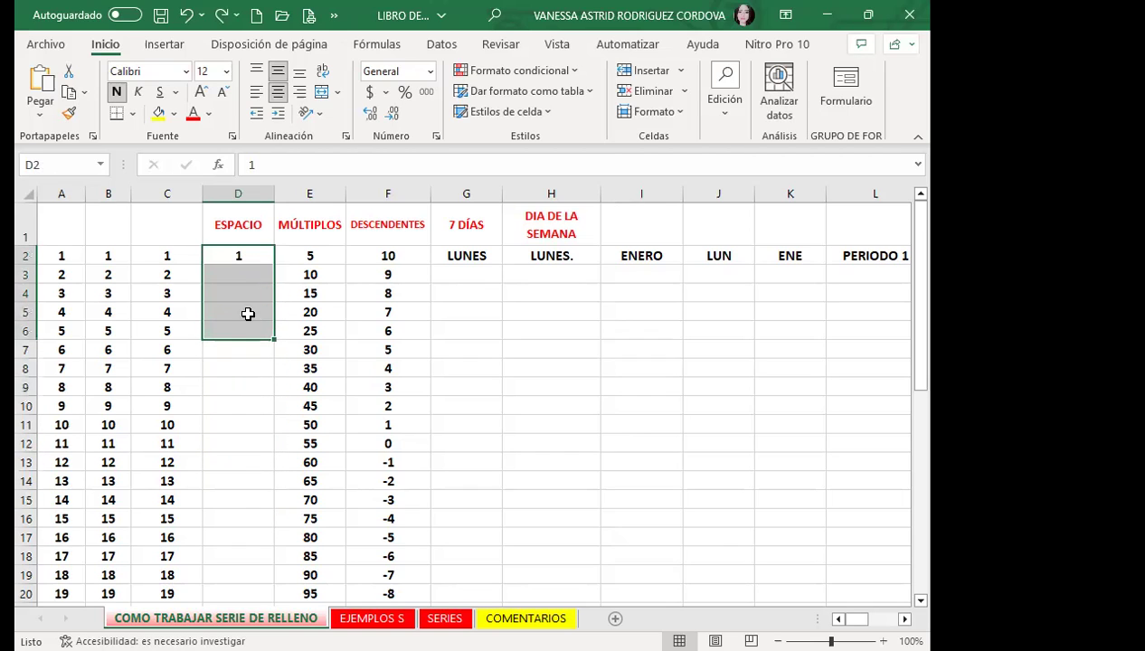
pyautogui.click(248, 314)
pyautogui.moveTo(240, 256); pyautogui.dragTo(249, 578)
pyautogui.scroll(1, 245, 310)
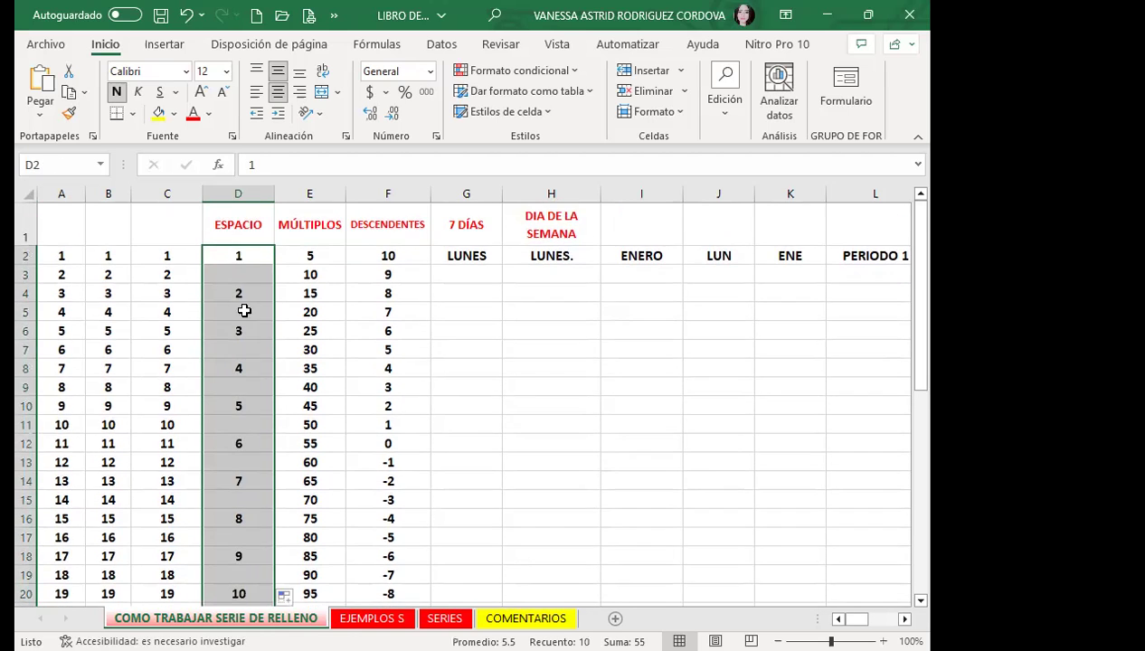
pyautogui.click(246, 274)
pyautogui.click(236, 312)
pyautogui.click(233, 348)
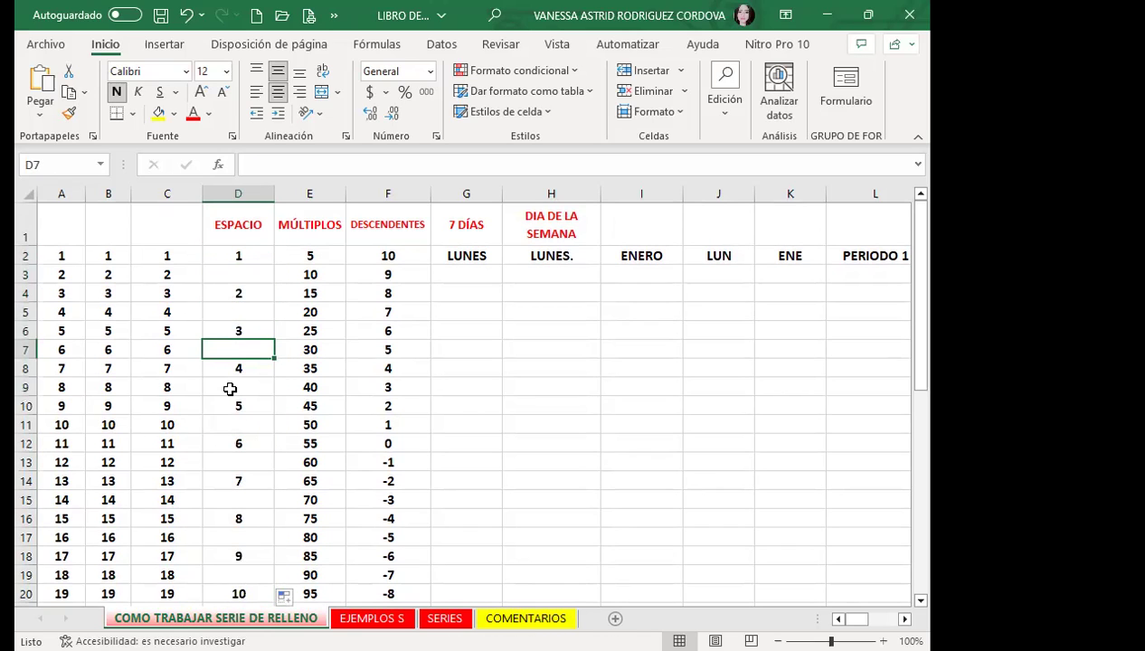
pyautogui.click(237, 275)
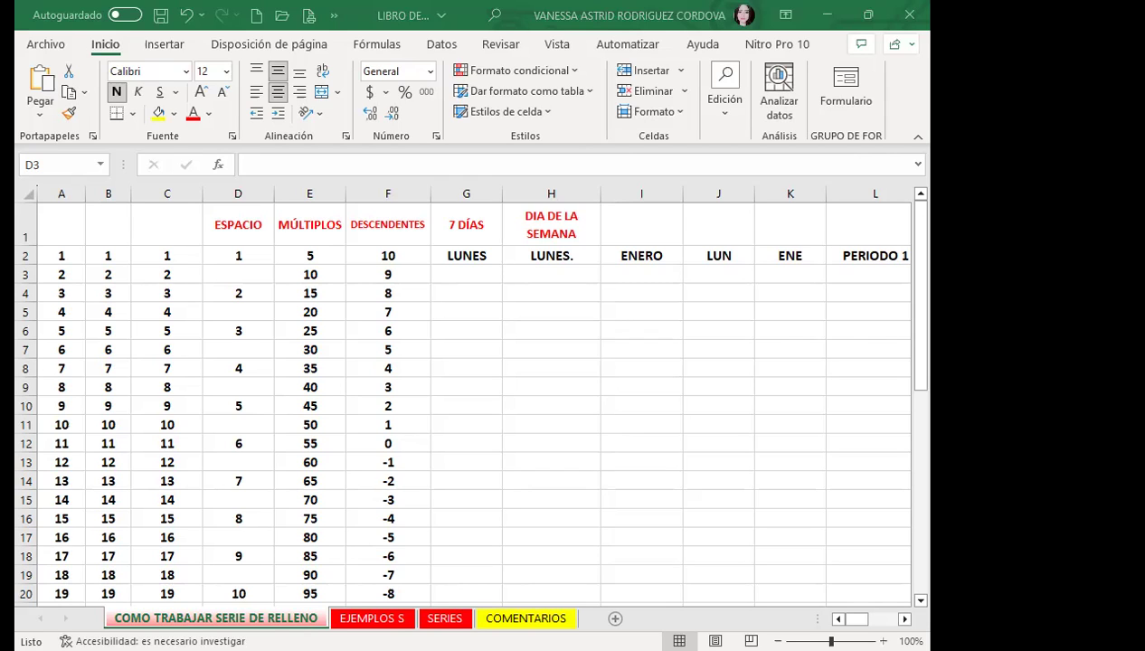
pyautogui.click(398, 331)
pyautogui.click(482, 354)
# Step: Fill LUNES from G2 down to G21, checking DOMINGO in G8 and the last day in G21
pyautogui.click(456, 252)
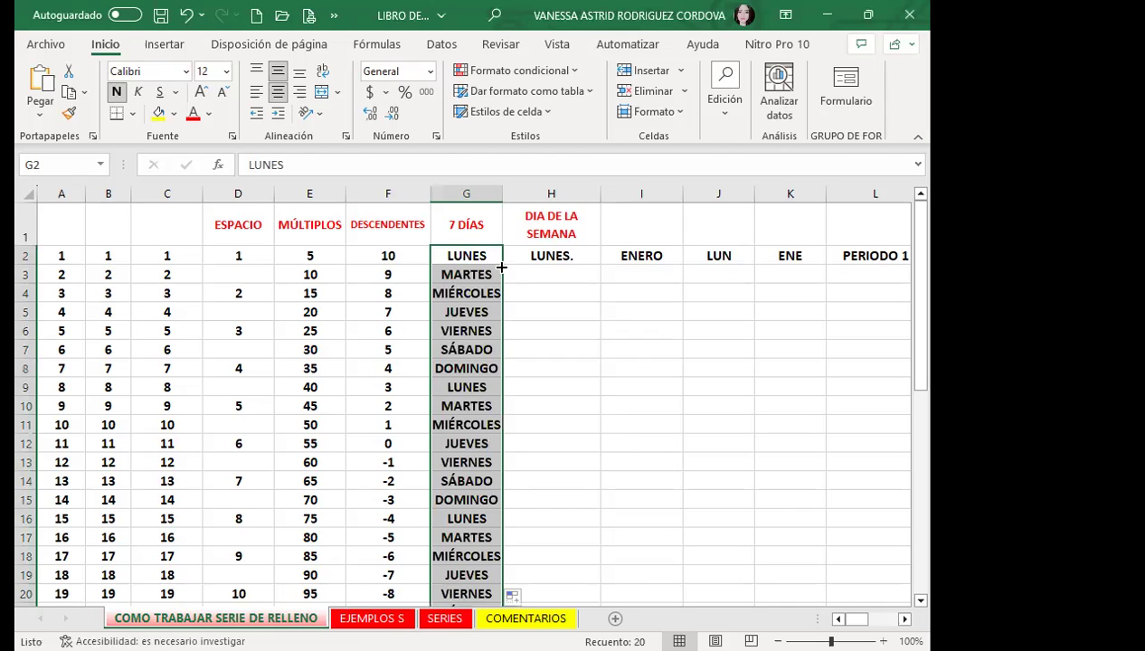
pyautogui.scroll(-1, 478, 298)
pyautogui.scroll(1, 478, 271)
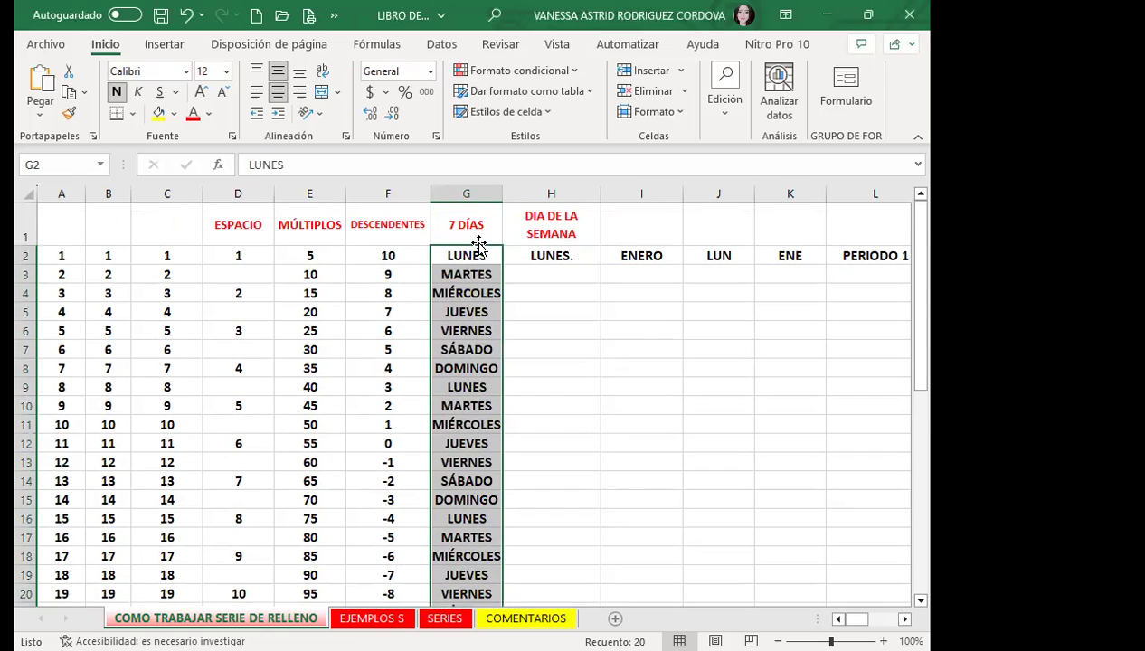
pyautogui.click(484, 371)
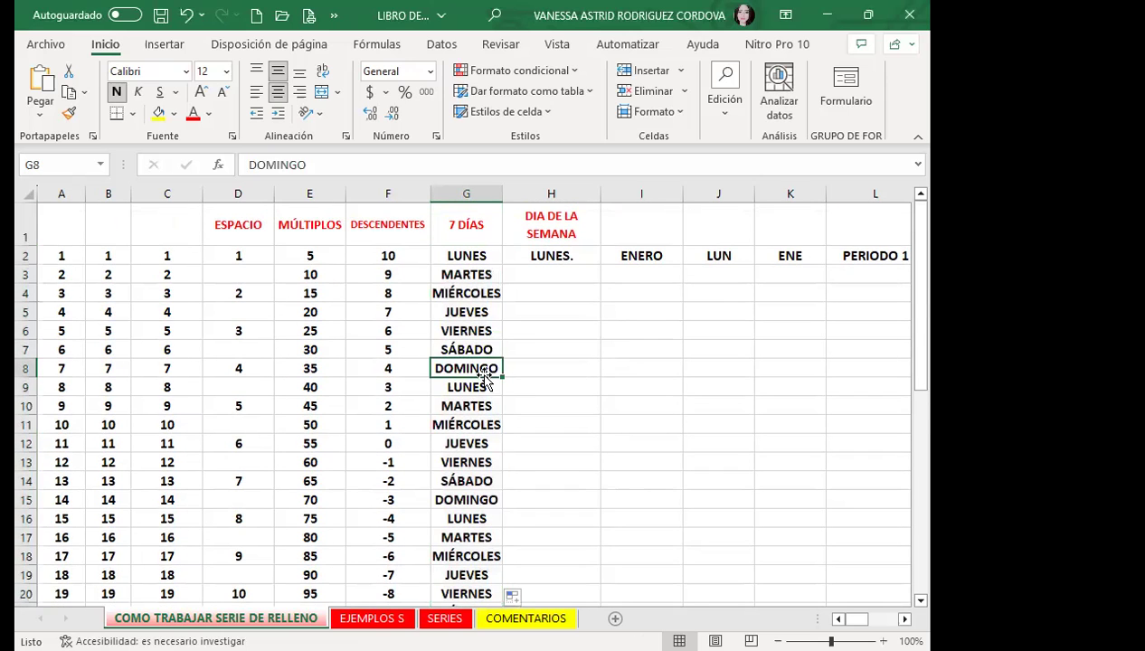
pyautogui.scroll(-1, 484, 379)
pyautogui.click(467, 505)
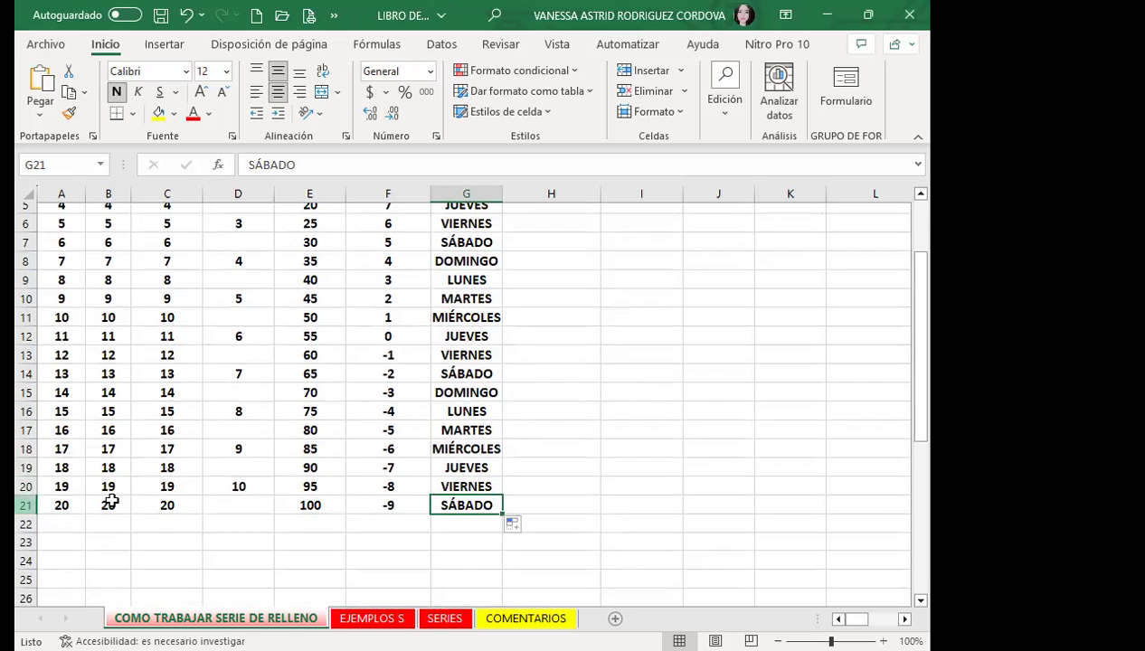
pyautogui.scroll(2, 465, 456)
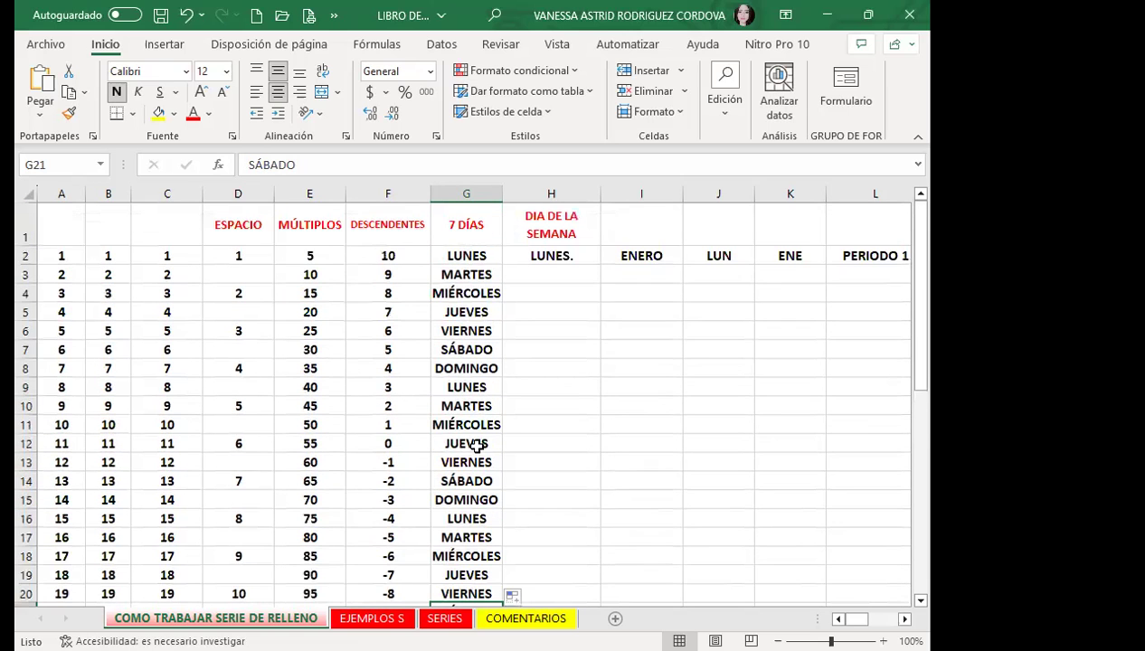
pyautogui.click(533, 256)
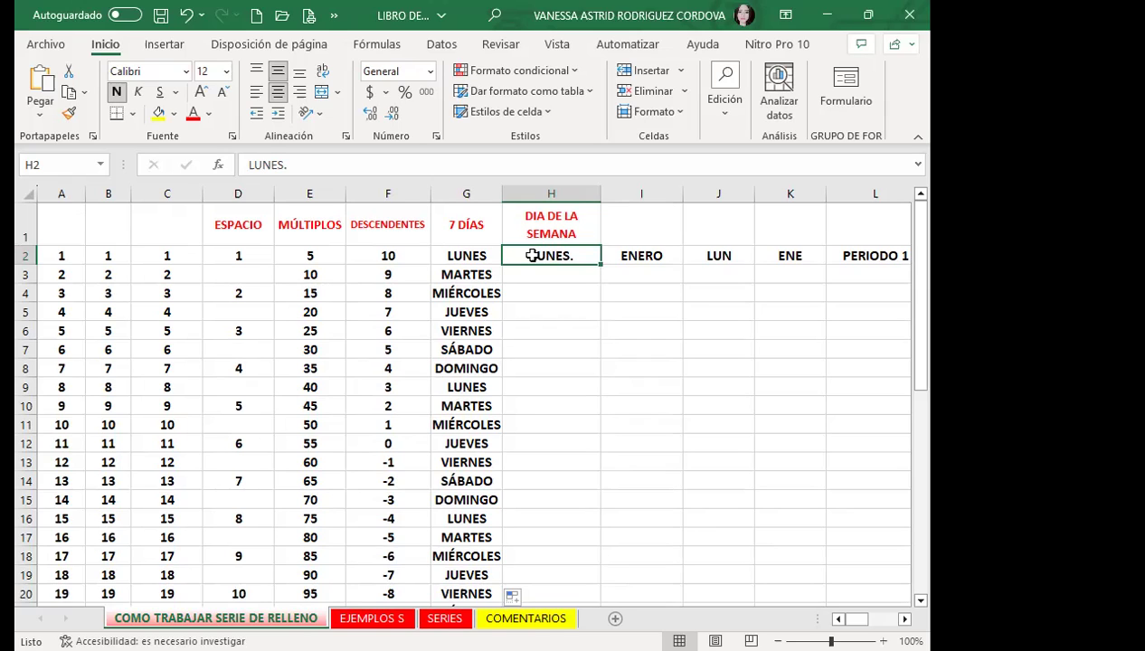
pyautogui.moveTo(598, 263); pyautogui.dragTo(594, 491)
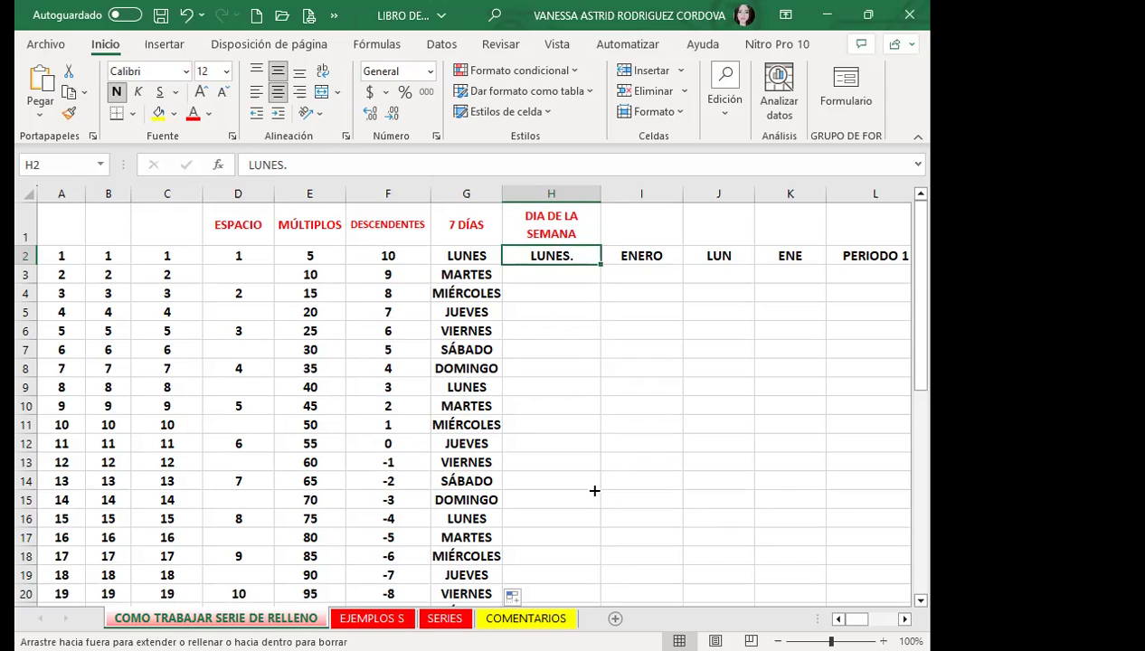
pyautogui.moveTo(541, 349); pyautogui.dragTo(552, 450)
pyautogui.press('Delete')
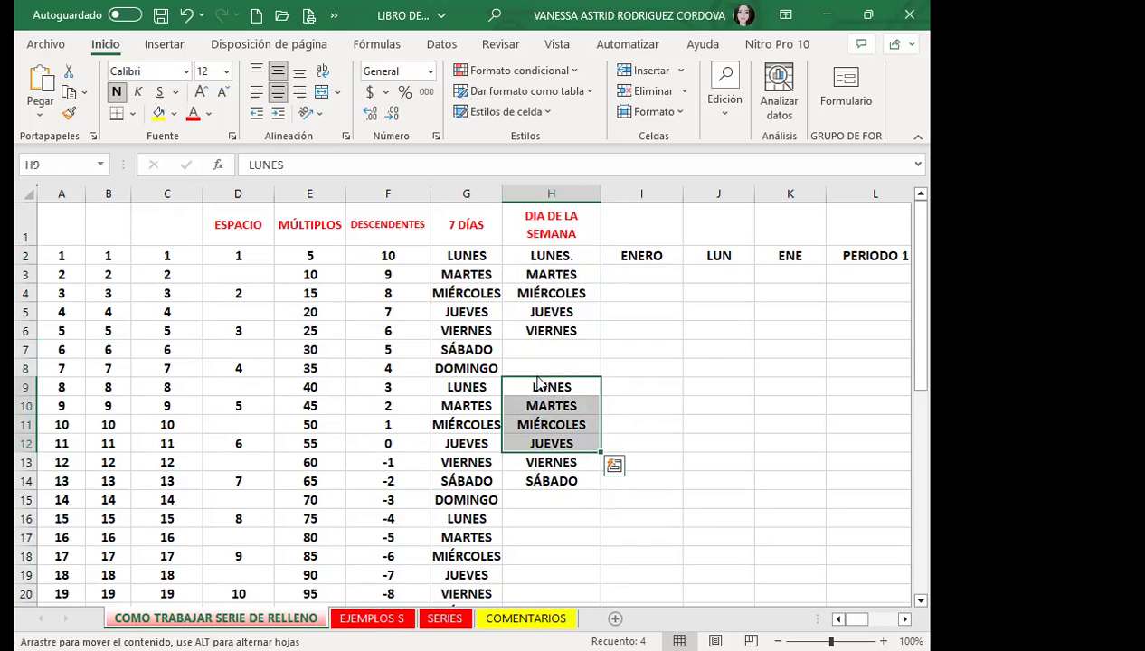
pyautogui.moveTo(567, 355); pyautogui.dragTo(566, 355)
pyautogui.click(532, 460)
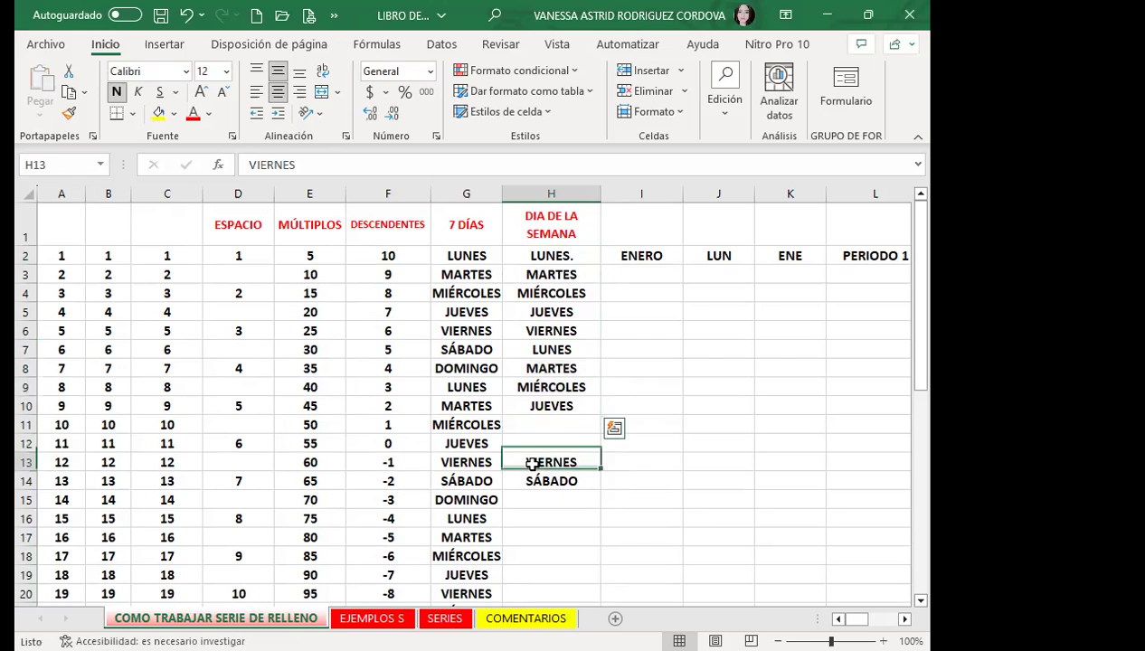
pyautogui.moveTo(532, 455); pyautogui.dragTo(526, 416)
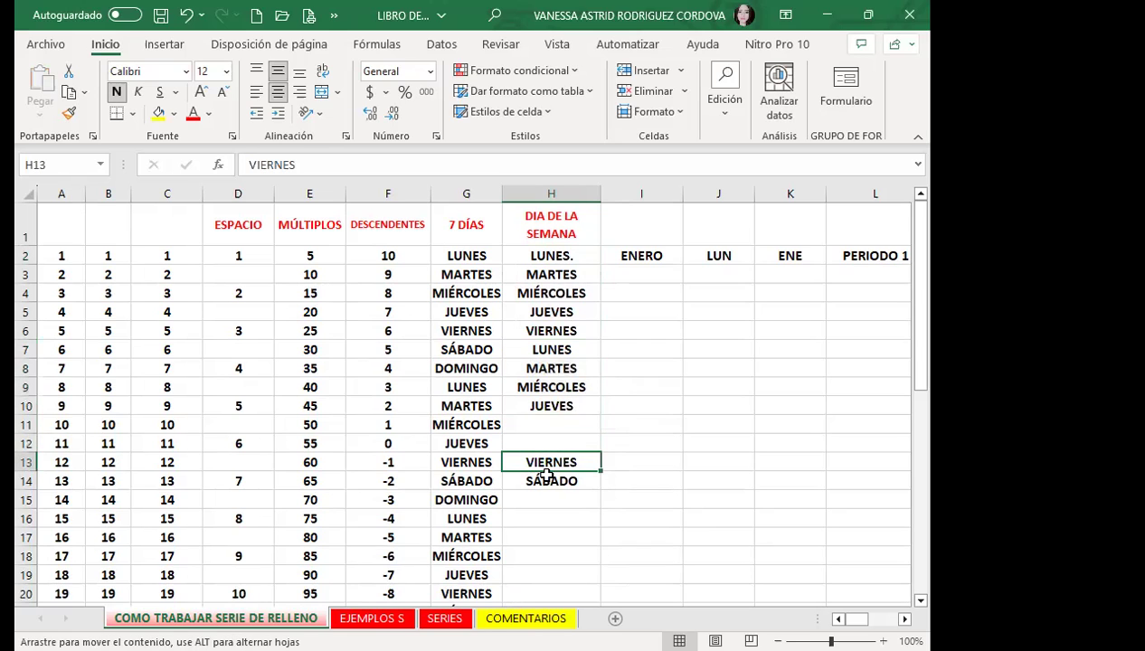
pyautogui.click(546, 477)
pyautogui.press('Delete')
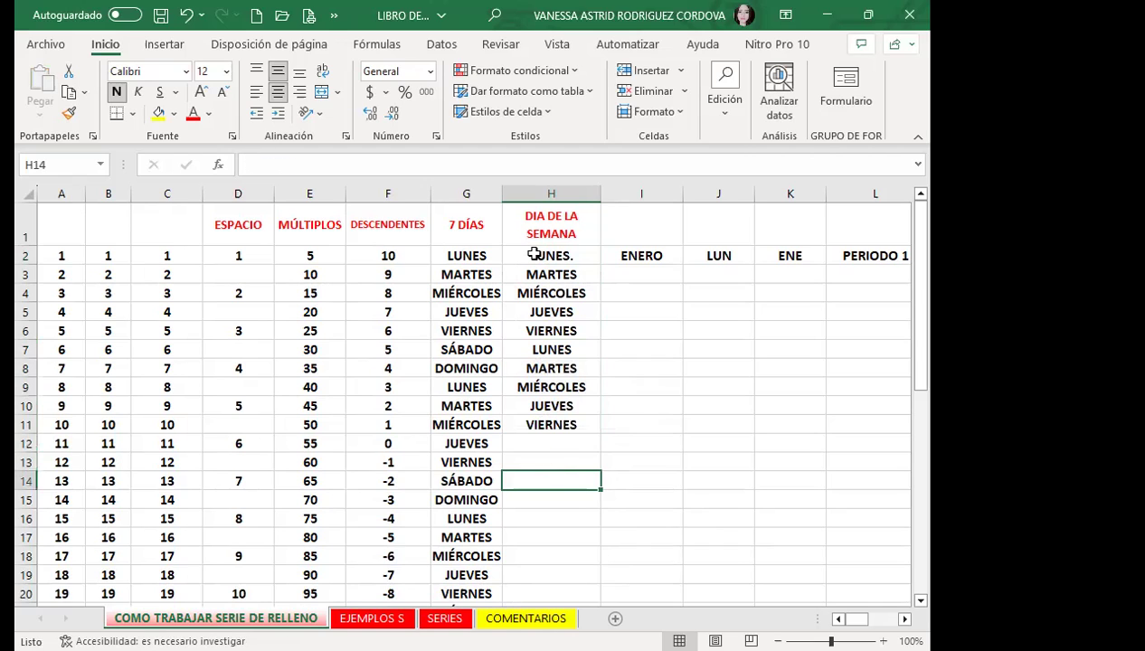
pyautogui.moveTo(532, 274); pyautogui.dragTo(536, 438)
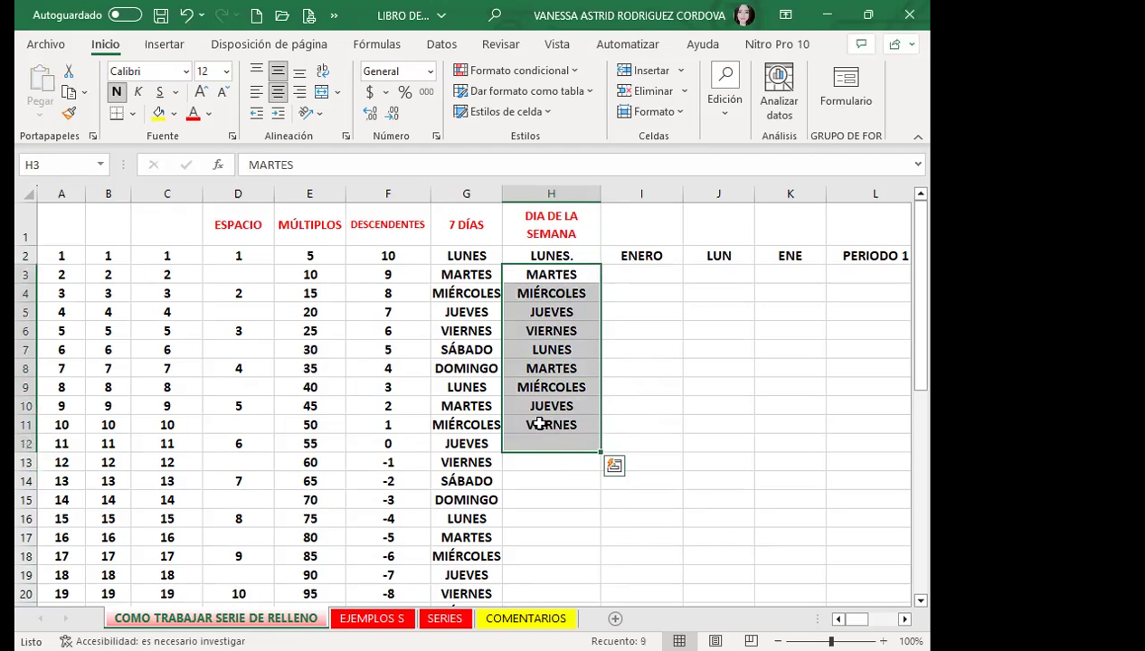
pyautogui.press('Delete')
pyautogui.click(532, 255)
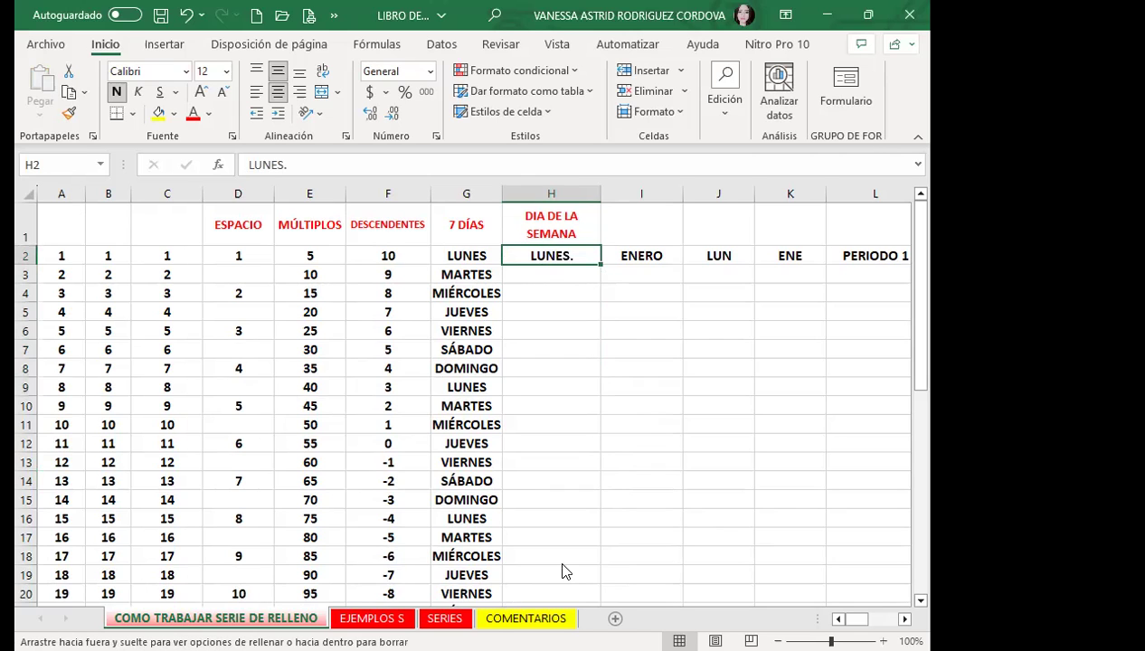
# Step: Dismiss the fill options menu without filling
pyautogui.moveTo(562, 571); pyautogui.dragTo(558, 583)
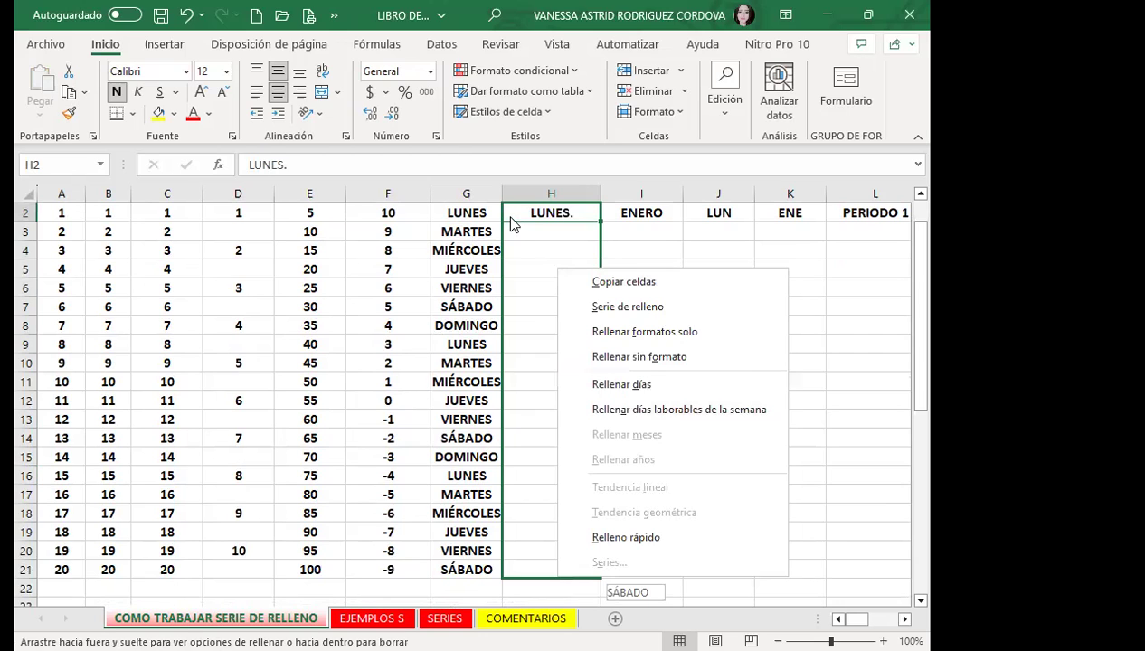
pyautogui.click(183, 242)
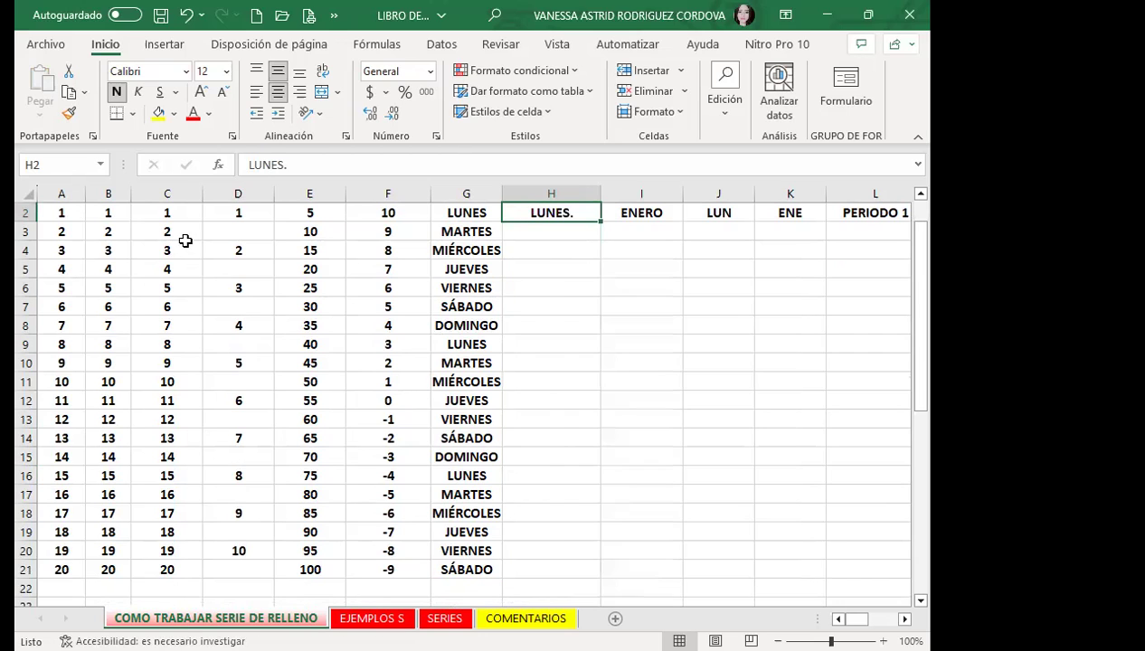
pyautogui.click(170, 231)
# Step: Extend the column C series from 1 in C2 downward, then cancel the pending fill with Esc
pyautogui.moveTo(182, 212); pyautogui.dragTo(161, 494)
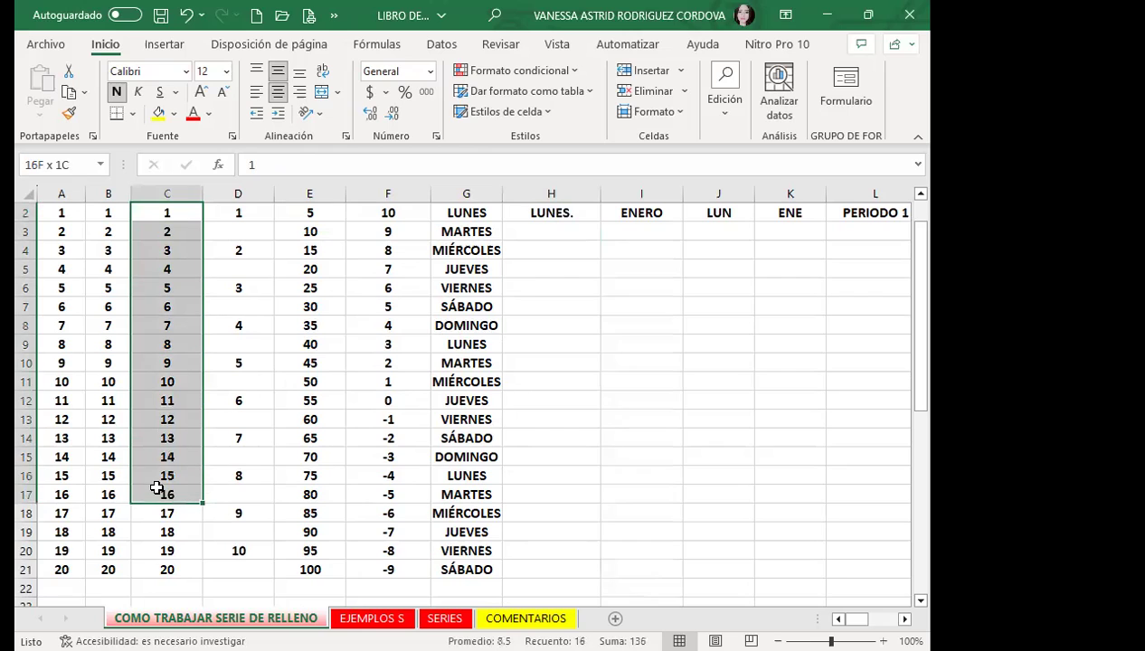
pyautogui.click(162, 251)
pyautogui.click(172, 209)
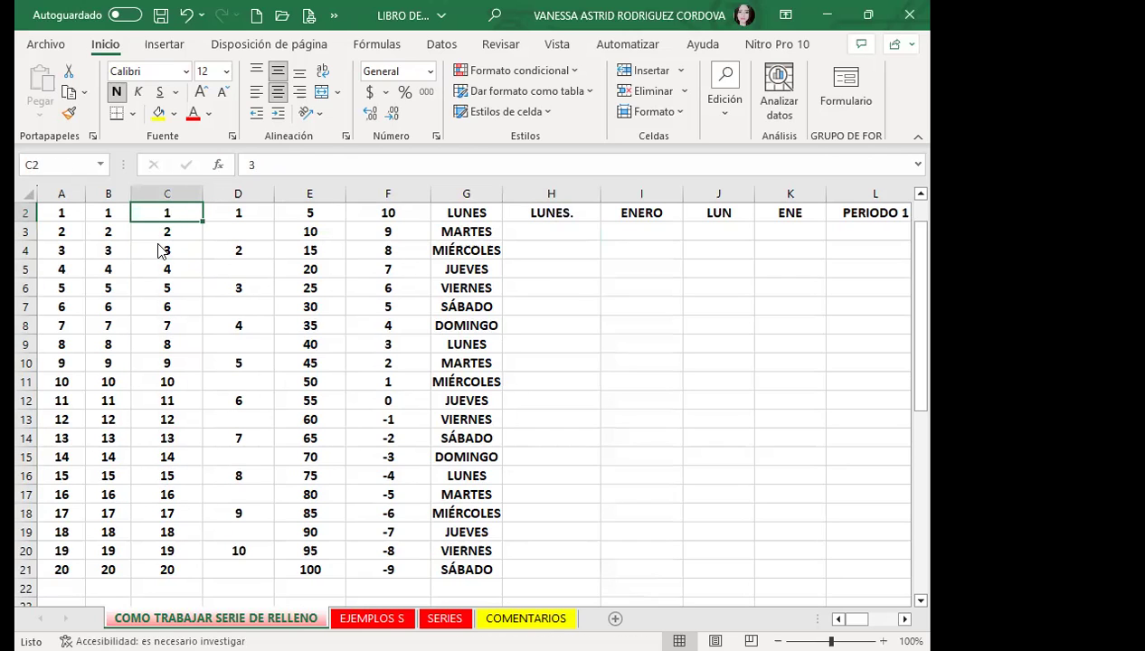
pyautogui.moveTo(203, 222); pyautogui.dragTo(172, 457)
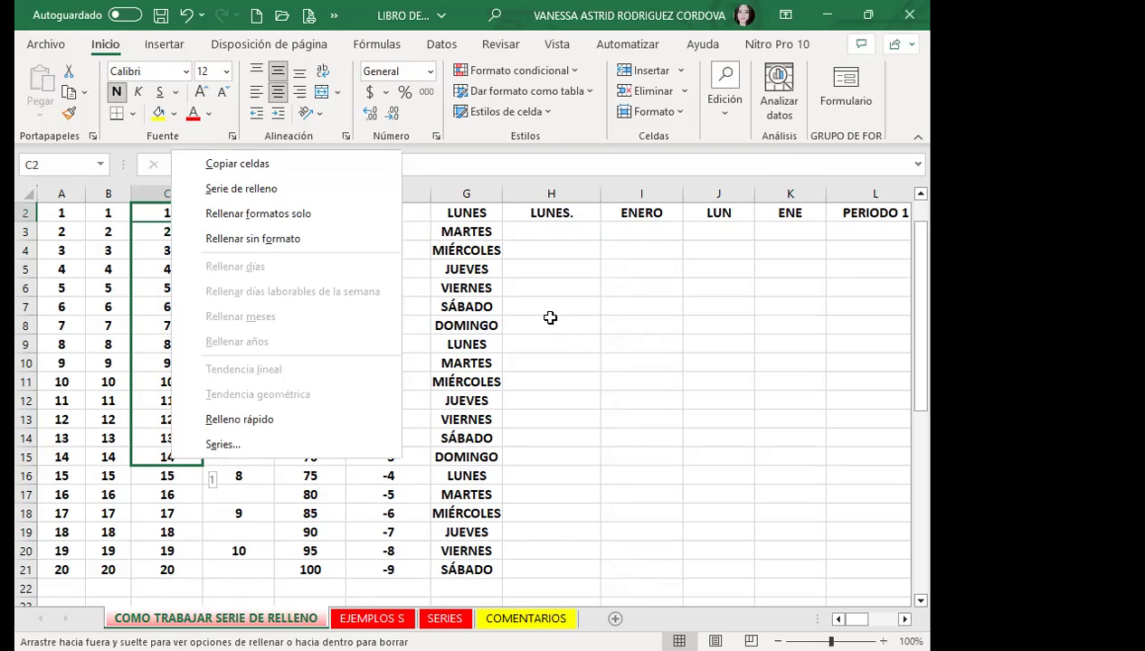
pyautogui.press('Escape')
pyautogui.click(565, 216)
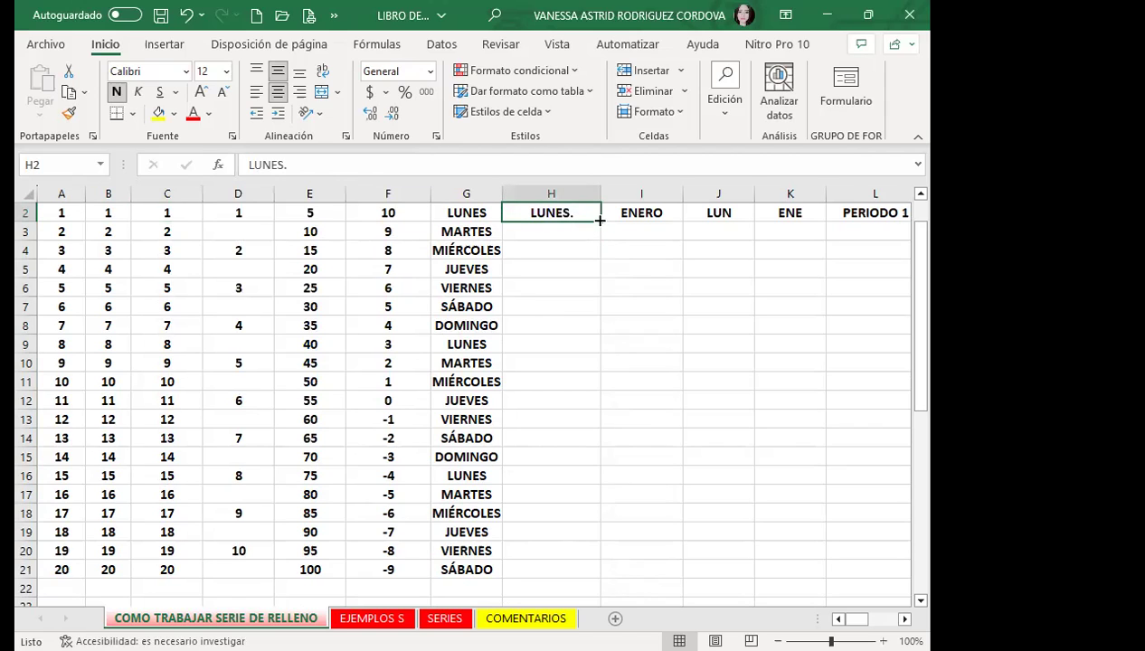
# Step: Fill LUNES. from H2 to H21 with Rellenar días laborables de la semana
pyautogui.moveTo(599, 220)
pyautogui.mouseDown()
pyautogui.moveTo(597, 260)
pyautogui.moveTo(505, 529)
pyautogui.moveTo(559, 570)
pyautogui.mouseUp()
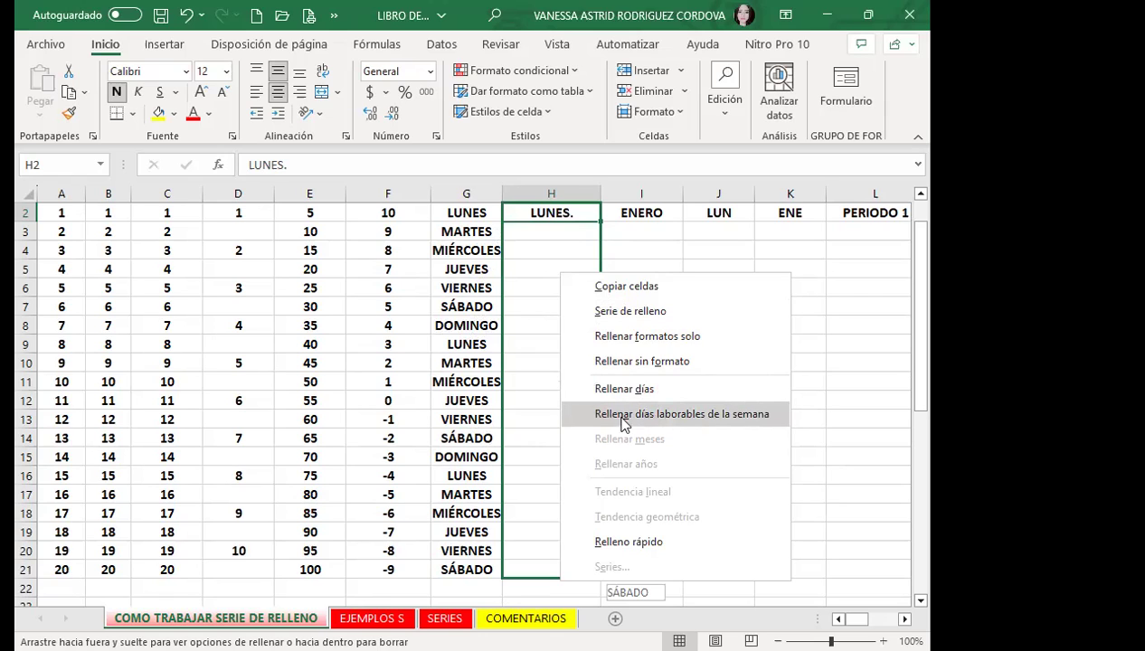
pyautogui.click(751, 418)
pyautogui.click(579, 344)
# Step: Highlight the weekday cycles restarting at H7 and H12 and compare with DOMINGO in column G
pyautogui.moveTo(556, 217)
pyautogui.mouseDown()
pyautogui.moveTo(534, 303)
pyautogui.moveTo(538, 287)
pyautogui.mouseUp()
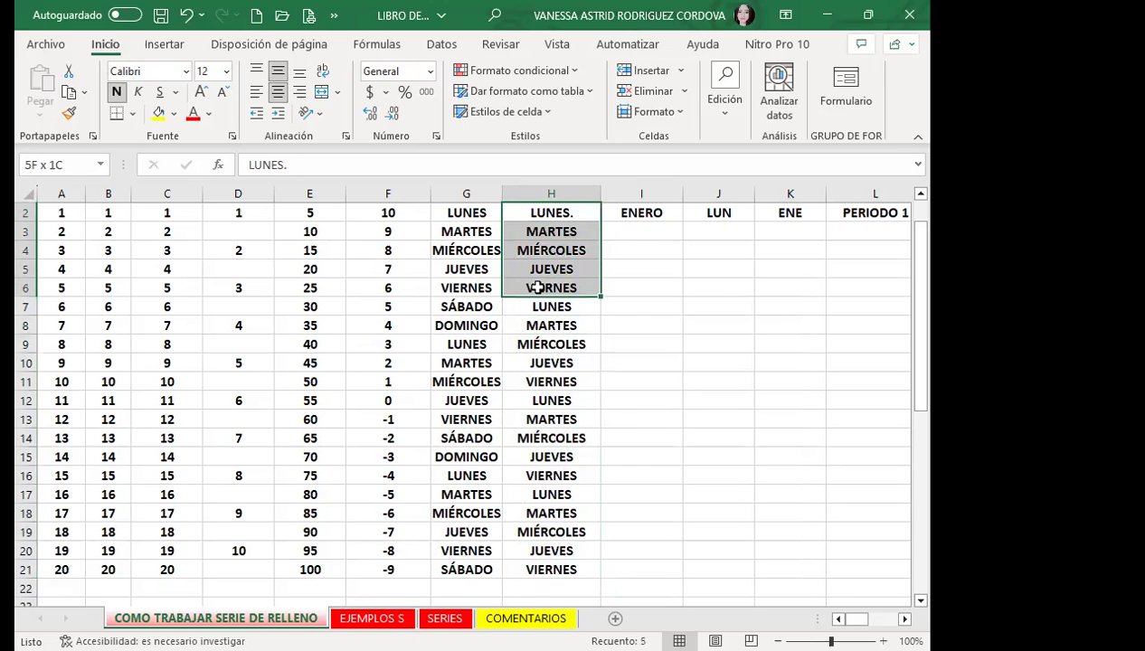
pyautogui.keyDown('ctrl'); pyautogui.click(520, 302); pyautogui.keyUp('ctrl')
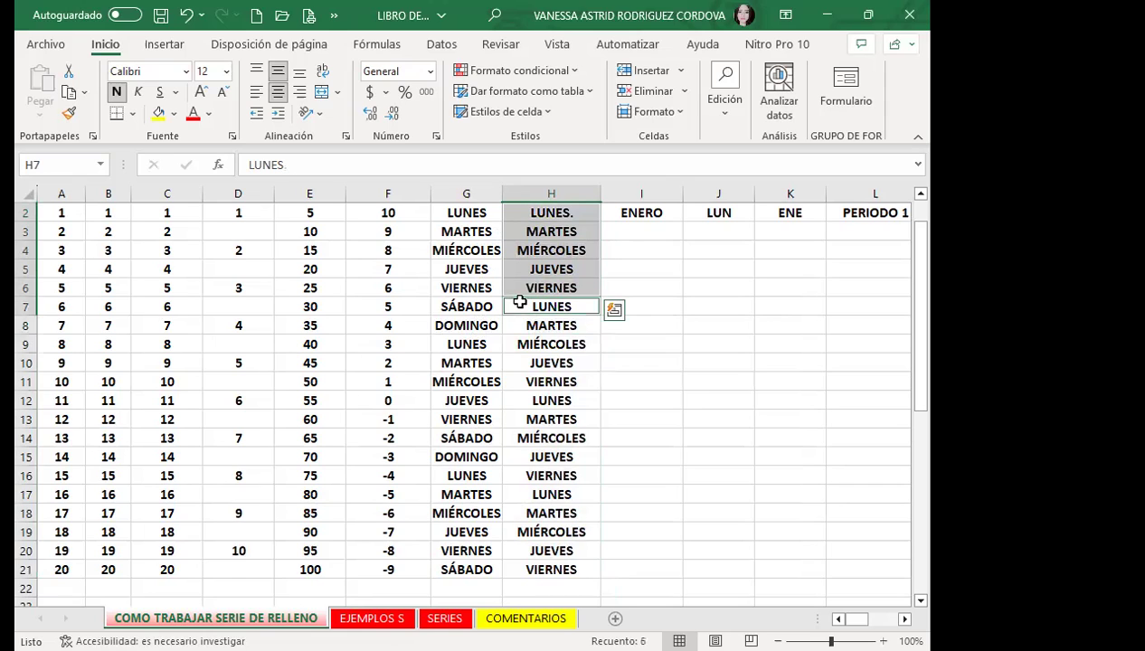
pyautogui.moveTo(520, 302); pyautogui.dragTo(521, 380)
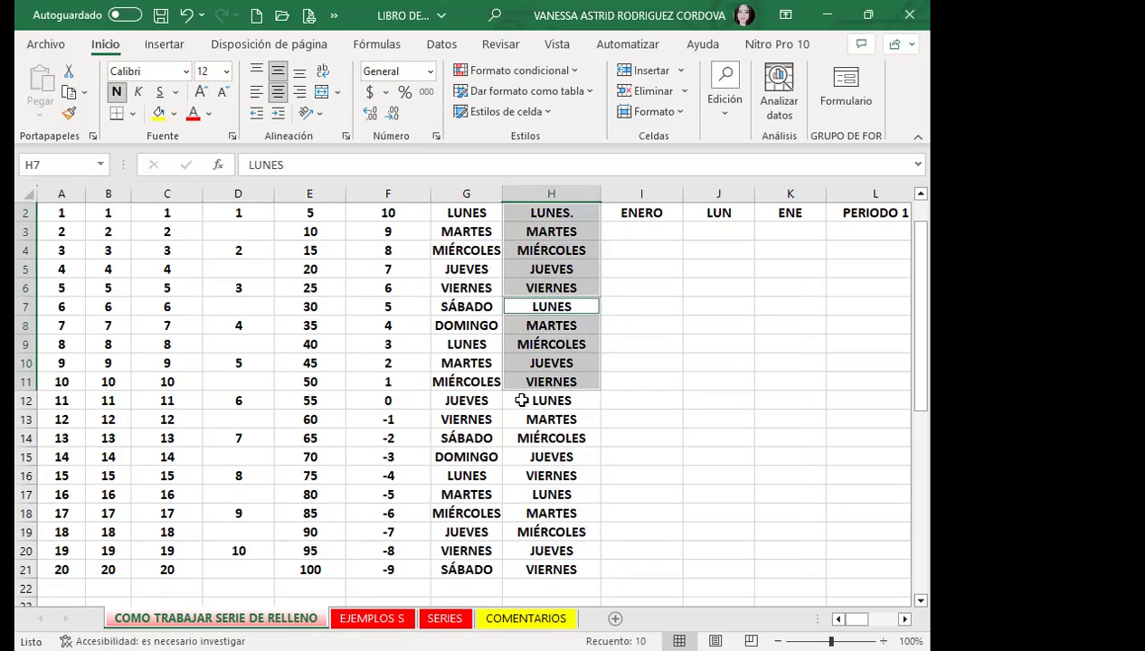
pyautogui.moveTo(522, 398); pyautogui.dragTo(522, 485)
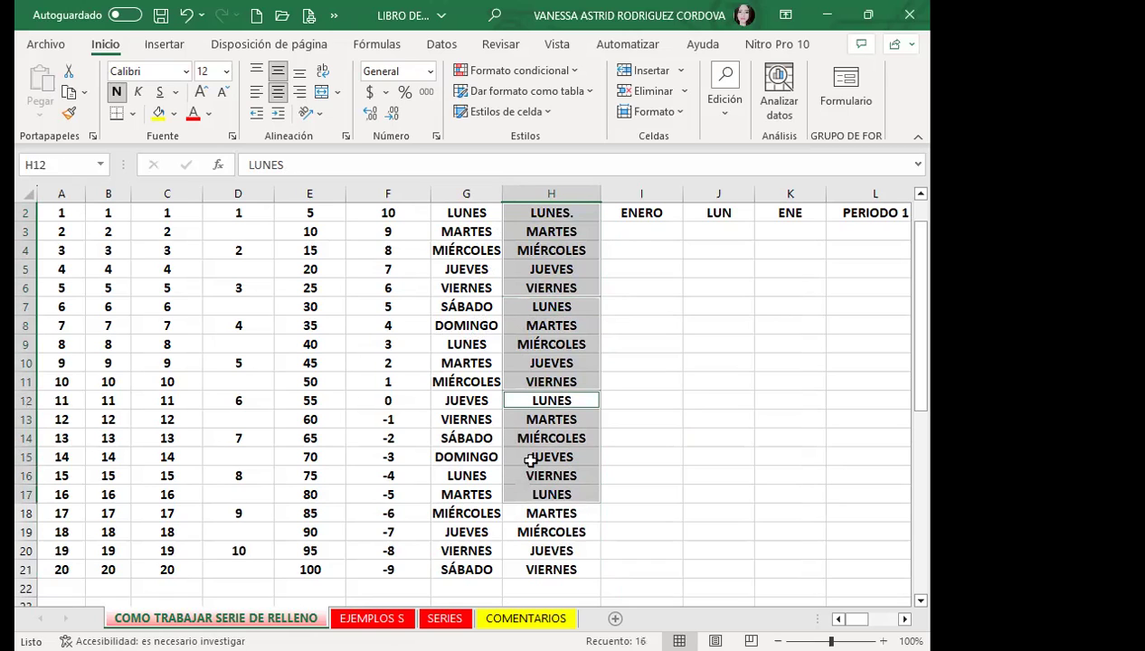
pyautogui.click(525, 455)
pyautogui.click(474, 358)
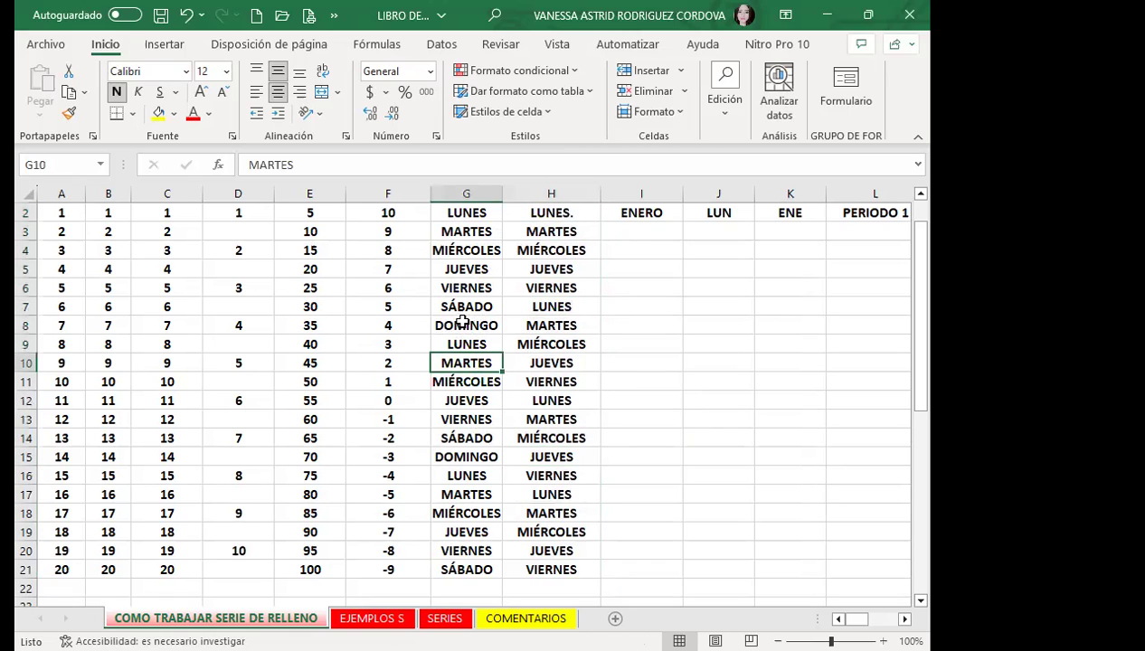
pyautogui.click(469, 326)
pyautogui.click(540, 329)
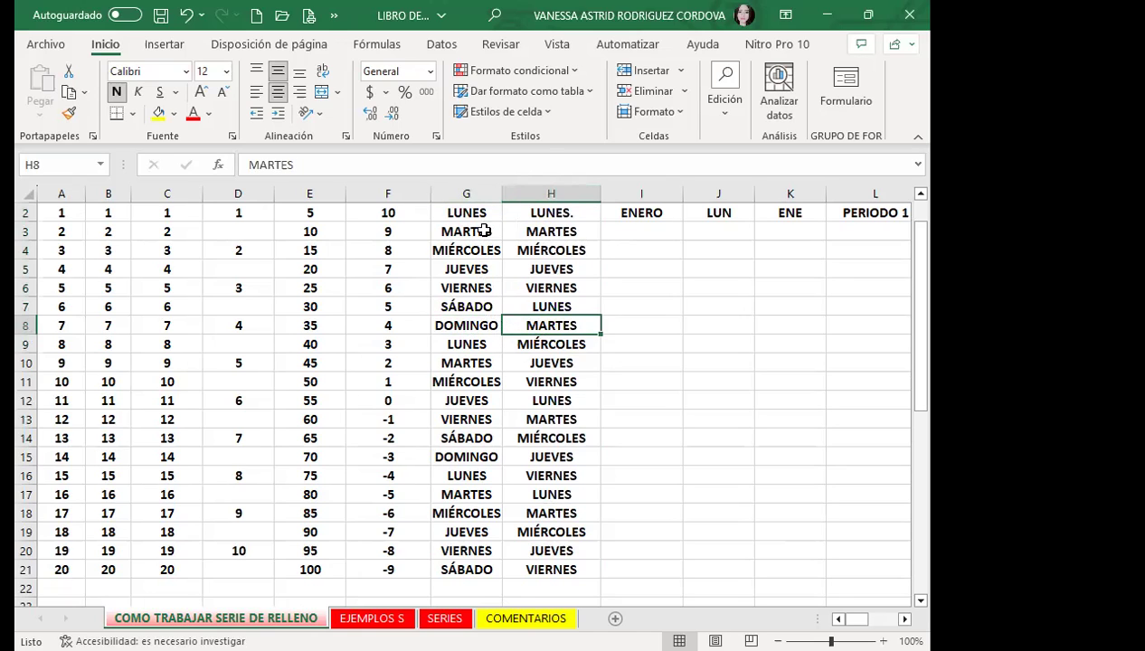
pyautogui.click(559, 234)
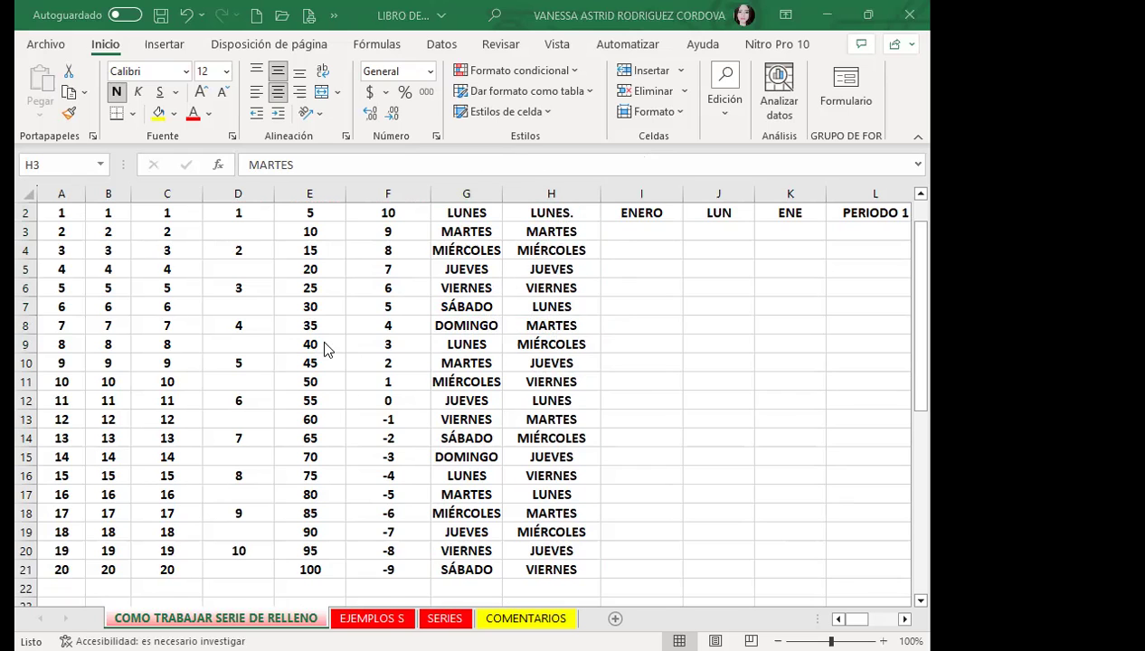
pyautogui.scroll(1, 326, 344)
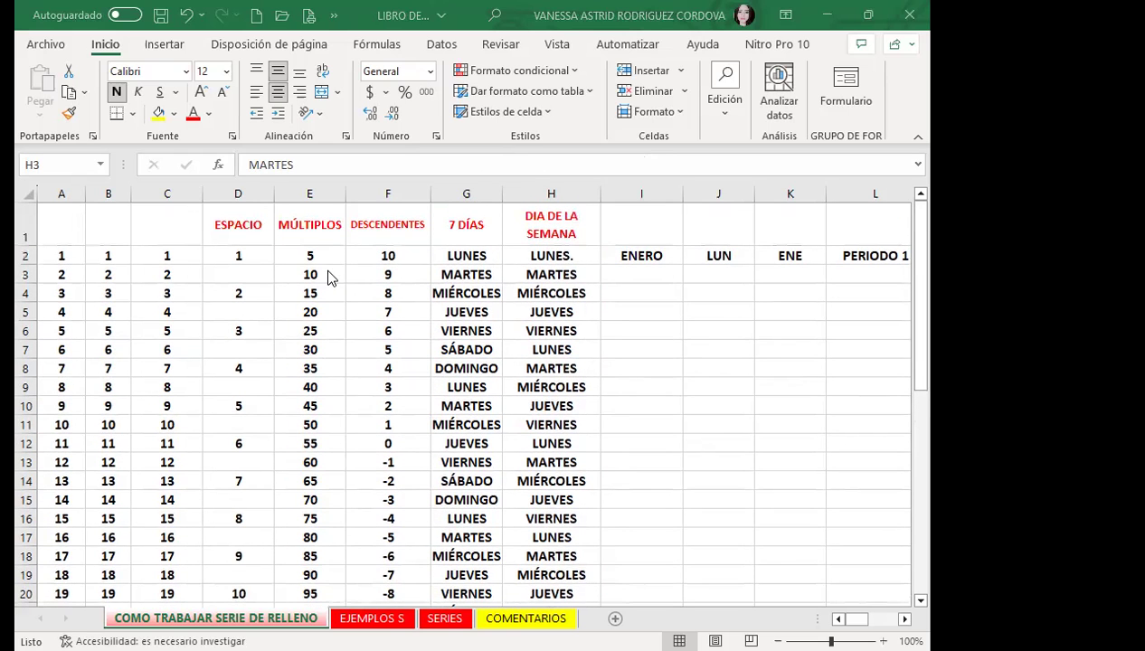
pyautogui.click(328, 257)
pyautogui.click(328, 274)
pyautogui.click(326, 297)
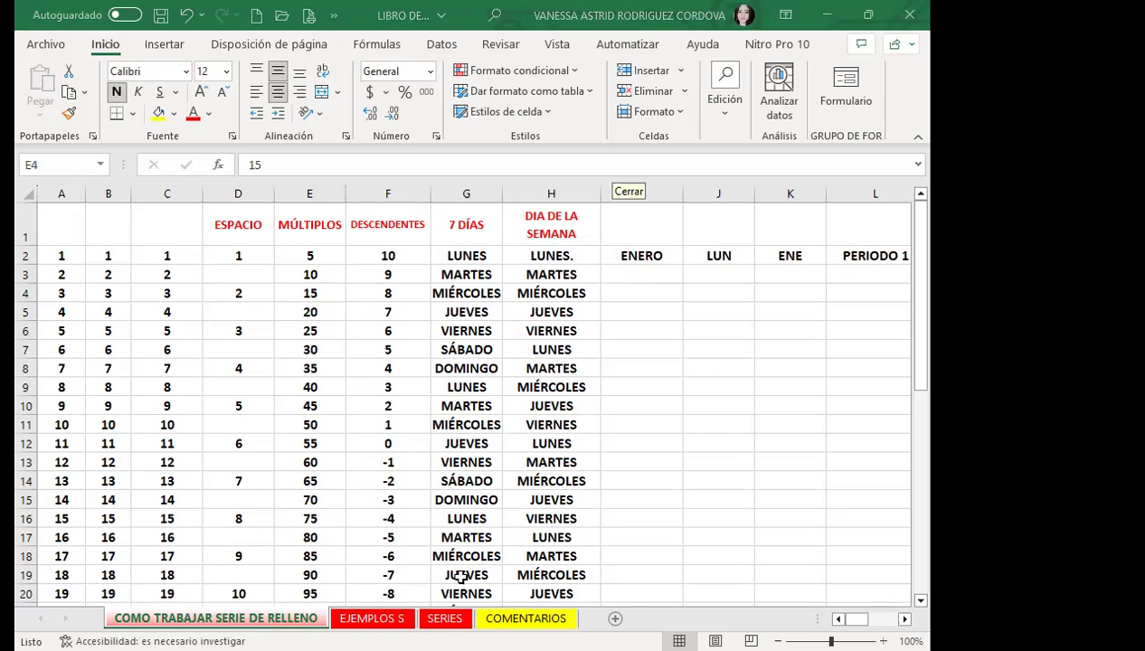
pyautogui.click(323, 296)
pyautogui.click(335, 276)
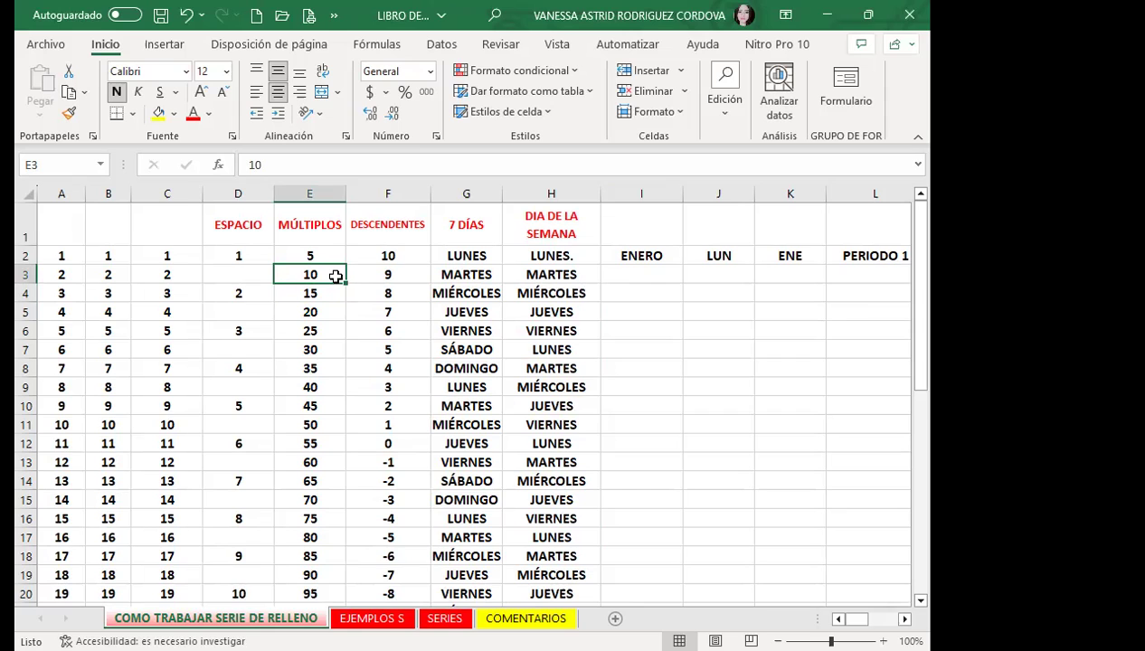
pyautogui.scroll(-3, 310, 321)
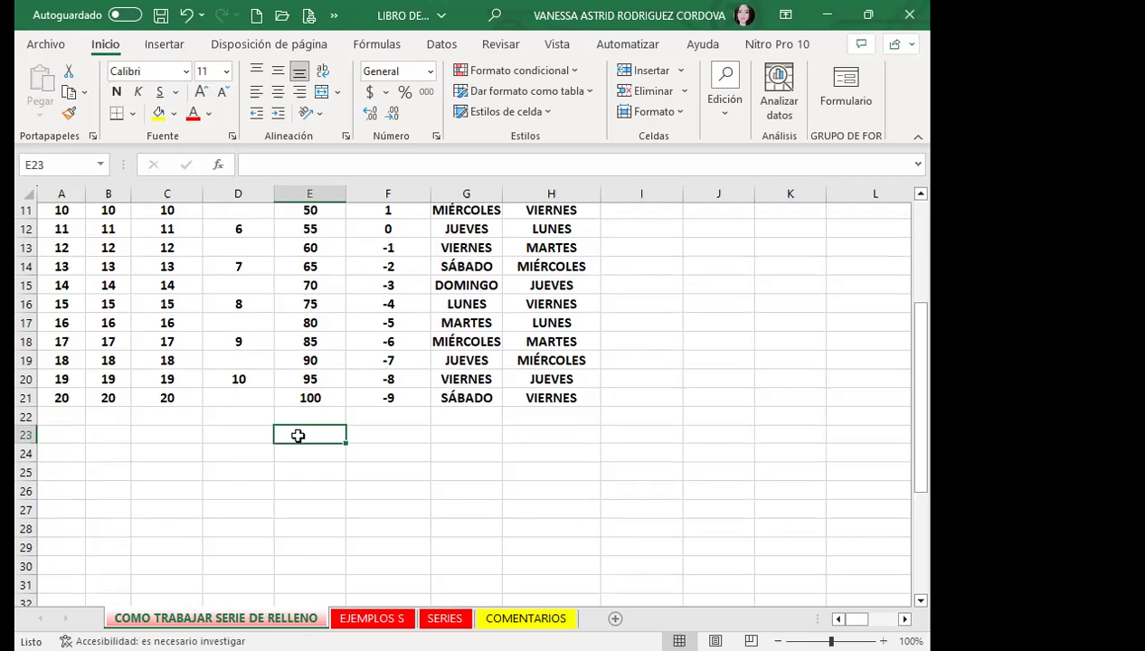
pyautogui.write('3')
pyautogui.press('Return')
pyautogui.write('3')
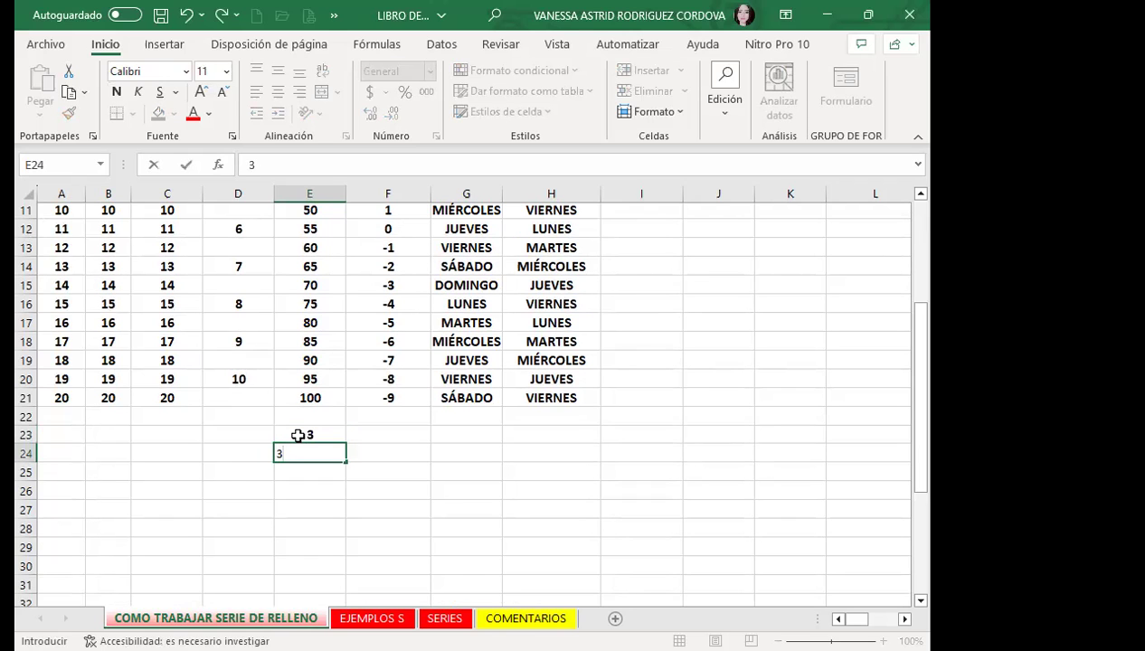
pyautogui.scroll(-1, 299, 443)
pyautogui.moveTo(301, 380); pyautogui.dragTo(313, 565)
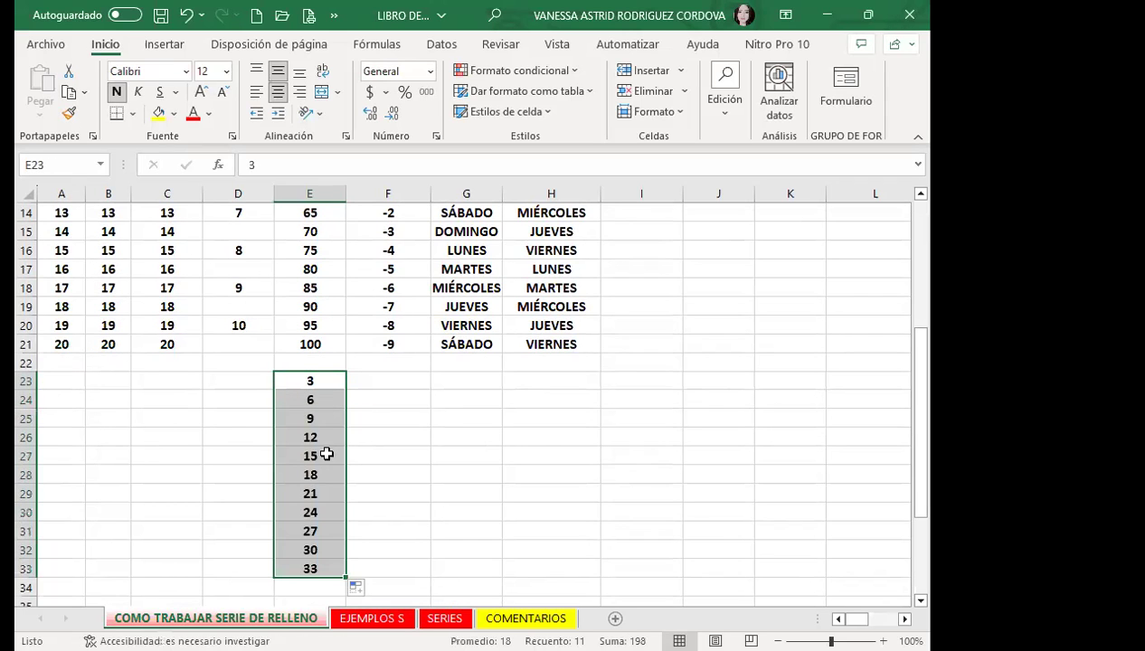
pyautogui.click(328, 456)
pyautogui.click(308, 471)
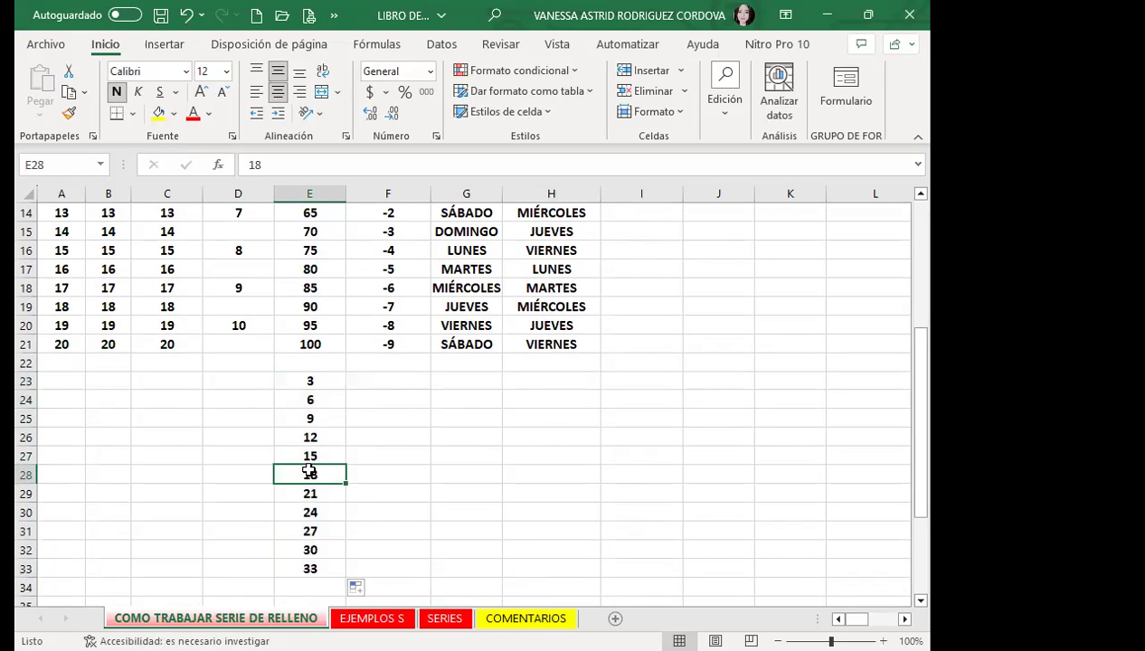
pyautogui.scroll(3, 312, 453)
pyautogui.scroll(2, 318, 389)
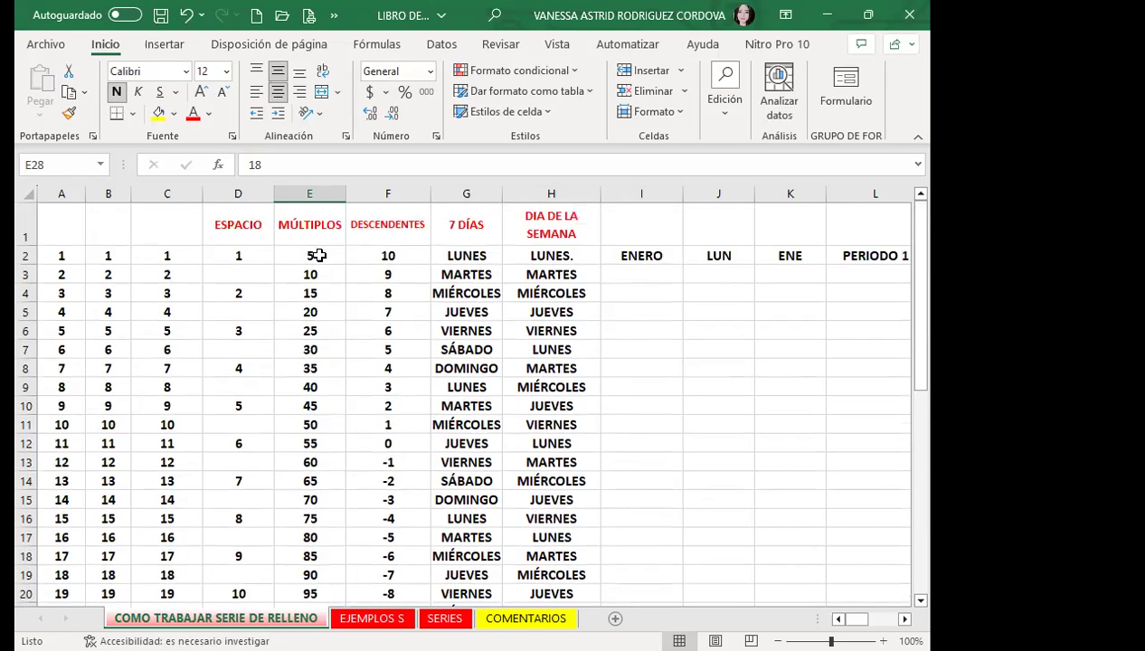
pyautogui.moveTo(319, 256); pyautogui.dragTo(314, 276)
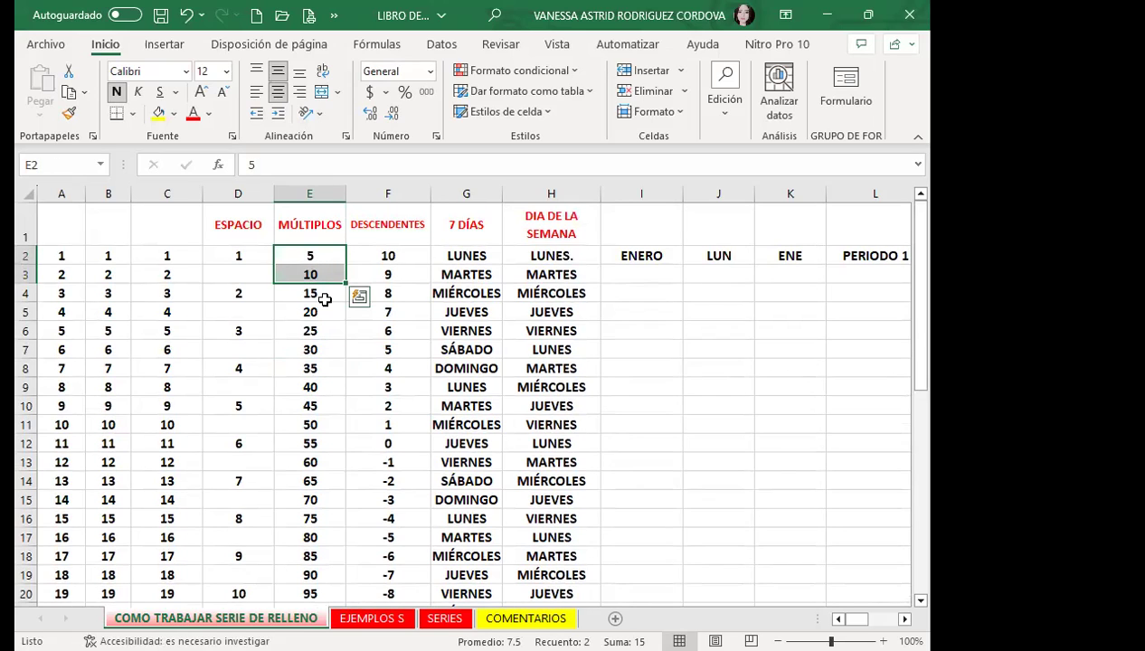
pyautogui.scroll(-4, 318, 382)
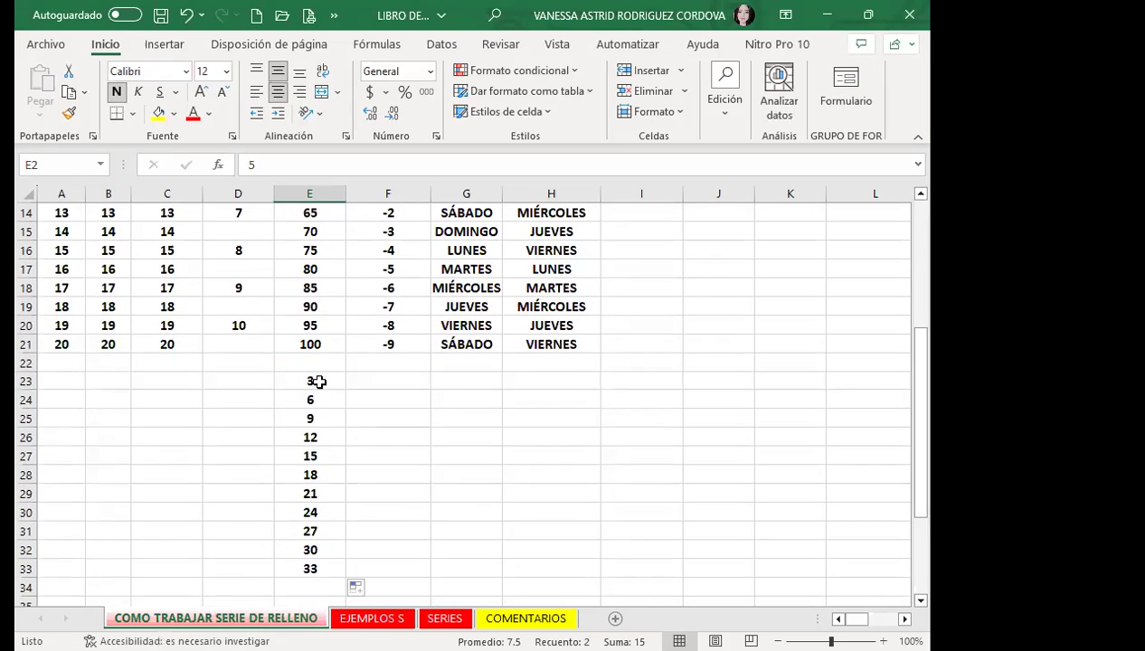
pyautogui.click(317, 437)
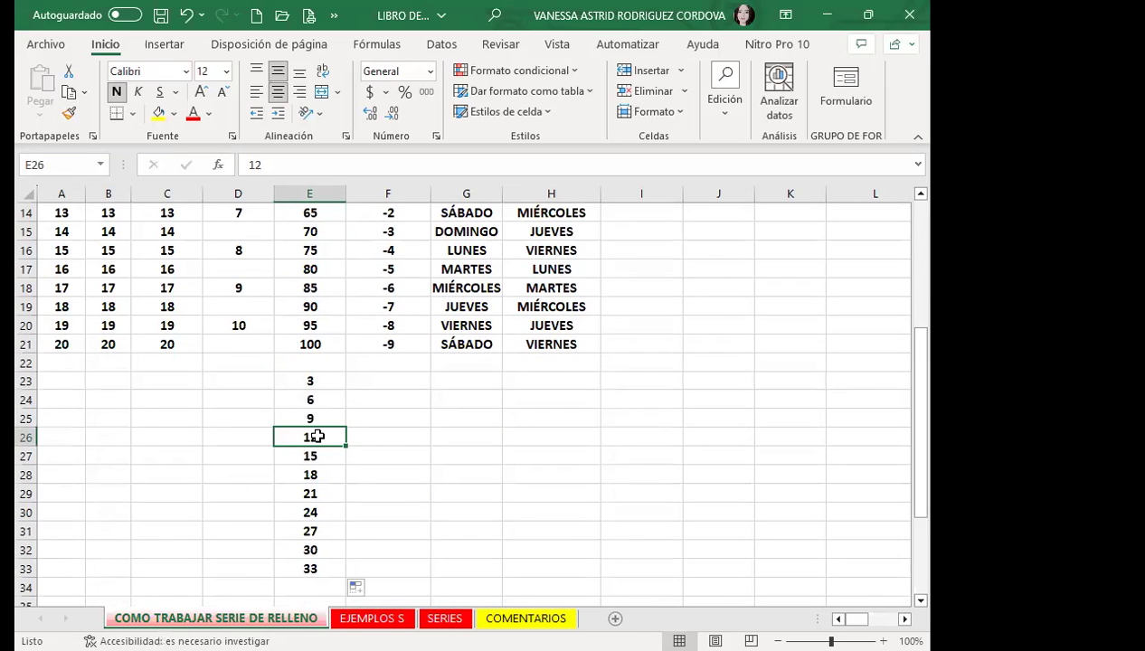
pyautogui.click(309, 382)
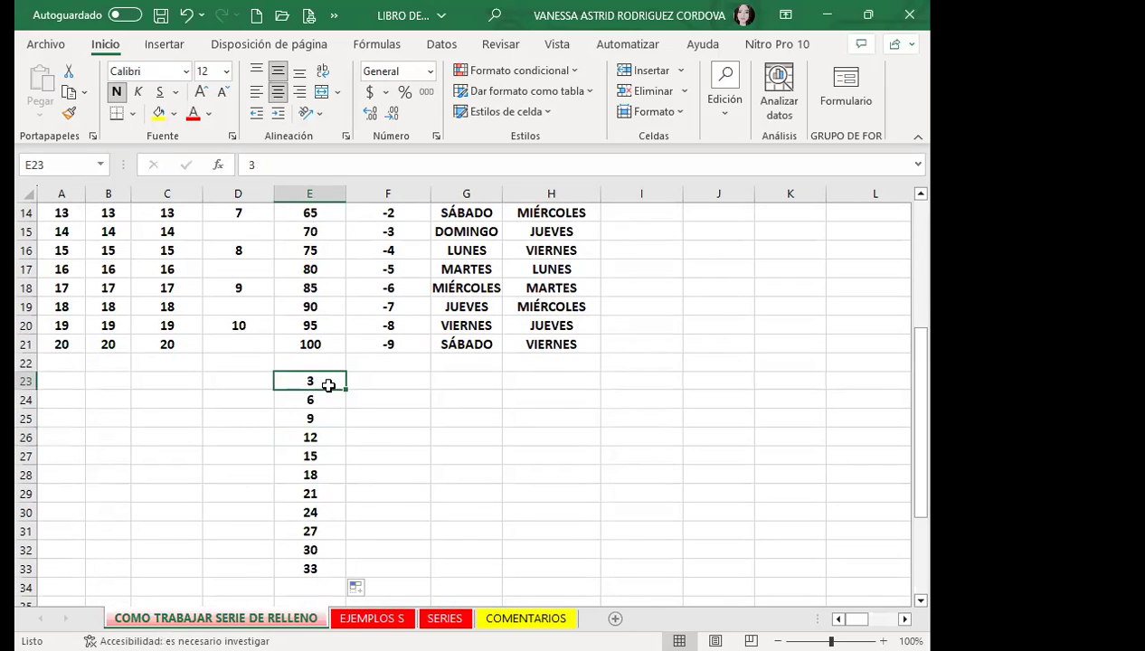
pyautogui.moveTo(327, 386); pyautogui.dragTo(326, 403)
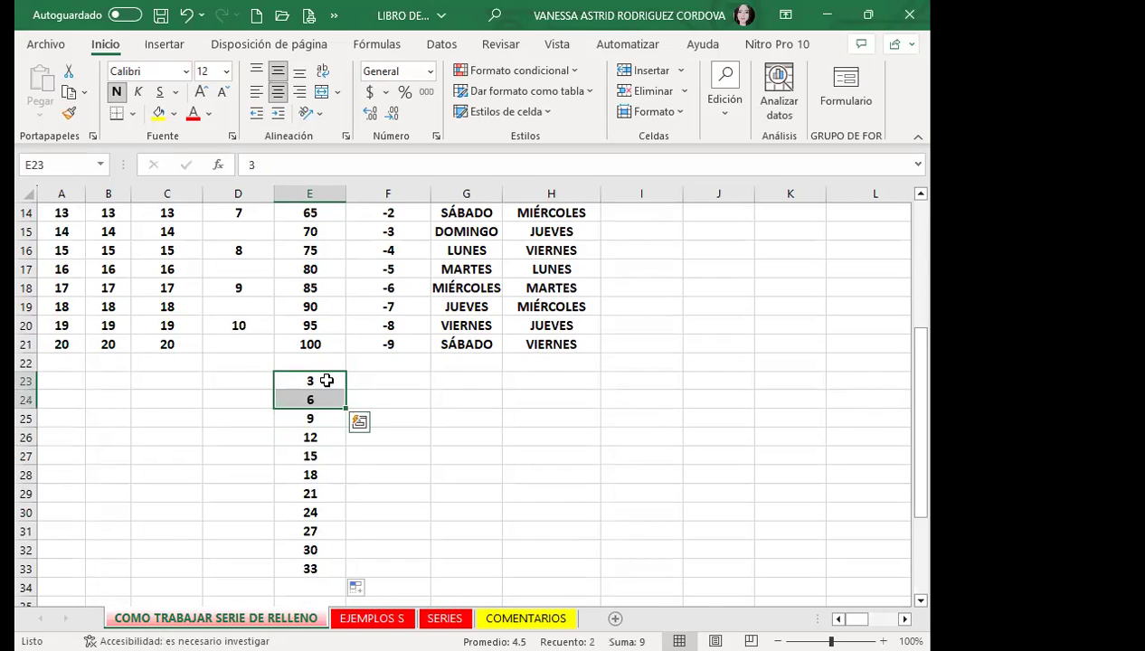
pyautogui.scroll(-1, 315, 329)
pyautogui.click(315, 328)
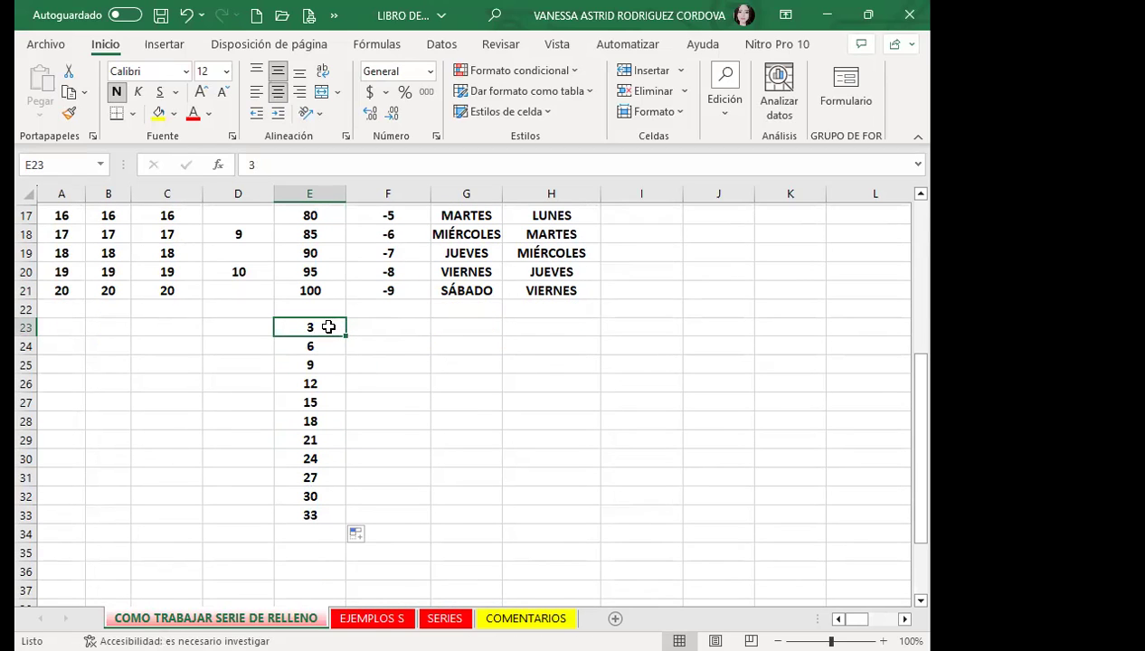
pyautogui.moveTo(327, 328); pyautogui.dragTo(327, 510)
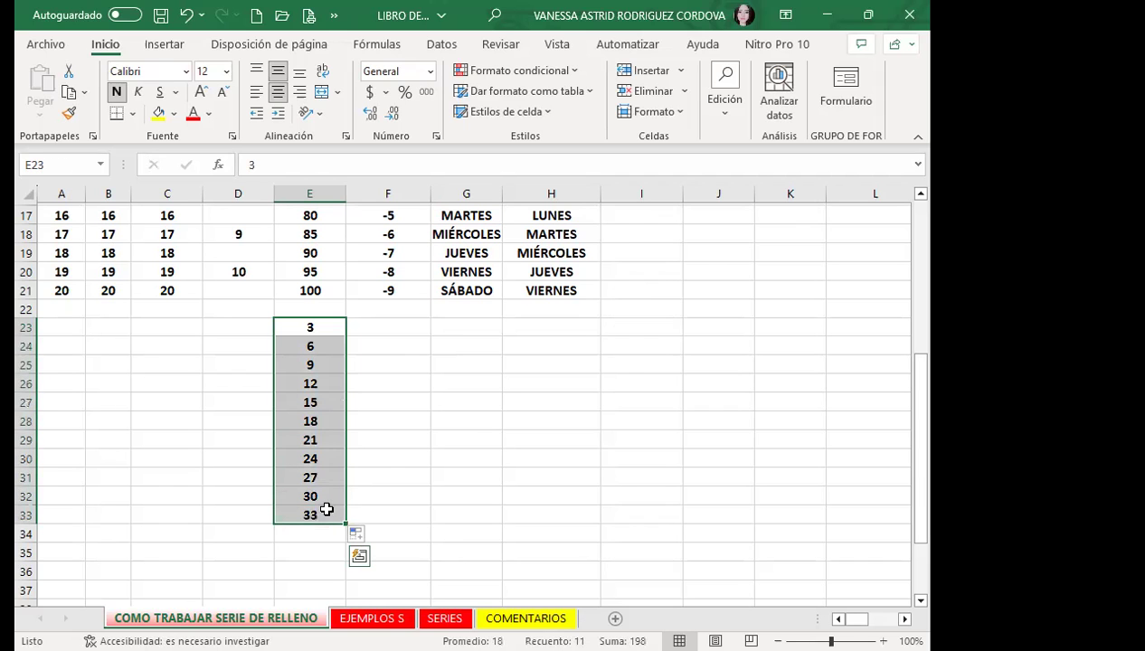
pyautogui.press('Delete')
# Step: Select the 5 and 10 pattern in E2:E3
pyautogui.scroll(4, 328, 493)
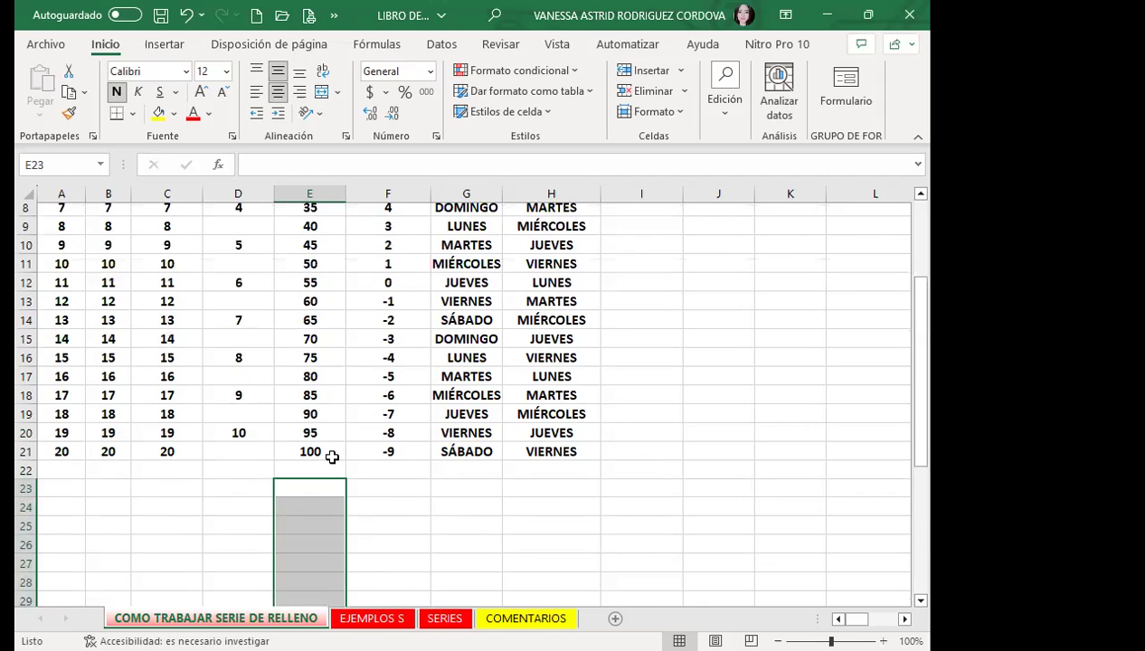
pyautogui.scroll(2, 323, 452)
pyautogui.click(314, 406)
pyautogui.moveTo(309, 255); pyautogui.dragTo(314, 274)
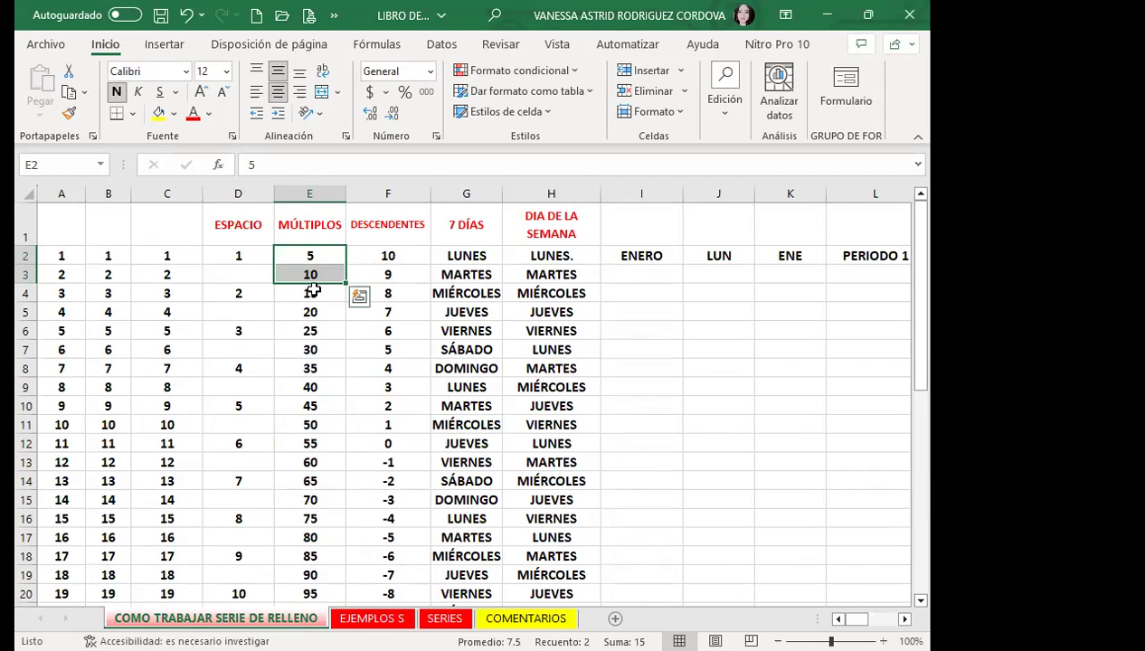
pyautogui.scroll(-2, 287, 442)
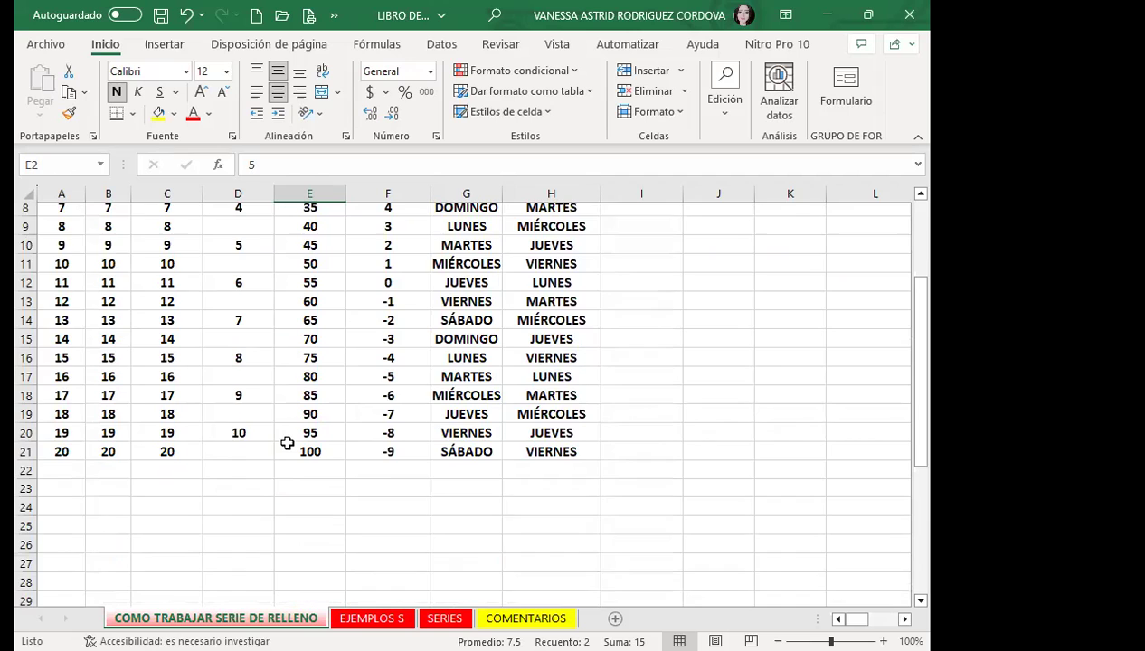
pyautogui.scroll(2, 286, 442)
pyautogui.scroll(1, 308, 416)
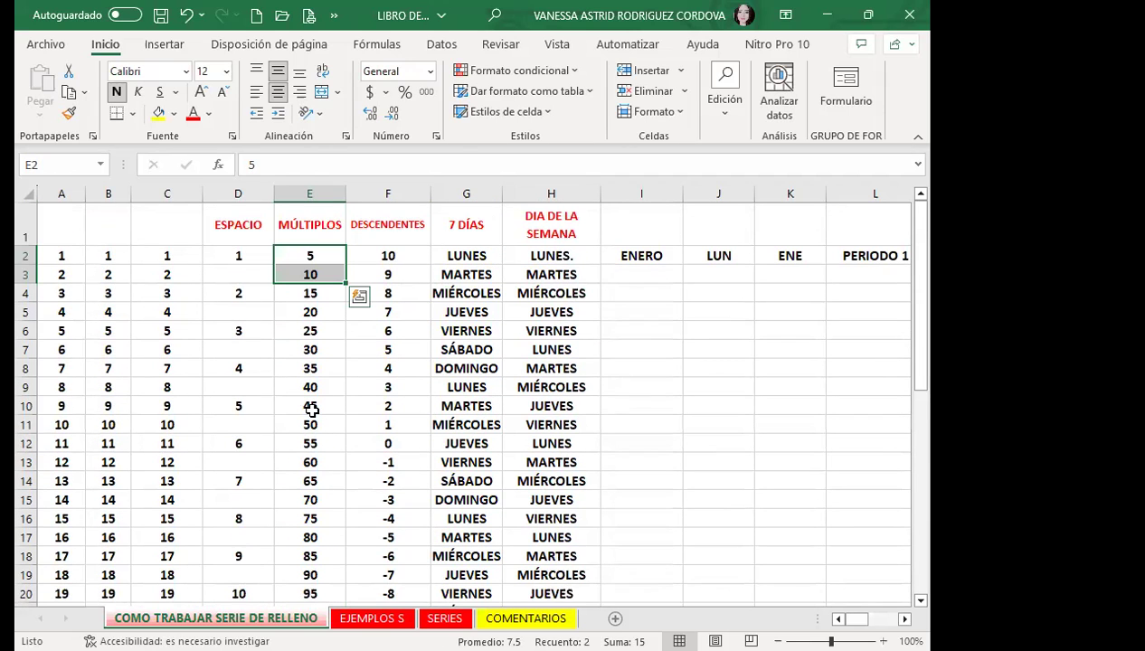
# Step: Fill the months from ENERO in I2 down column I beside the table
pyautogui.click(570, 387)
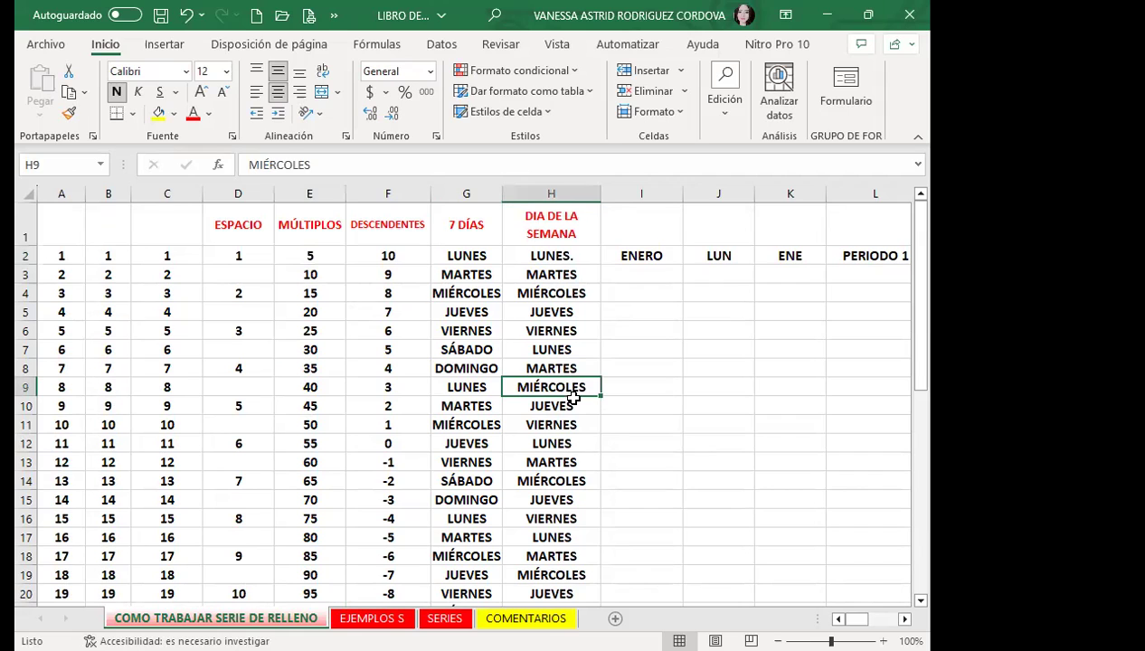
pyautogui.click(633, 291)
pyautogui.click(641, 256)
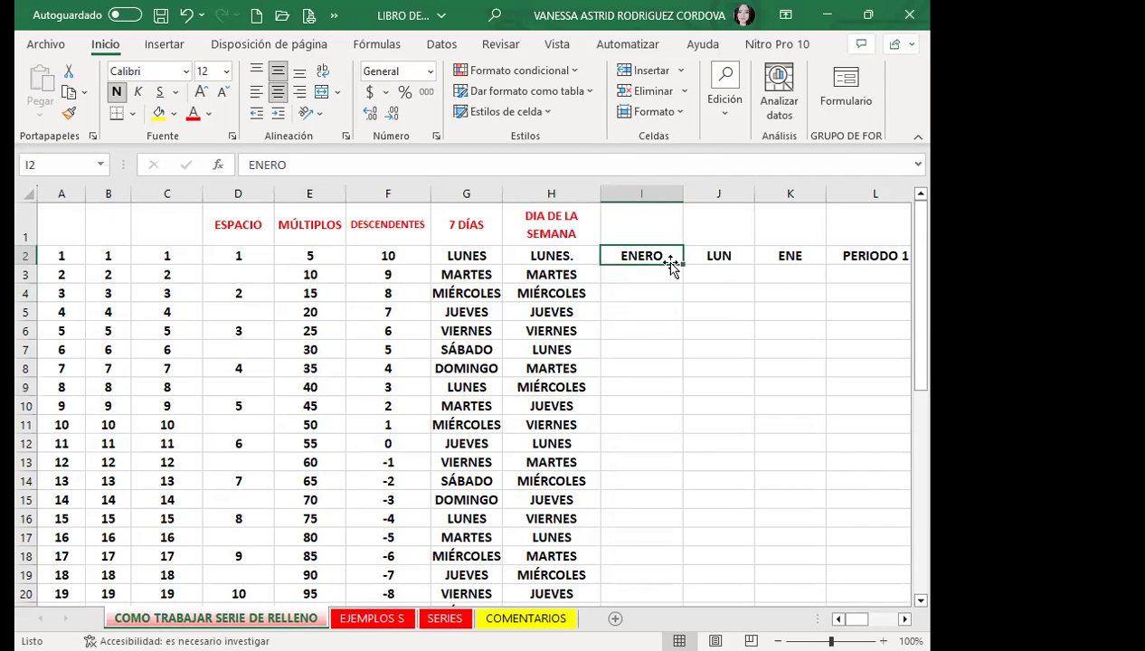
pyautogui.doubleClick(683, 266)
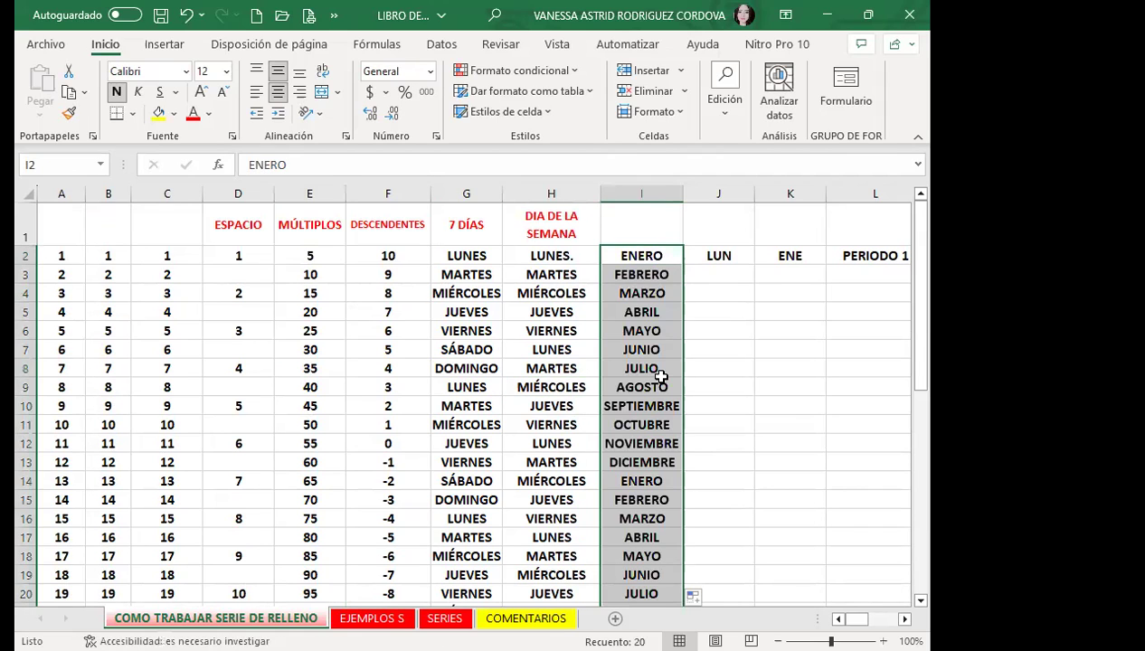
pyautogui.scroll(-2, 644, 407)
pyautogui.scroll(2, 636, 446)
pyautogui.click(633, 260)
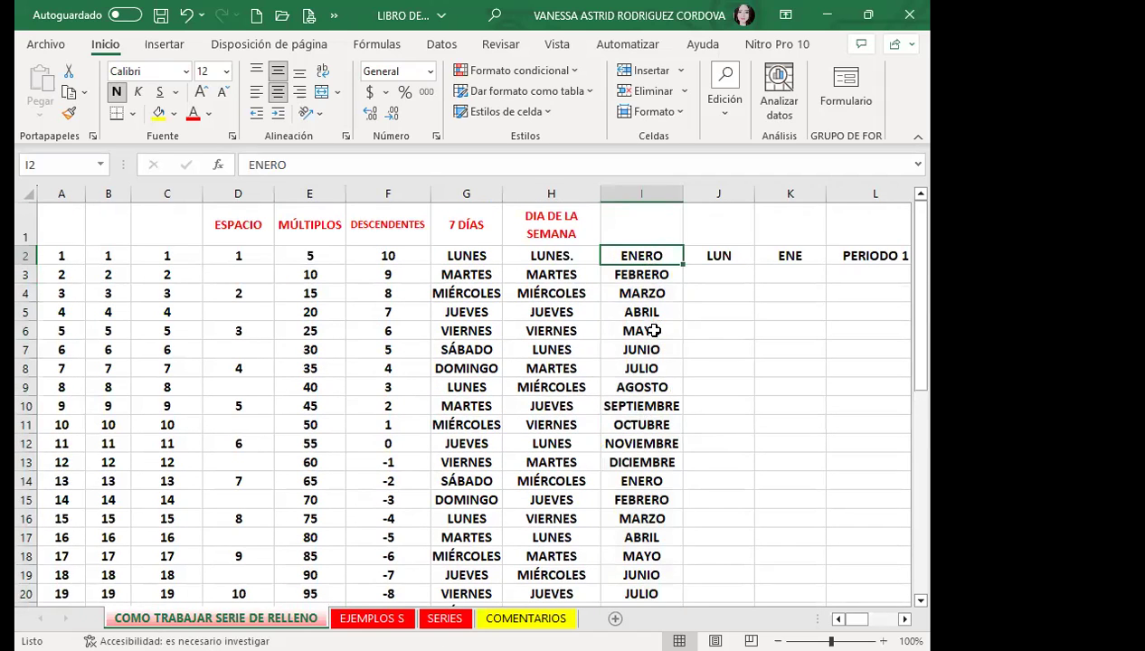
# Step: Check DICIEMBRE in I13, ENERO in I14 and AGOSTO in I21
pyautogui.click(636, 458)
pyautogui.scroll(-1, 669, 444)
pyautogui.scroll(-1, 665, 434)
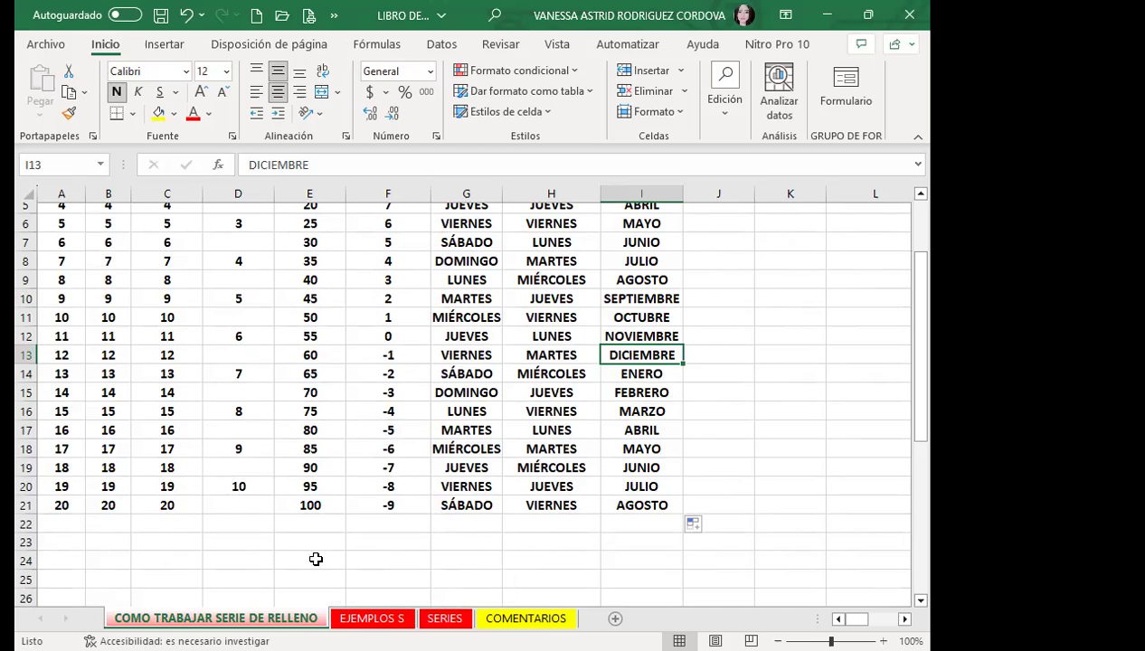
pyautogui.click(638, 503)
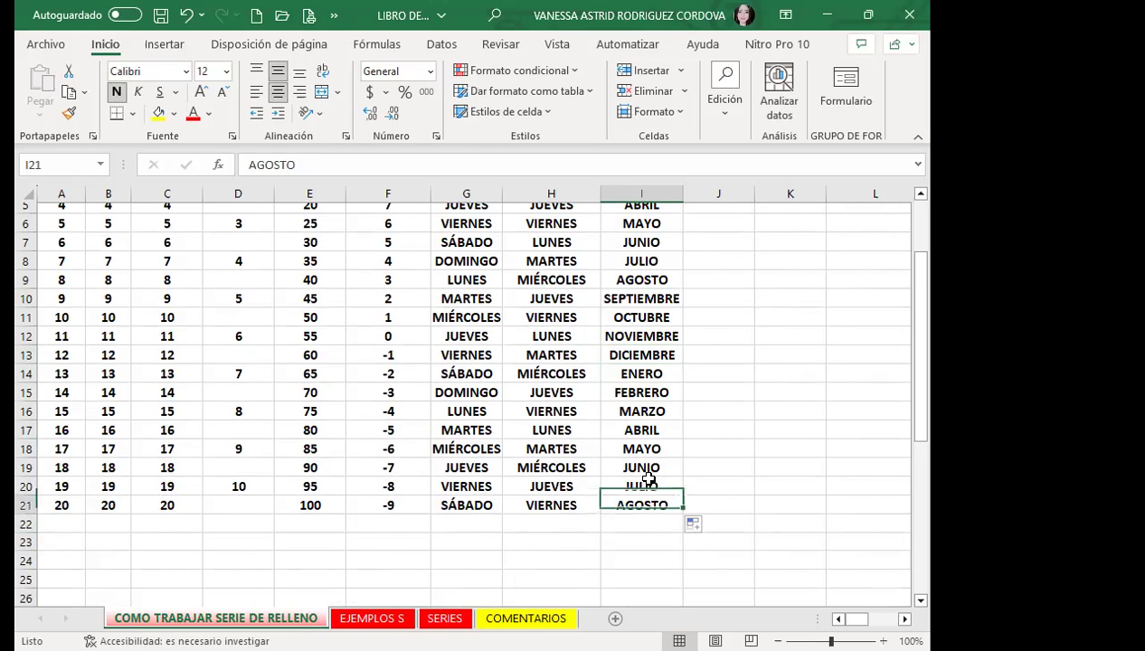
pyautogui.click(650, 377)
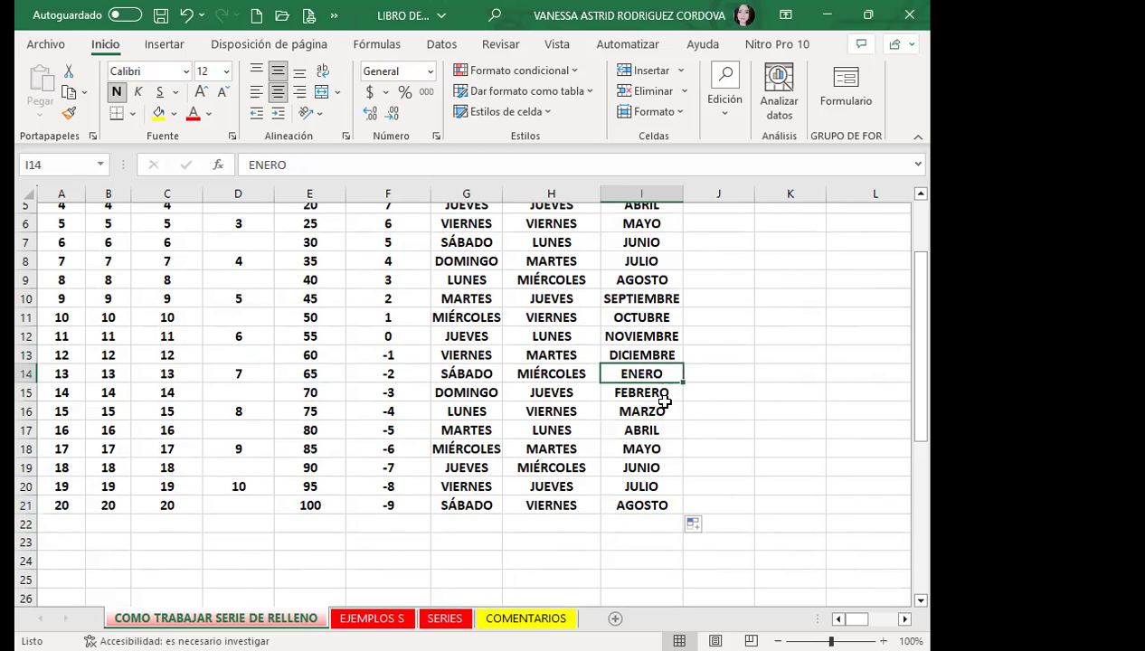
pyautogui.click(624, 504)
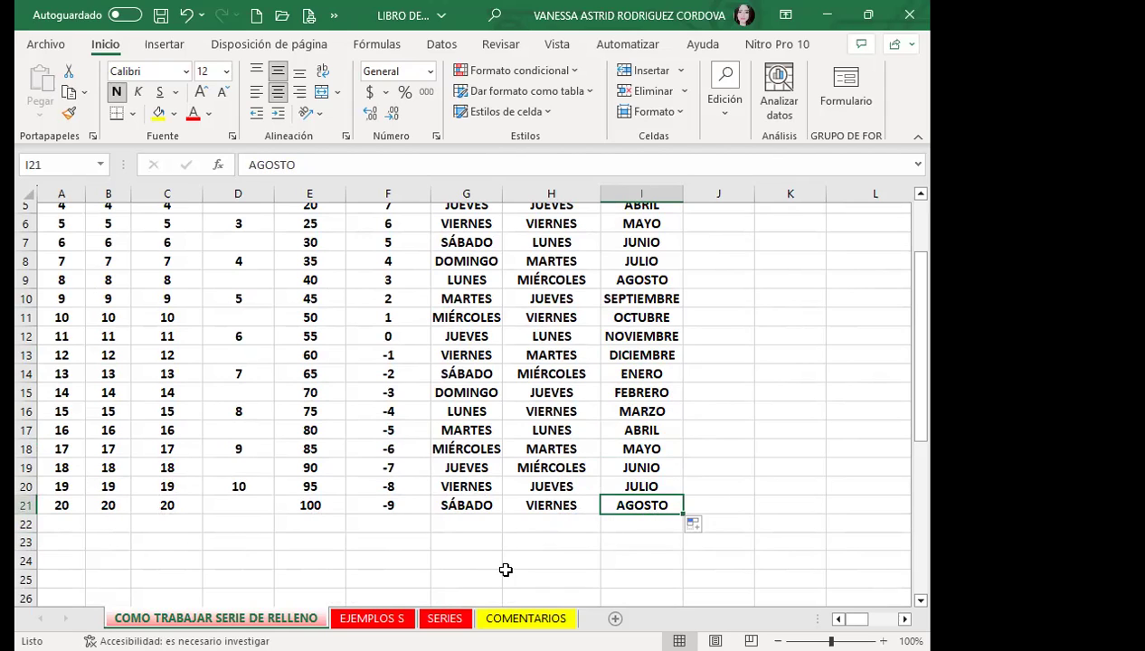
pyautogui.scroll(2, 506, 570)
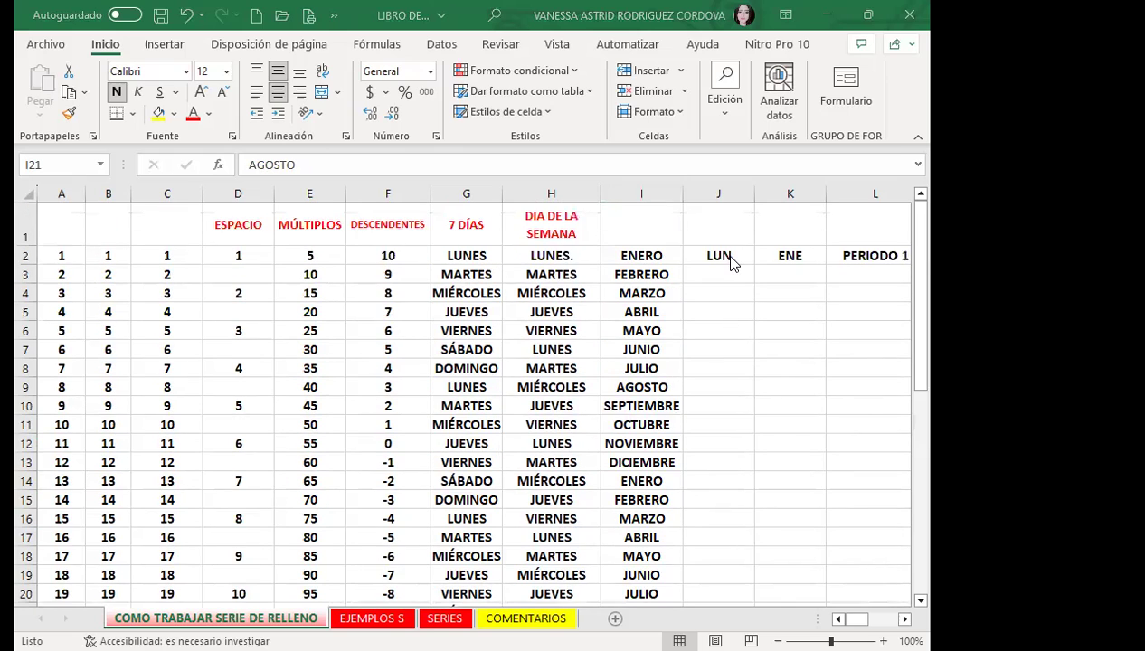
# Step: Inspect J2, H3 and H2, opening H2's LUNES. entry without changing it
pyautogui.click(723, 257)
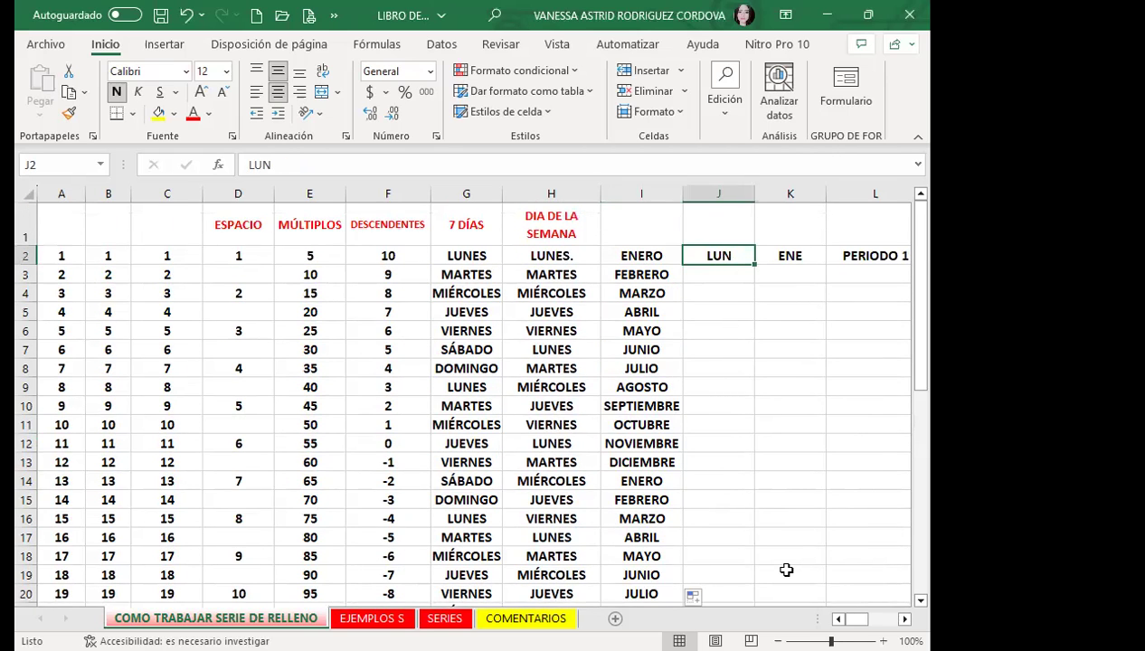
pyautogui.hscroll(1, 830, 594)
pyautogui.hscroll(1, 831, 594)
pyautogui.hscroll(1, 831, 594)
pyautogui.hscroll(1, 831, 594)
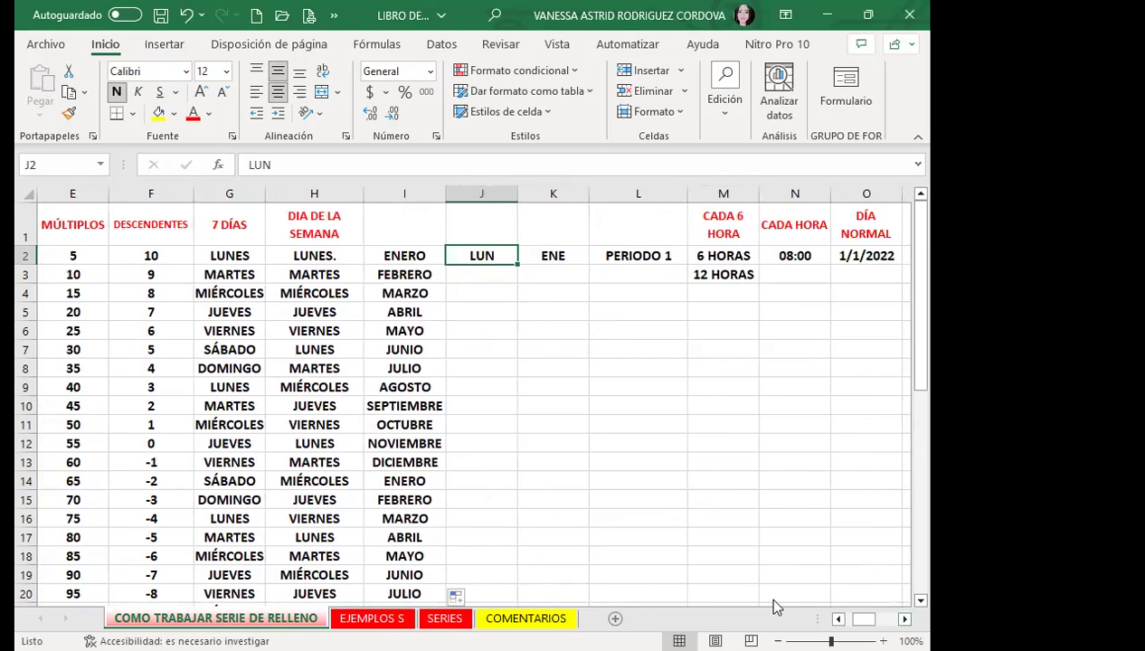
pyautogui.click(507, 315)
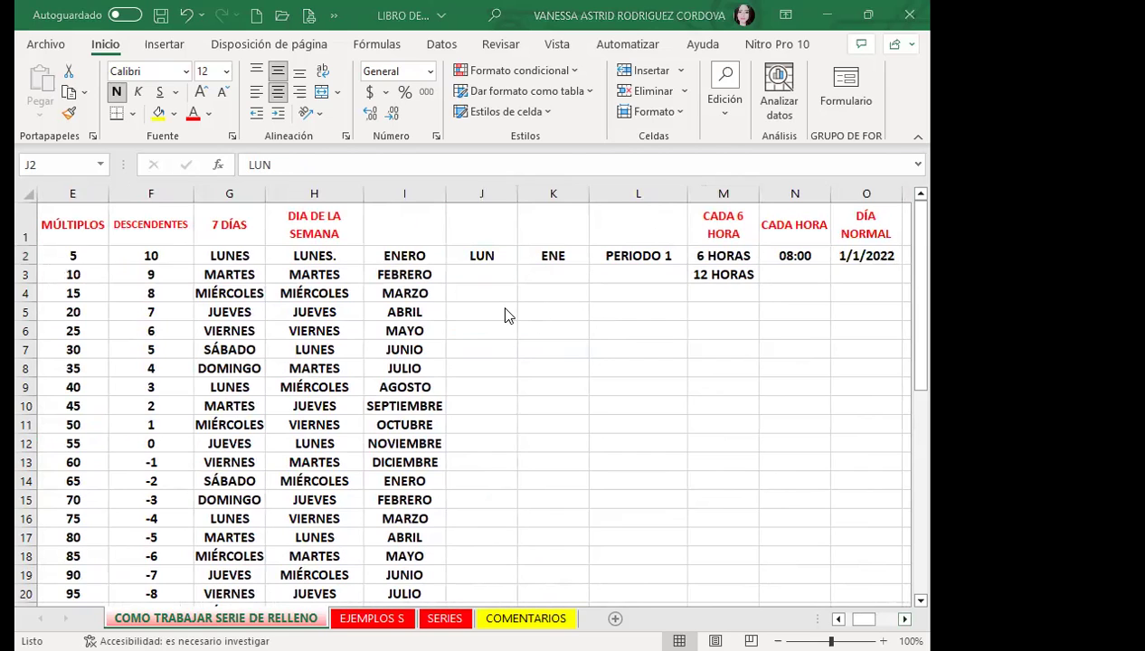
pyautogui.click(331, 275)
pyautogui.click(341, 256)
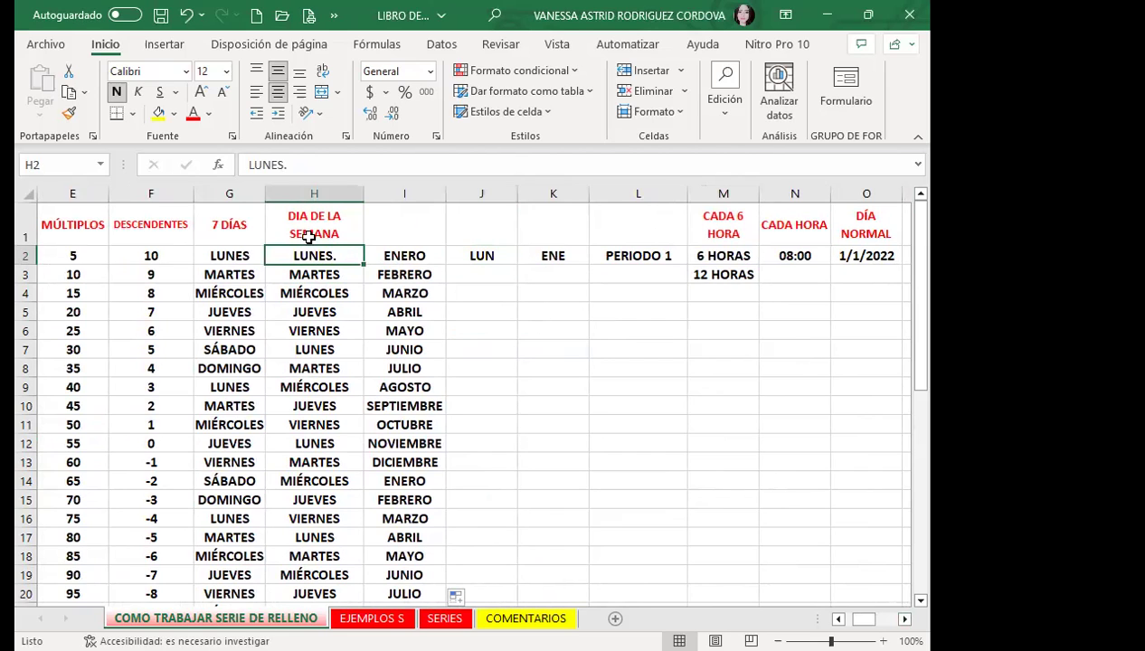
pyautogui.click(288, 164)
pyautogui.click(331, 331)
# Step: Delete the trailing period so H3 reads MARTES
pyautogui.click(331, 274)
pyautogui.doubleClick(344, 274)
pyautogui.press('BackSpace')
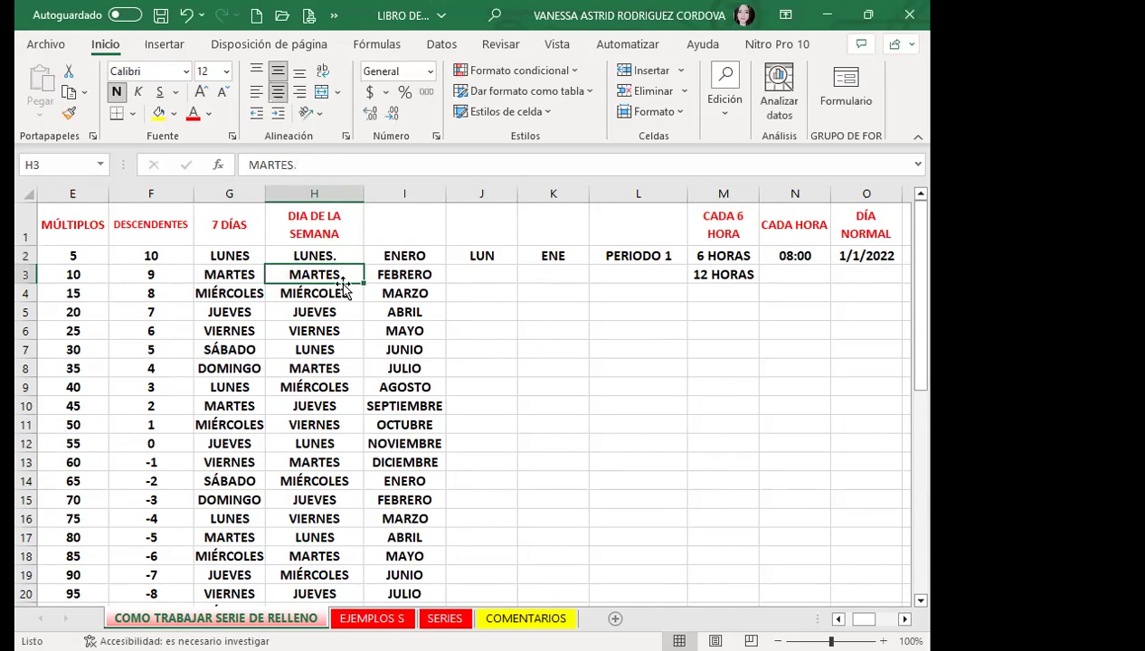
pyautogui.press('Return')
# Step: Review the weekday entries from JUEVES in H5 down to H10
pyautogui.click(341, 312)
pyautogui.click(348, 332)
pyautogui.click(331, 350)
pyautogui.click(329, 388)
pyautogui.click(317, 407)
pyautogui.click(319, 295)
pyautogui.click(324, 256)
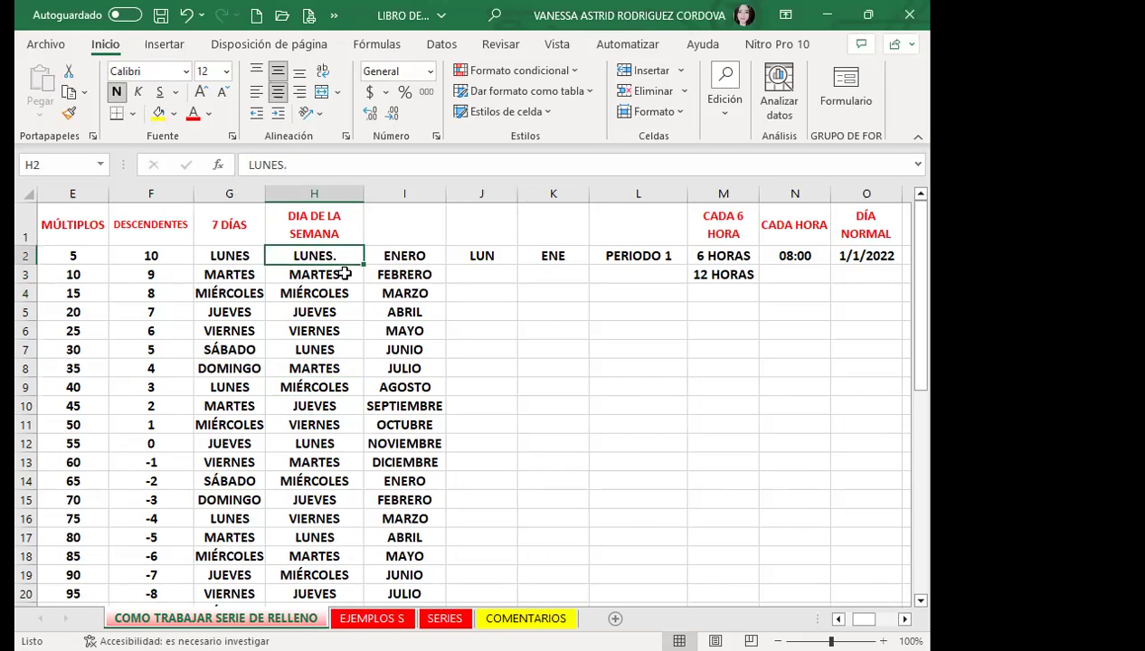
# Step: Confirm H3 reads MARTES, H6 VIERNES and H12 restarts at LUNES
pyautogui.click(318, 277)
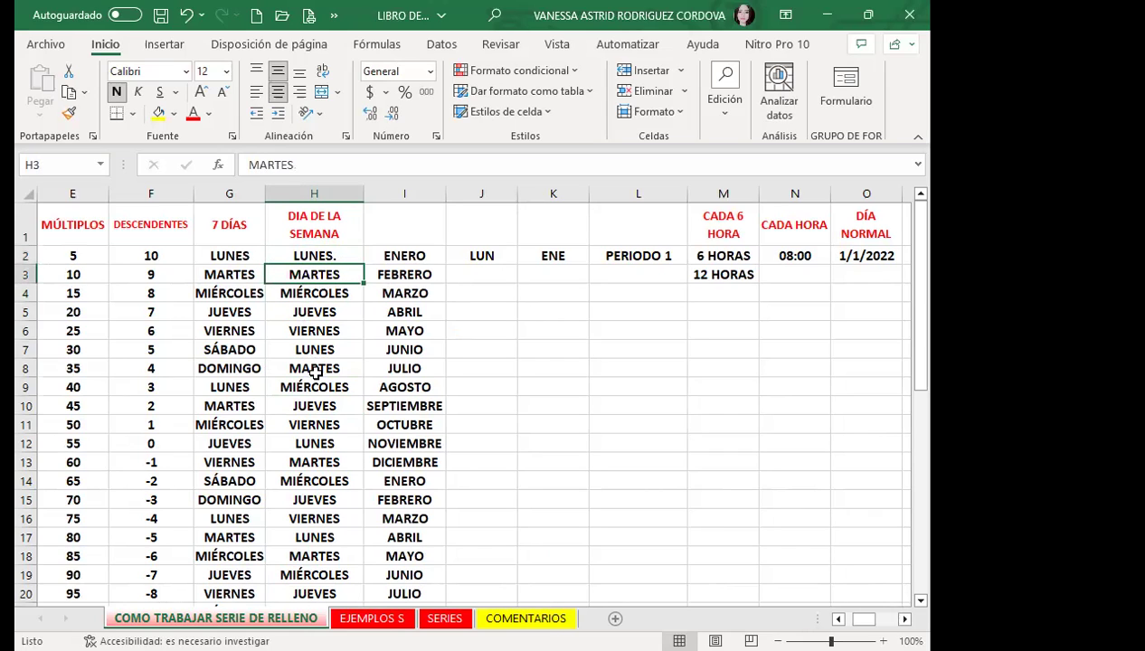
pyautogui.click(323, 333)
pyautogui.click(329, 277)
pyautogui.click(312, 314)
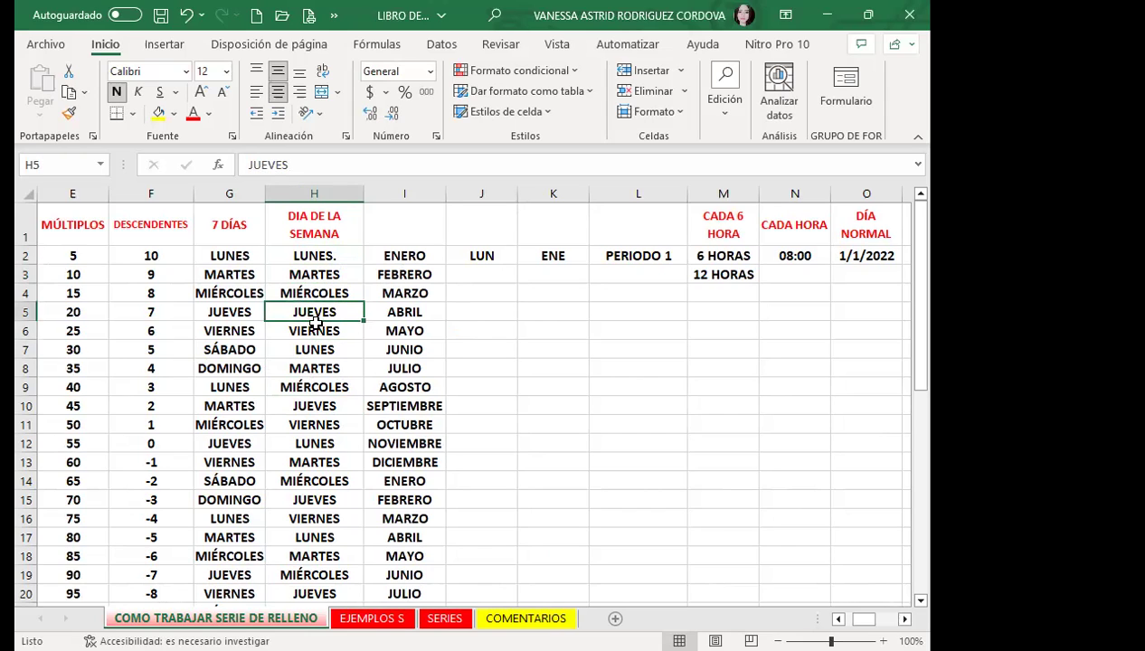
pyautogui.click(316, 406)
pyautogui.click(312, 443)
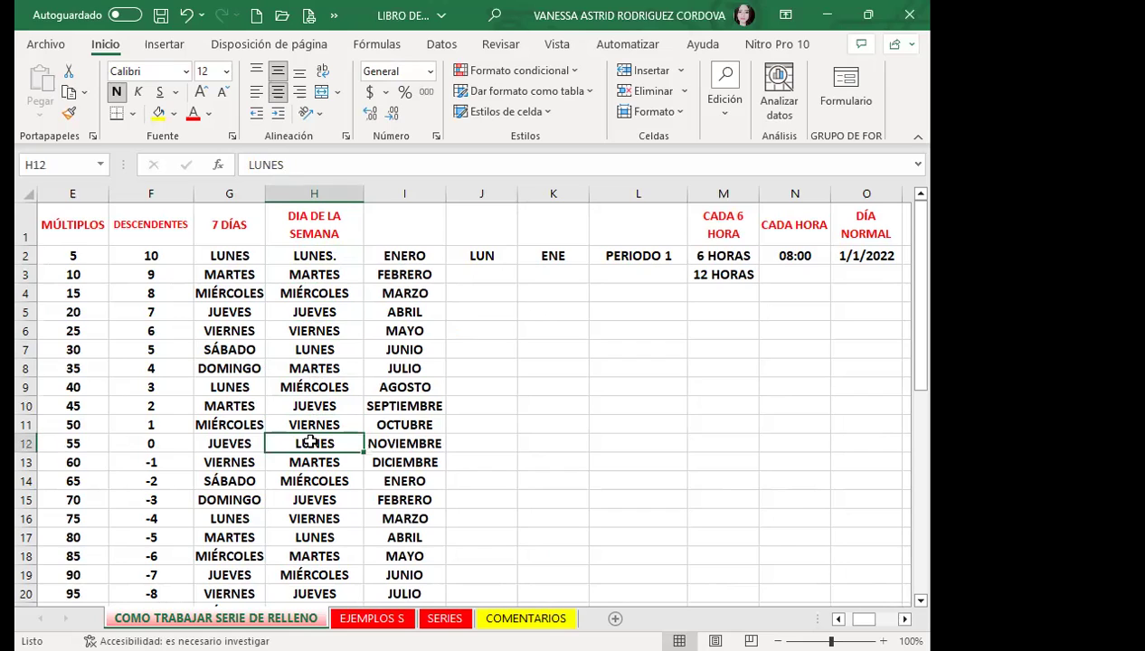
pyautogui.click(495, 259)
# Step: Autofill abbreviated weekdays from LUN down column J, checking MAR. in J3 and JUE. in J12
pyautogui.doubleClick(519, 264)
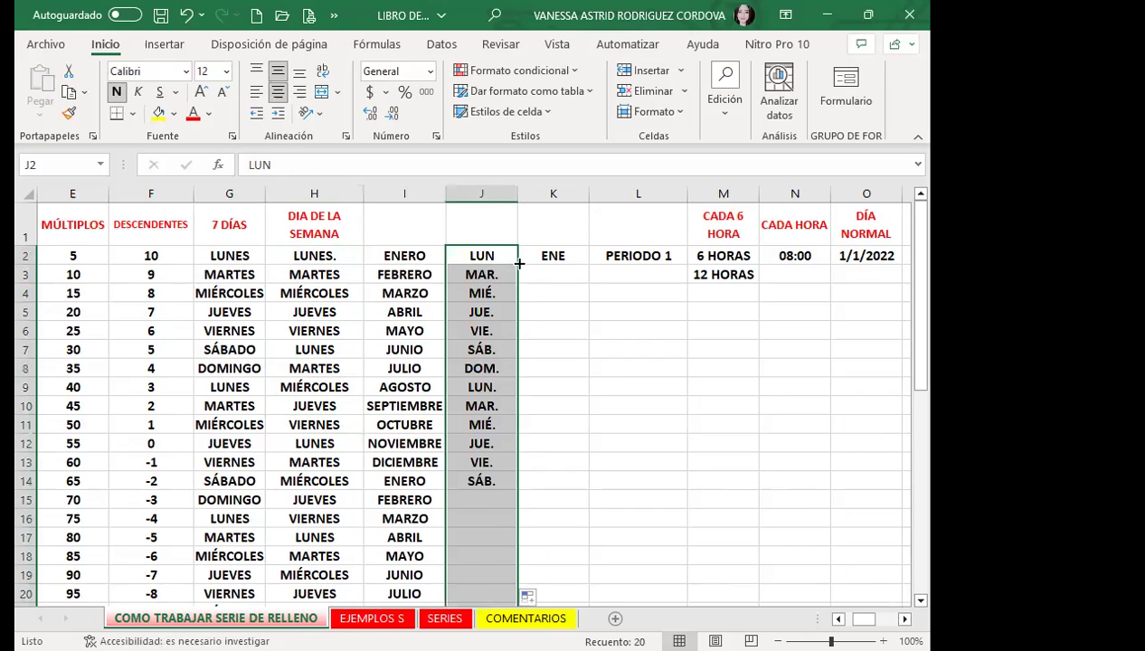
pyautogui.click(484, 327)
pyautogui.click(488, 256)
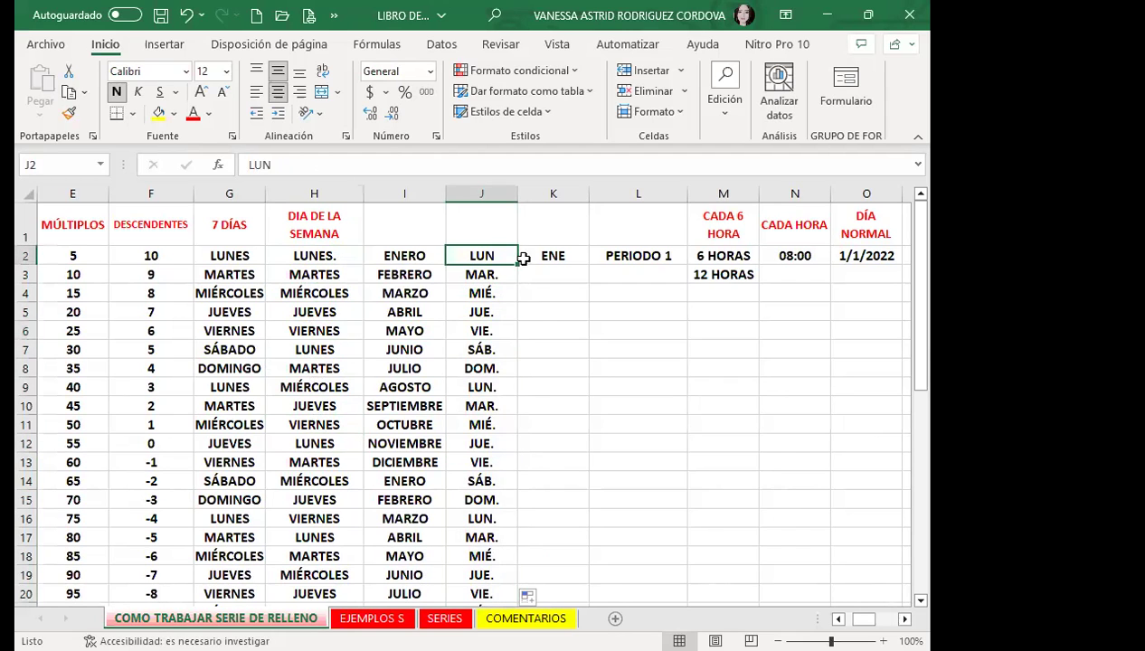
pyautogui.click(472, 280)
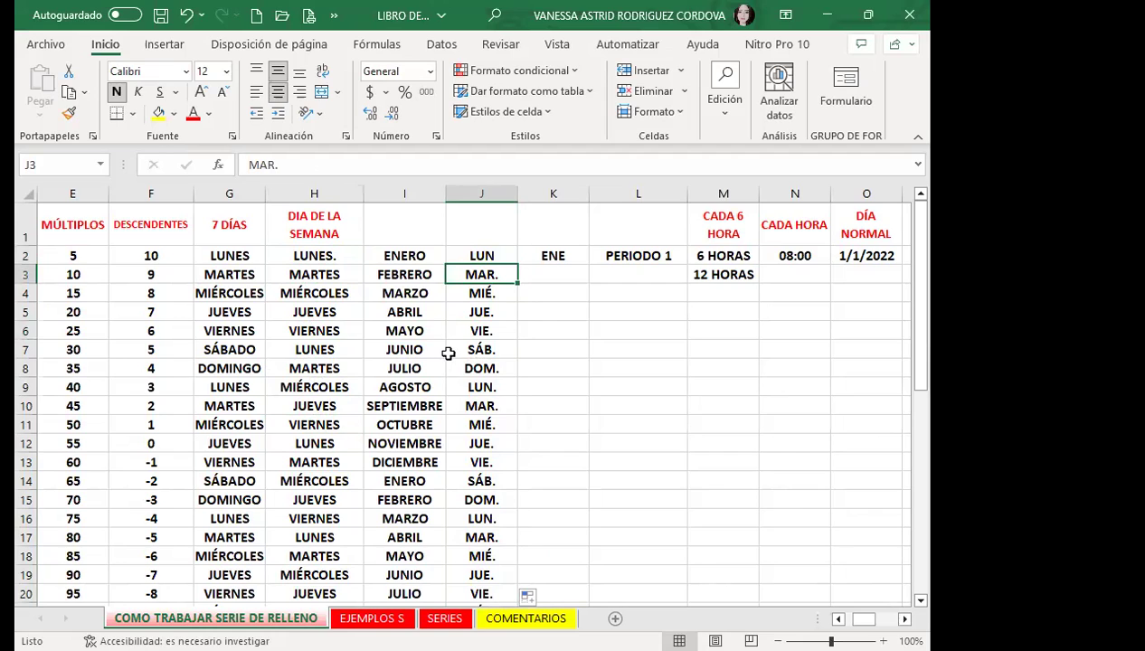
pyautogui.click(484, 293)
pyautogui.click(486, 332)
pyautogui.moveTo(487, 350); pyautogui.dragTo(490, 398)
pyautogui.click(486, 443)
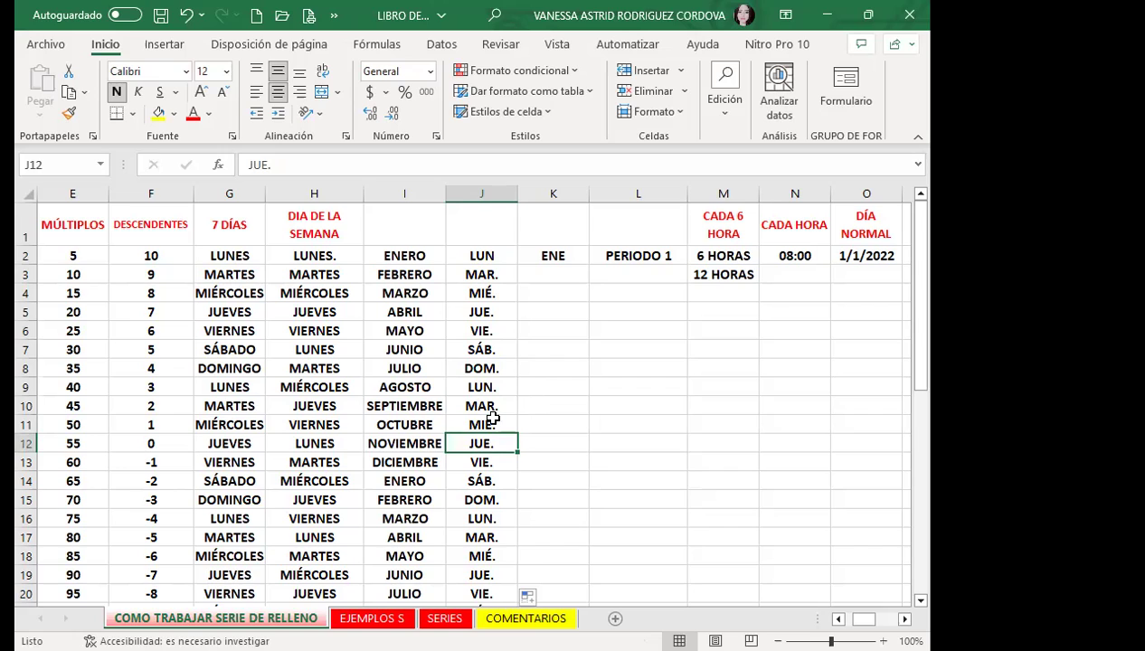
pyautogui.click(554, 258)
pyautogui.doubleClick(588, 263)
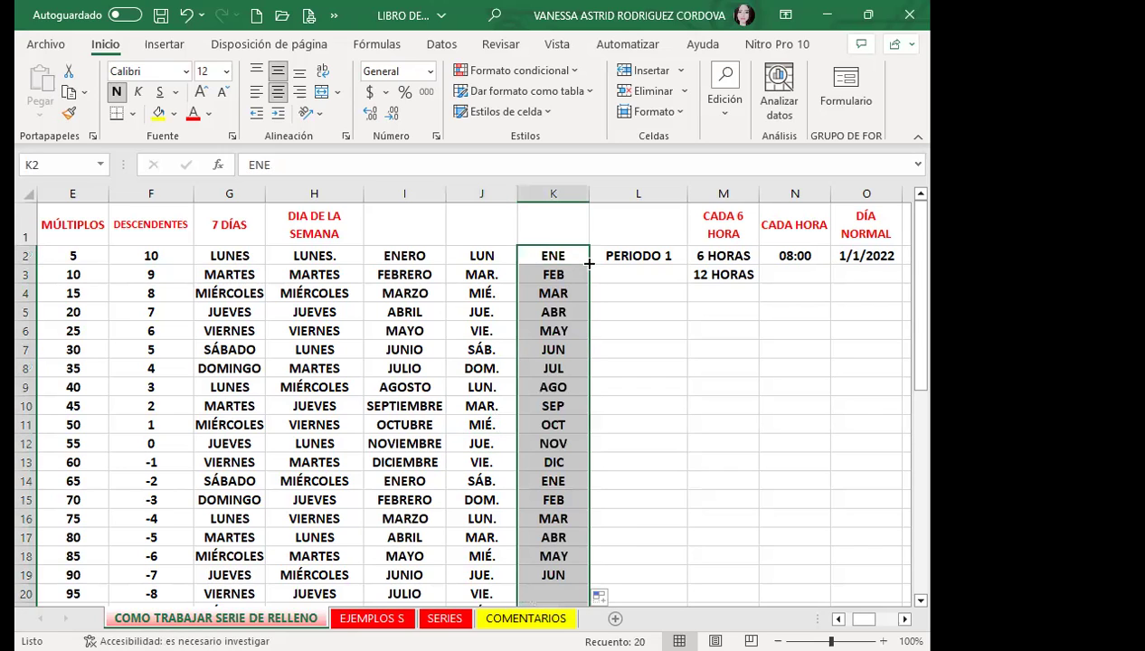
pyautogui.click(549, 349)
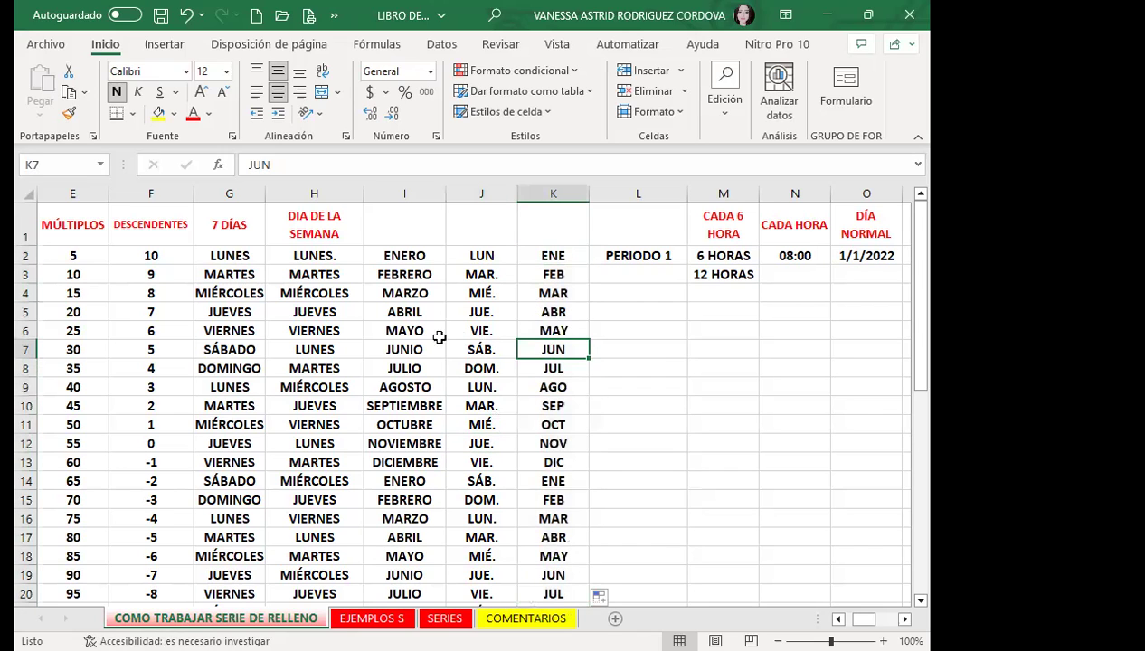
pyautogui.click(460, 365)
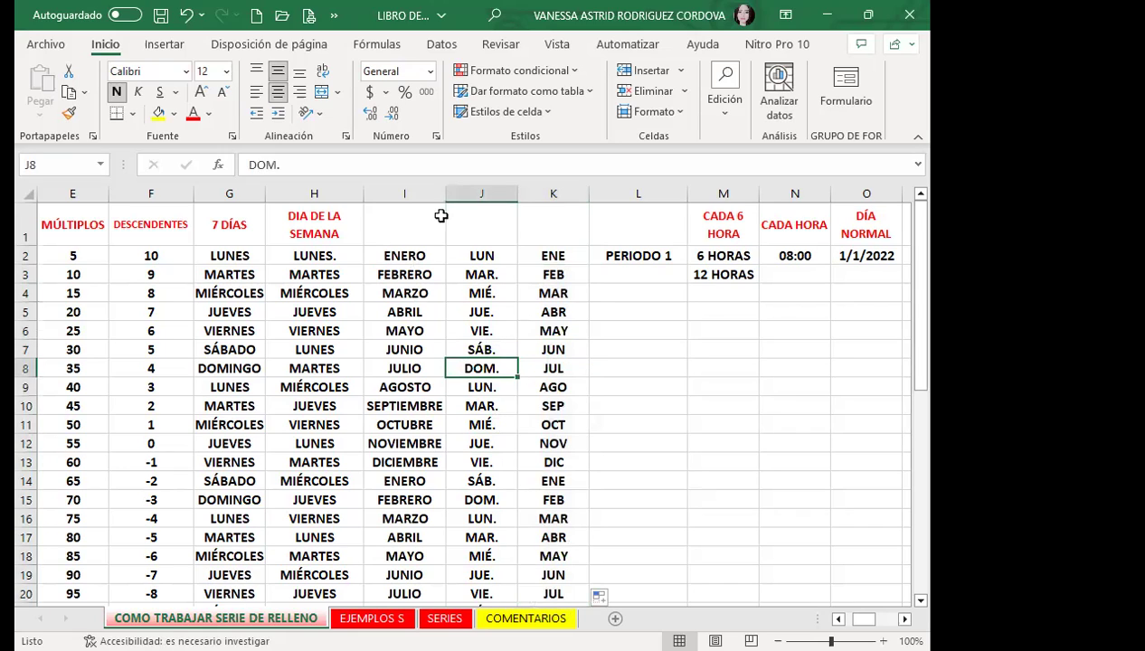
pyautogui.click(552, 311)
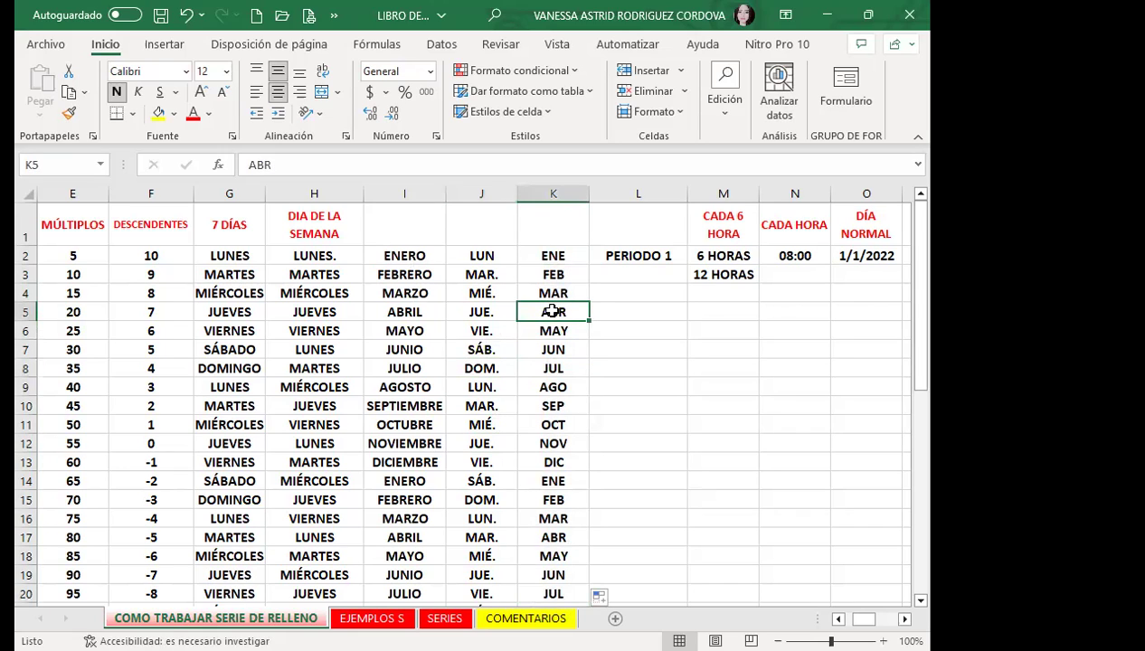
pyautogui.click(484, 325)
pyautogui.click(481, 307)
pyautogui.click(507, 295)
pyautogui.click(548, 274)
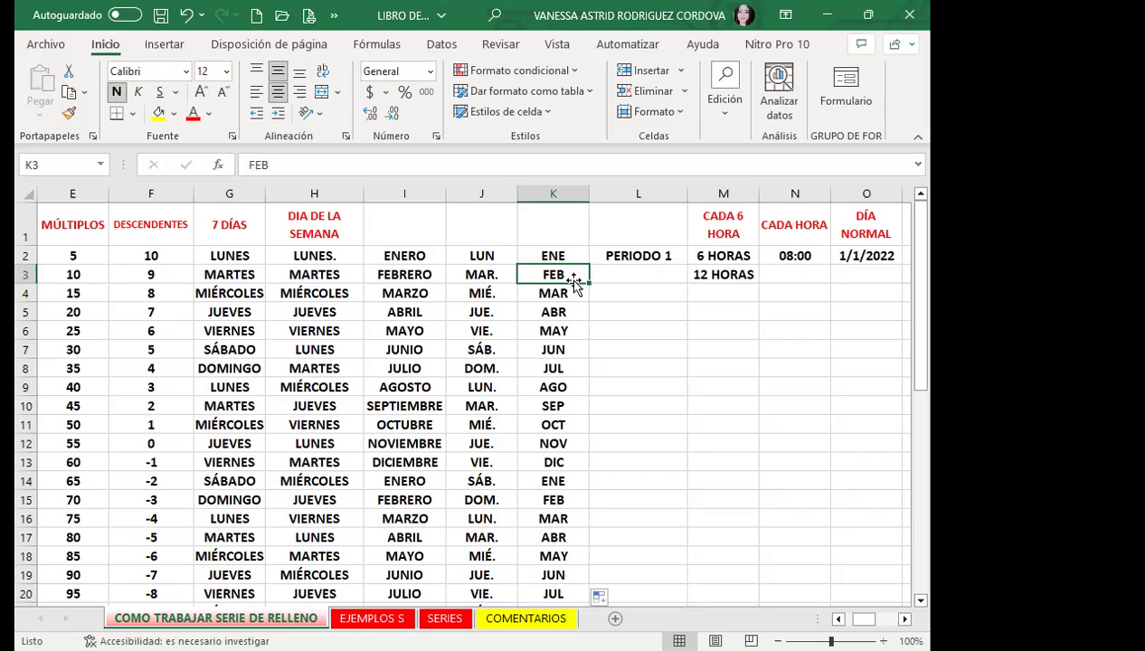
pyautogui.moveTo(645, 371); pyautogui.dragTo(645, 387)
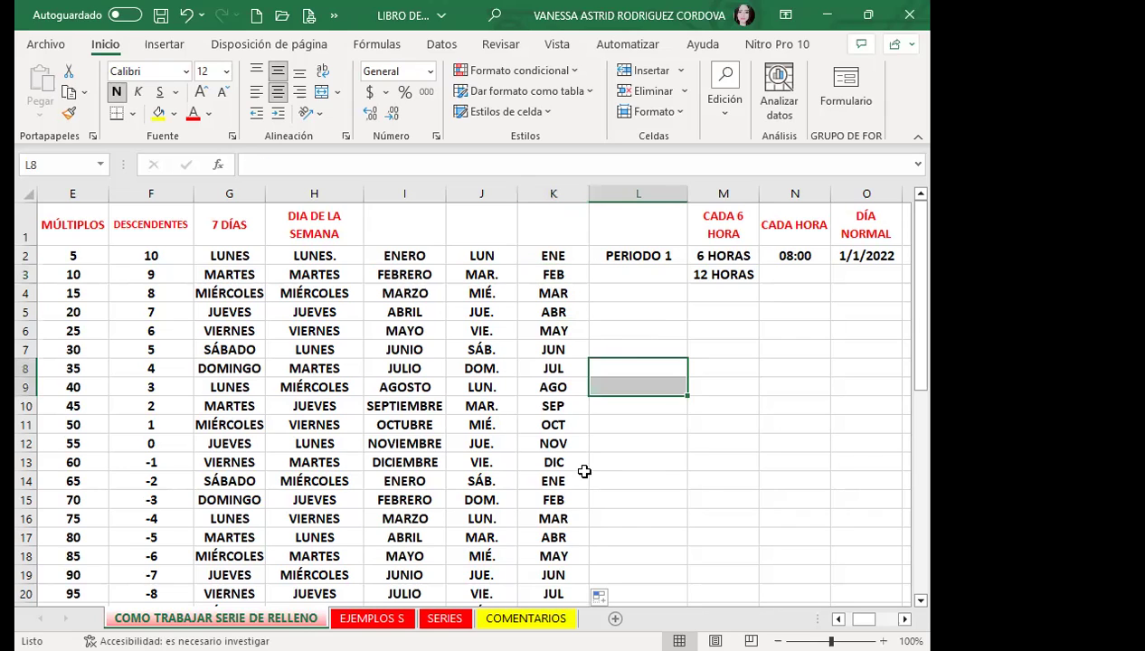
pyautogui.click(565, 276)
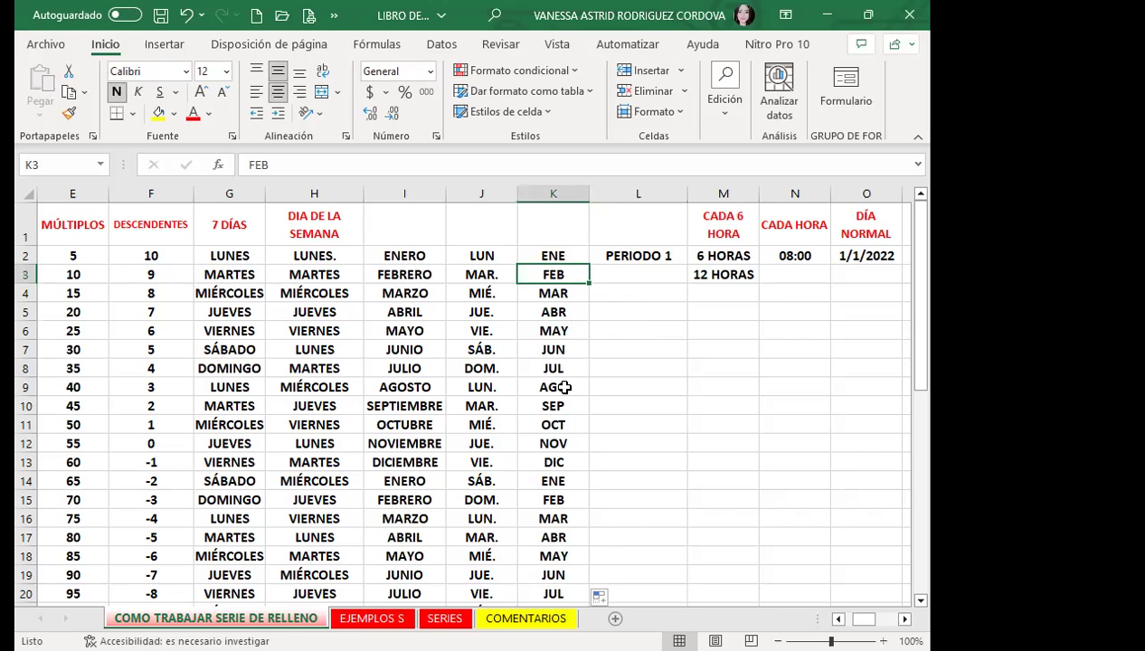
pyautogui.click(639, 475)
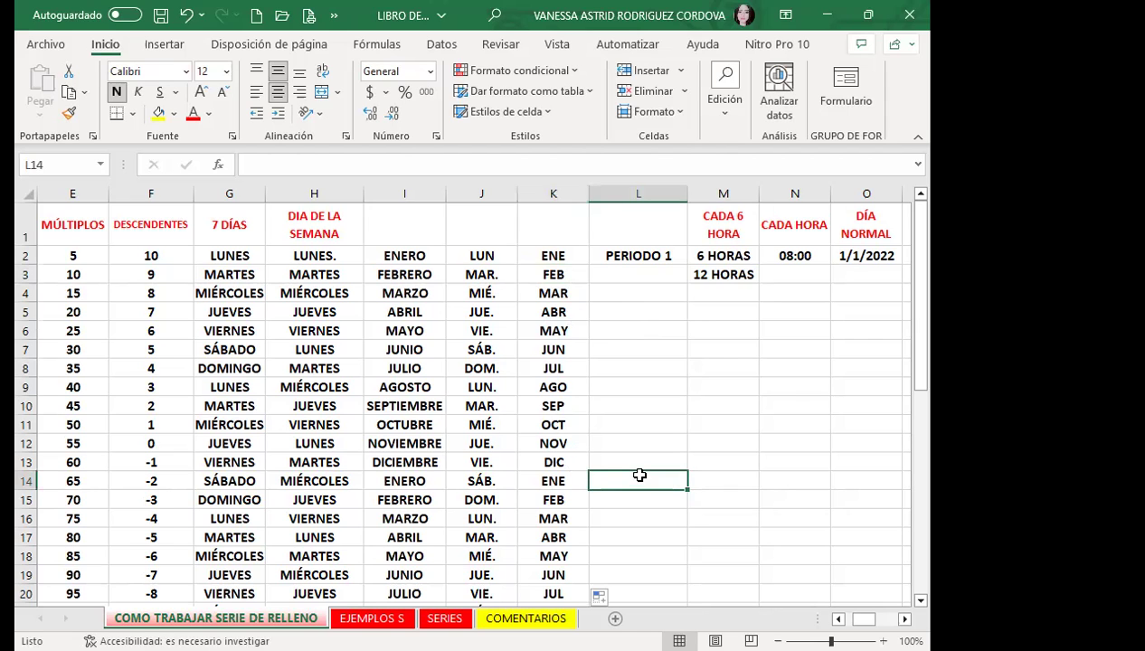
pyautogui.scroll(-4, 639, 475)
pyautogui.scroll(-6, 644, 433)
pyautogui.scroll(-15, 639, 402)
pyautogui.scroll(-17, 639, 402)
pyautogui.scroll(-9, 638, 400)
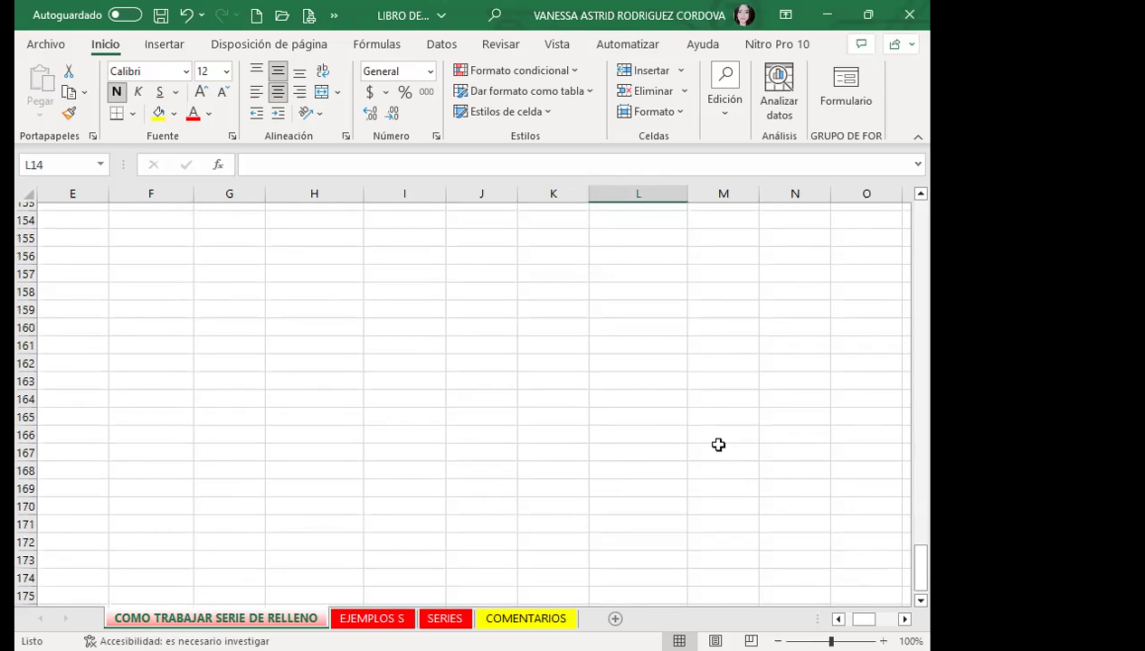
pyautogui.moveTo(706, 398); pyautogui.dragTo(713, 576)
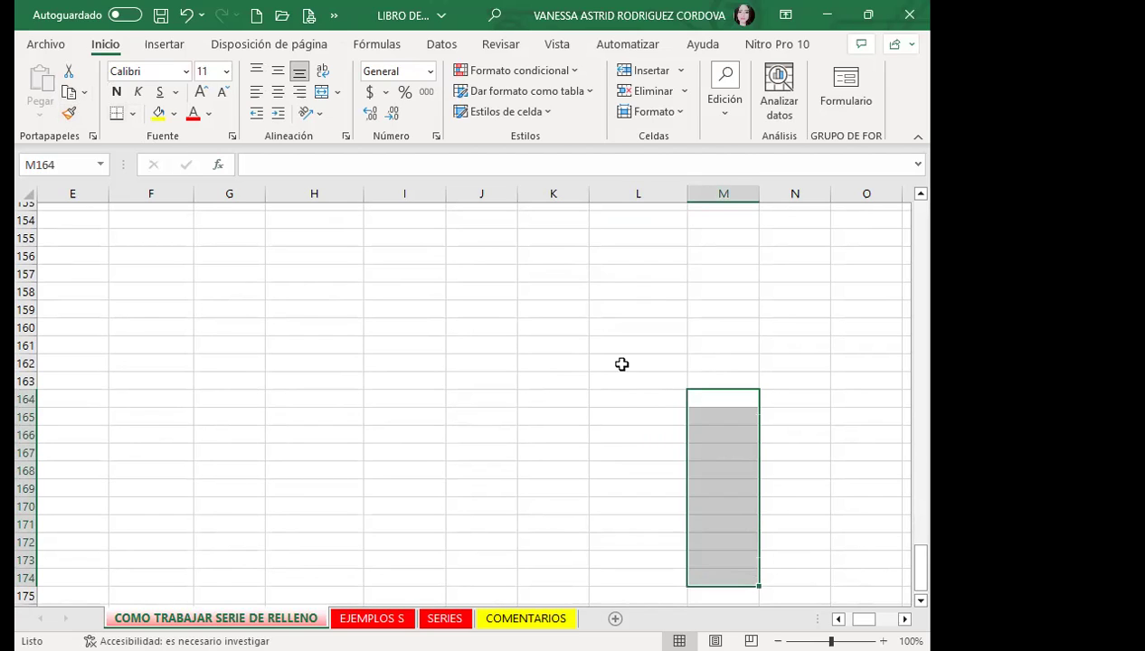
pyautogui.scroll(11, 621, 363)
pyautogui.scroll(8, 622, 364)
pyautogui.scroll(11, 621, 363)
pyautogui.scroll(10, 622, 364)
pyautogui.scroll(9, 622, 364)
pyautogui.scroll(3, 622, 364)
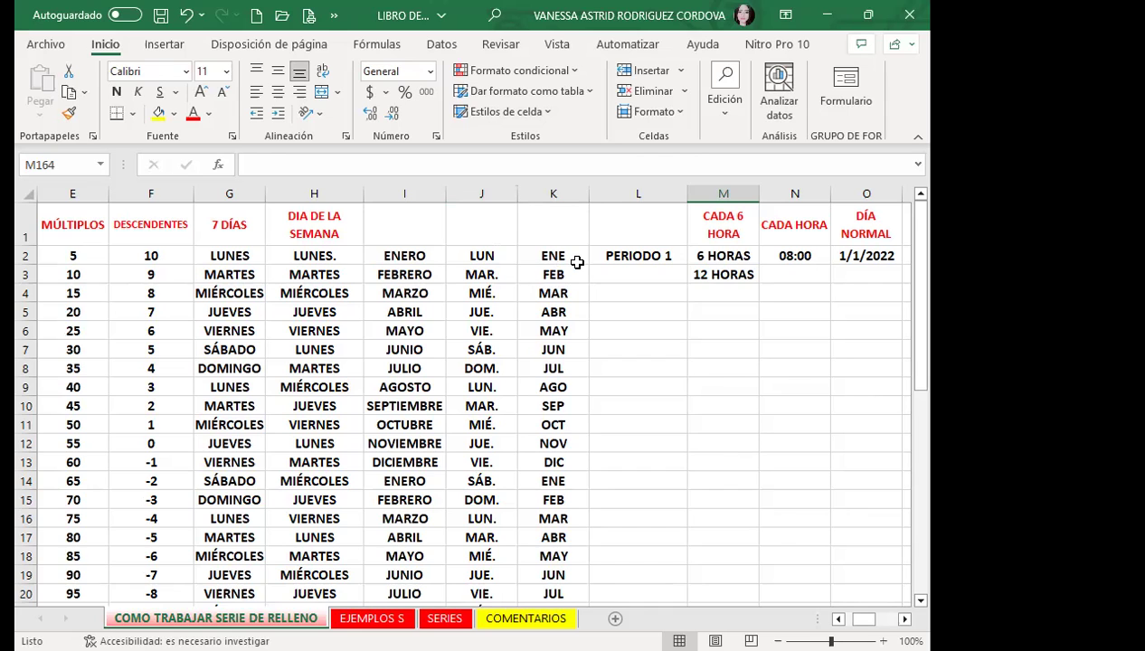
pyautogui.scroll(-2, 656, 436)
pyautogui.scroll(-7, 662, 460)
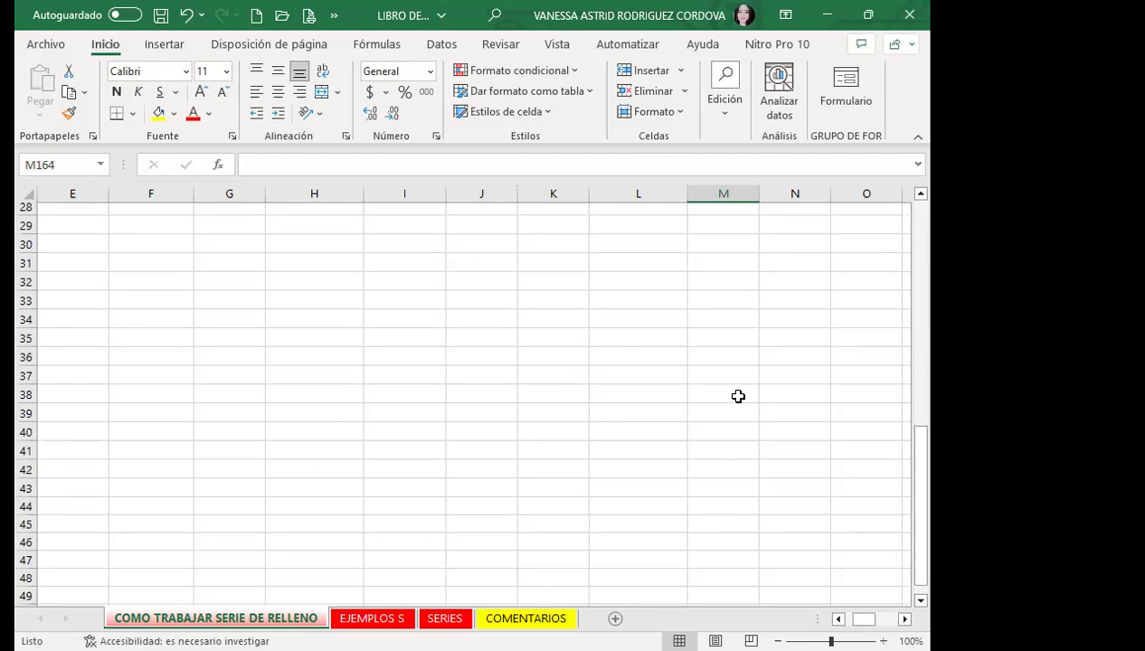
pyautogui.moveTo(738, 396); pyautogui.dragTo(740, 560)
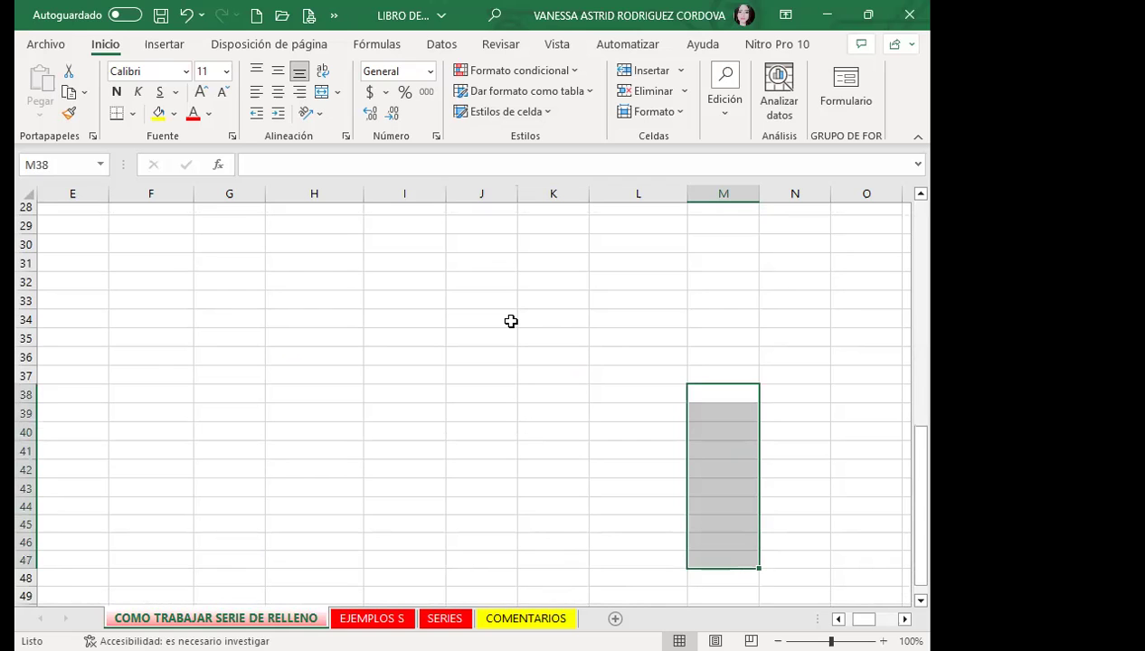
pyautogui.scroll(4, 626, 411)
pyautogui.scroll(5, 588, 424)
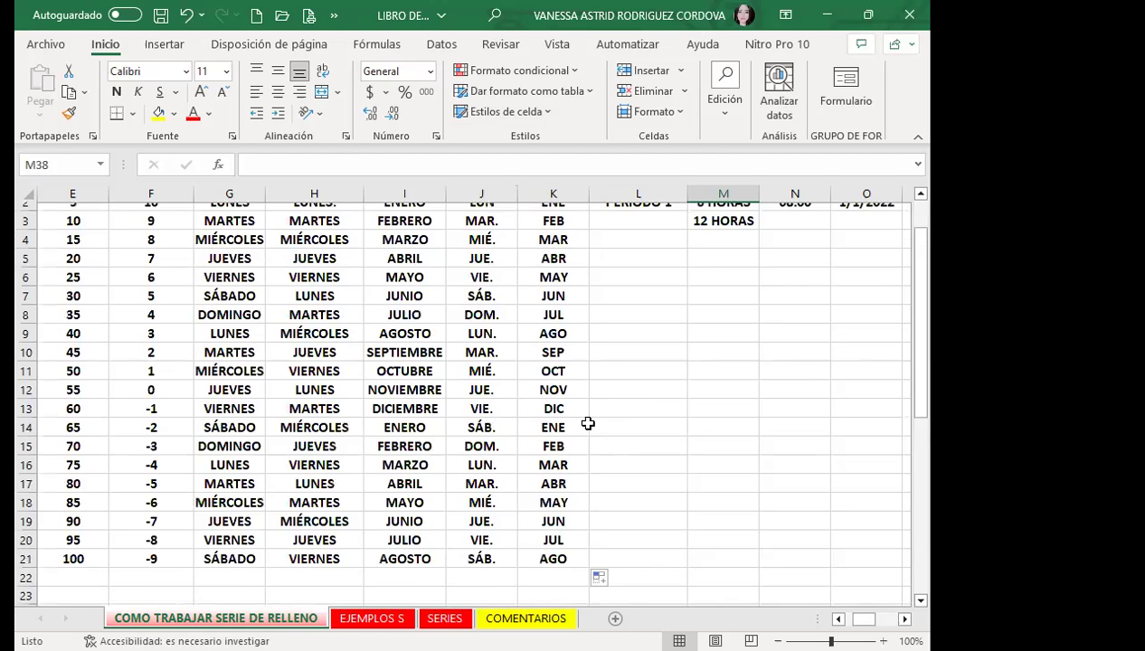
pyautogui.scroll(1, 583, 307)
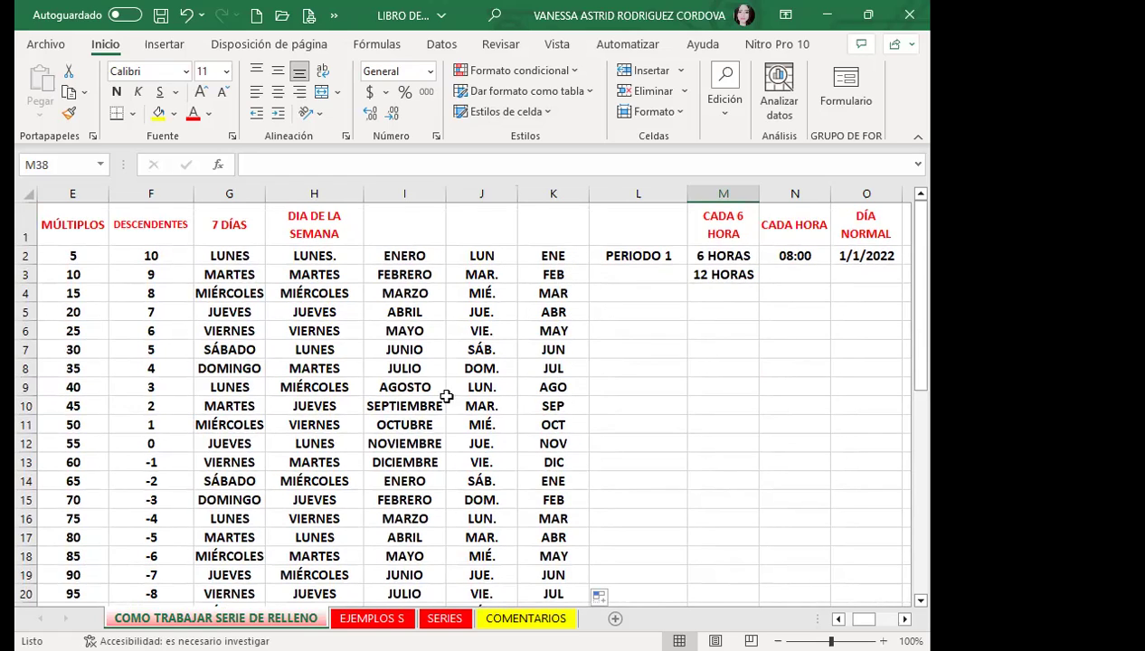
pyautogui.click(591, 295)
pyautogui.click(573, 277)
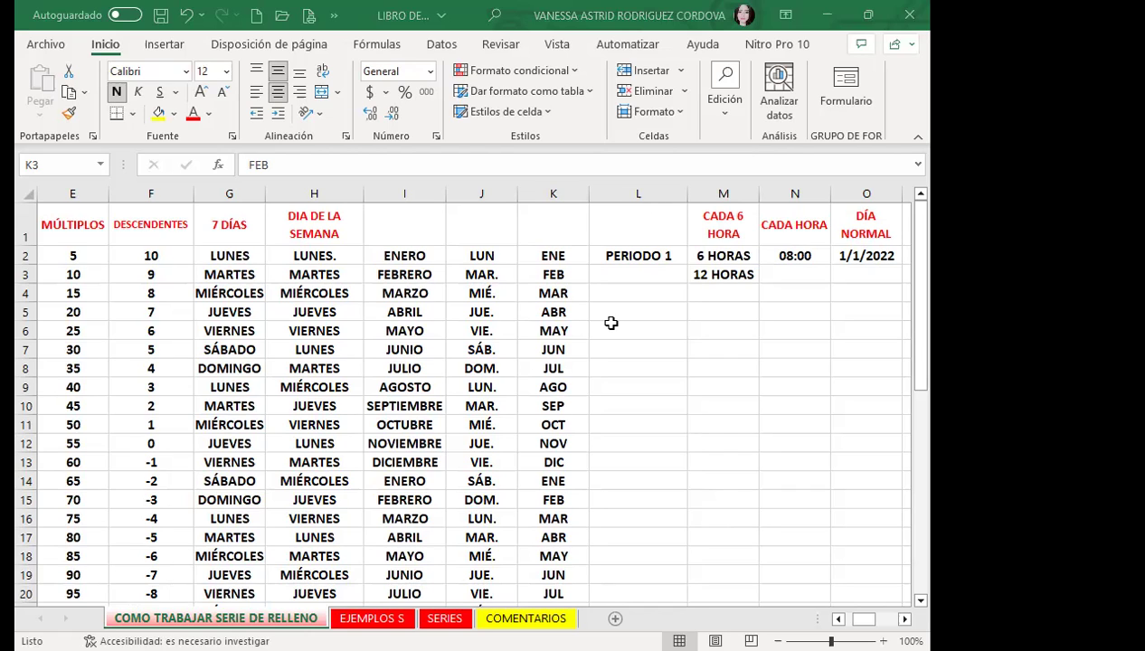
pyautogui.click(621, 284)
pyautogui.click(631, 256)
pyautogui.click(630, 256)
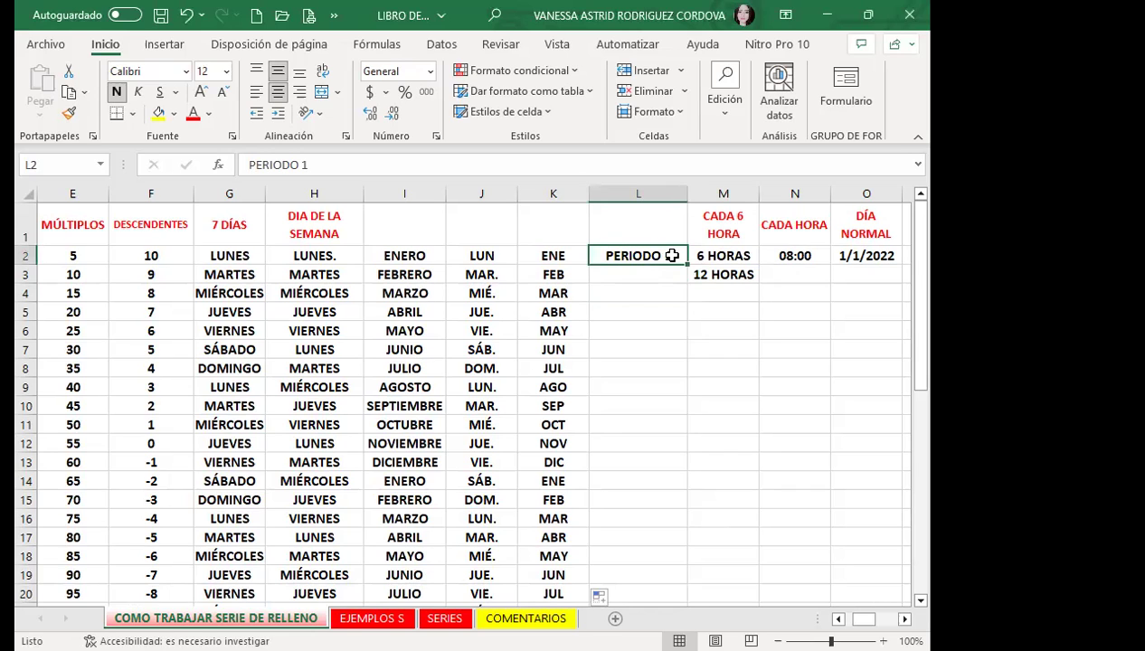
pyautogui.doubleClick(675, 251)
pyautogui.press('BackSpace')
pyautogui.press('BackSpace')
pyautogui.press('Return')
pyautogui.click(677, 250)
pyautogui.moveTo(688, 264); pyautogui.dragTo(680, 452)
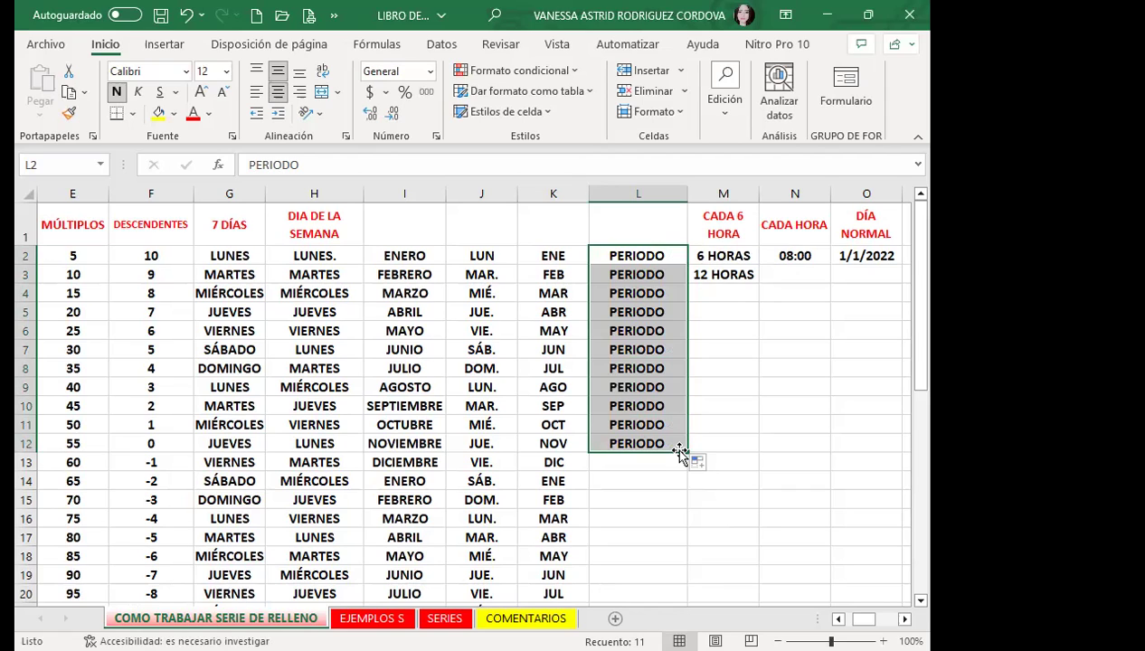
pyautogui.hotkey('ctrl', 'z')
pyautogui.hotkey('ctrl', 'z')
pyautogui.click(625, 268)
pyautogui.click(627, 258)
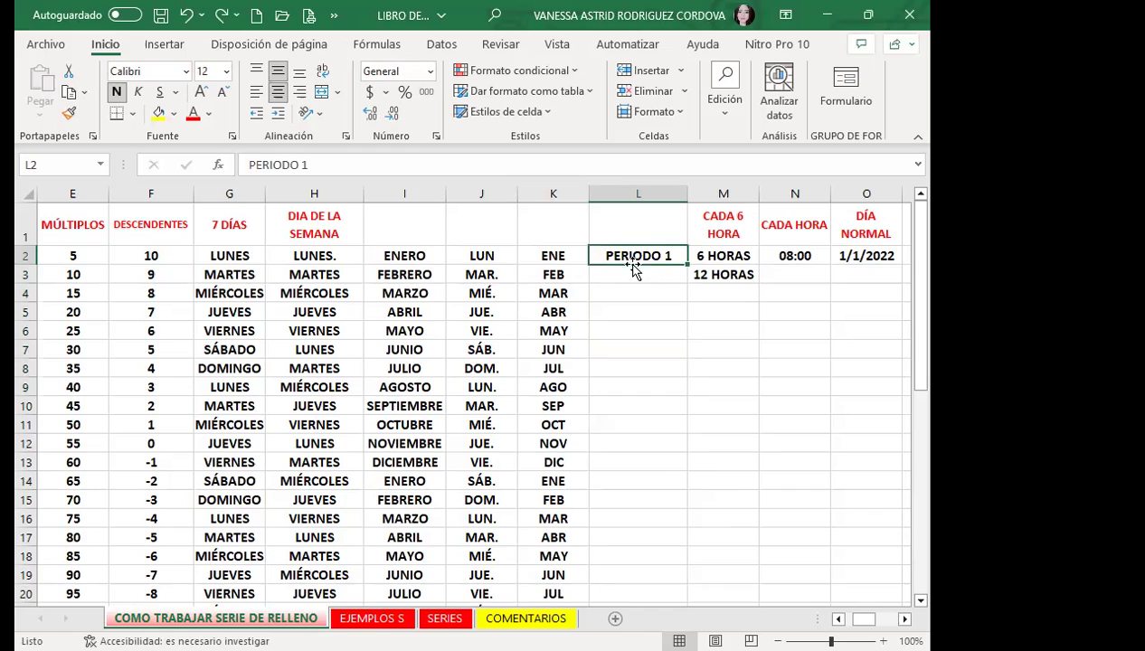
# Step: Double-click L2's fill handle to extend PERIODO 1 down to PERIODO 20 in row 21
pyautogui.doubleClick(690, 265)
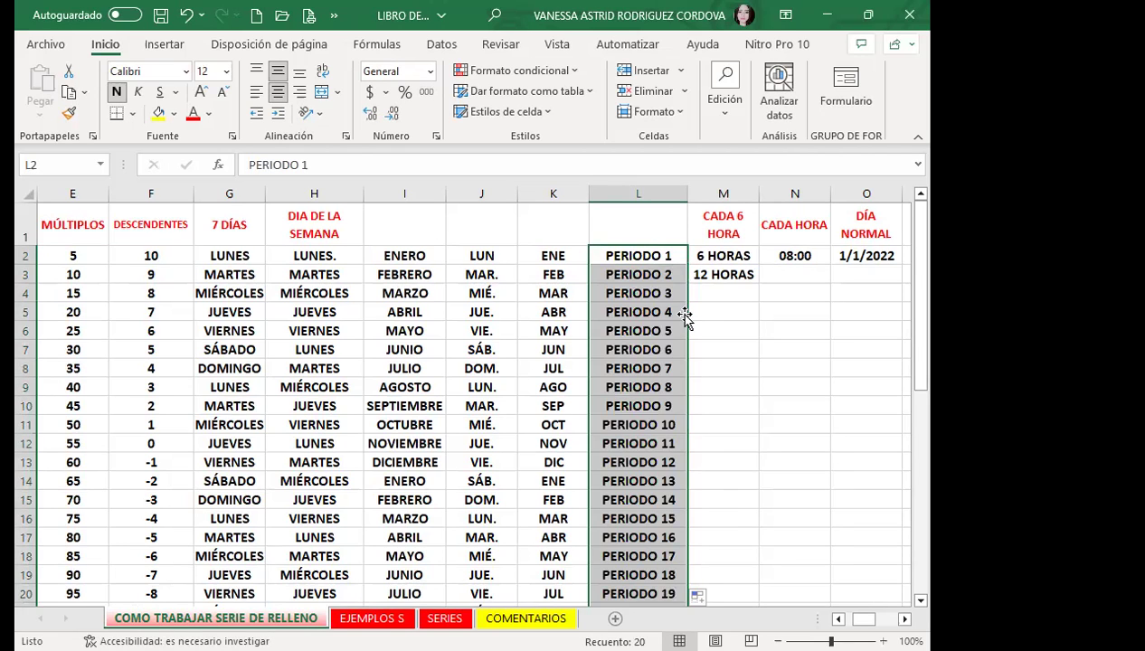
pyautogui.scroll(-1, 658, 480)
pyautogui.scroll(-1, 659, 480)
pyautogui.scroll(2, 647, 466)
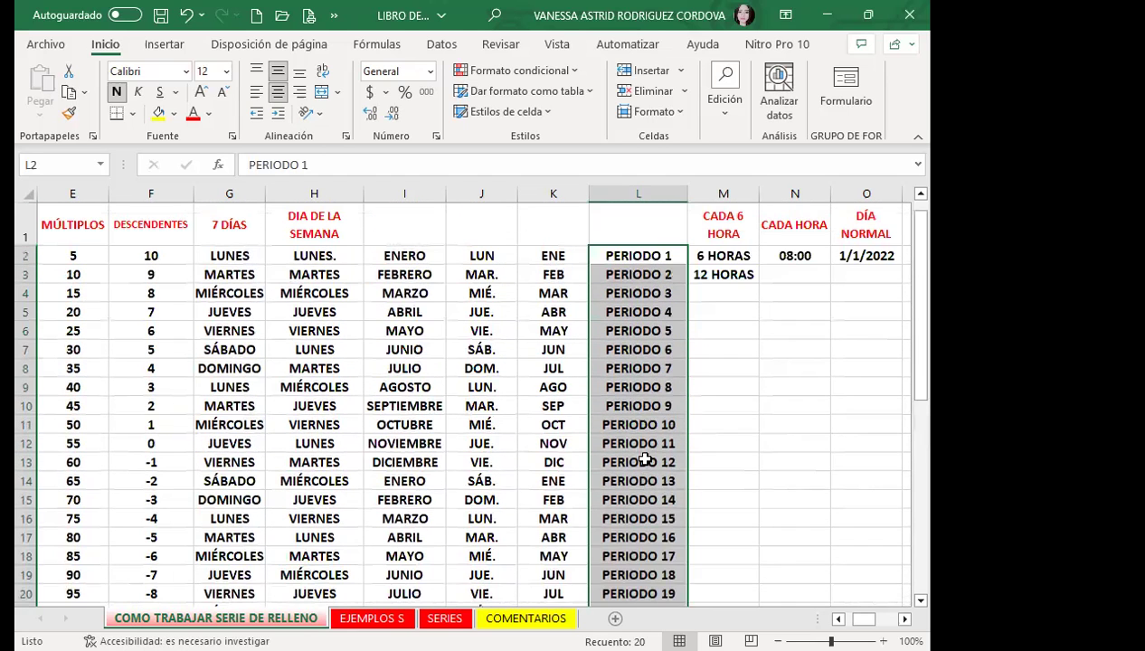
# Step: Verify PERIODO 2, PERIODO 5 and the final PERIODO 20 in the filled column
pyautogui.click(606, 275)
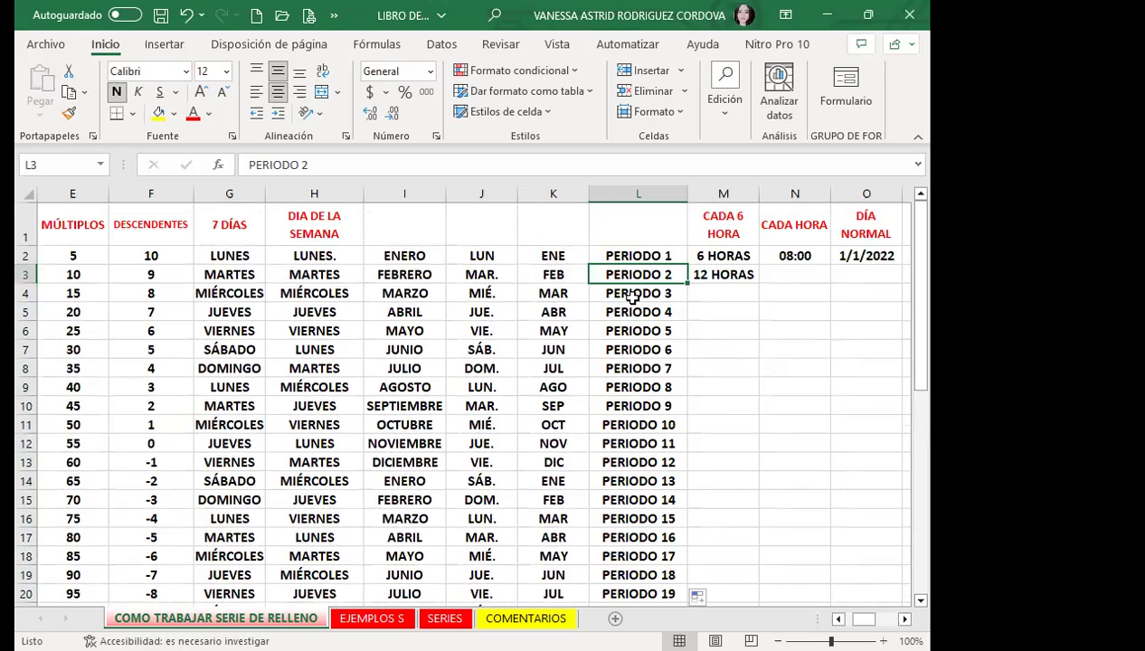
pyautogui.scroll(-1, 665, 451)
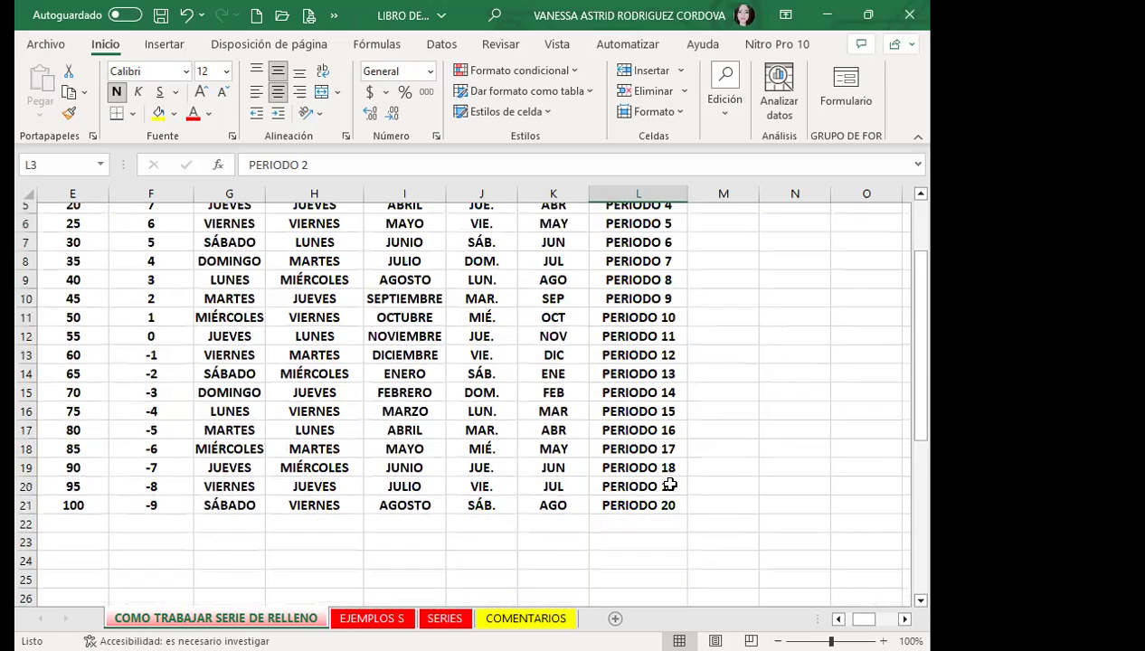
pyautogui.scroll(-1, 669, 470)
pyautogui.scroll(2, 669, 484)
pyautogui.click(647, 324)
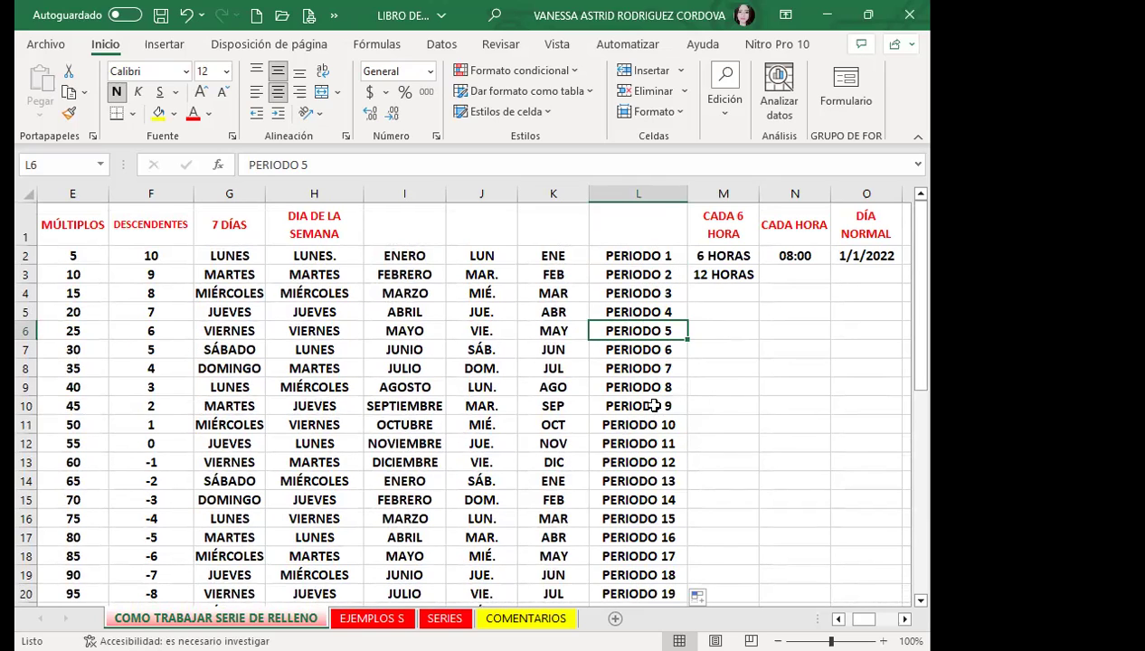
pyautogui.scroll(-1, 667, 474)
pyautogui.scroll(-1, 667, 474)
pyautogui.click(654, 454)
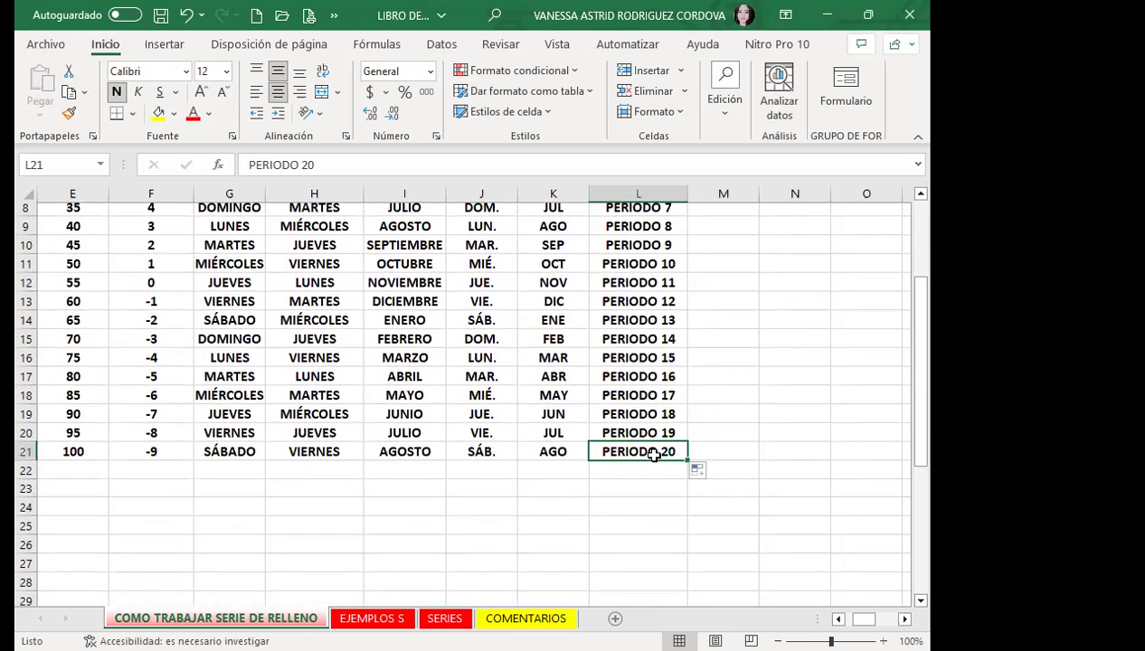
# Step: Recheck PERIODO 7, PERIODO 2 and PERIODO 20 in row 21
pyautogui.scroll(2, 653, 448)
pyautogui.scroll(1, 651, 438)
pyautogui.click(644, 370)
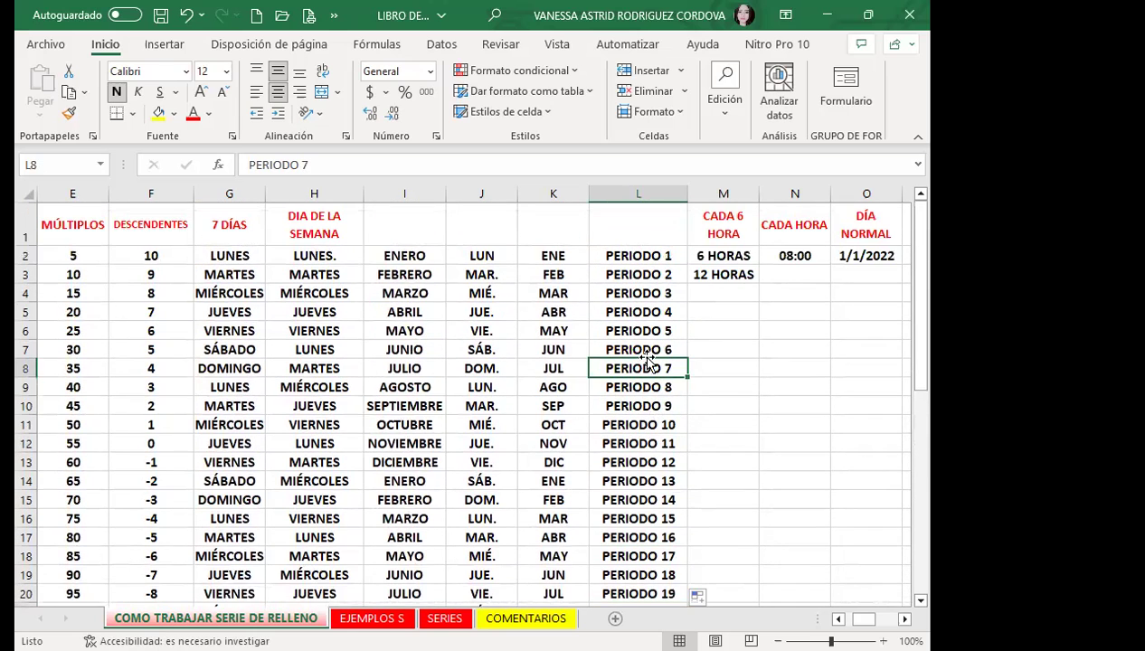
pyautogui.click(624, 269)
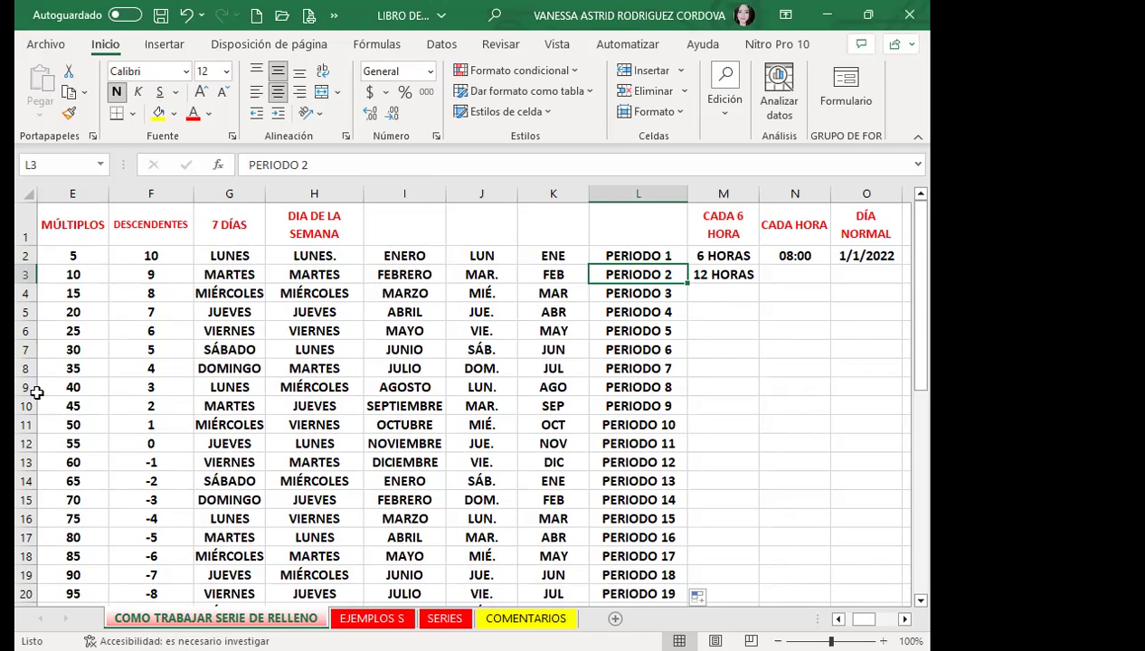
pyautogui.scroll(-1, 633, 409)
pyautogui.scroll(-1, 634, 409)
pyautogui.click(637, 450)
pyautogui.scroll(3, 637, 451)
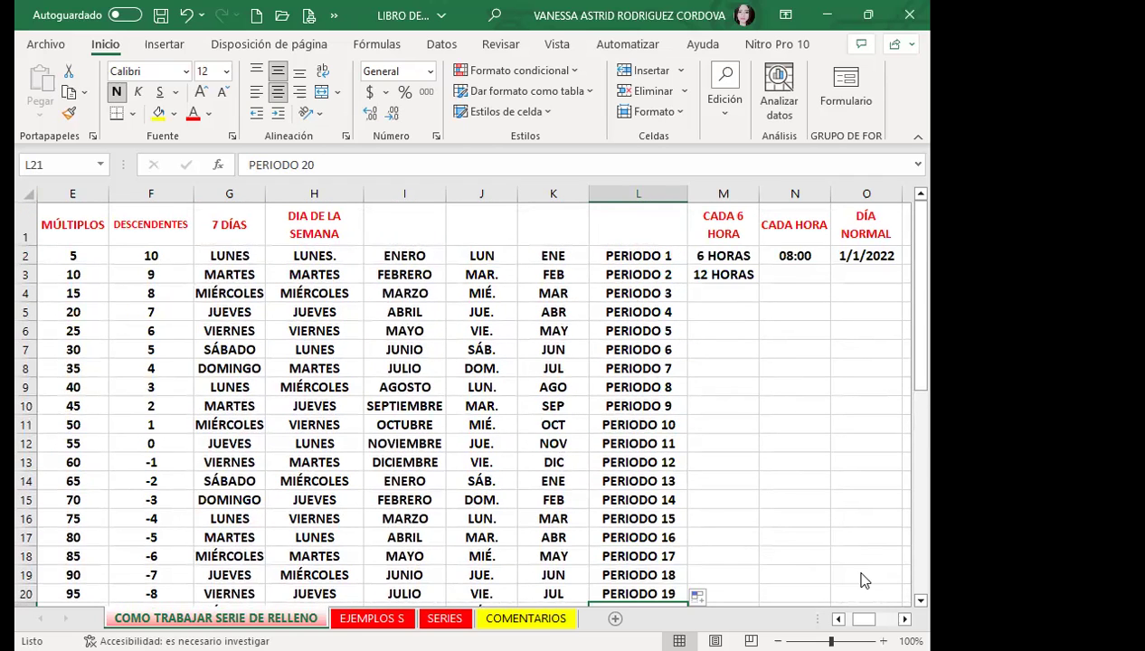
pyautogui.hscroll(2, 864, 581)
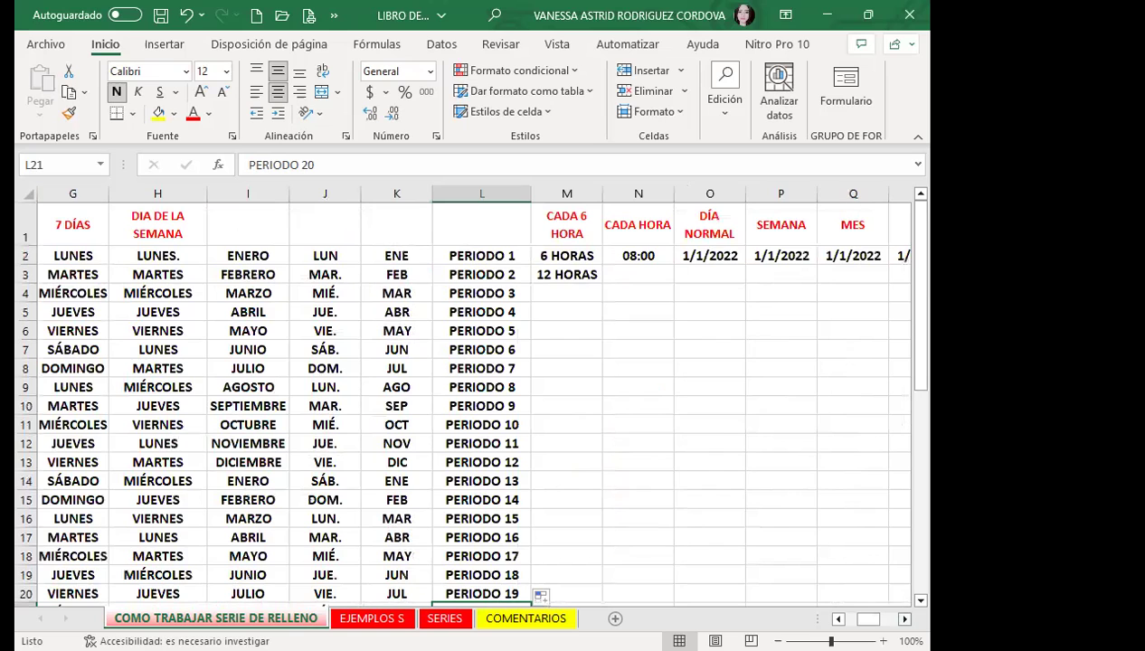
pyautogui.hscroll(1, 847, 599)
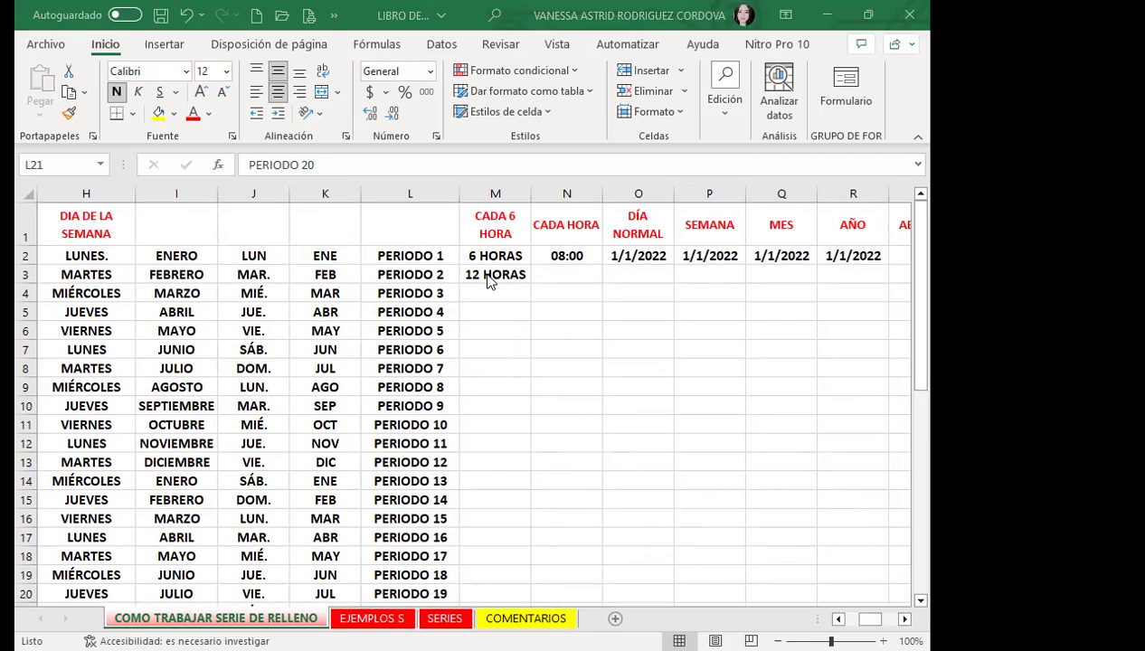
pyautogui.moveTo(488, 256); pyautogui.dragTo(492, 267)
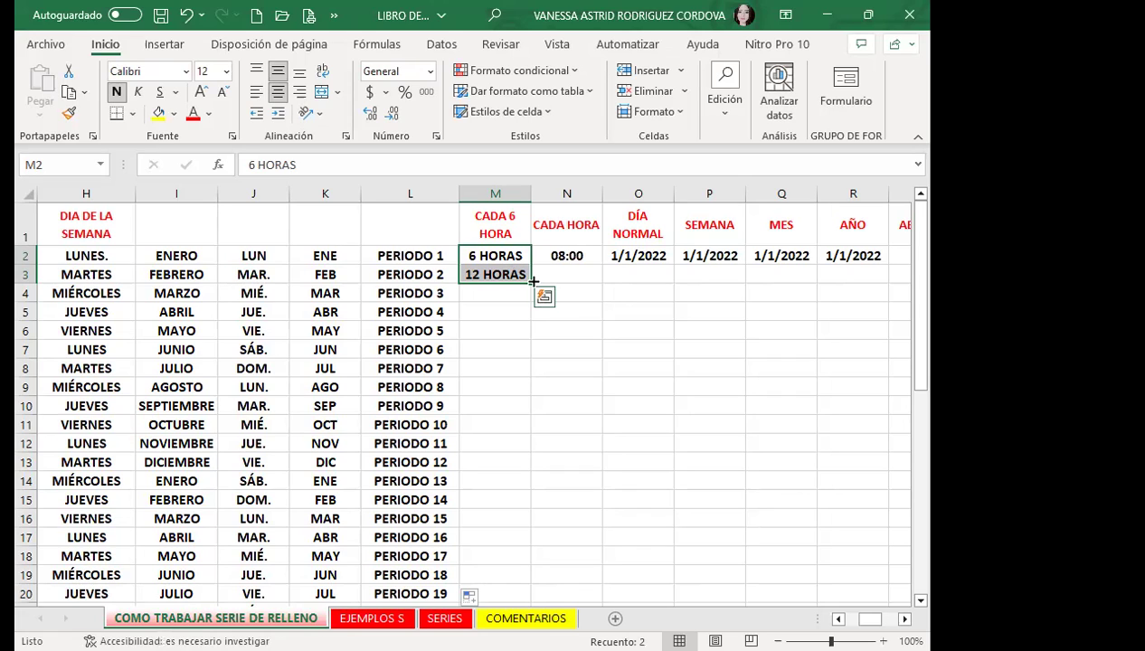
# Step: Fill the M2:M3 six-hour pattern down to M21 and check 12 HORAS
pyautogui.doubleClick(533, 281)
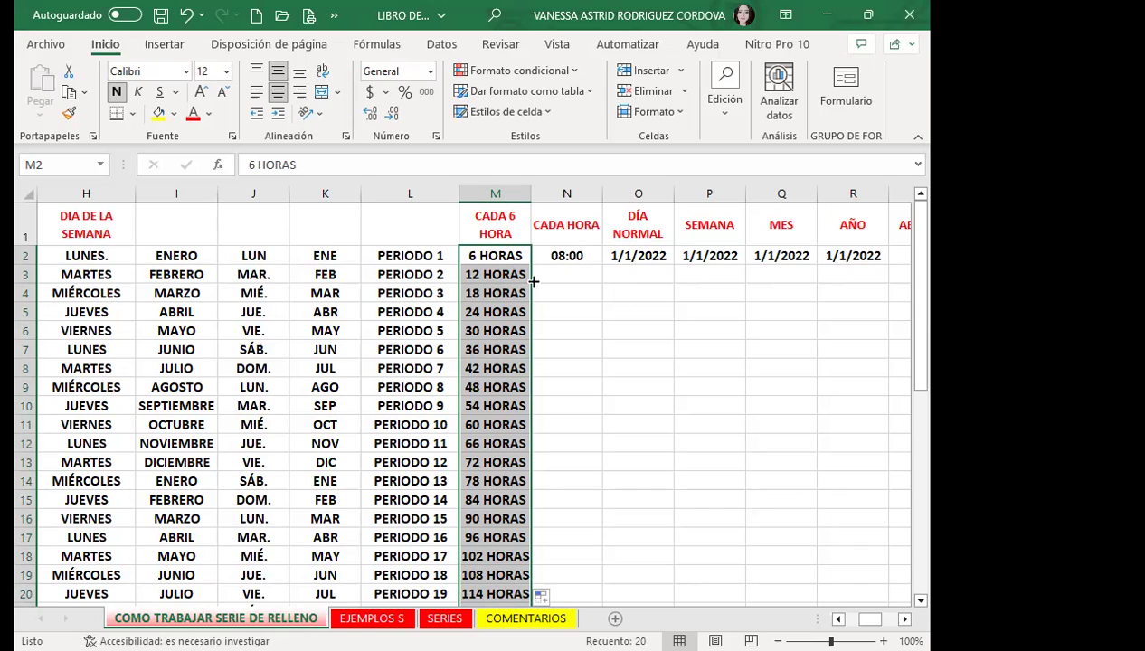
pyautogui.press('Down')
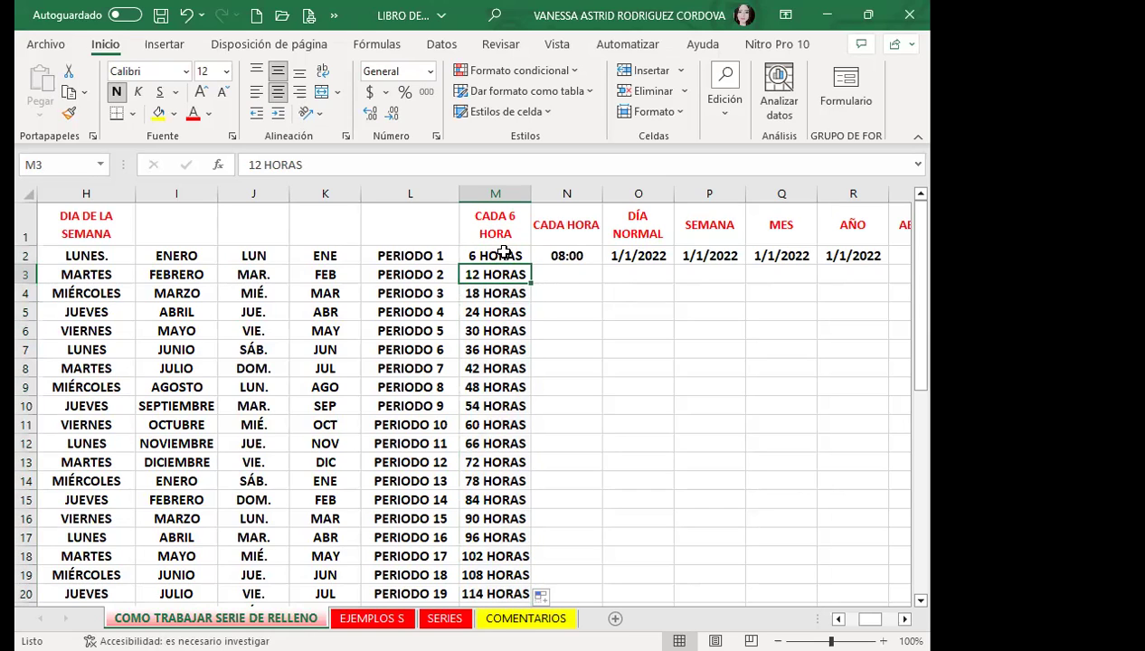
pyautogui.click(478, 256)
pyautogui.click(478, 279)
pyautogui.click(475, 317)
# Step: Check 54 HORAS, 114 HORAS and the final 120 HORAS further down the column
pyautogui.click(475, 331)
pyautogui.click(475, 368)
pyautogui.click(474, 406)
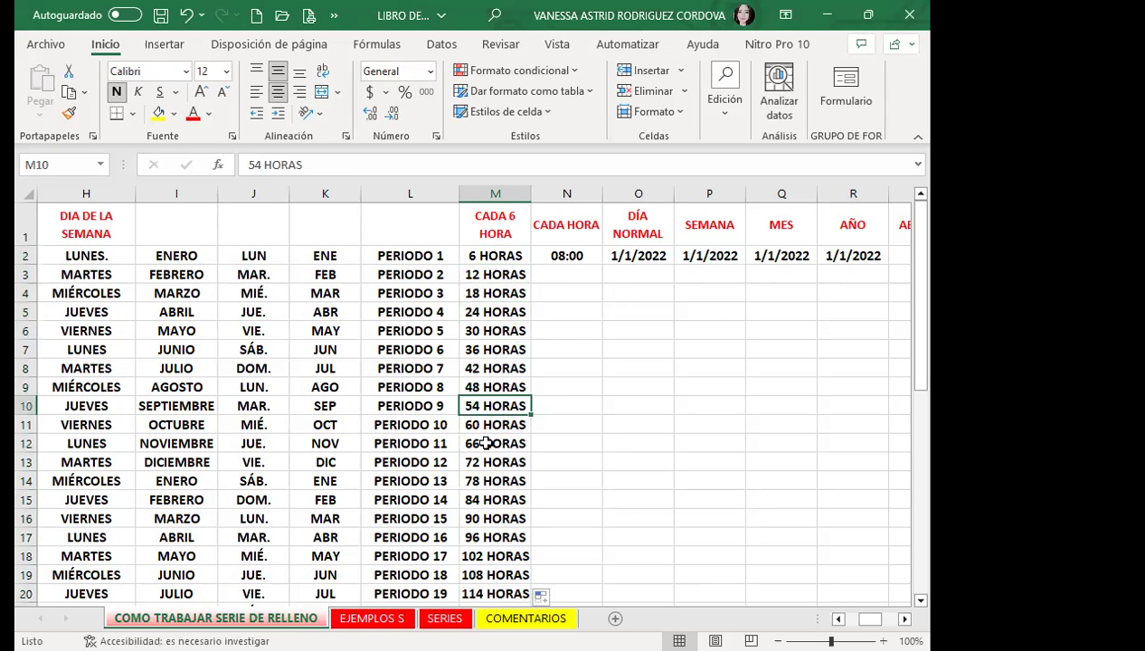
pyautogui.scroll(-2, 477, 439)
pyautogui.click(477, 436)
pyautogui.scroll(3, 470, 389)
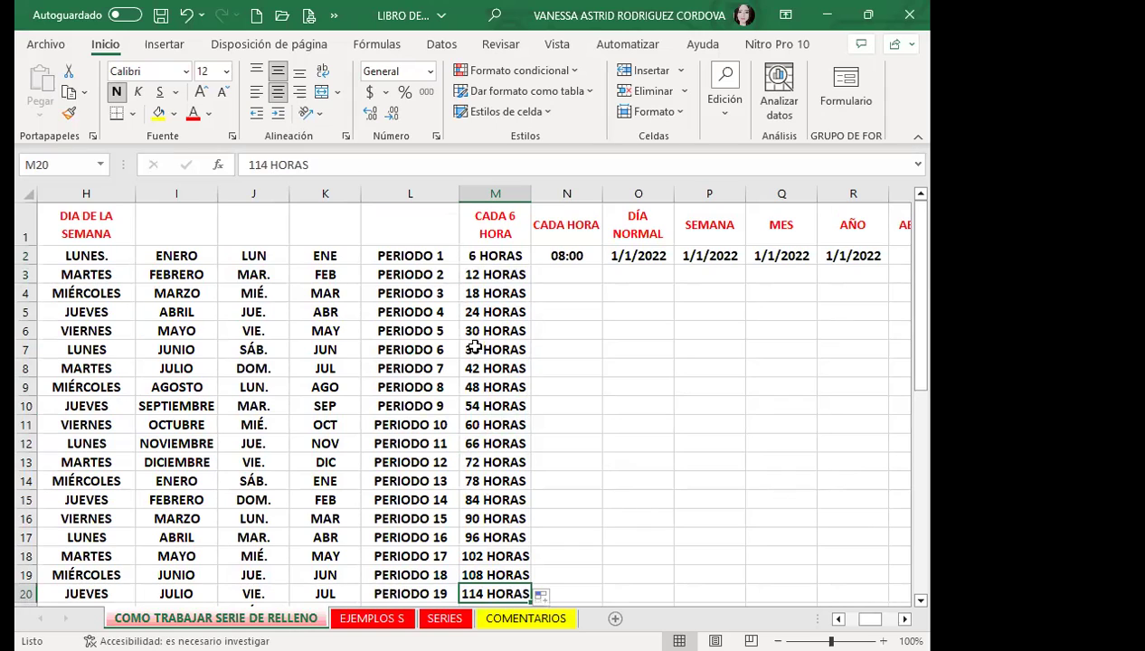
pyautogui.scroll(-1, 475, 426)
pyautogui.click(472, 504)
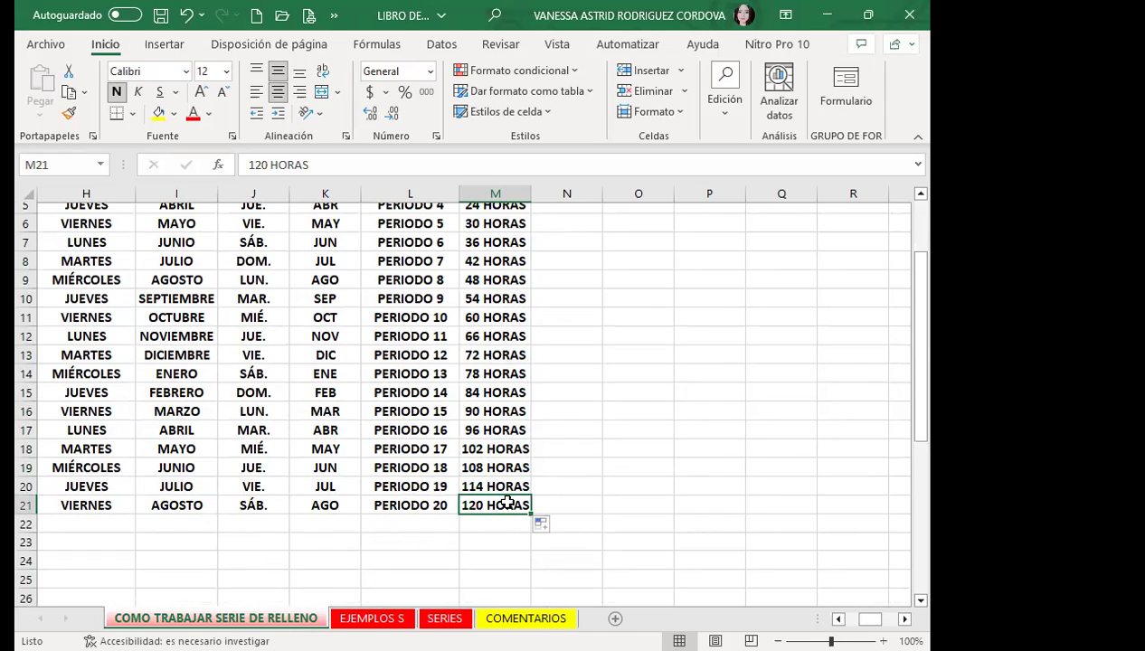
pyautogui.scroll(2, 509, 489)
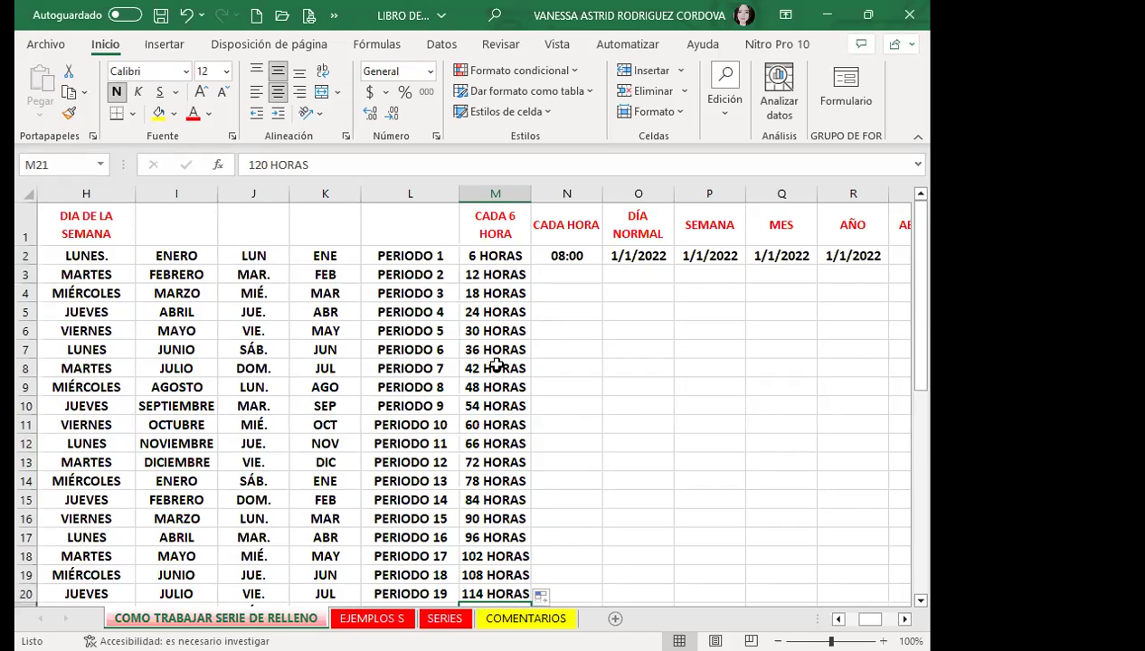
pyautogui.click(579, 255)
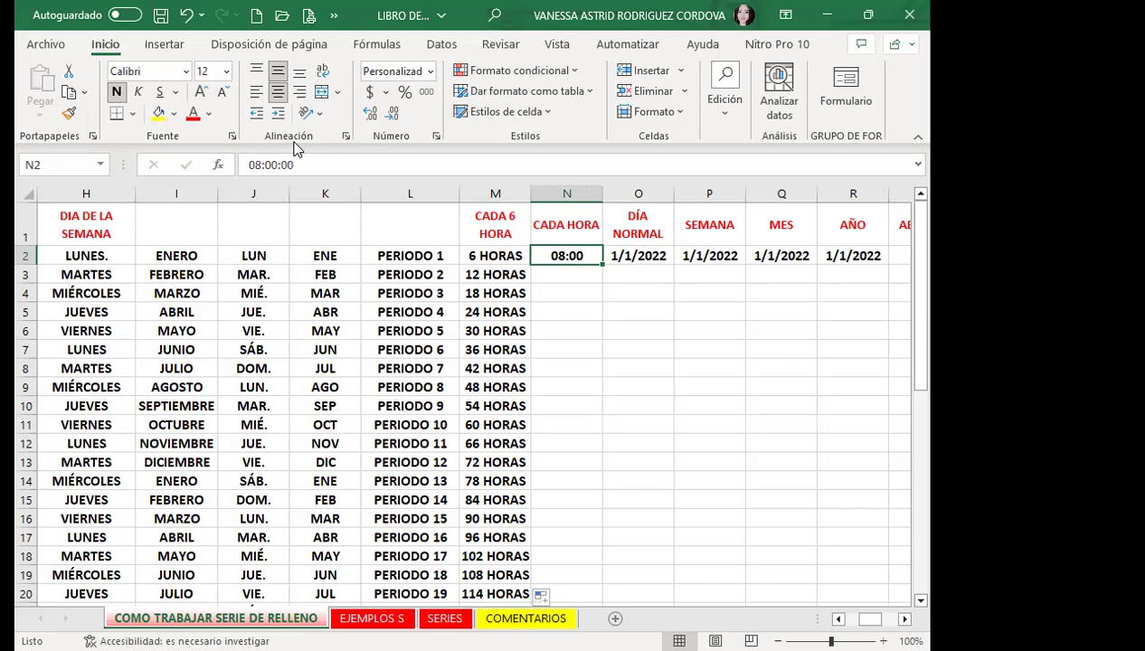
# Step: Fill hourly times down column N and check 08:00, 09:00, 12:00, 13:00 and 03:00
pyautogui.doubleClick(600, 265)
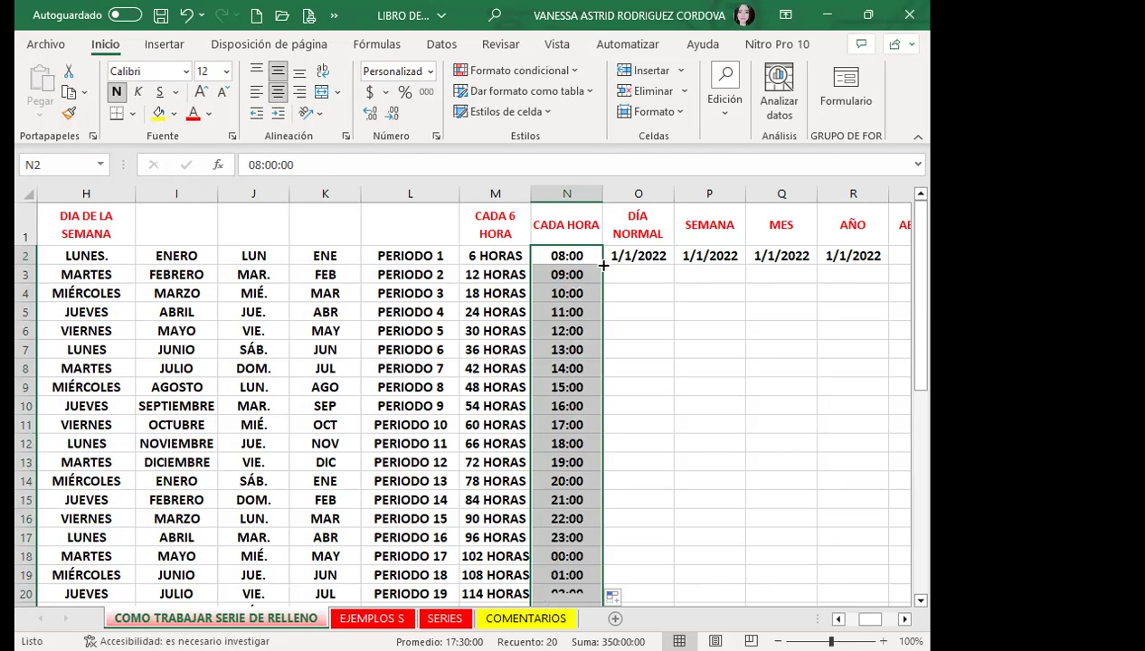
pyautogui.click(586, 327)
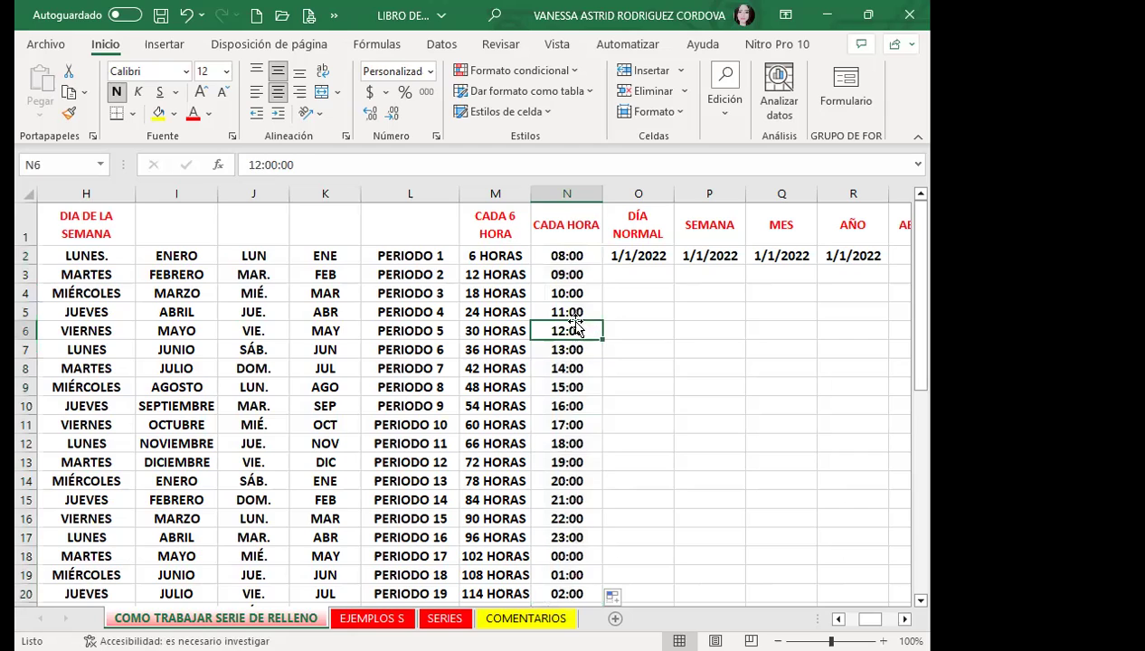
pyautogui.click(586, 256)
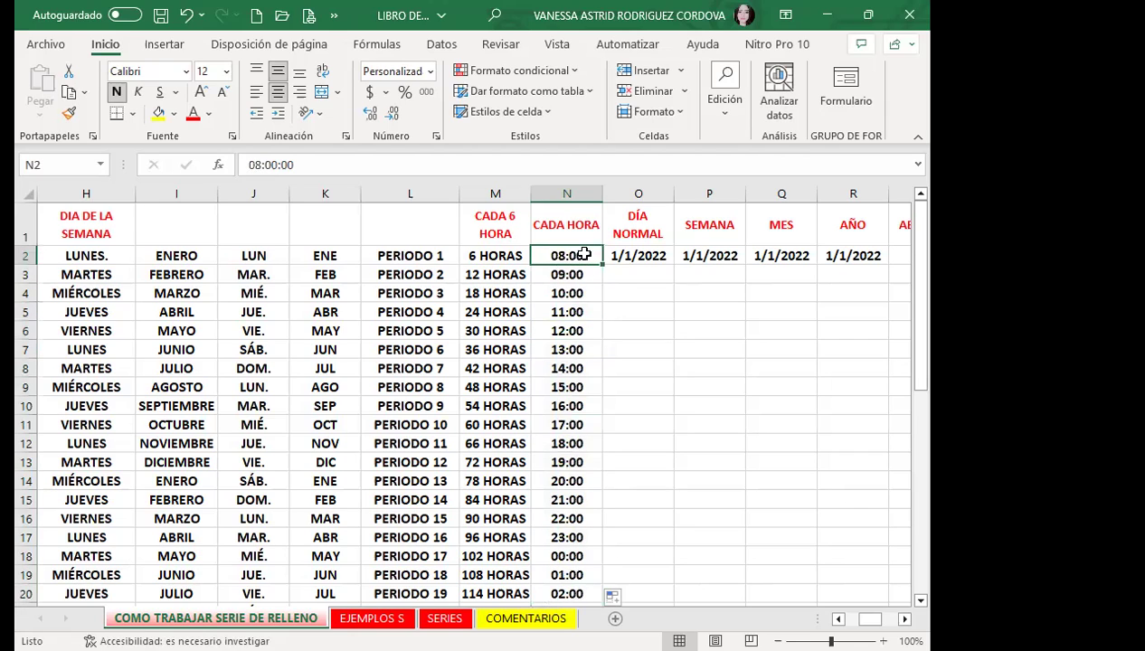
pyautogui.click(594, 279)
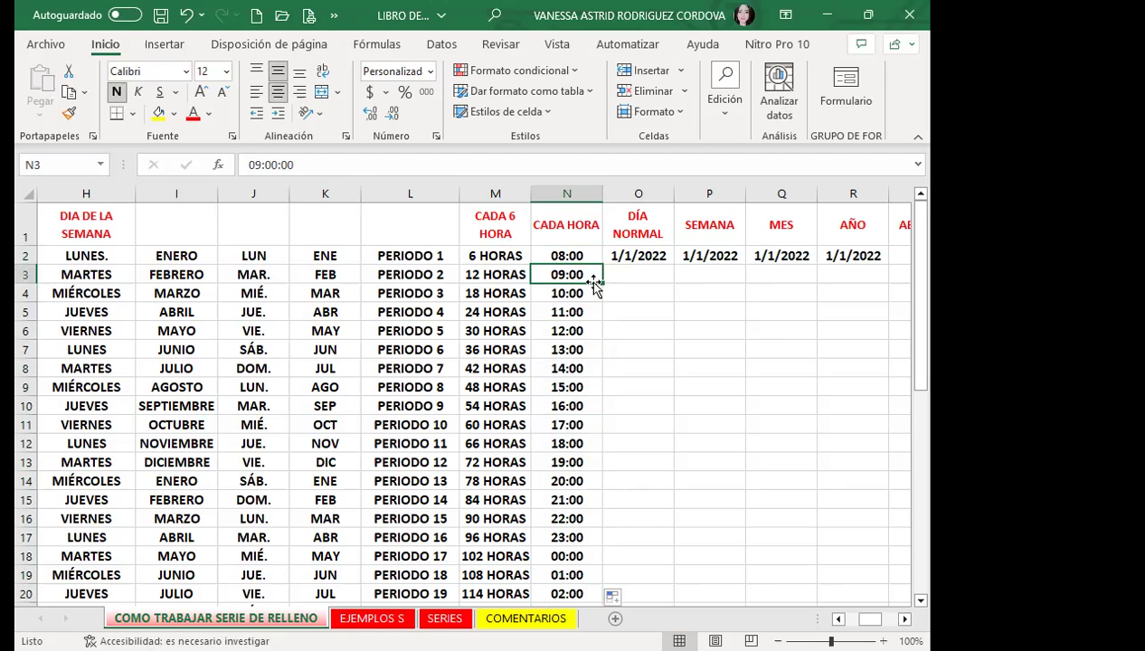
pyautogui.scroll(-2, 579, 347)
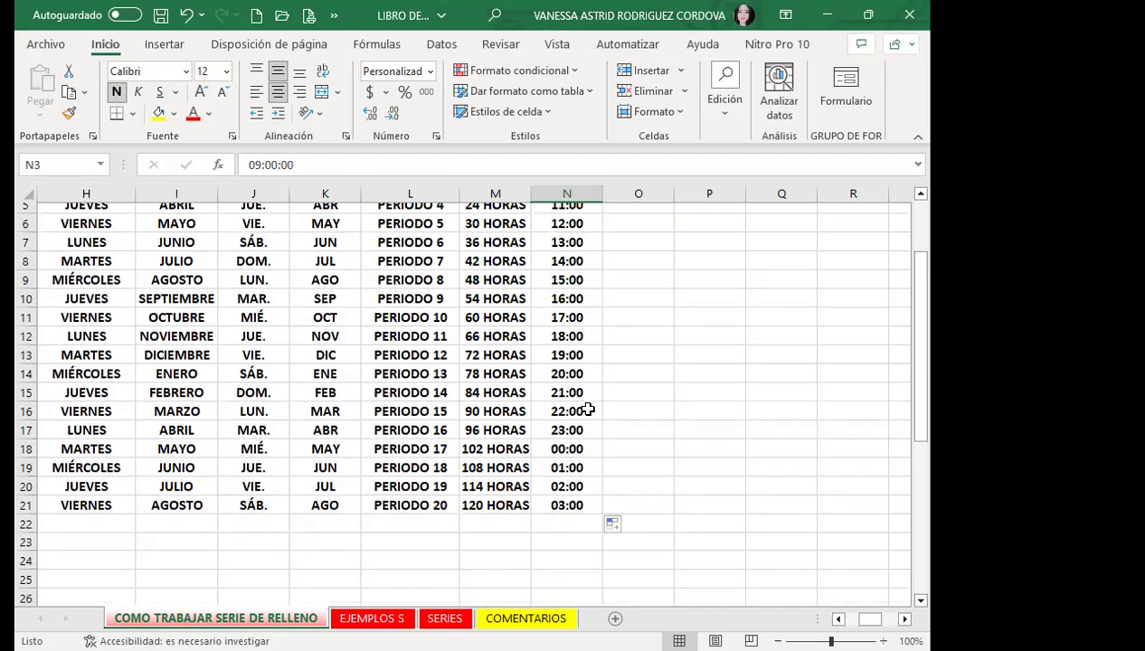
pyautogui.click(588, 503)
pyautogui.scroll(2, 586, 411)
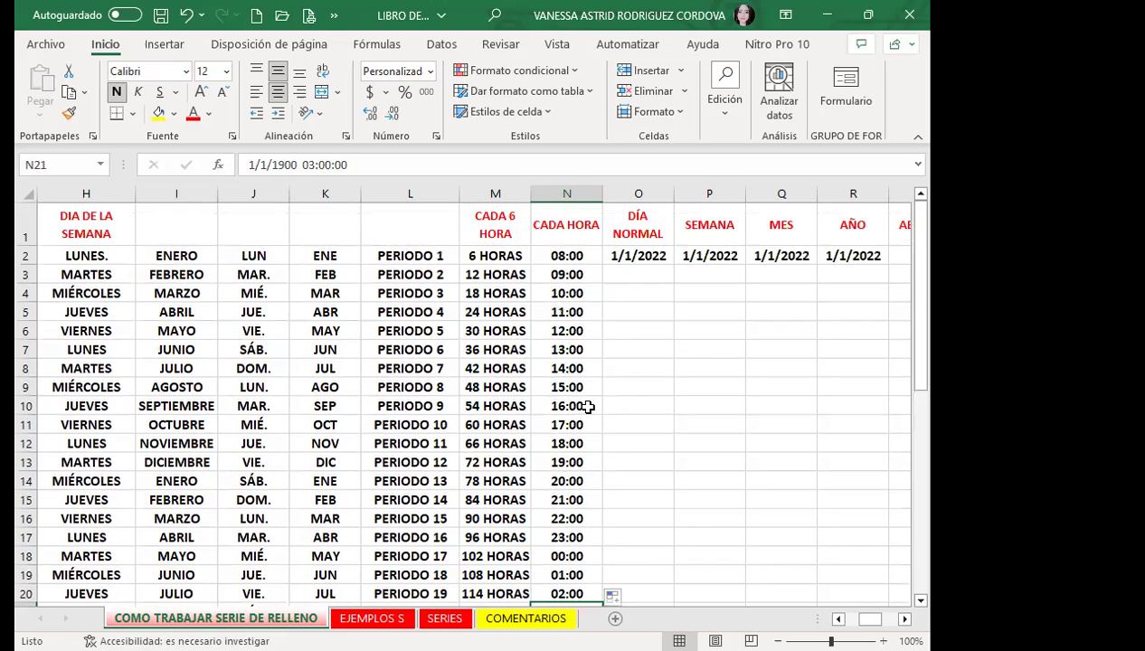
pyautogui.click(580, 350)
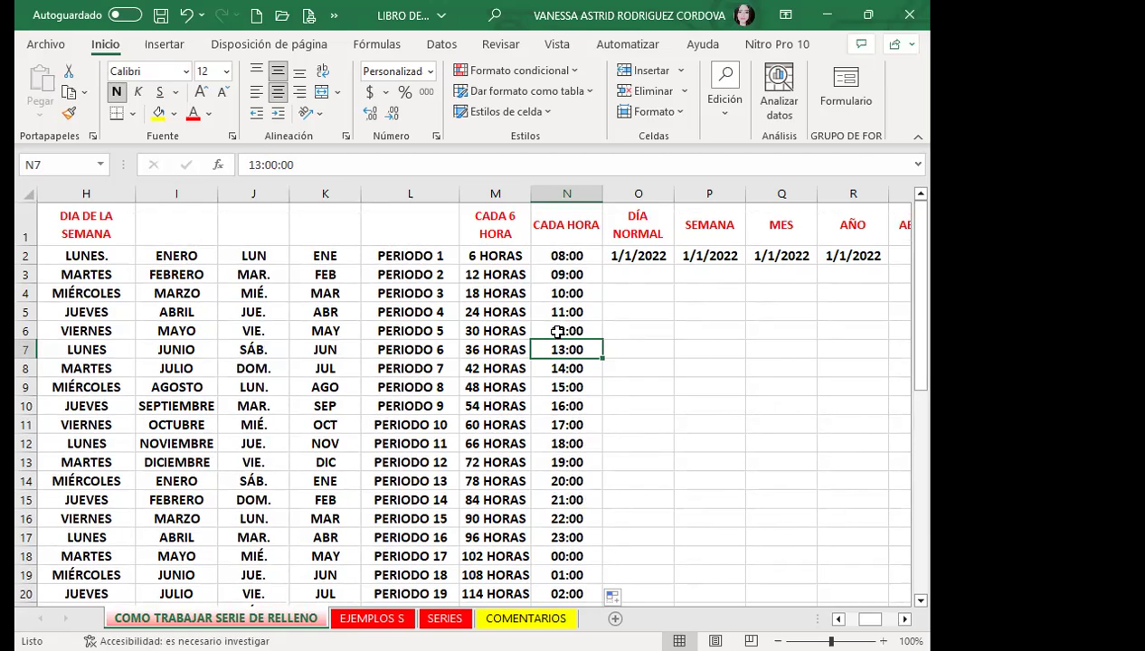
# Step: Edit the time in N7 and confirm the entry
pyautogui.scroll(-2, 556, 325)
pyautogui.scroll(1, 559, 272)
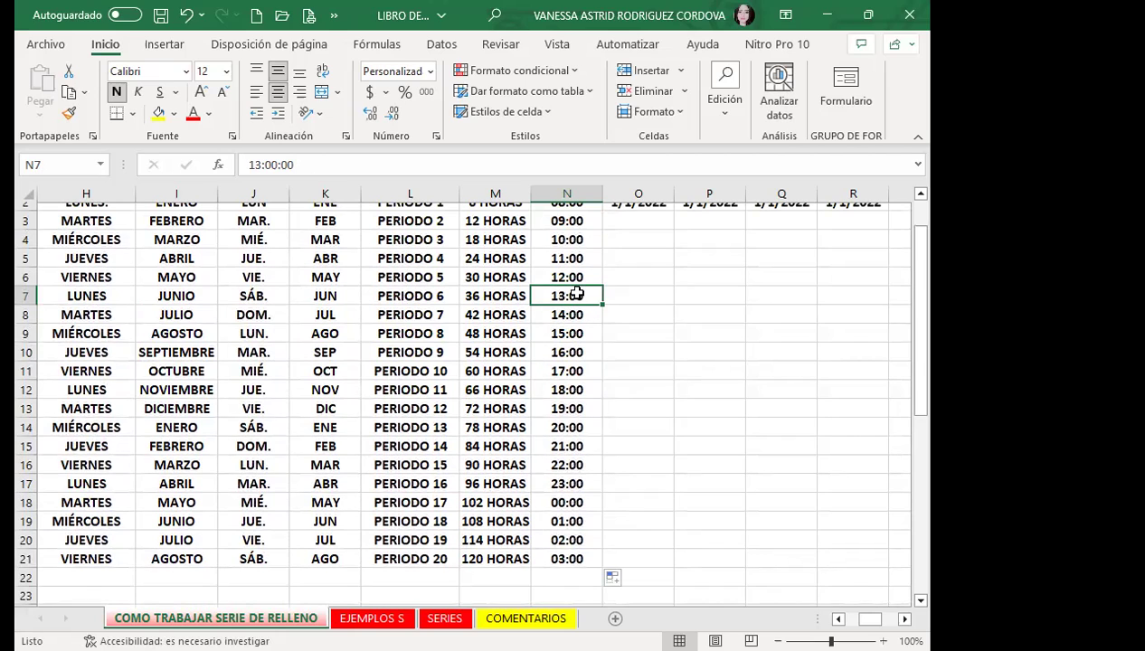
pyautogui.doubleClick(576, 294)
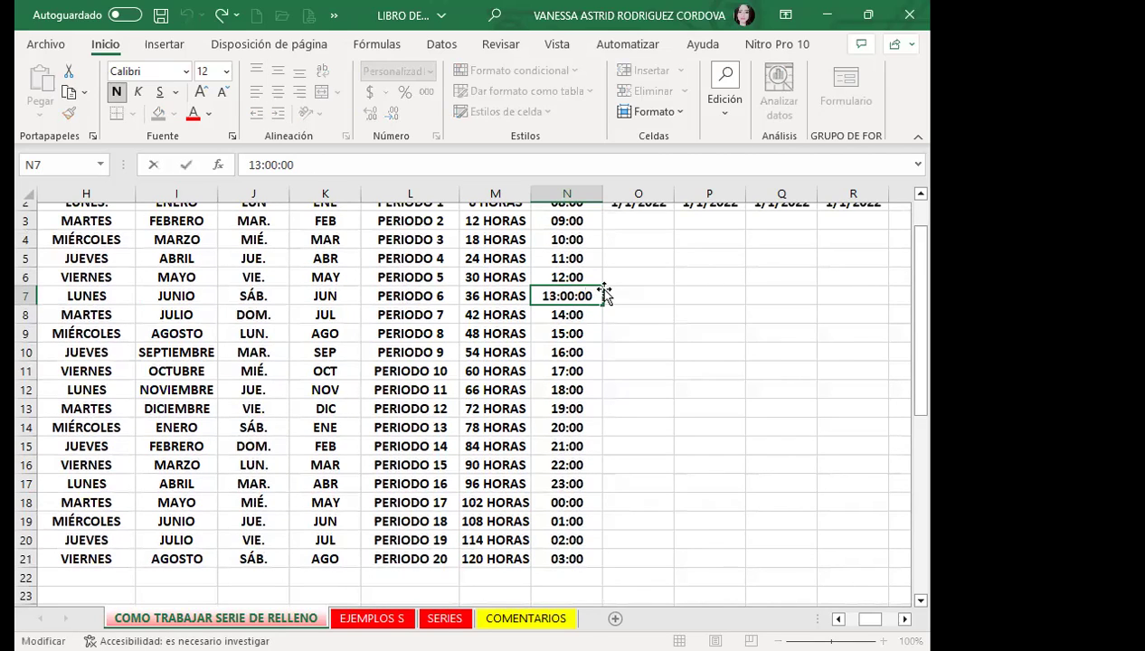
pyautogui.press('Left')
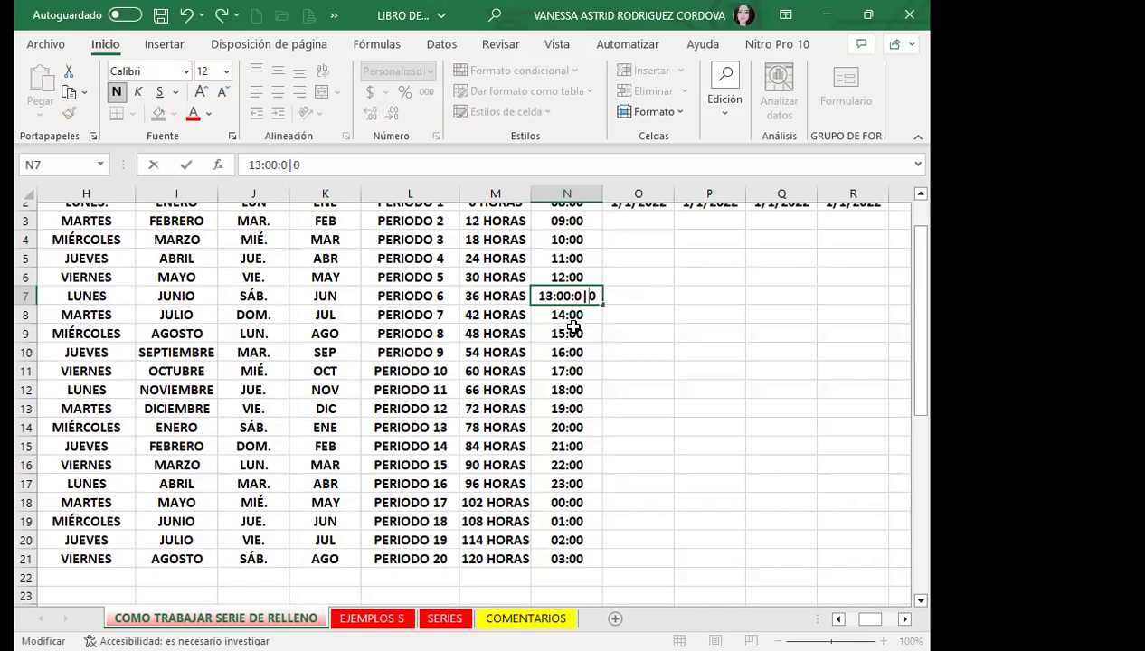
pyautogui.click(574, 348)
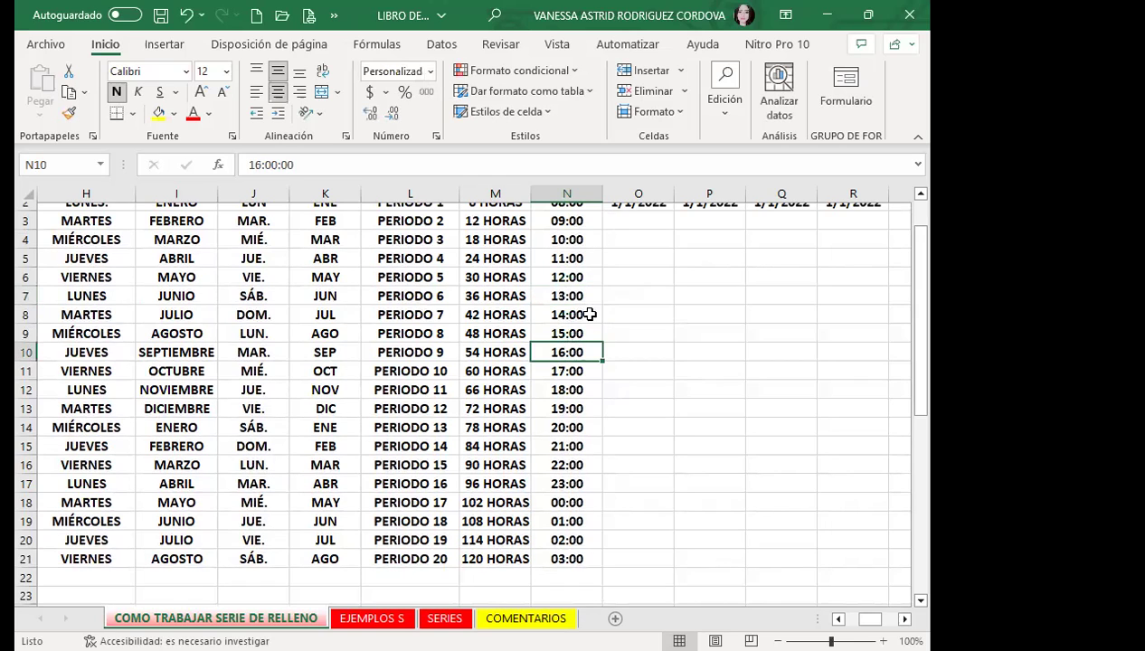
# Step: Inspect 23:00 in N17, midnight in N18, 01:00 in N19, then N4
pyautogui.click(579, 481)
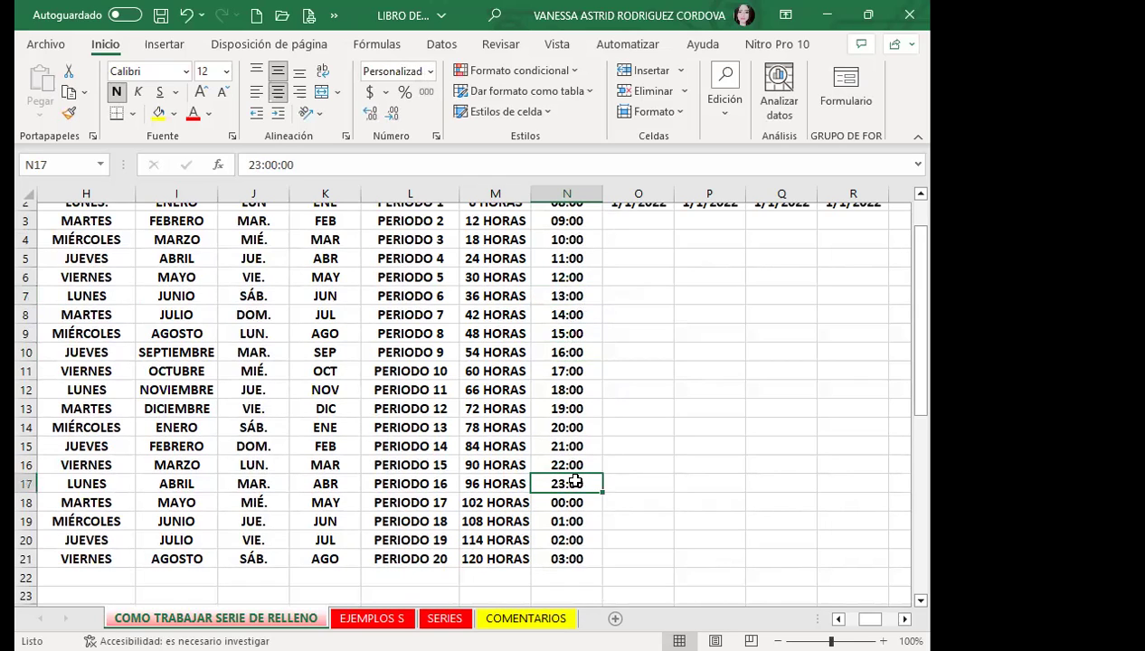
pyautogui.click(583, 506)
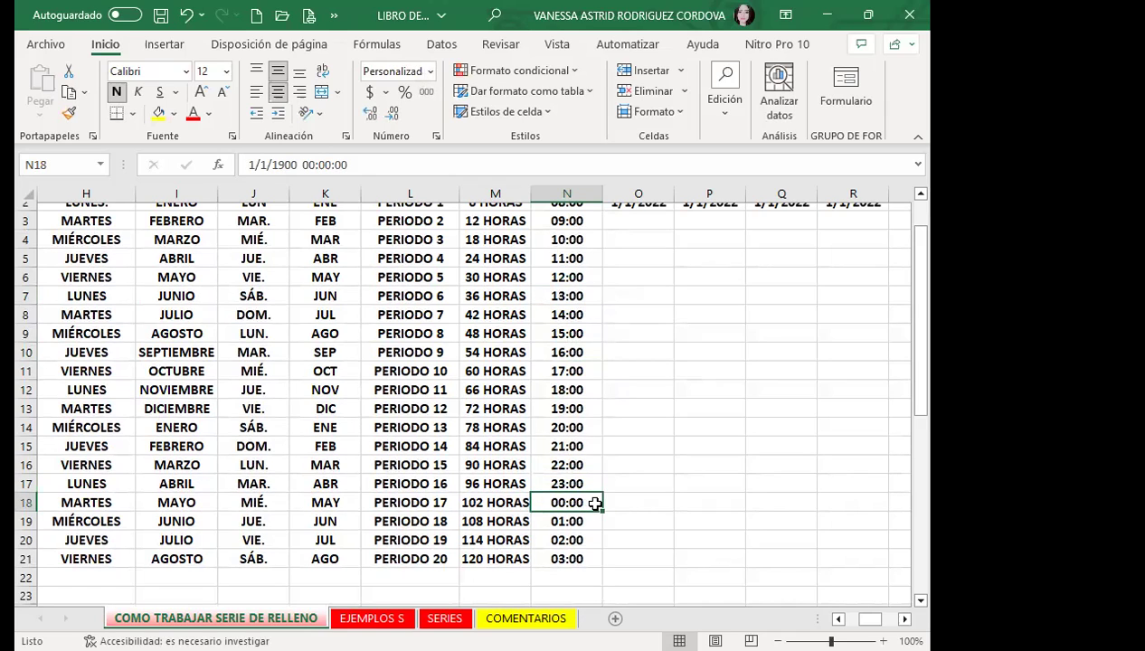
pyautogui.click(570, 515)
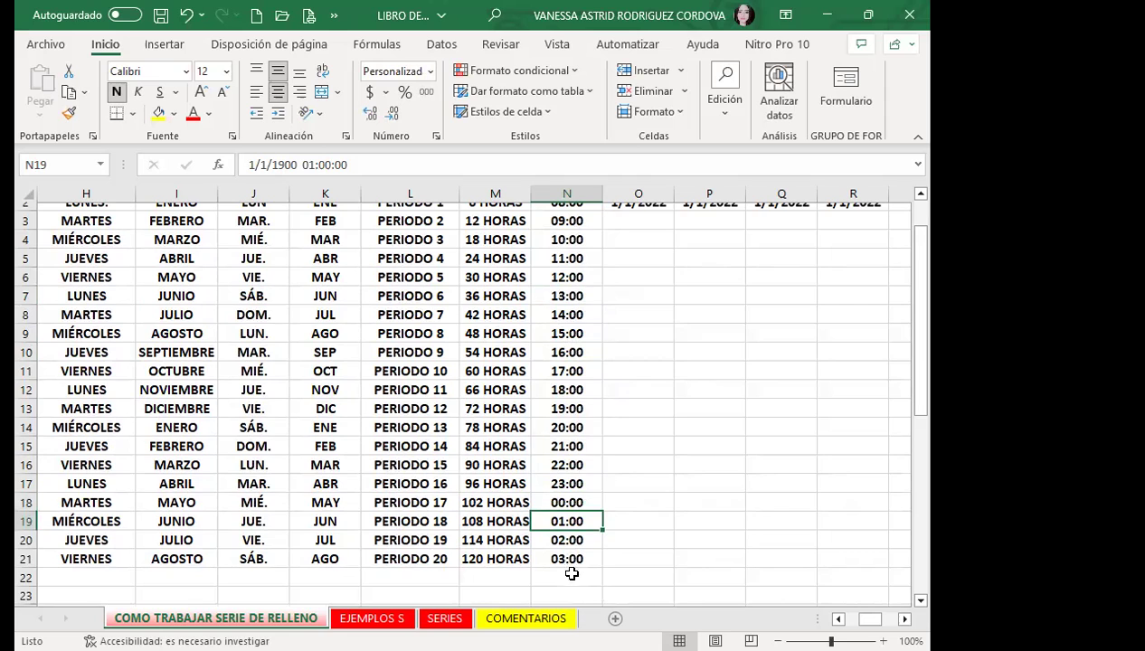
pyautogui.scroll(1, 588, 477)
pyautogui.click(558, 298)
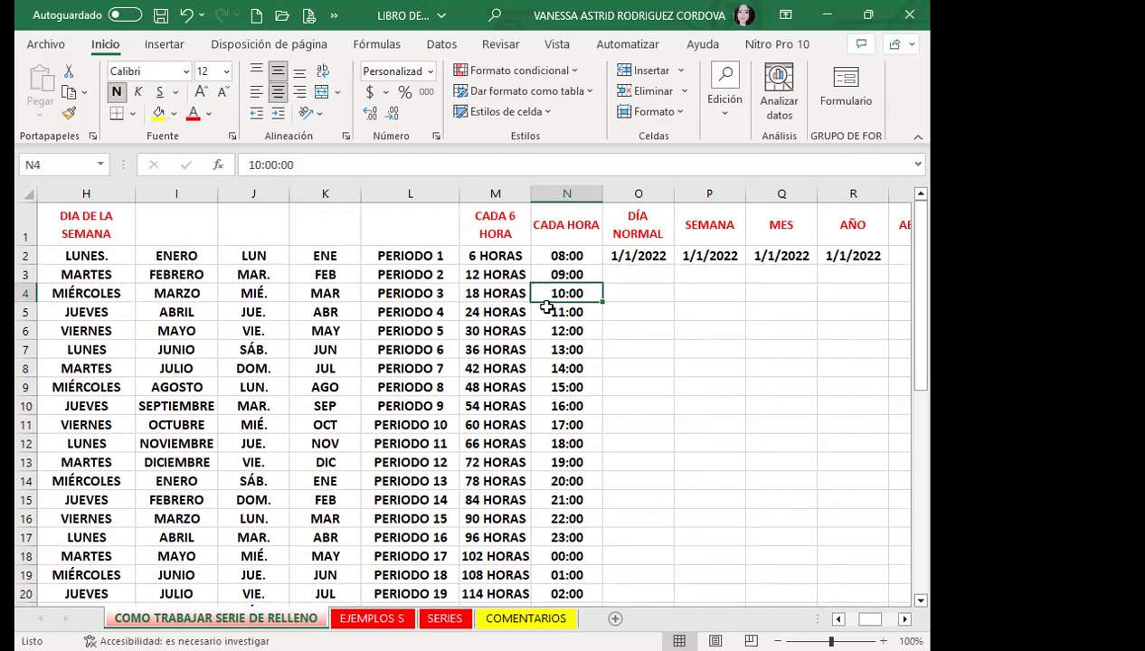
pyautogui.click(633, 309)
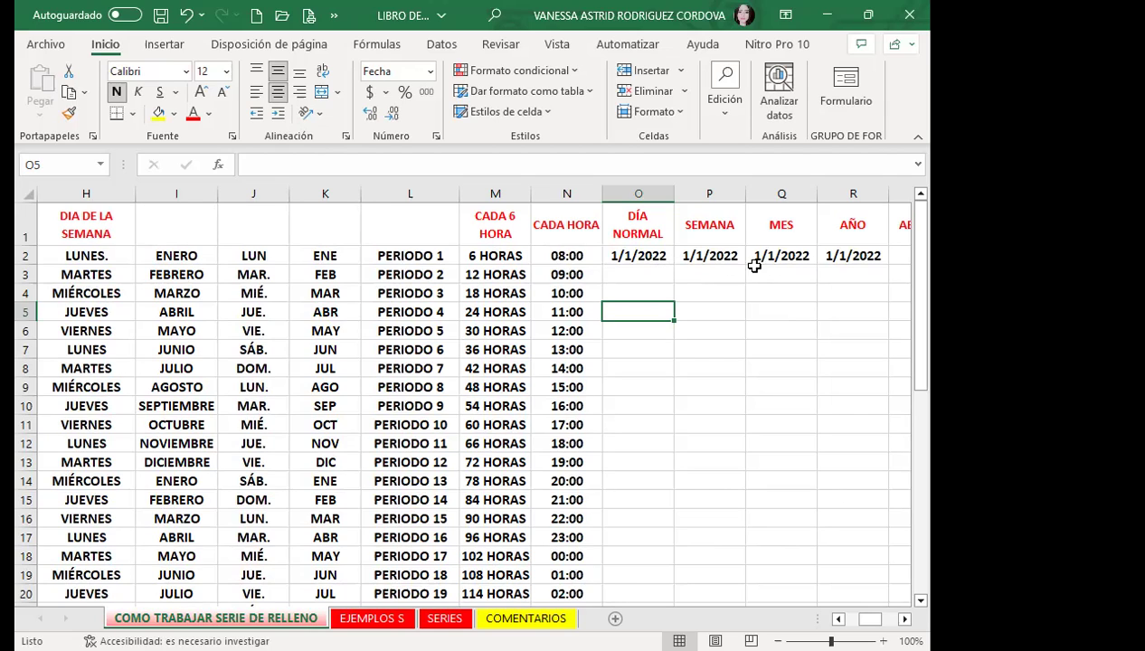
# Step: Fill O2's 1/1/2022 down column O as daily dates and check the first few
pyautogui.click(624, 257)
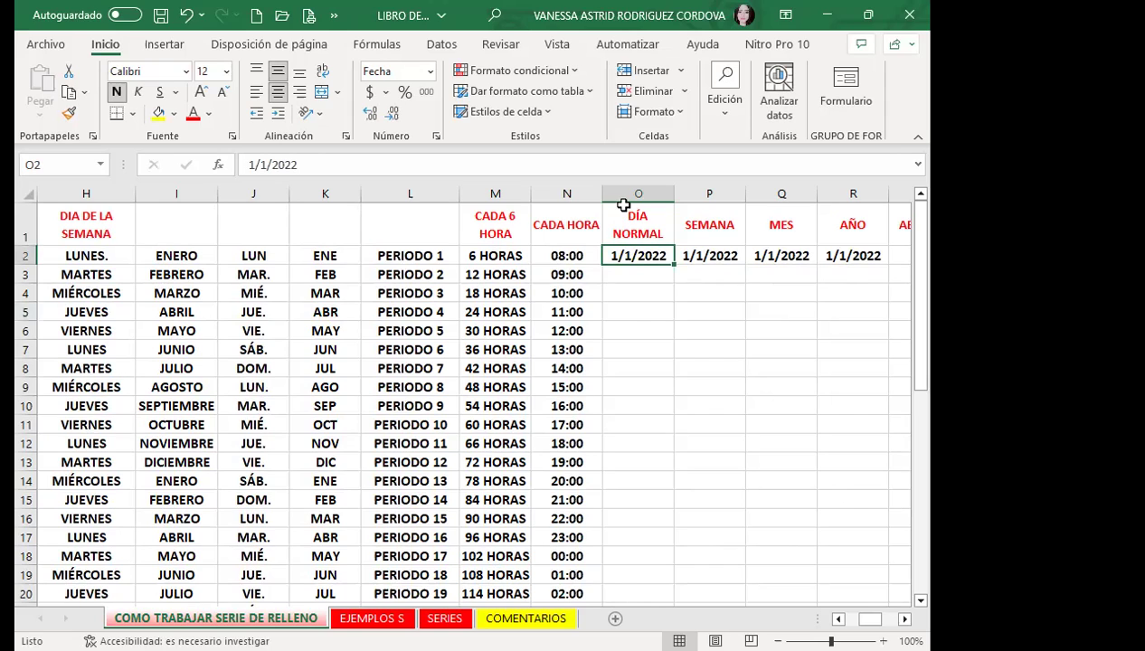
pyautogui.doubleClick(673, 265)
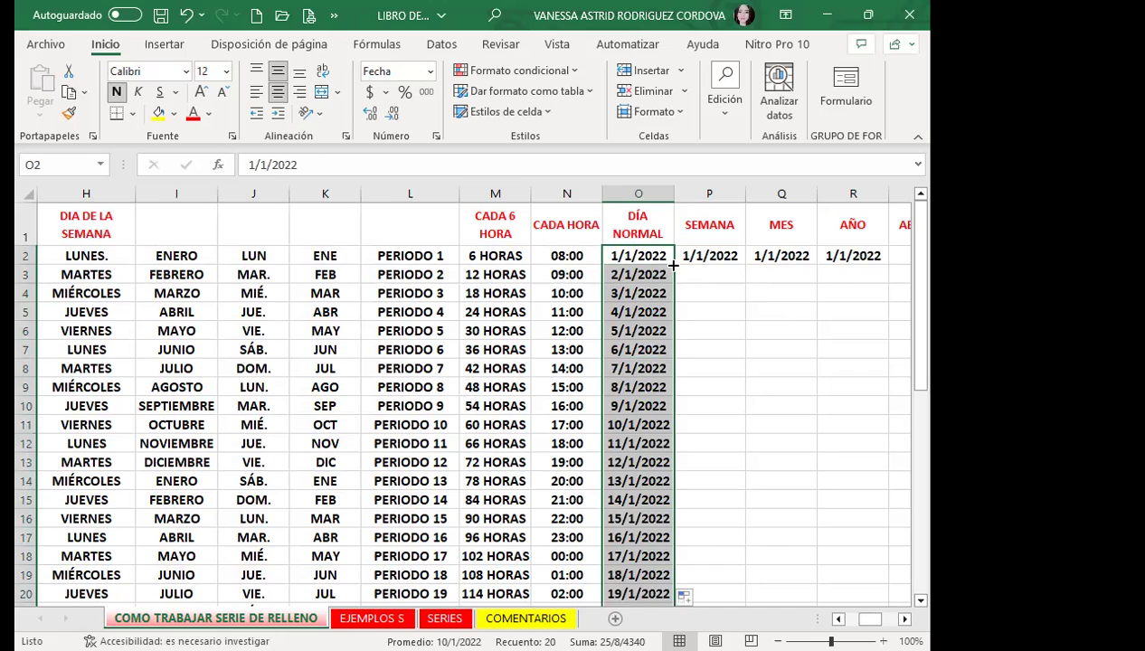
pyautogui.click(624, 256)
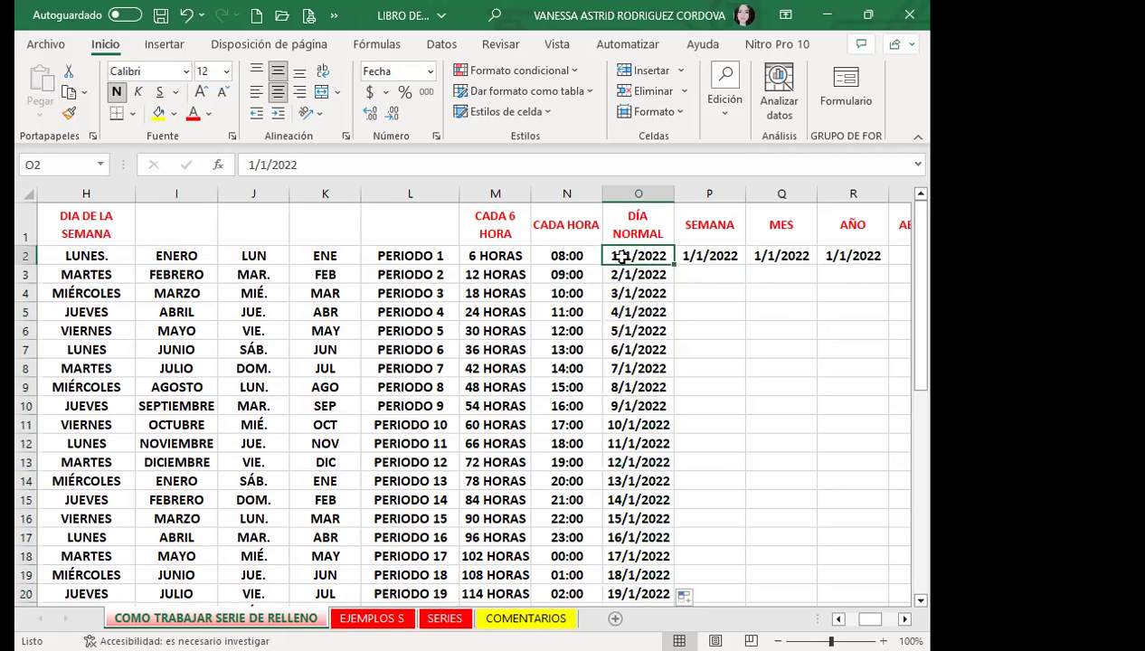
pyautogui.click(621, 274)
pyautogui.click(623, 294)
pyautogui.click(615, 312)
pyautogui.click(619, 330)
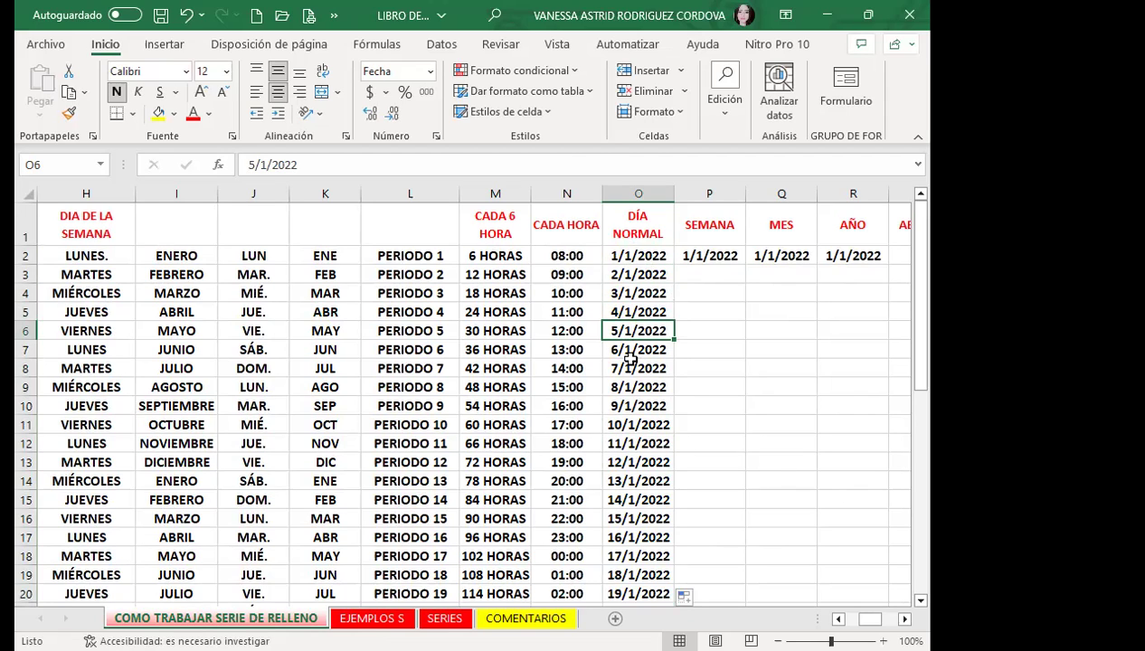
# Step: Check the final date 20/1/2022 in O21, then return to O5 and O2
pyautogui.scroll(-2, 630, 360)
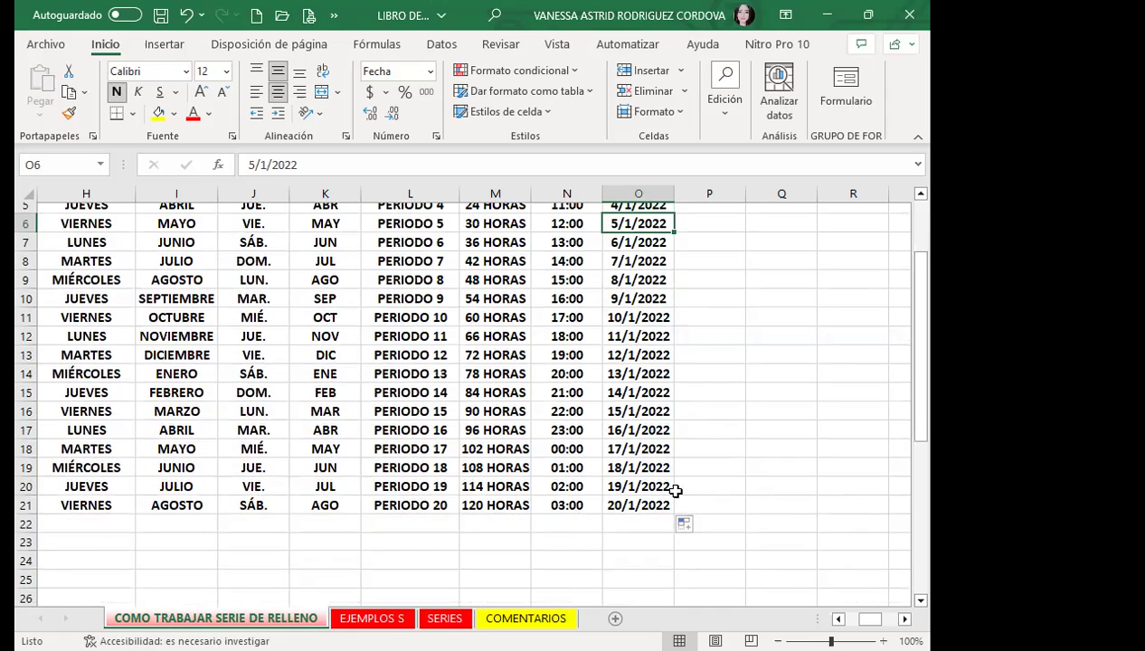
pyautogui.press('Down')
pyautogui.press('Down')
pyautogui.press('Down')
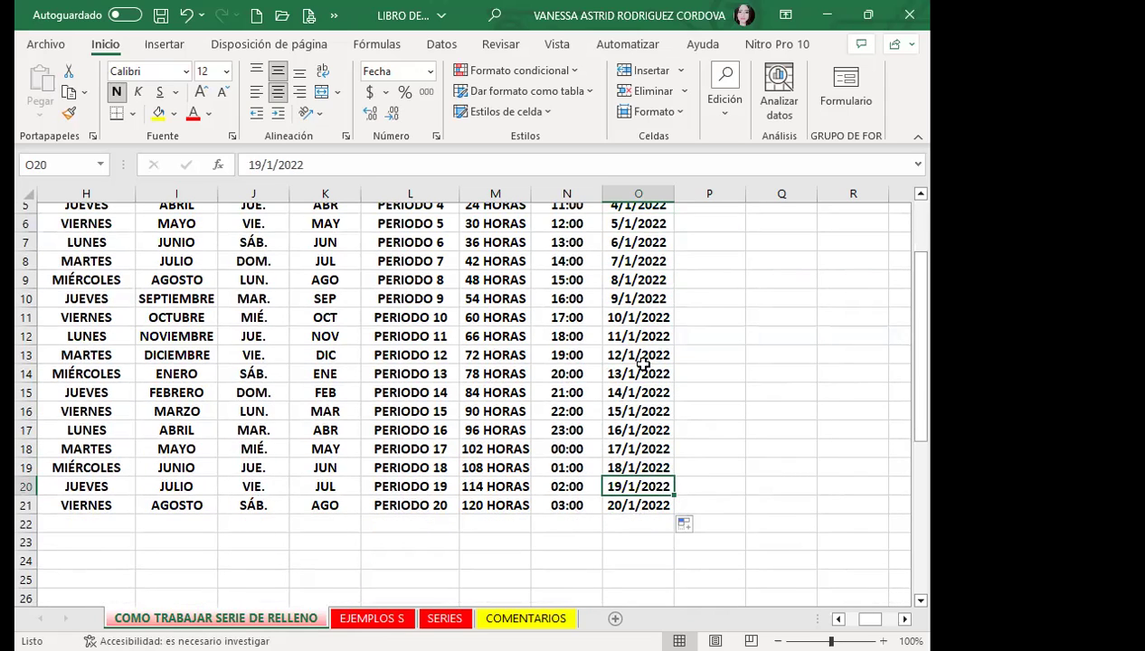
pyautogui.click(627, 512)
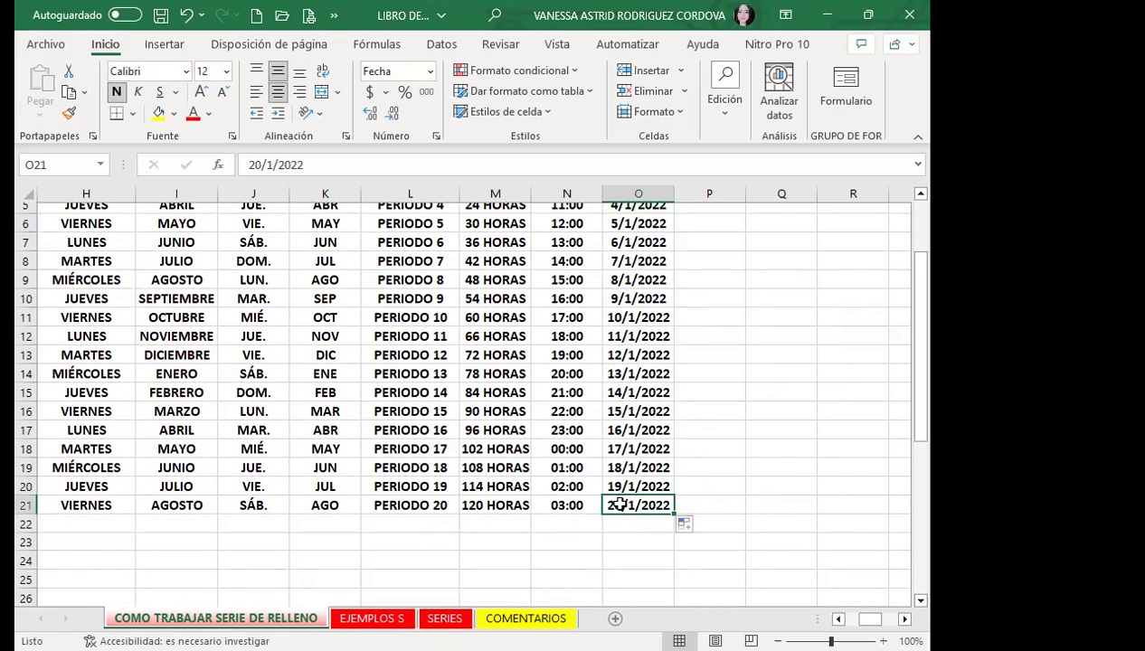
pyautogui.scroll(2, 626, 459)
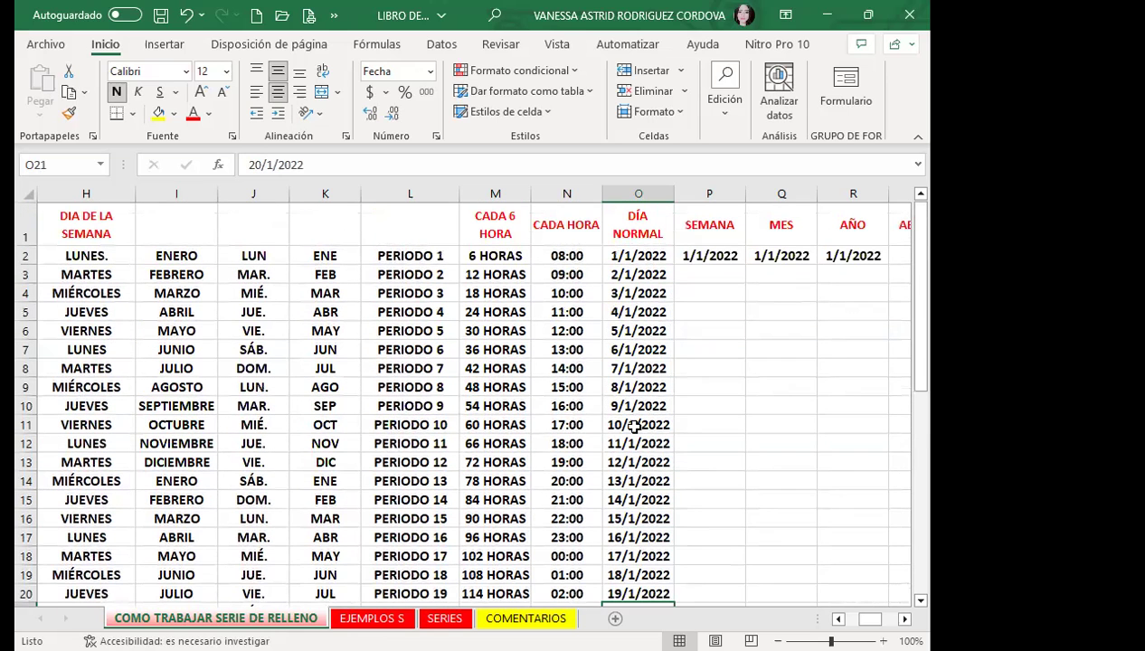
pyautogui.click(631, 307)
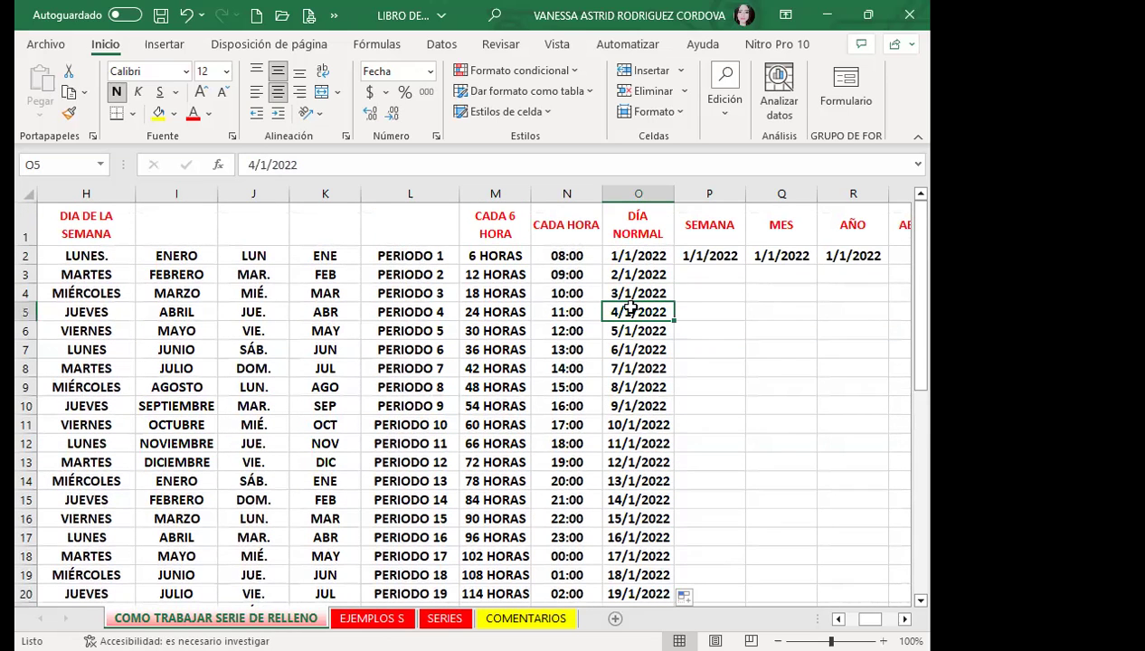
pyautogui.click(631, 258)
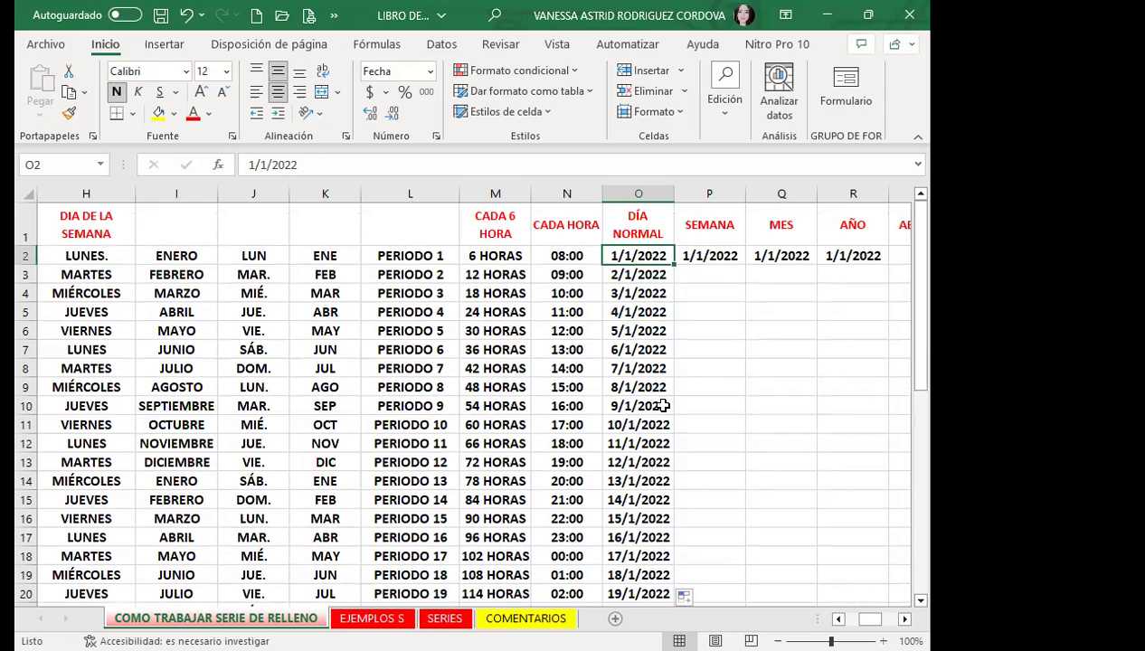
pyautogui.click(686, 257)
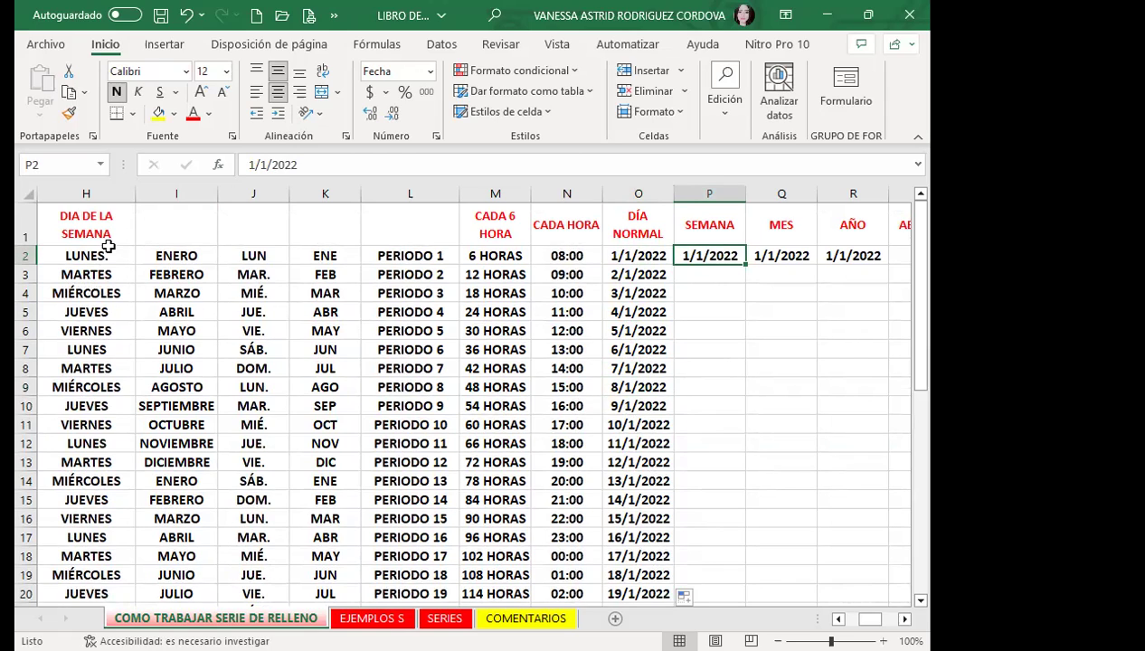
# Step: Extend P2's date to P21 using Rellenar días laborables de la semana
pyautogui.click(743, 267)
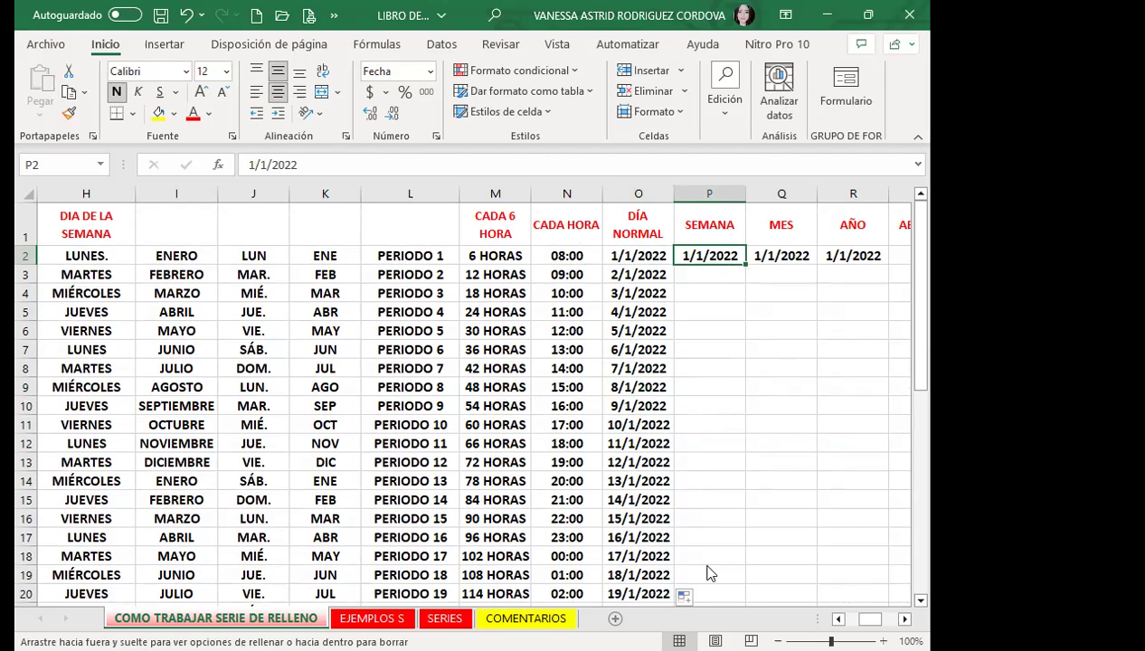
pyautogui.moveTo(721, 583); pyautogui.dragTo(719, 578)
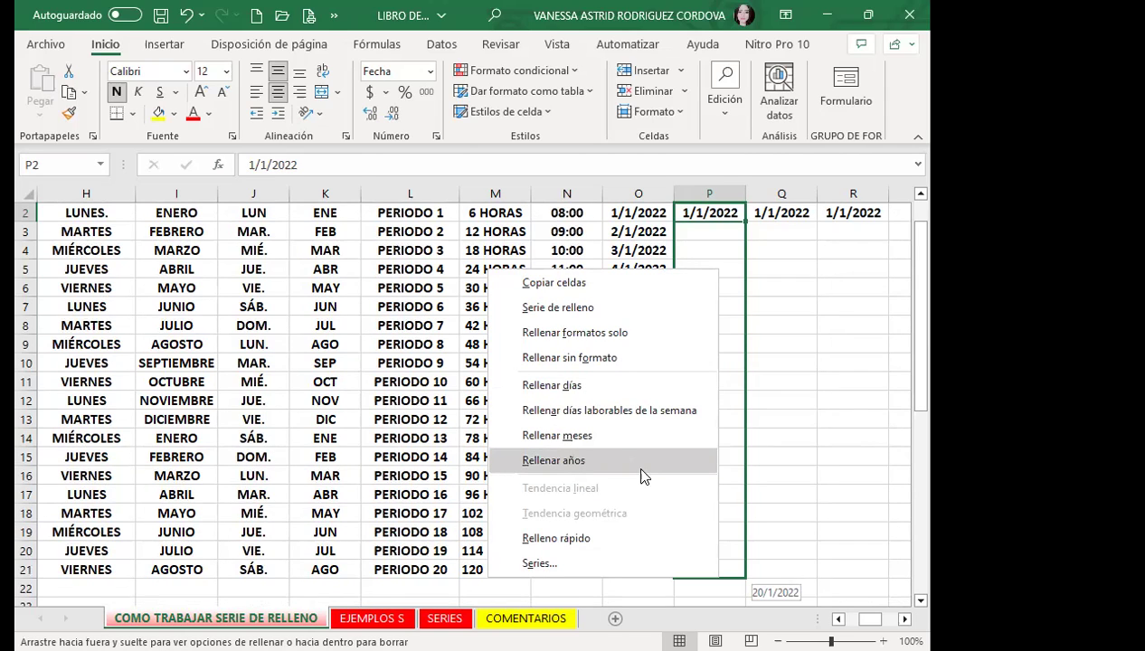
pyautogui.click(598, 417)
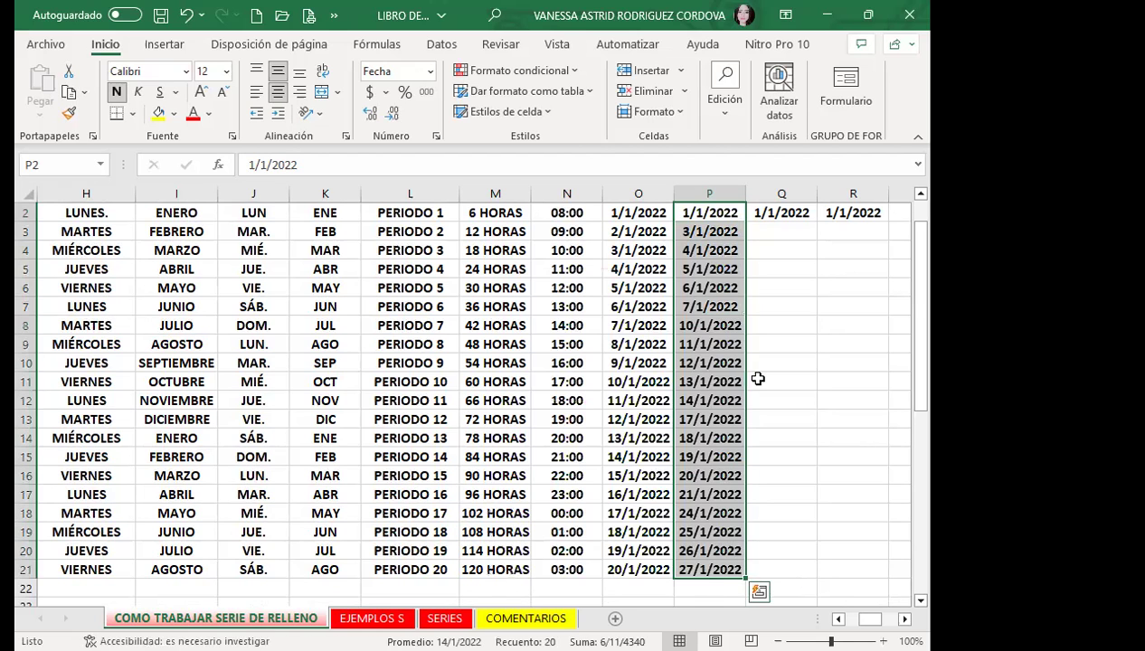
pyautogui.scroll(1, 740, 276)
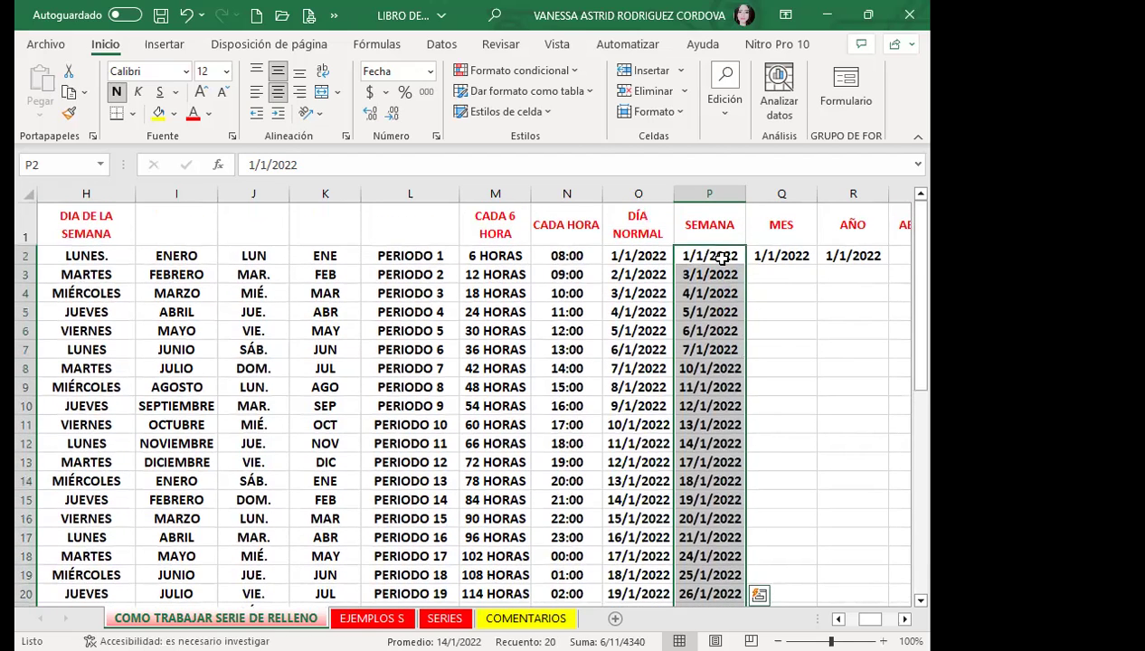
pyautogui.click(722, 259)
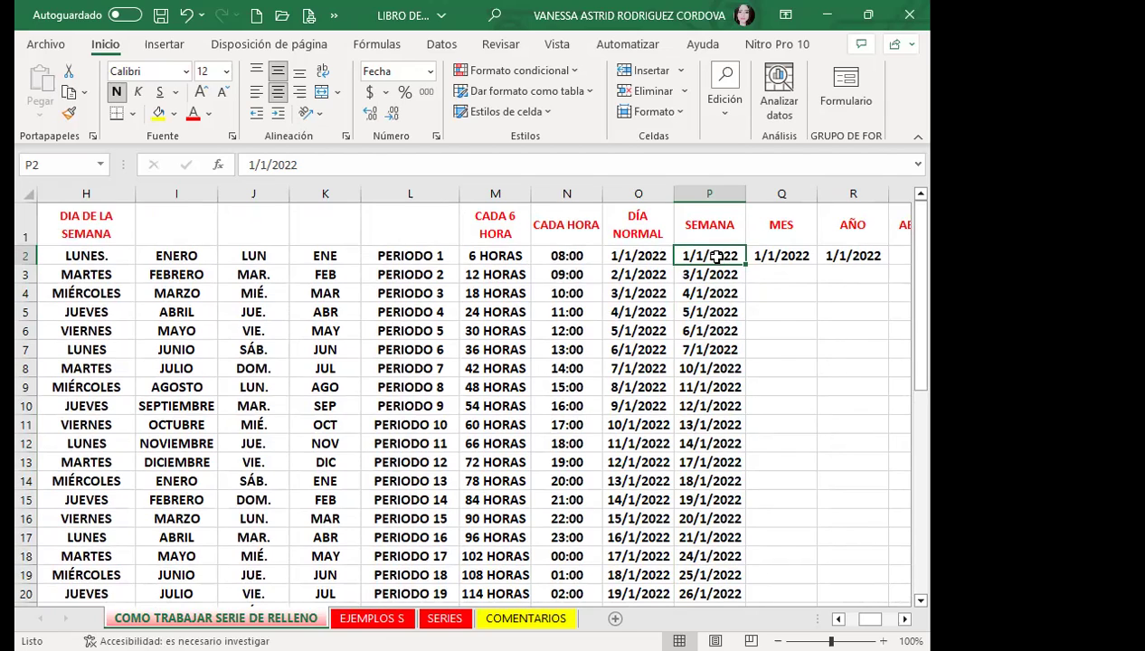
# Step: Check the weekday dates from P3 down and select the first five SEMANA dates
pyautogui.click(718, 279)
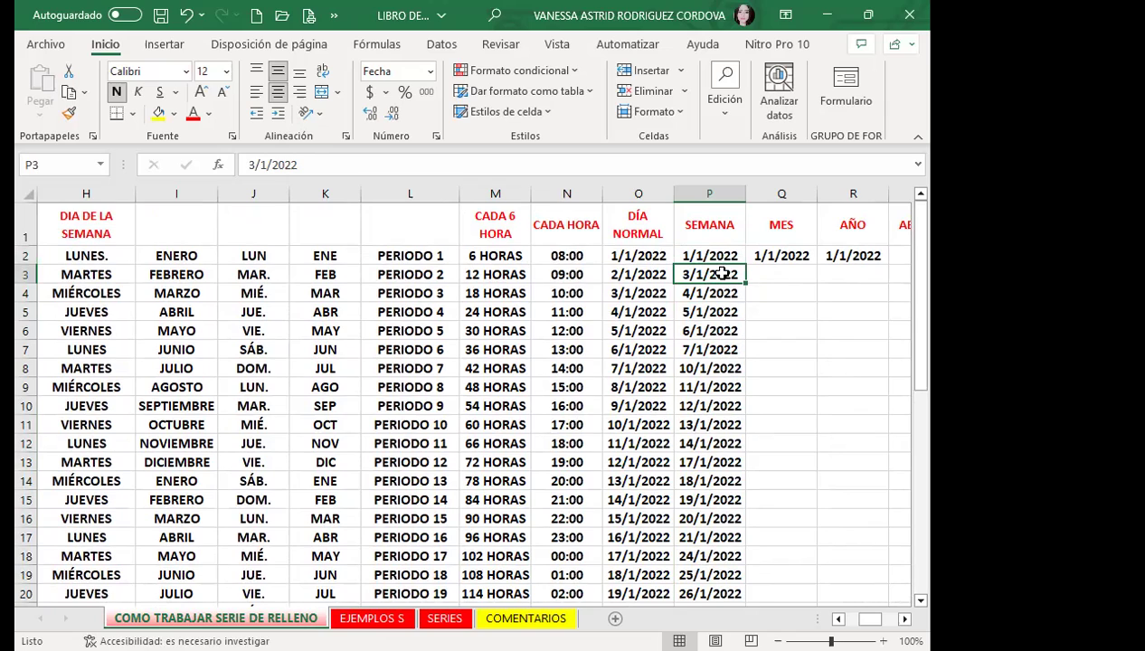
pyautogui.click(696, 292)
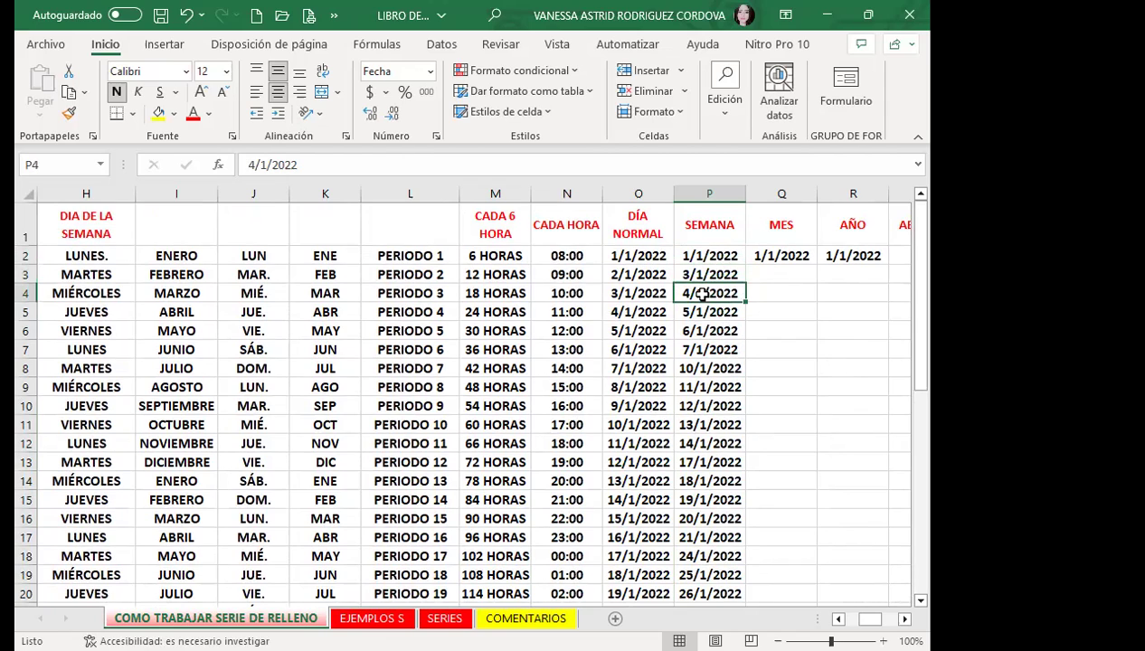
pyautogui.click(701, 311)
pyautogui.click(699, 330)
pyautogui.click(701, 349)
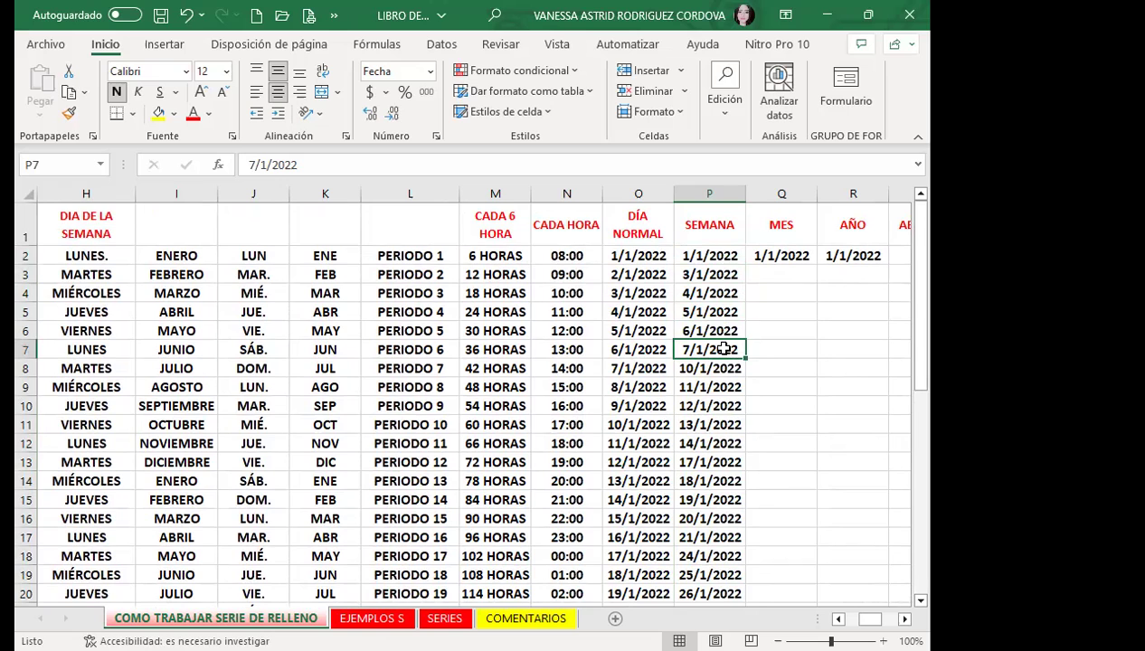
pyautogui.scroll(-1, 725, 349)
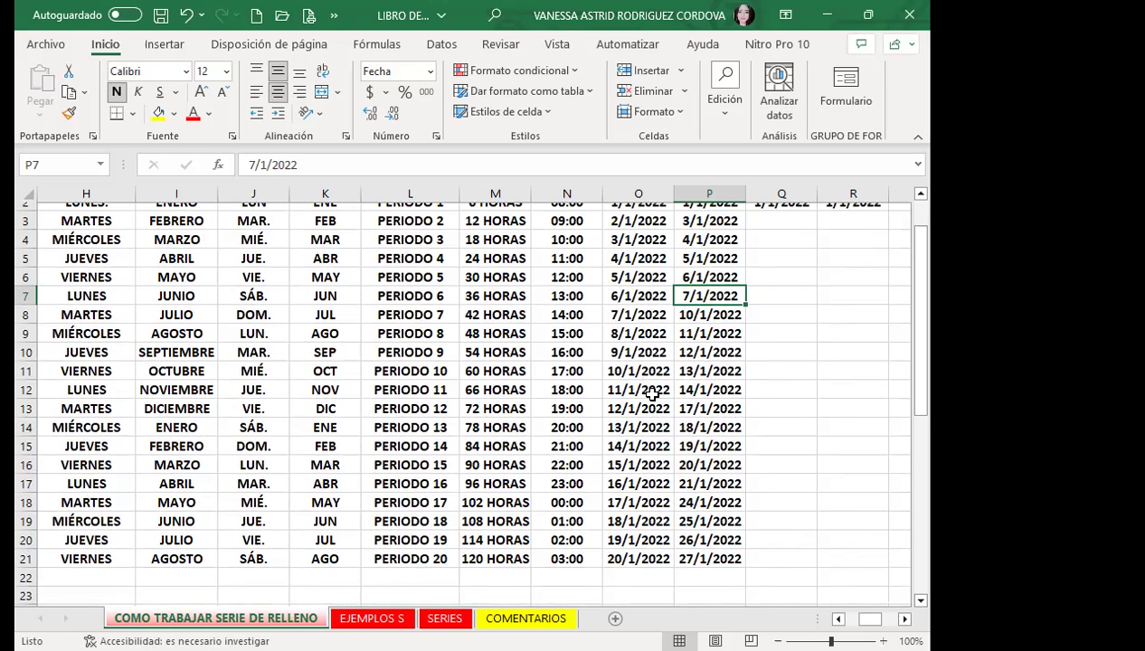
pyautogui.scroll(-1, 699, 520)
pyautogui.scroll(2, 712, 509)
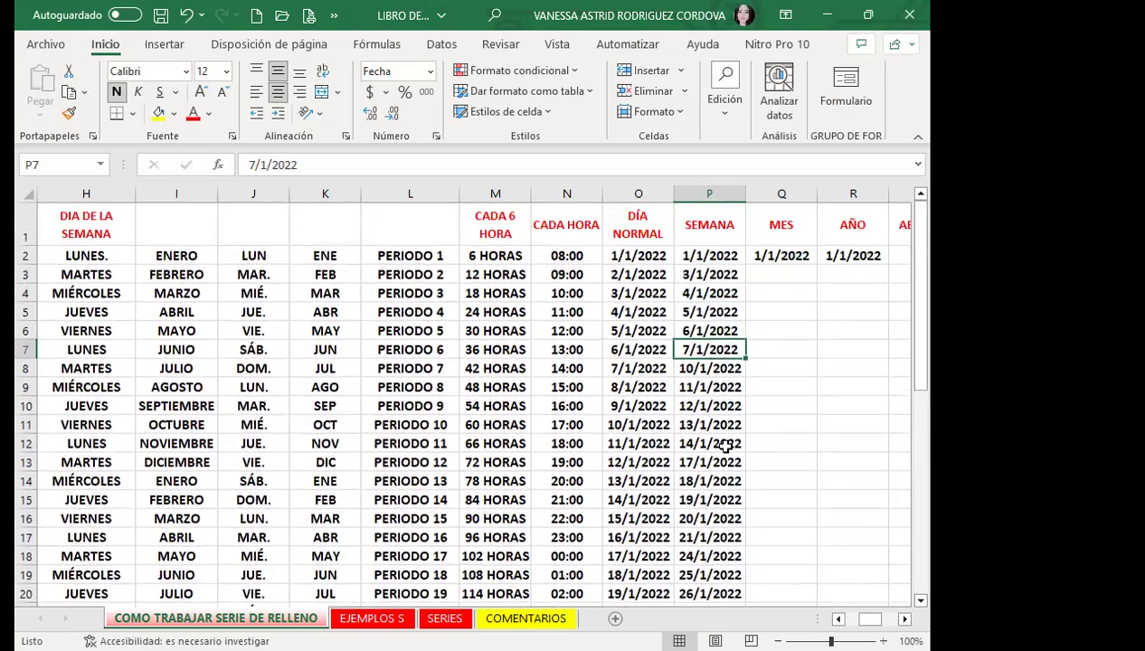
pyautogui.moveTo(705, 257); pyautogui.dragTo(708, 331)
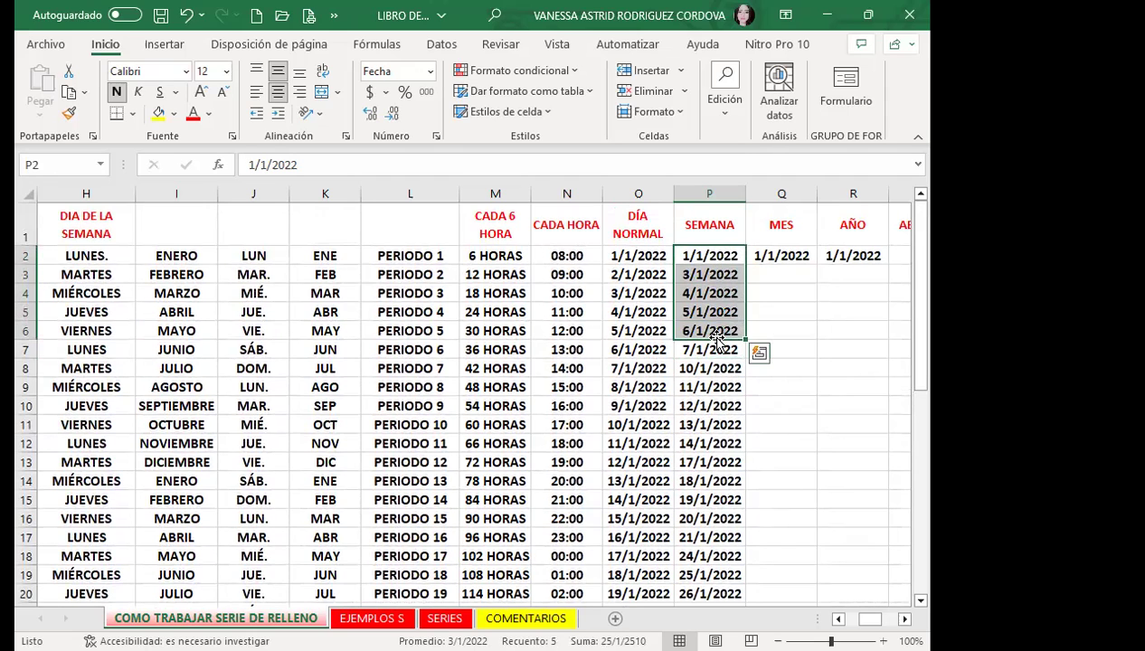
pyautogui.click(801, 256)
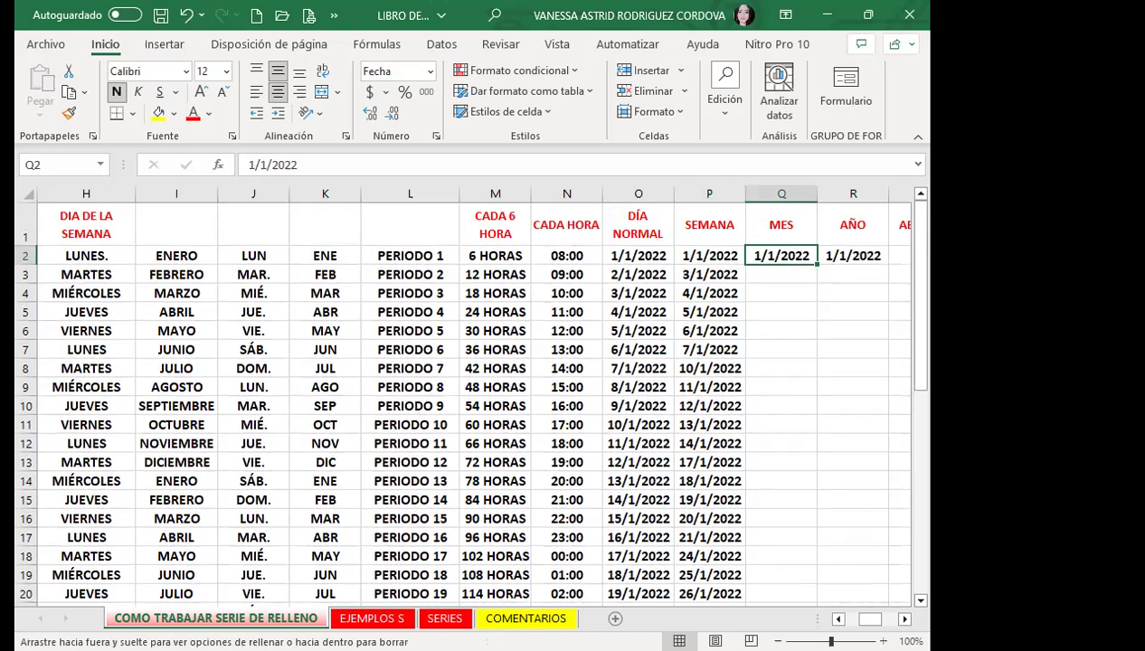
pyautogui.moveTo(790, 570); pyautogui.dragTo(792, 565)
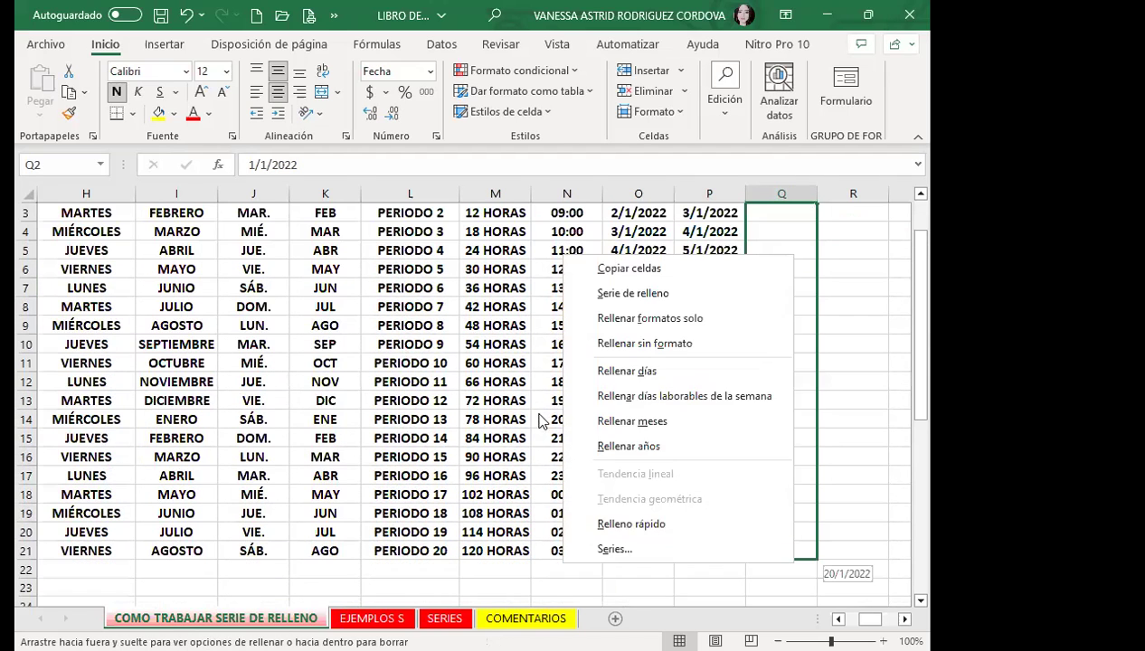
pyautogui.click(617, 420)
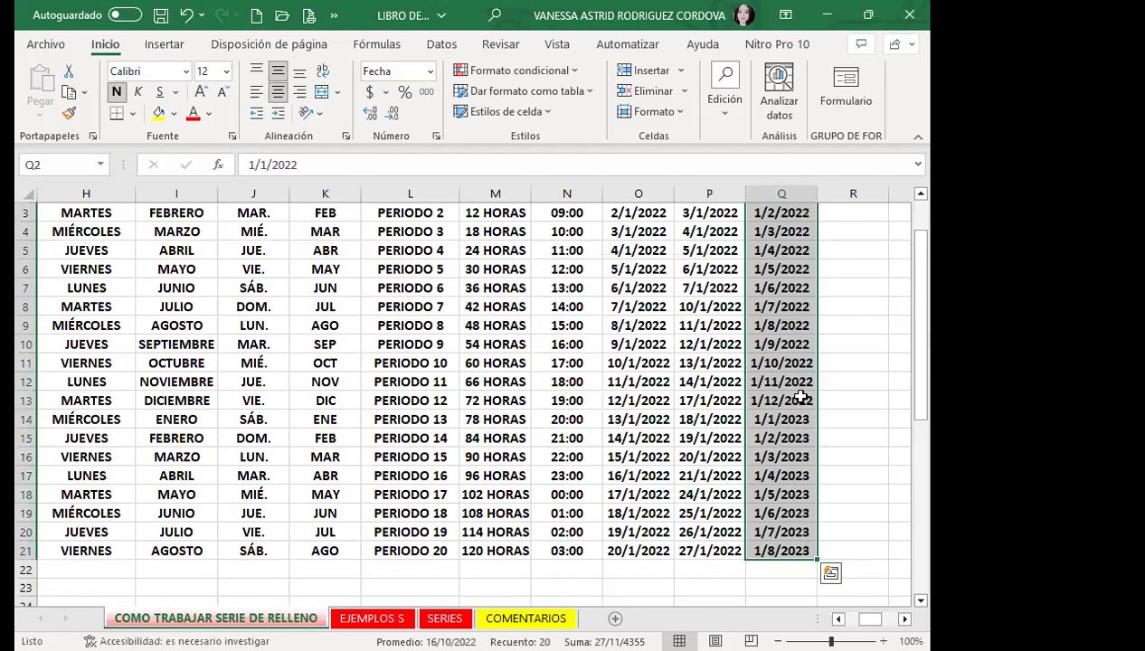
pyautogui.scroll(1, 801, 399)
pyautogui.moveTo(756, 261); pyautogui.dragTo(756, 294)
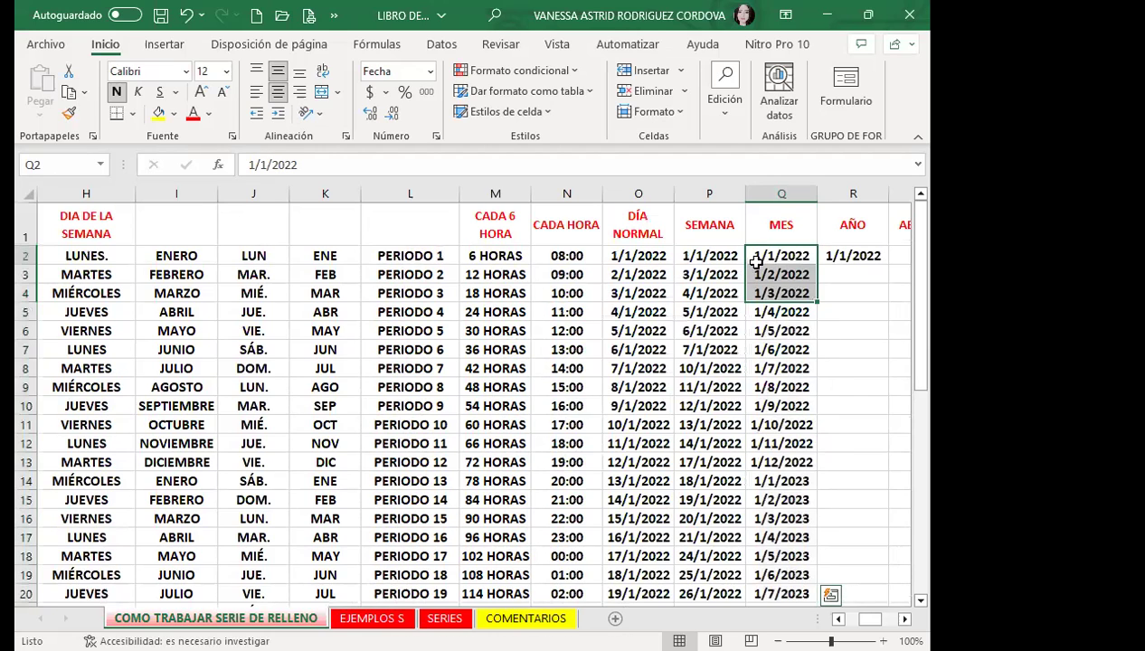
pyautogui.click(756, 261)
pyautogui.click(764, 275)
pyautogui.click(780, 333)
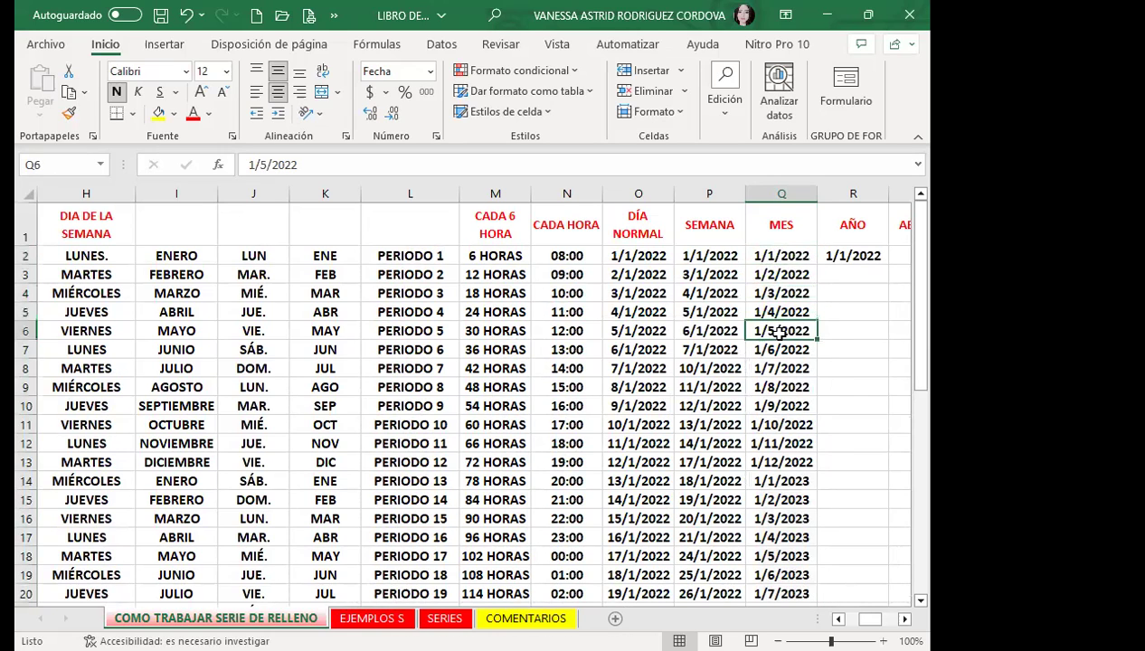
pyautogui.click(758, 257)
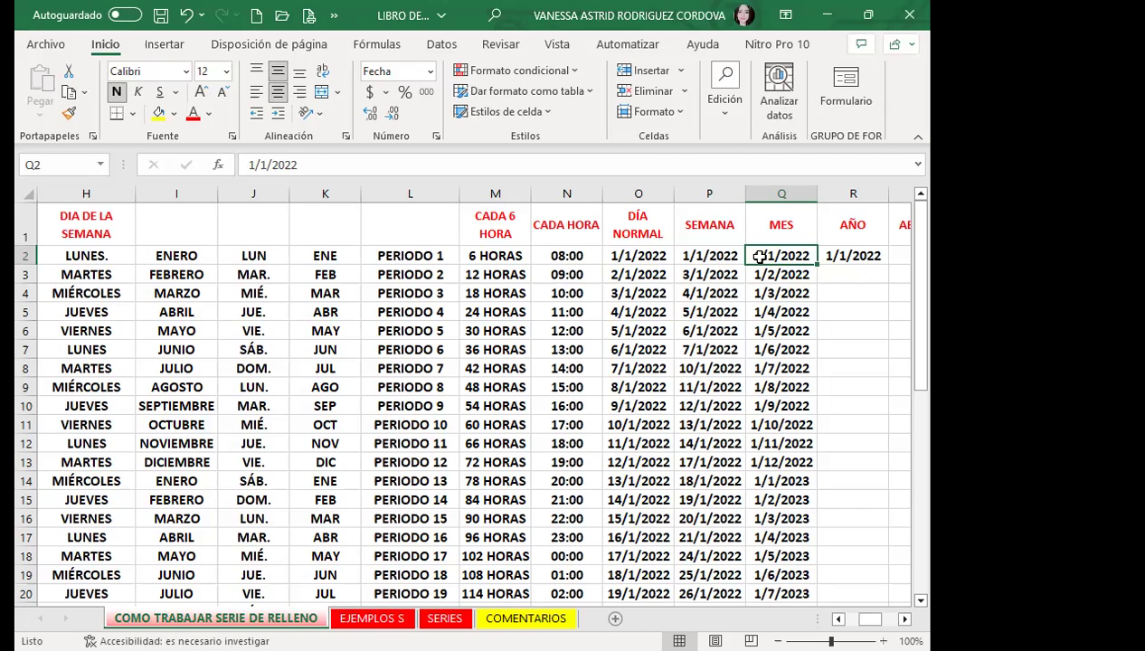
pyautogui.click(777, 441)
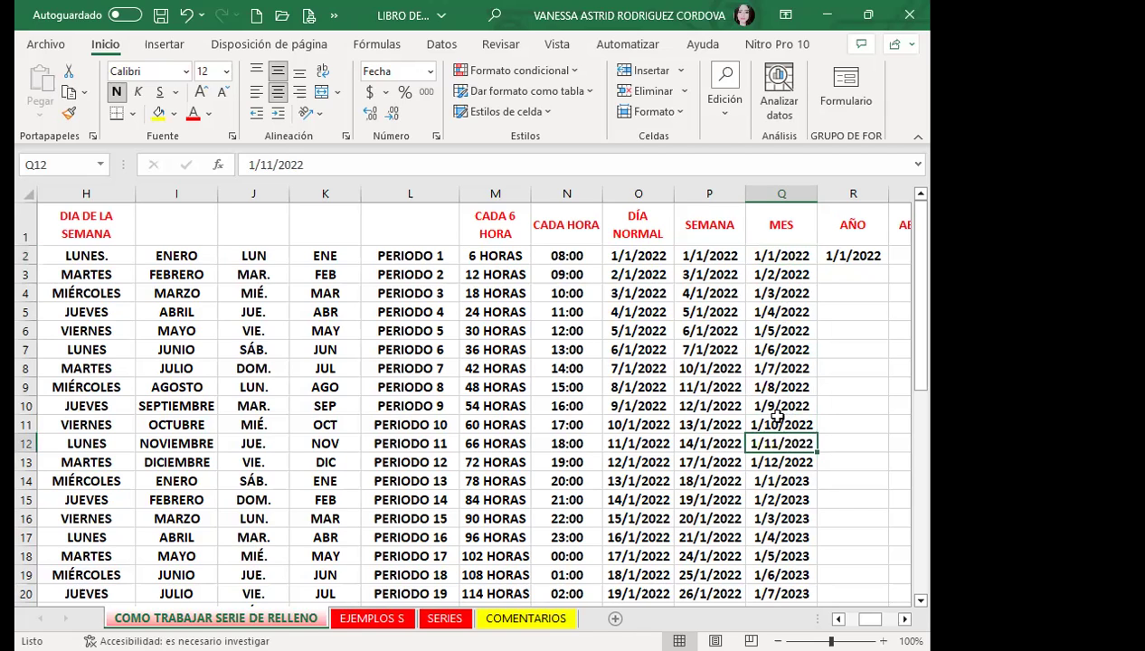
pyautogui.click(748, 309)
pyautogui.click(777, 363)
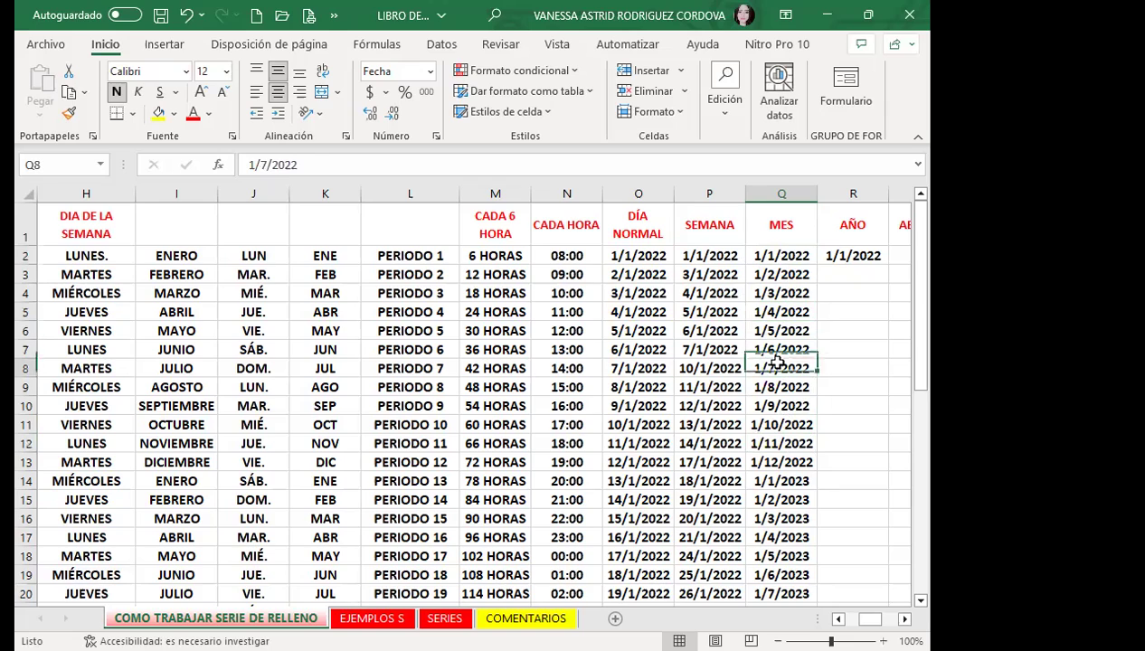
pyautogui.click(855, 258)
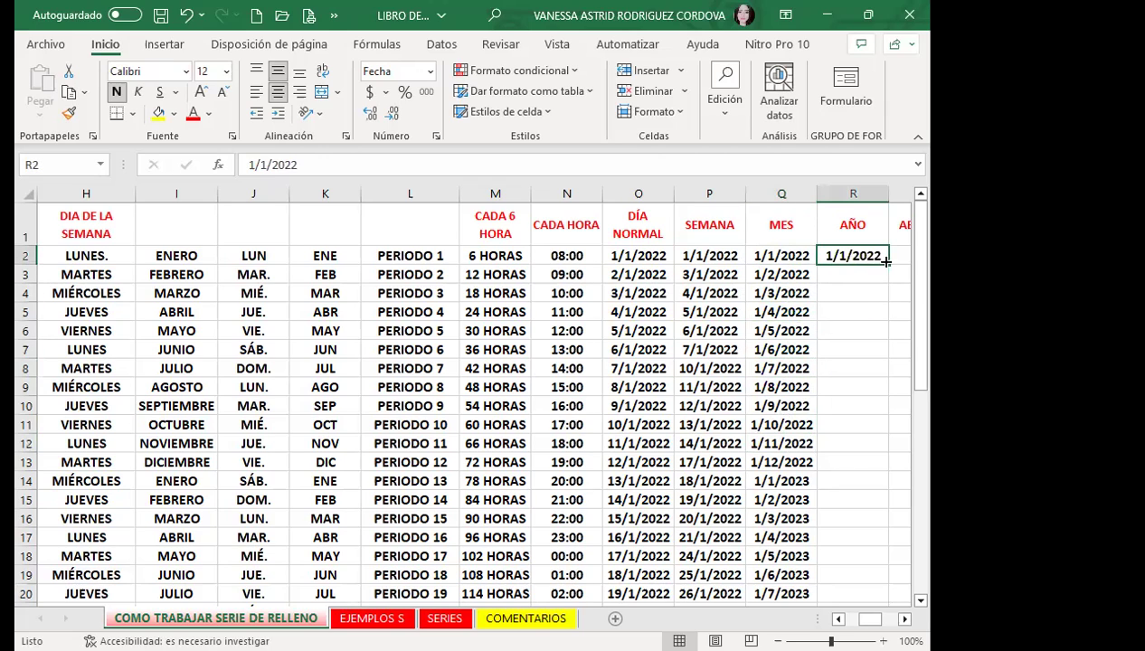
# Step: Drag R2's date down to R21 and apply Rellenar años so each row advances a year
pyautogui.moveTo(886, 261); pyautogui.dragTo(892, 281)
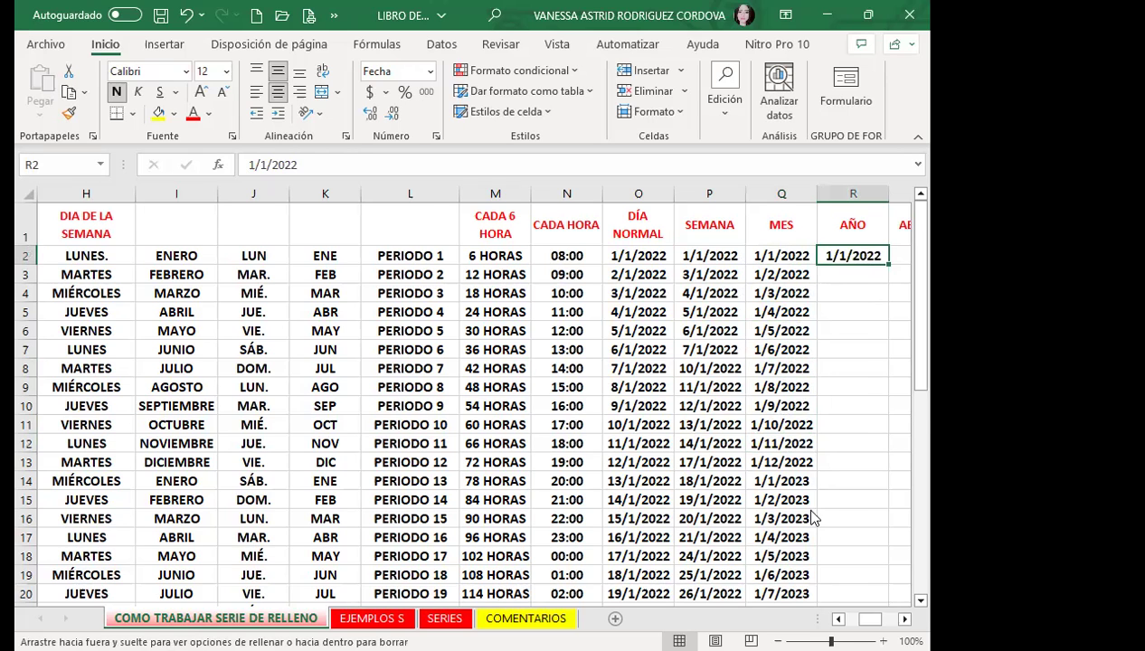
pyautogui.moveTo(861, 562); pyautogui.dragTo(685, 436)
pyautogui.click(679, 446)
pyautogui.scroll(1, 888, 369)
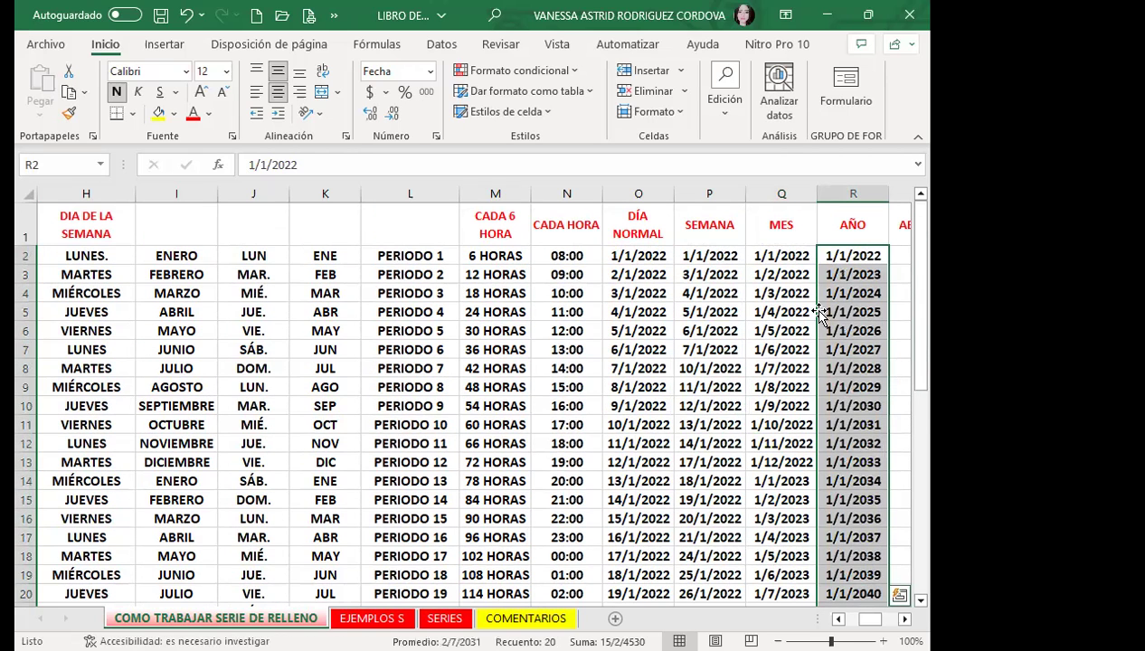
pyautogui.click(829, 259)
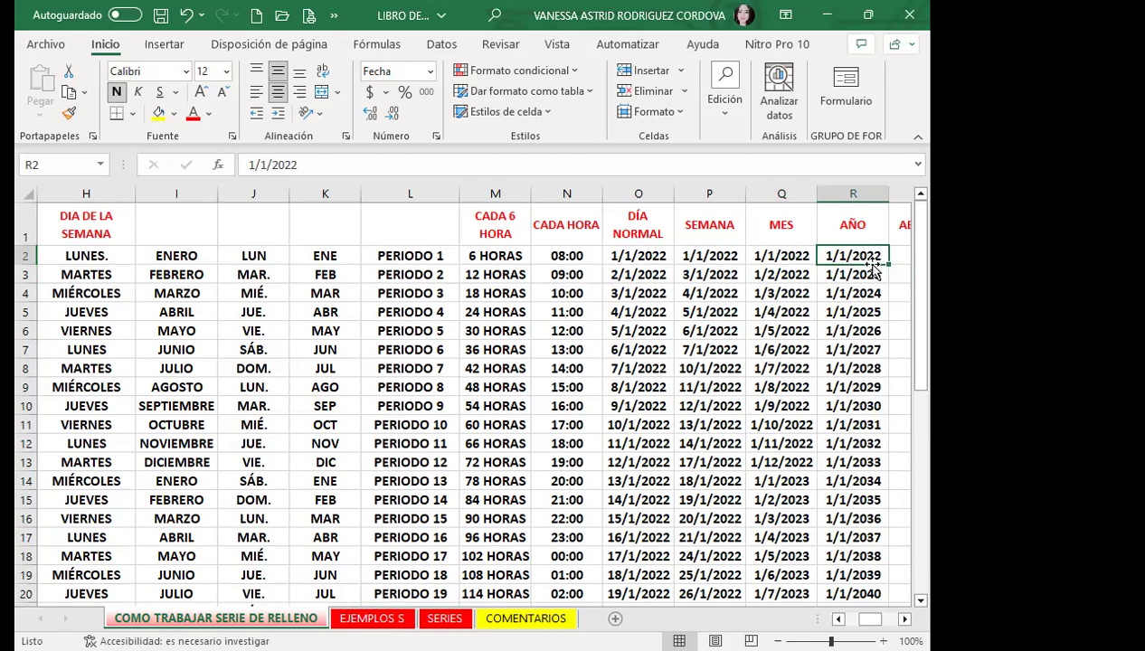
# Step: Check the year values in R3, R4, R2 and the last one in R21
pyautogui.click(874, 280)
pyautogui.click(874, 291)
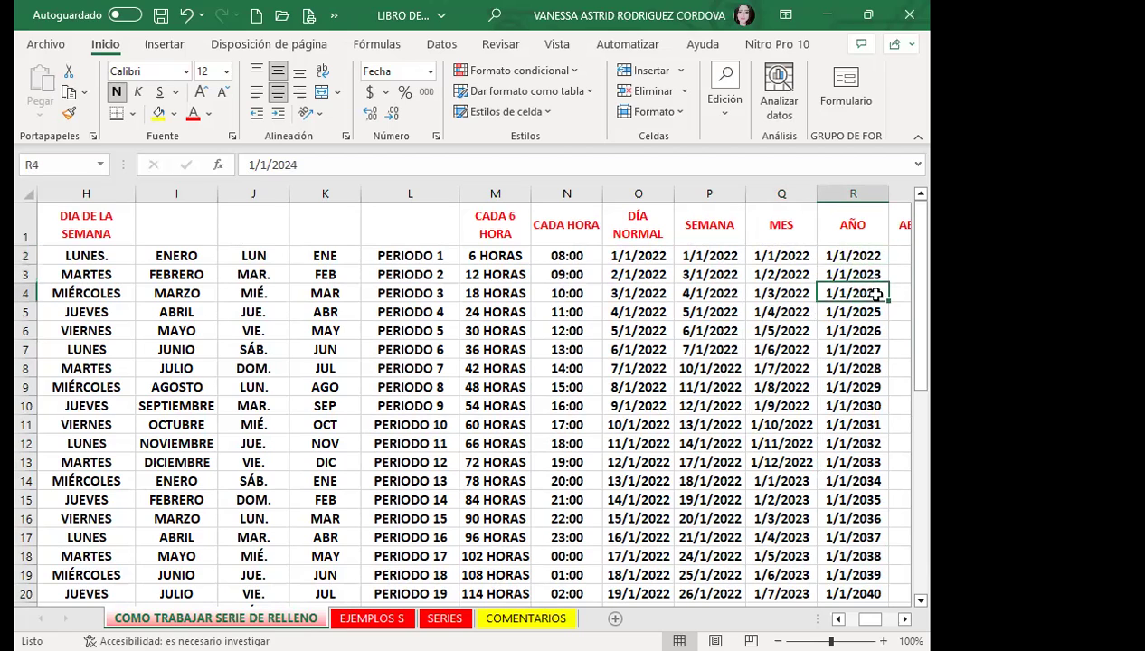
pyautogui.click(869, 255)
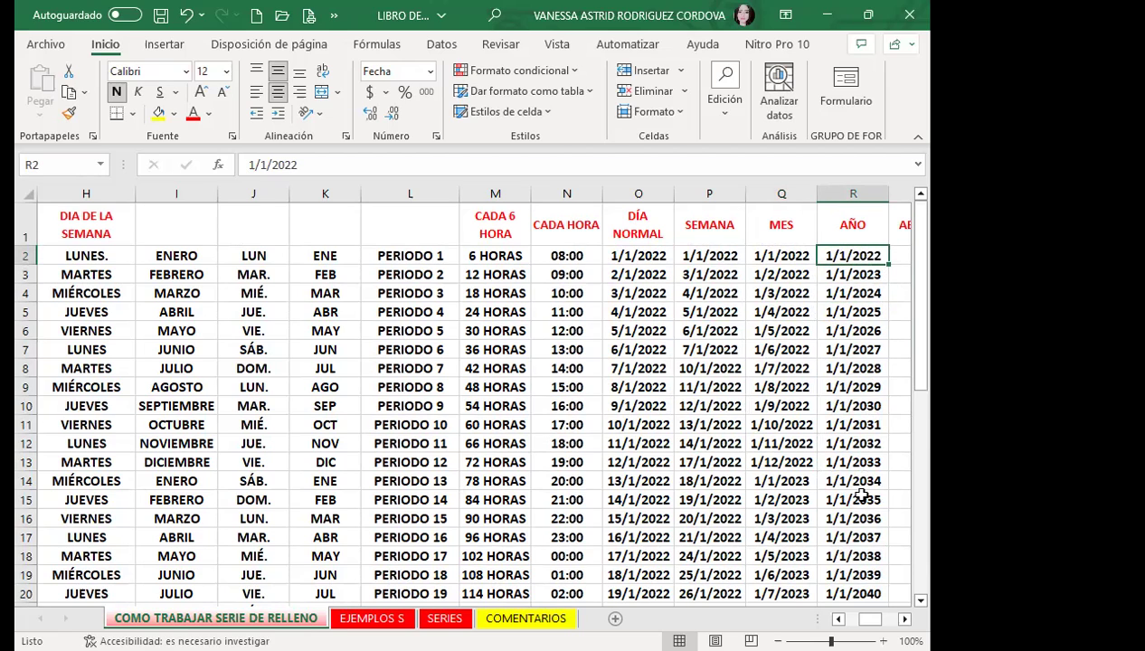
pyautogui.scroll(-1, 861, 479)
pyautogui.scroll(-1, 860, 498)
pyautogui.click(841, 509)
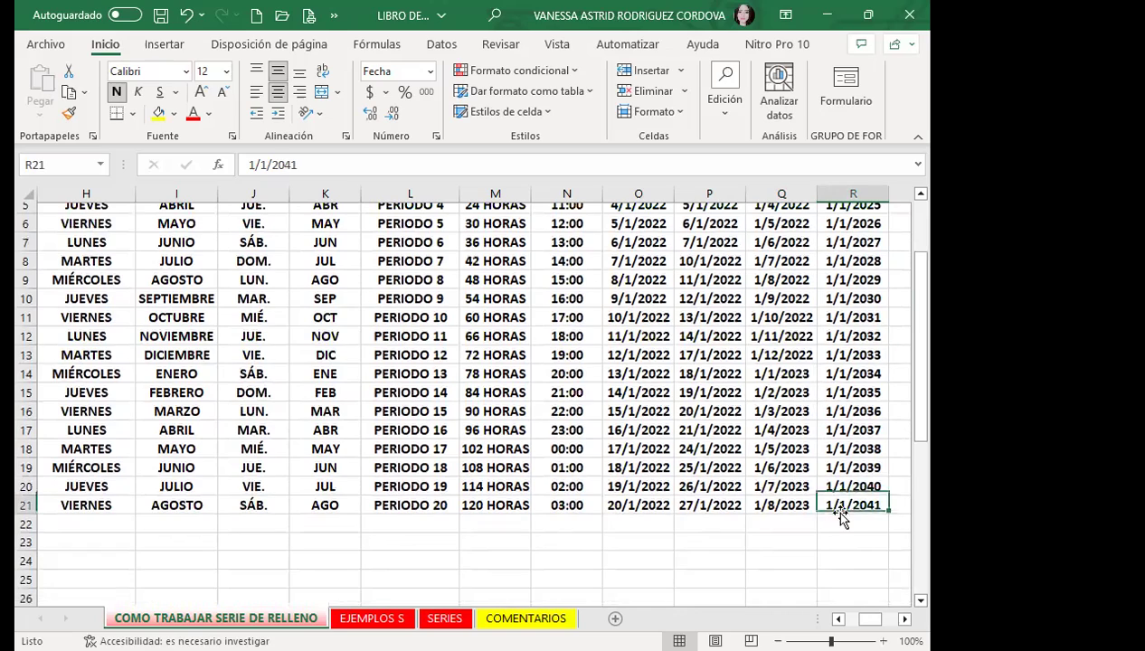
pyautogui.scroll(1, 861, 459)
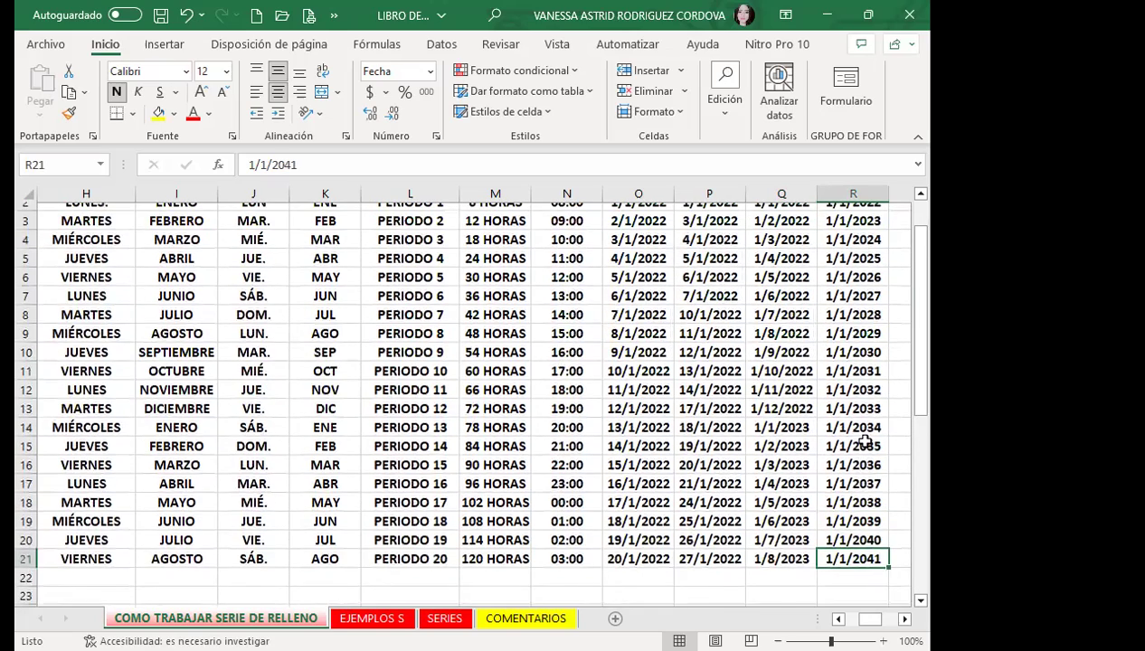
pyautogui.scroll(1, 858, 434)
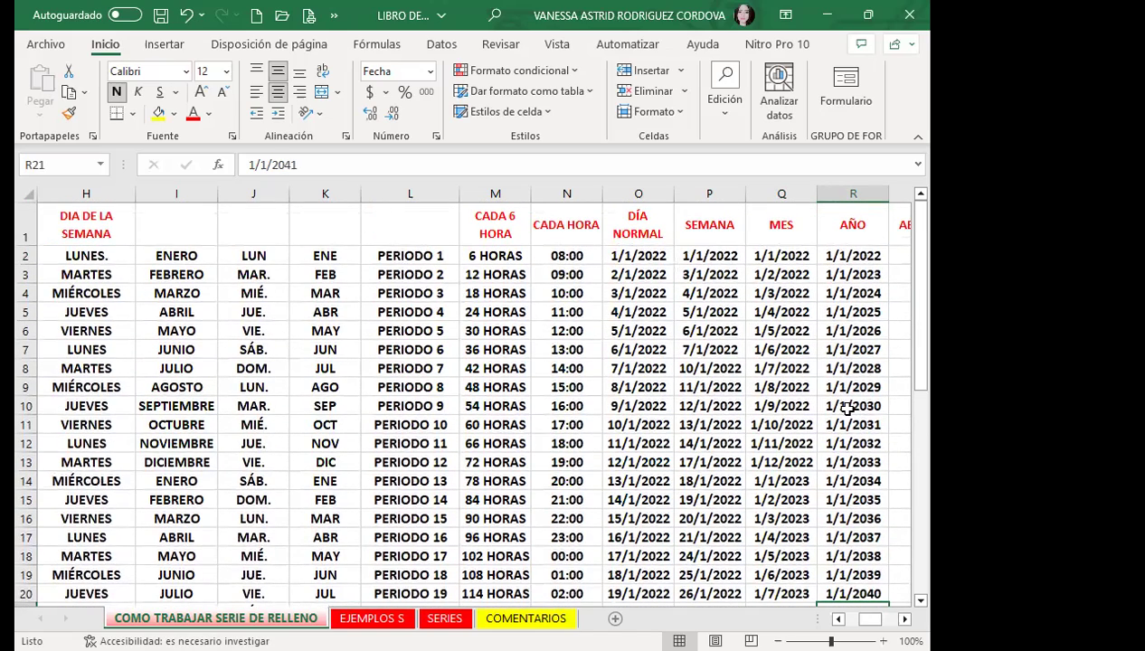
# Step: Spot-check mid-column years in R6, R9 and R11, plus the month in Q13
pyautogui.scroll(-1, 861, 388)
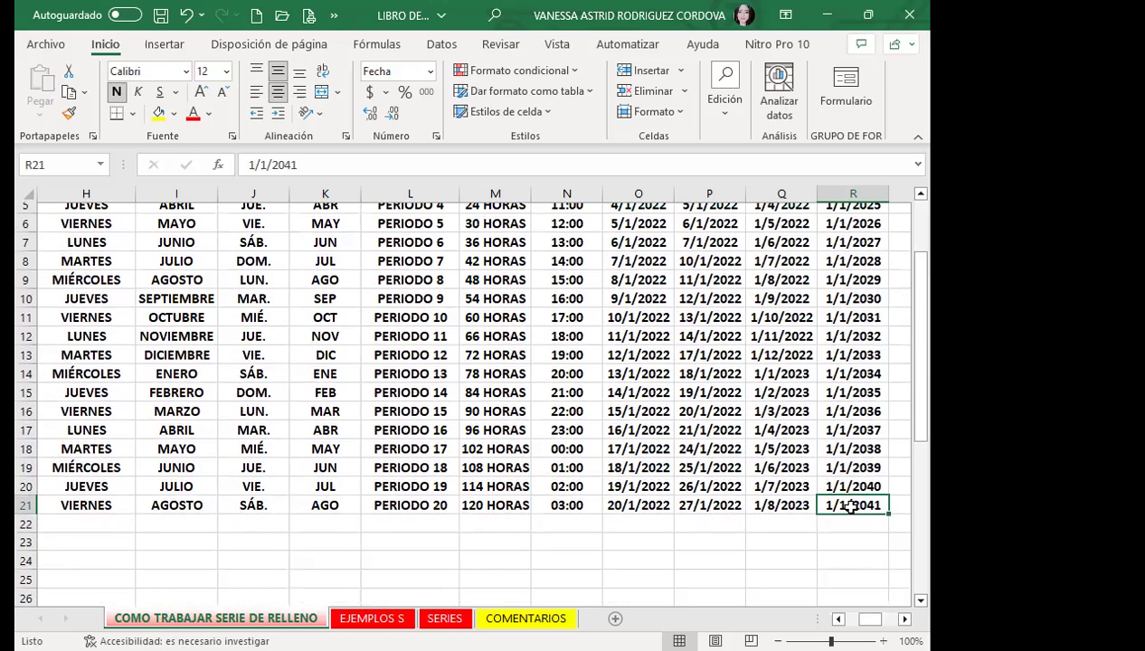
pyautogui.scroll(1, 856, 504)
pyautogui.click(860, 500)
pyautogui.click(865, 422)
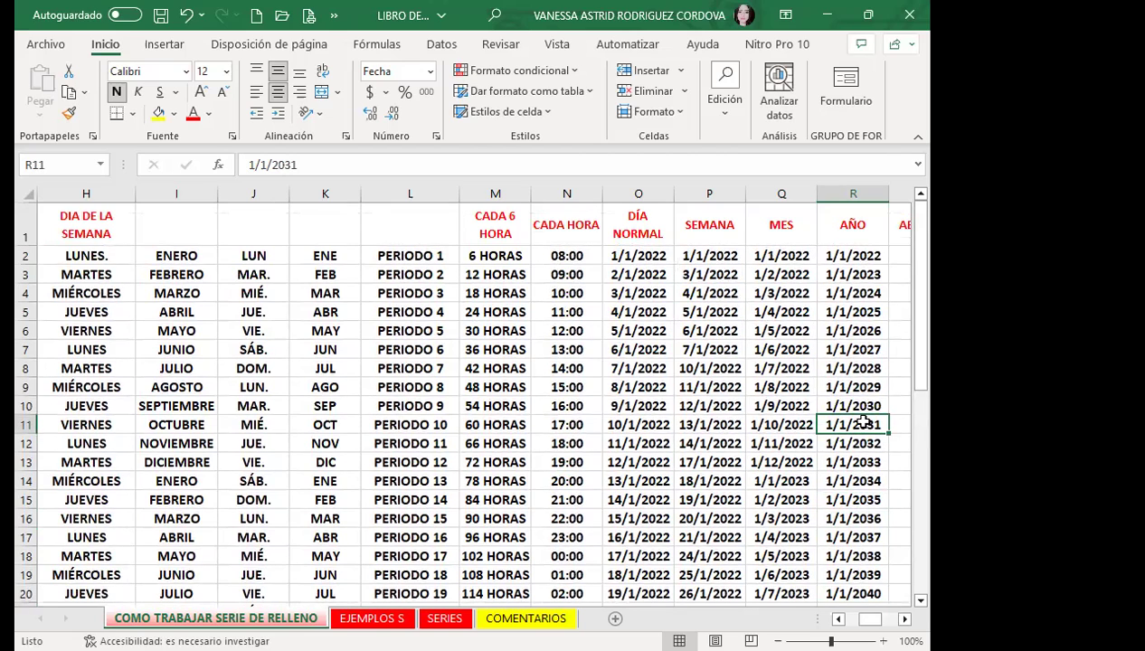
pyautogui.click(843, 331)
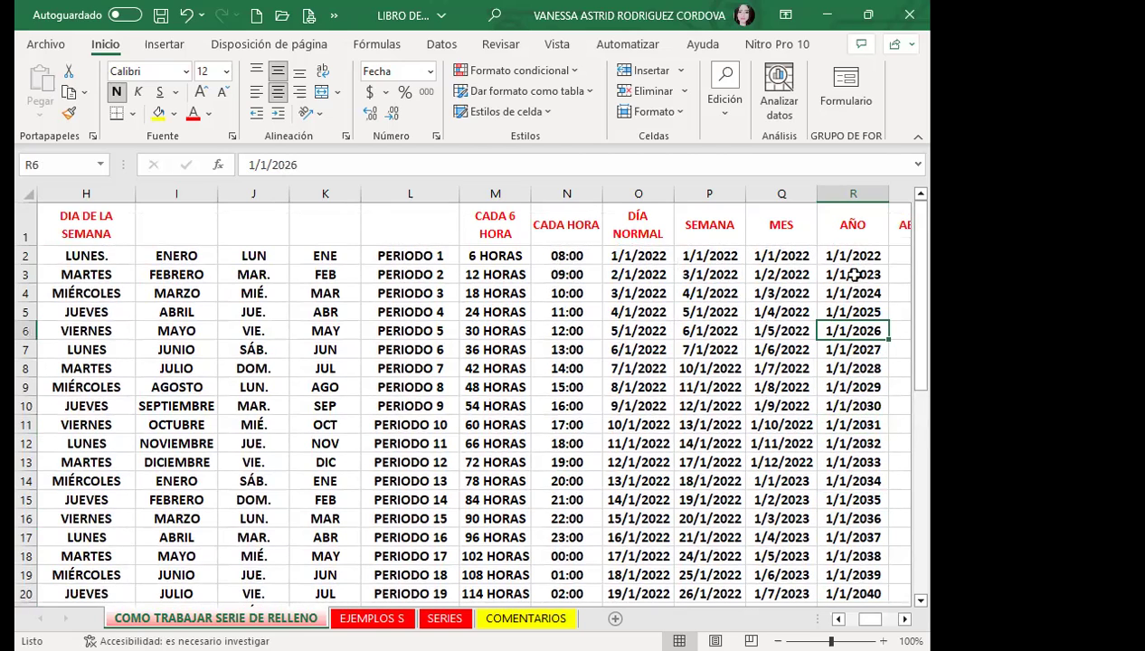
pyautogui.click(839, 389)
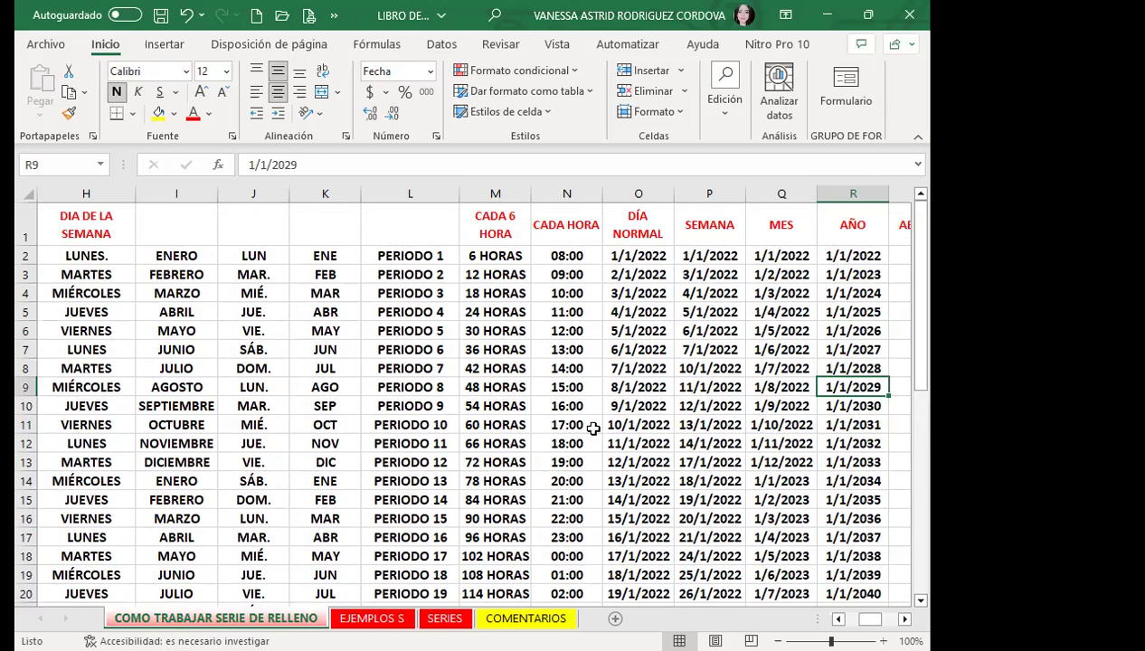
pyautogui.click(752, 459)
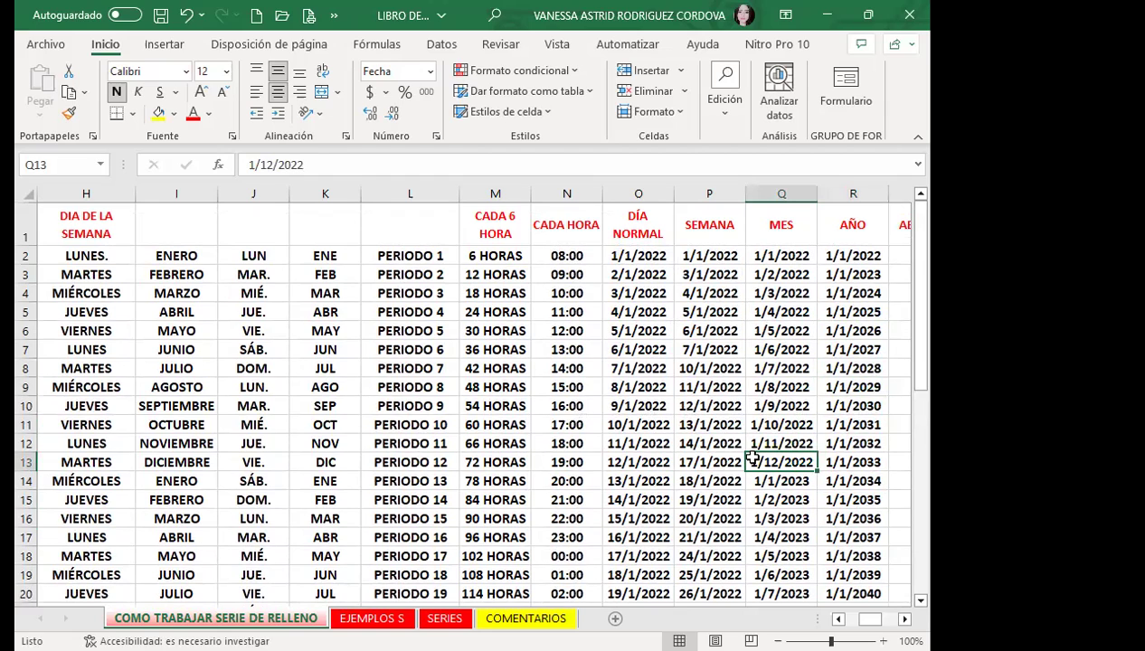
# Step: Delete the A-to-Z alphabet list via Opciones > Modificar listas personalizadas and confirm
pyautogui.click(332, 27)
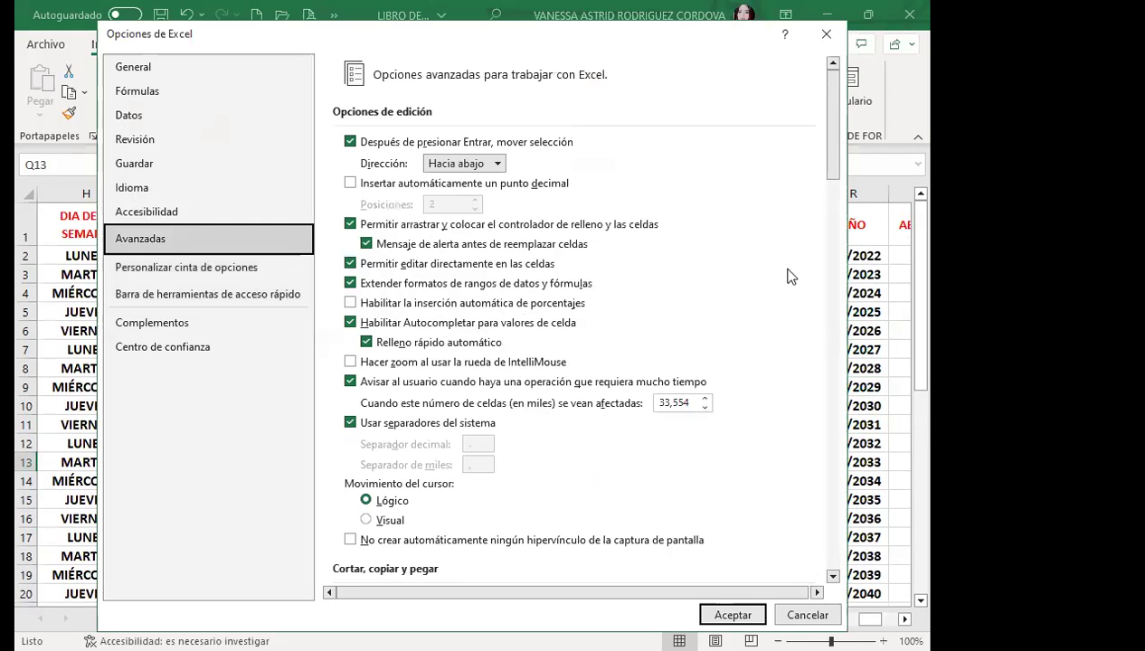
pyautogui.moveTo(834, 163); pyautogui.dragTo(785, 492)
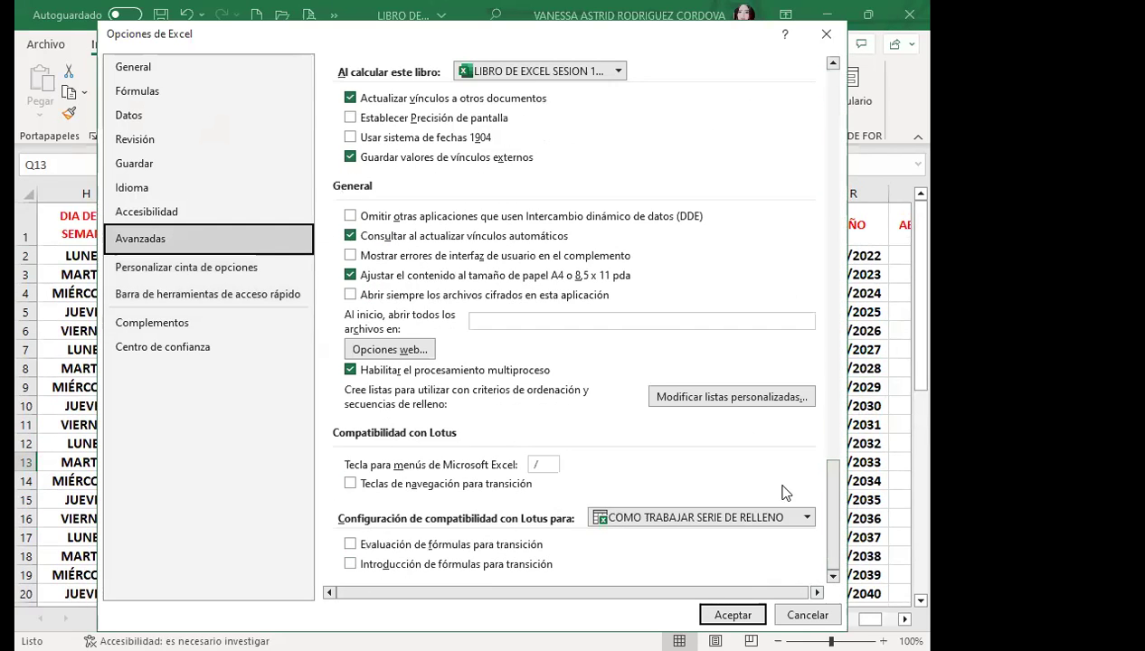
pyautogui.click(733, 402)
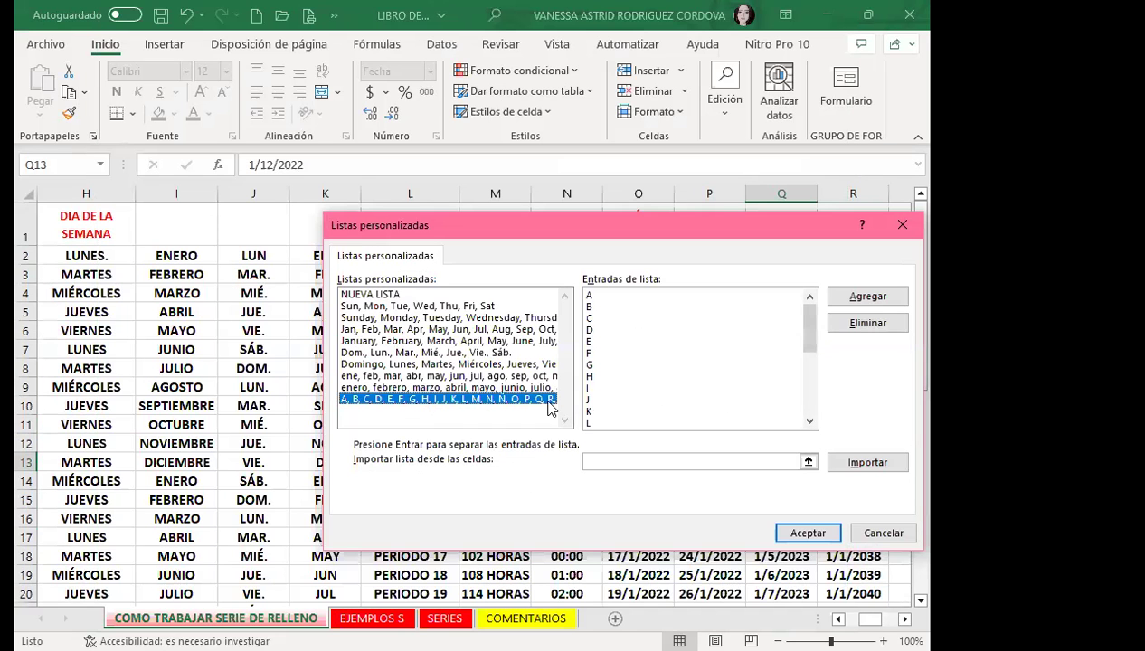
pyautogui.click(870, 322)
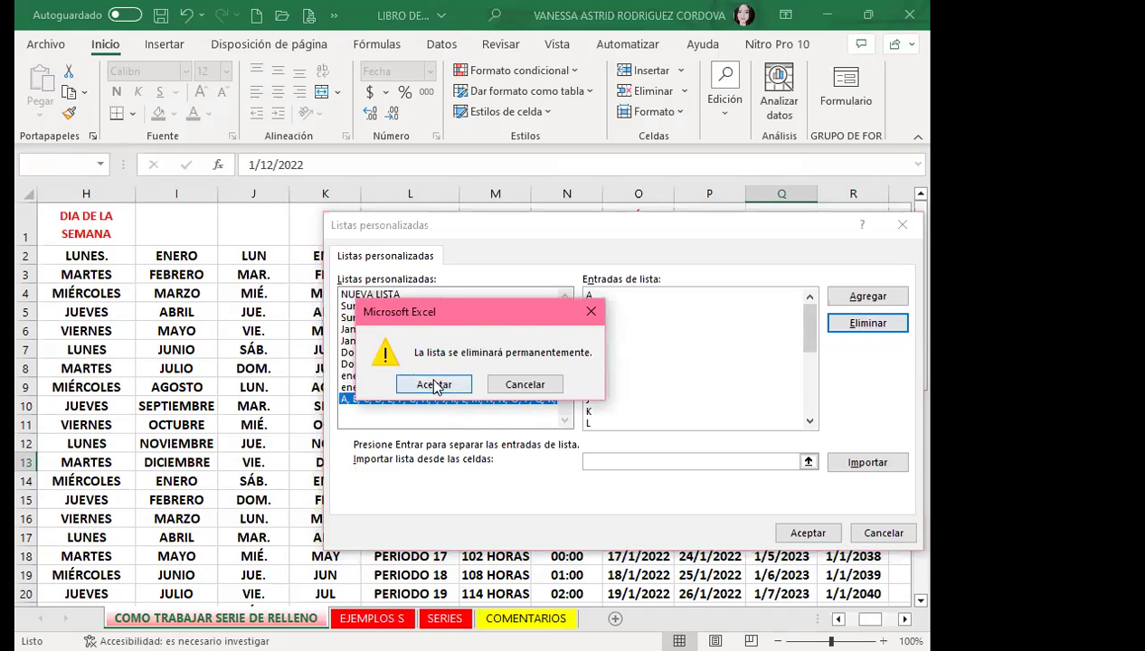
pyautogui.click(436, 387)
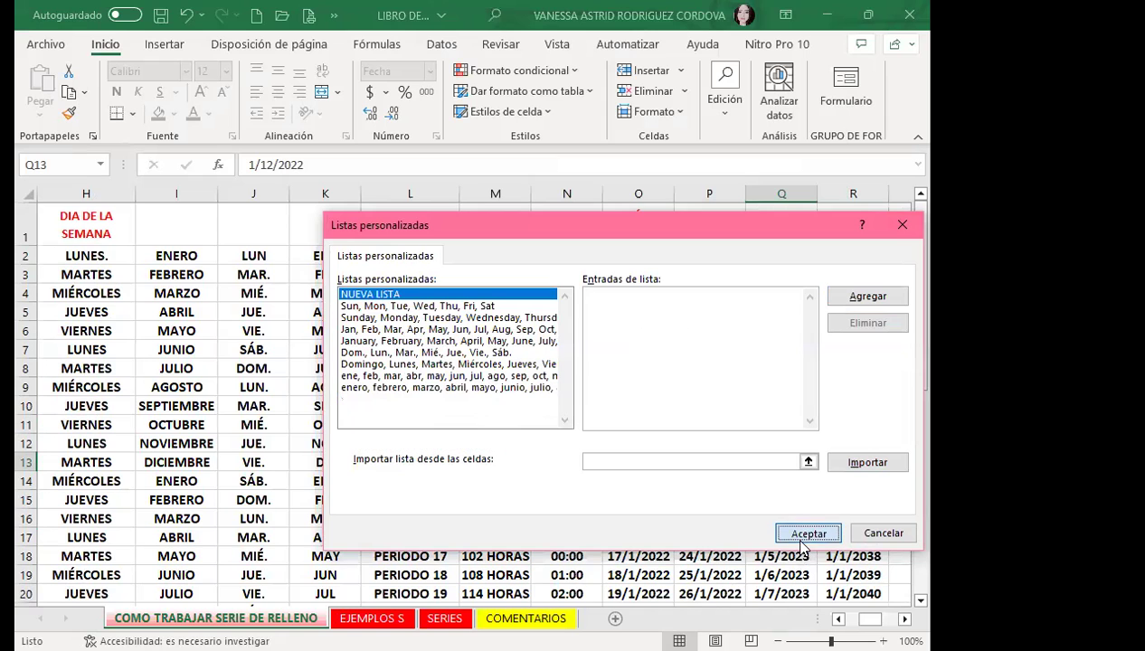
pyautogui.press('Return')
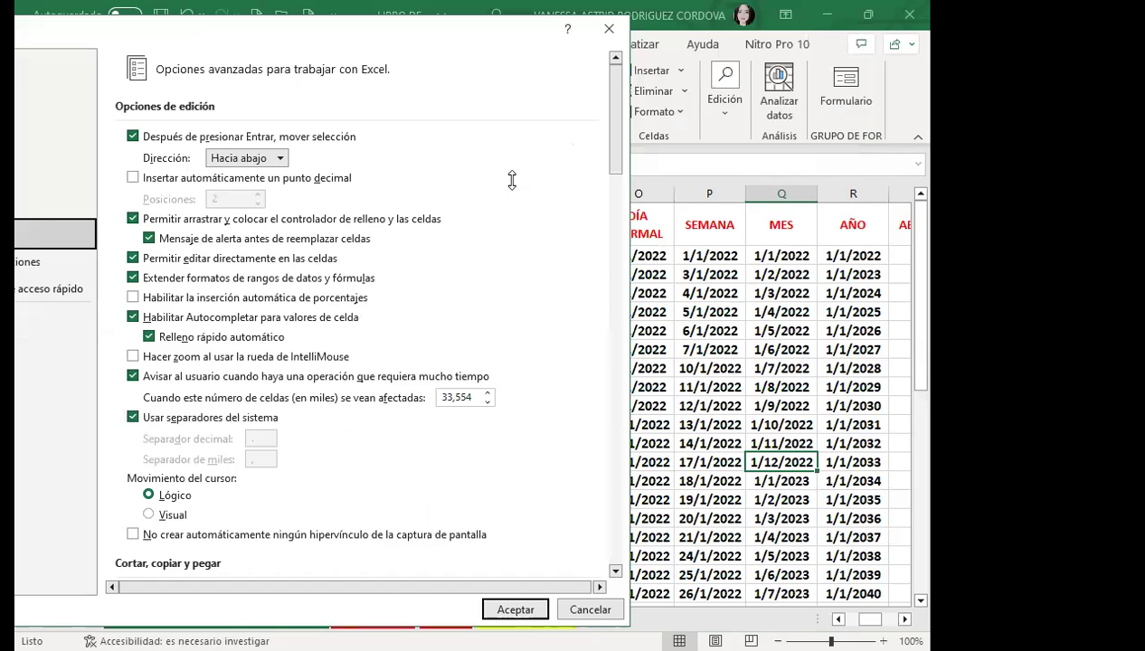
pyautogui.press('Return')
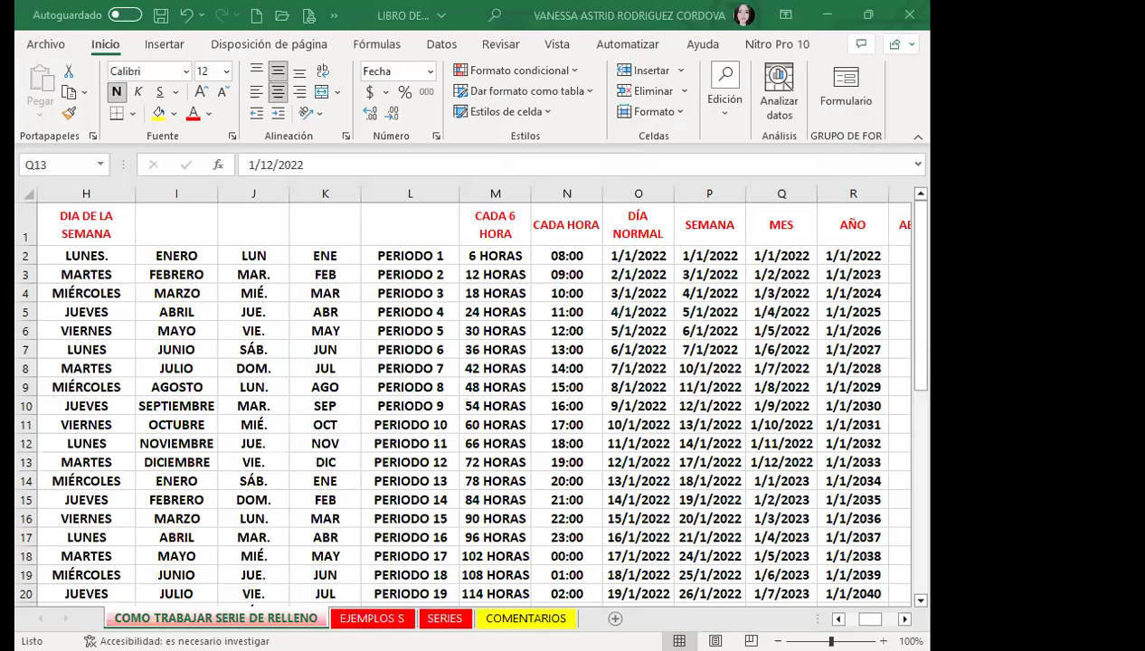
# Step: Try filling letter A down ABECEDARIO, undo it, and extend an A, B pattern instead
pyautogui.hscroll(5, 647, 383)
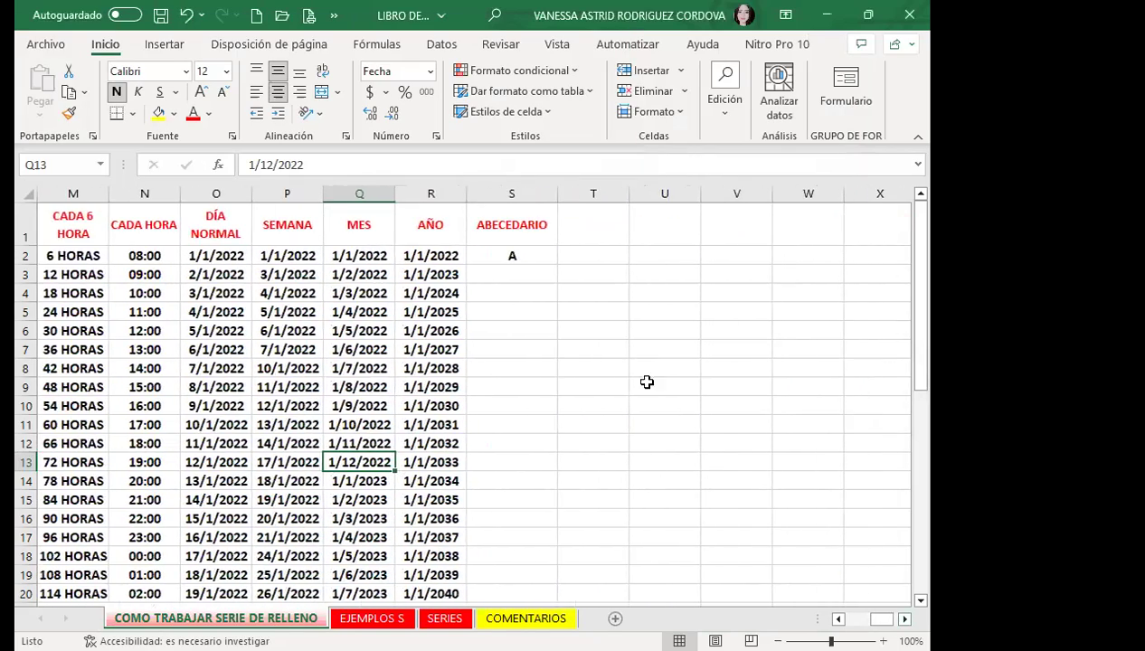
pyautogui.click(579, 309)
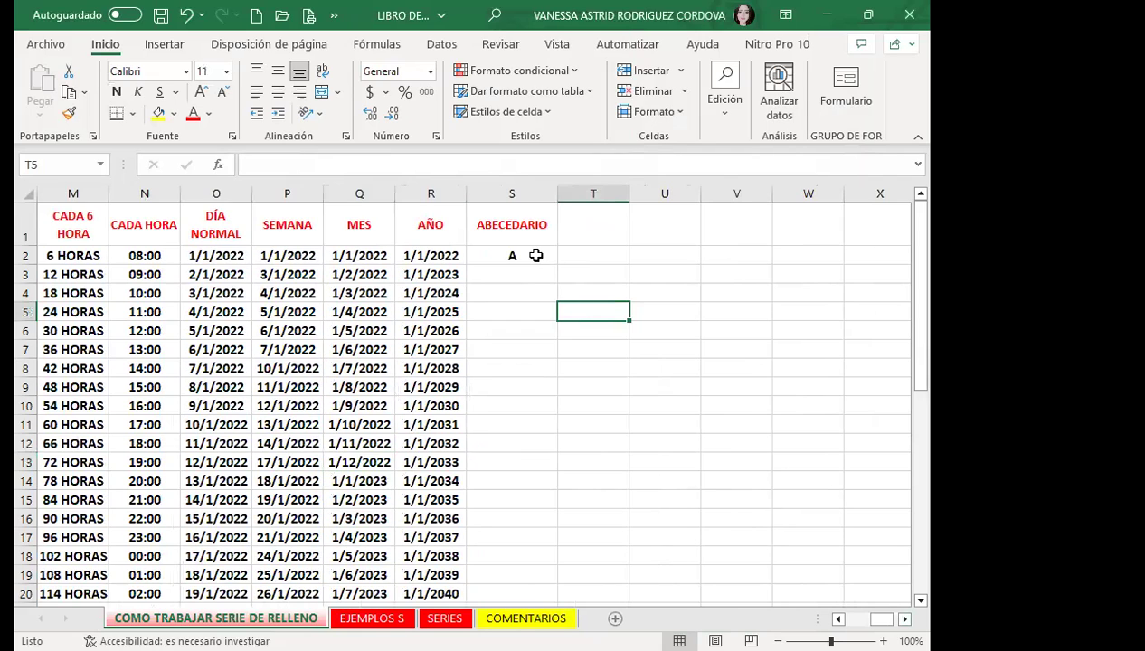
pyautogui.click(534, 256)
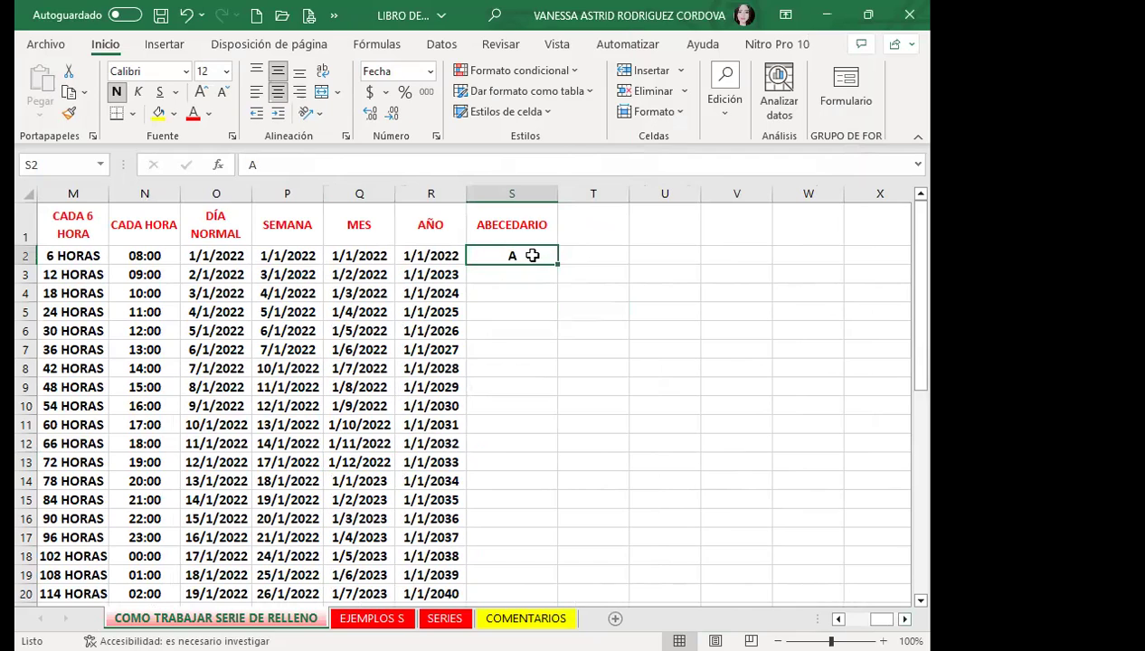
pyautogui.moveTo(559, 263); pyautogui.dragTo(561, 527)
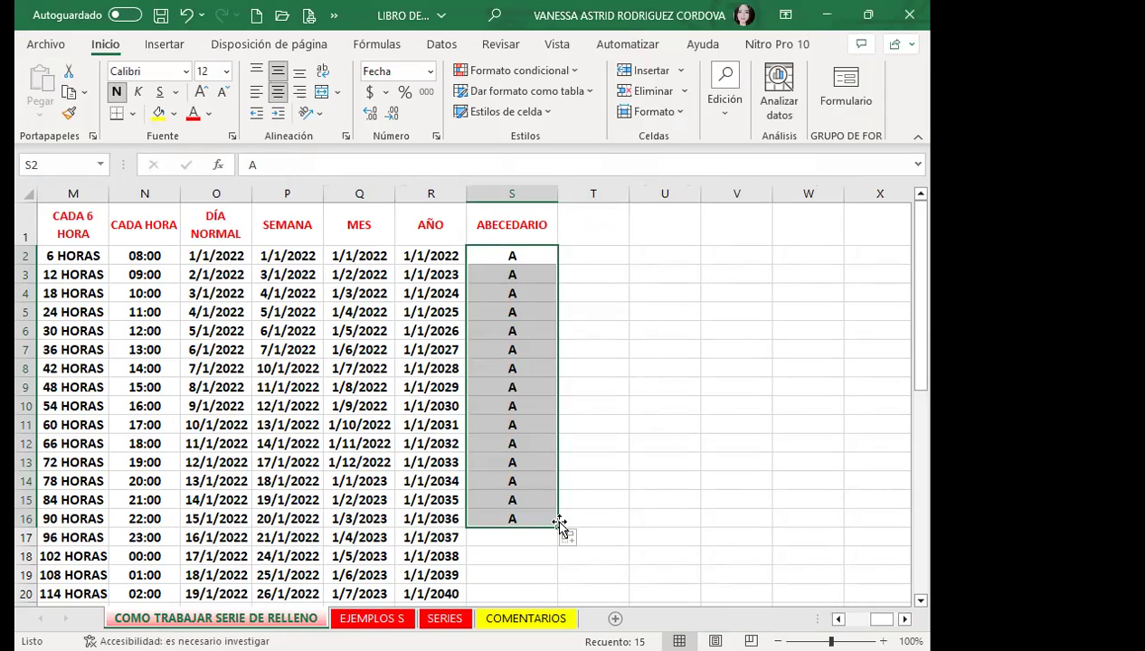
pyautogui.hotkey('ctrl', 'z')
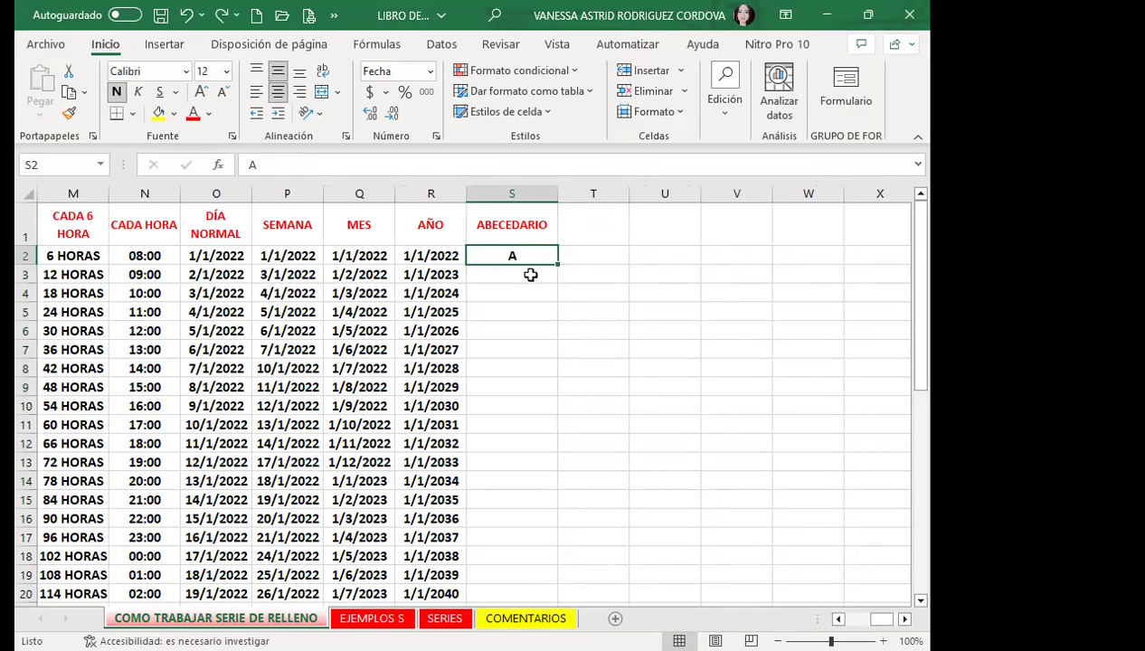
pyautogui.click(531, 274)
pyautogui.write('B')
pyautogui.moveTo(523, 256)
pyautogui.mouseDown()
pyautogui.moveTo(537, 271)
pyautogui.moveTo(558, 492)
pyautogui.mouseUp()
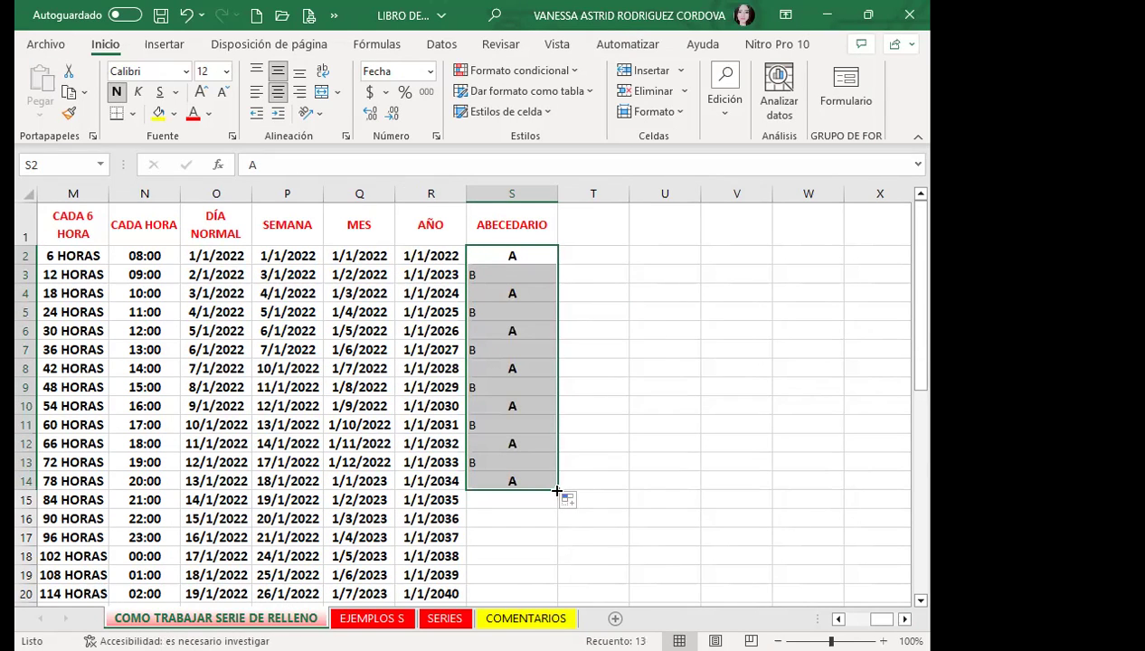
# Step: Clear the A/B letters from S2:S14 with Delete and reselect the first empty cells
pyautogui.press('Delete')
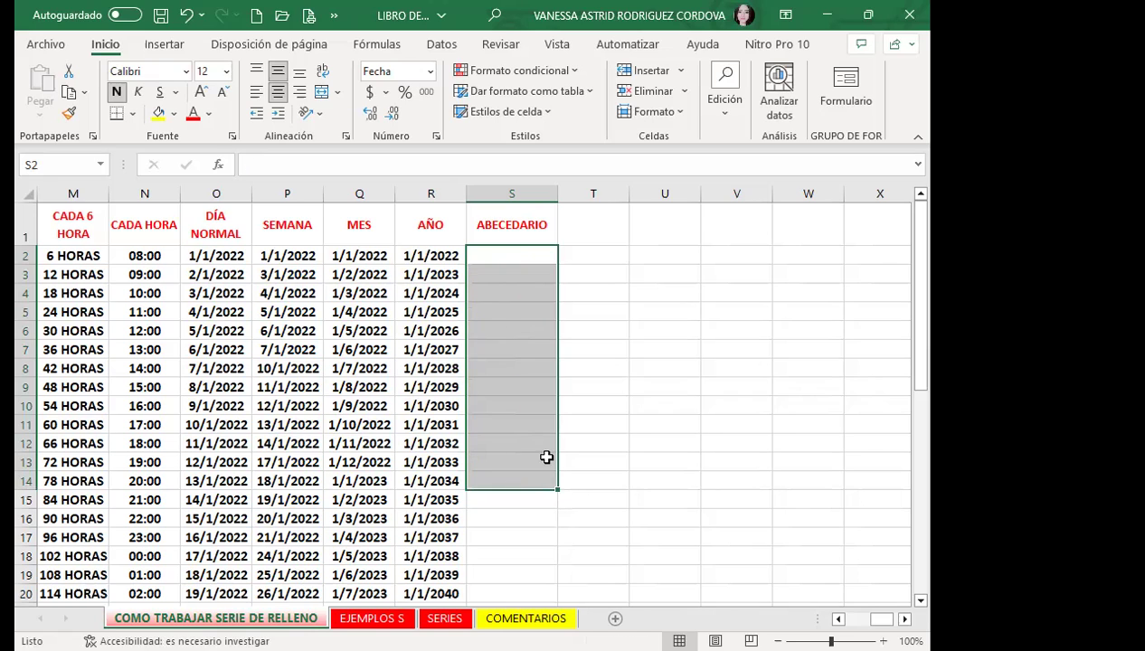
pyautogui.click(545, 455)
pyautogui.click(532, 349)
pyautogui.click(525, 254)
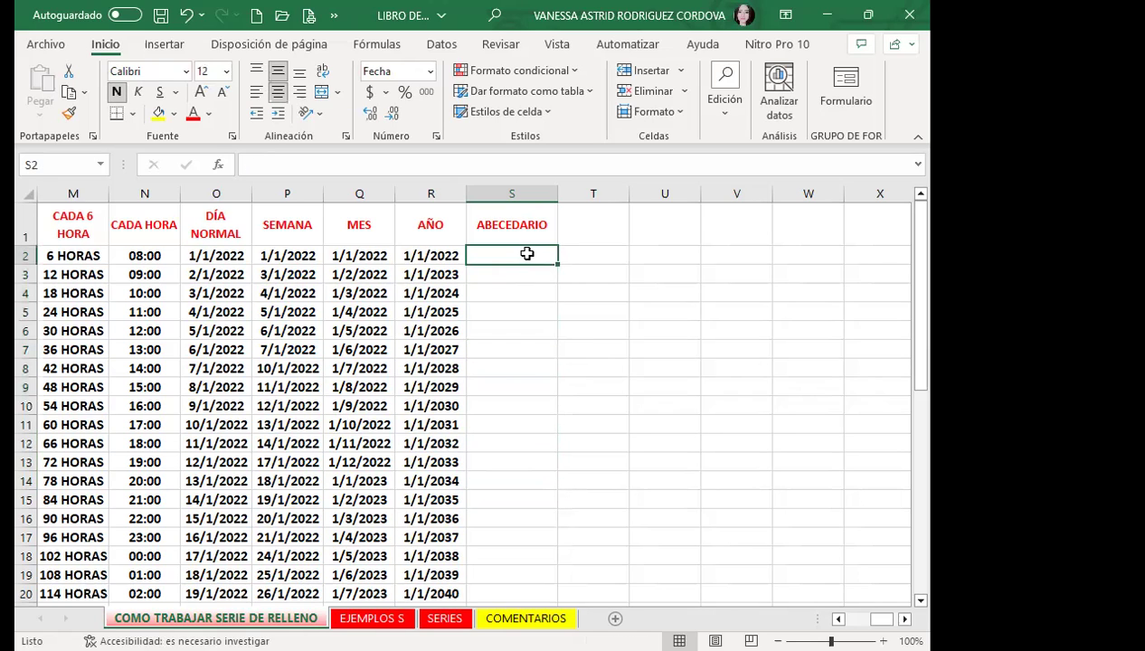
pyautogui.moveTo(526, 253); pyautogui.dragTo(522, 407)
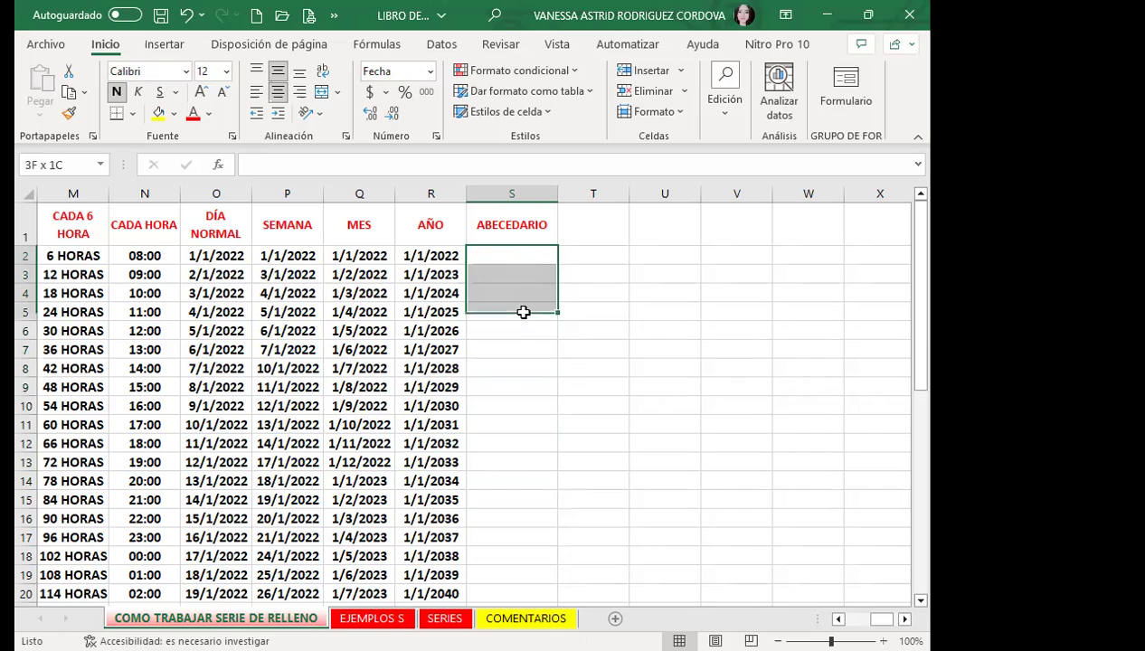
pyautogui.click(534, 464)
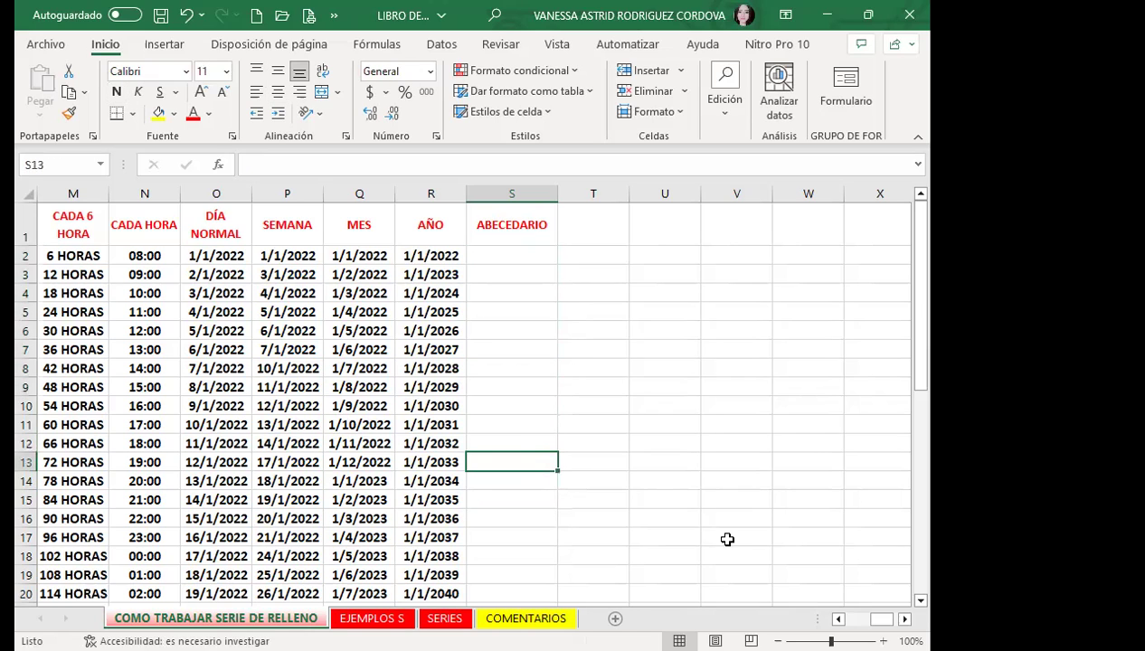
# Step: Scroll to column Z and select the alphabet letters Z1:Z27, including Ñ, as one block
pyautogui.click(905, 619)
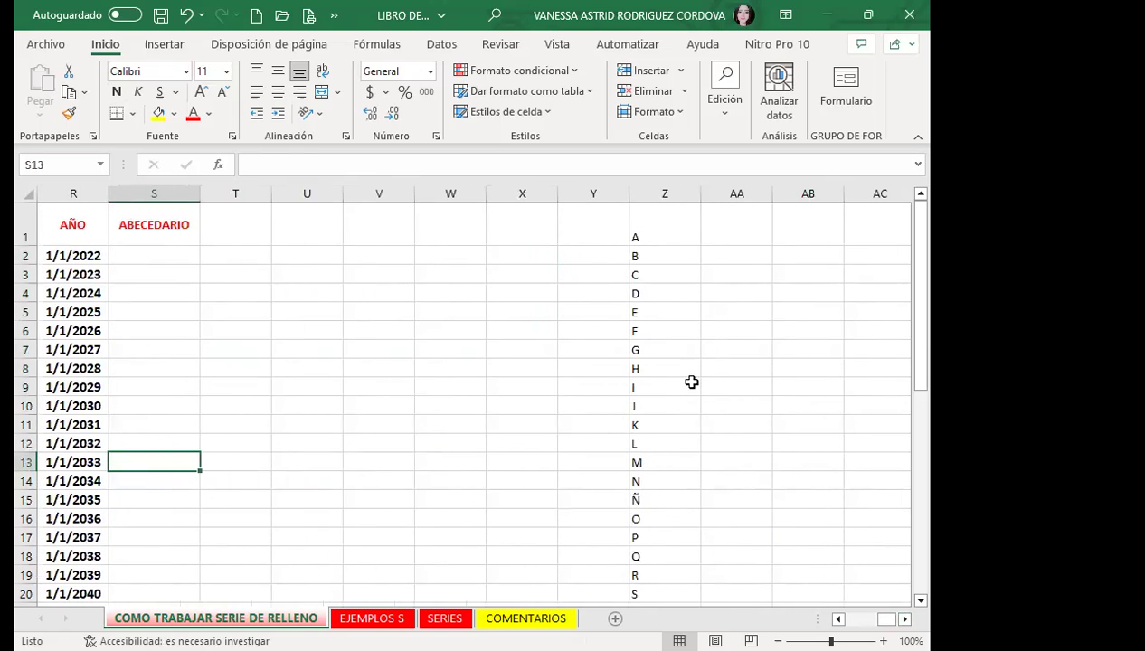
pyautogui.click(693, 384)
pyautogui.scroll(-2, 670, 447)
pyautogui.scroll(-4, 660, 479)
pyautogui.scroll(3, 661, 452)
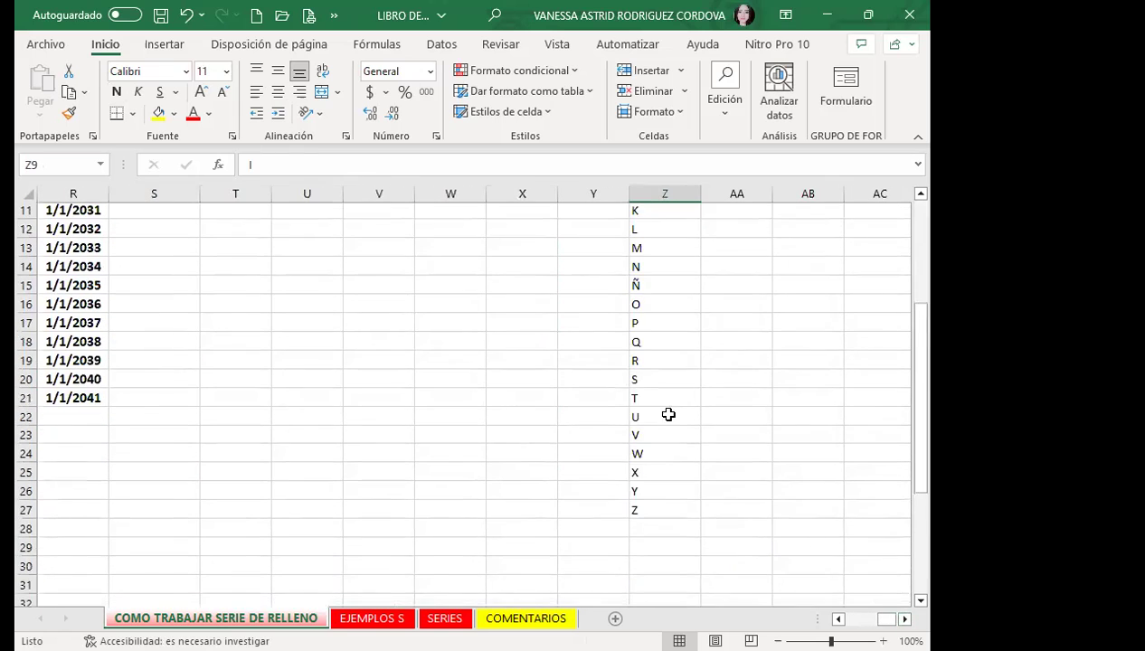
pyautogui.scroll(3, 667, 413)
pyautogui.moveTo(663, 233)
pyautogui.mouseDown()
pyautogui.moveTo(665, 570)
pyautogui.moveTo(695, 586)
pyautogui.mouseUp()
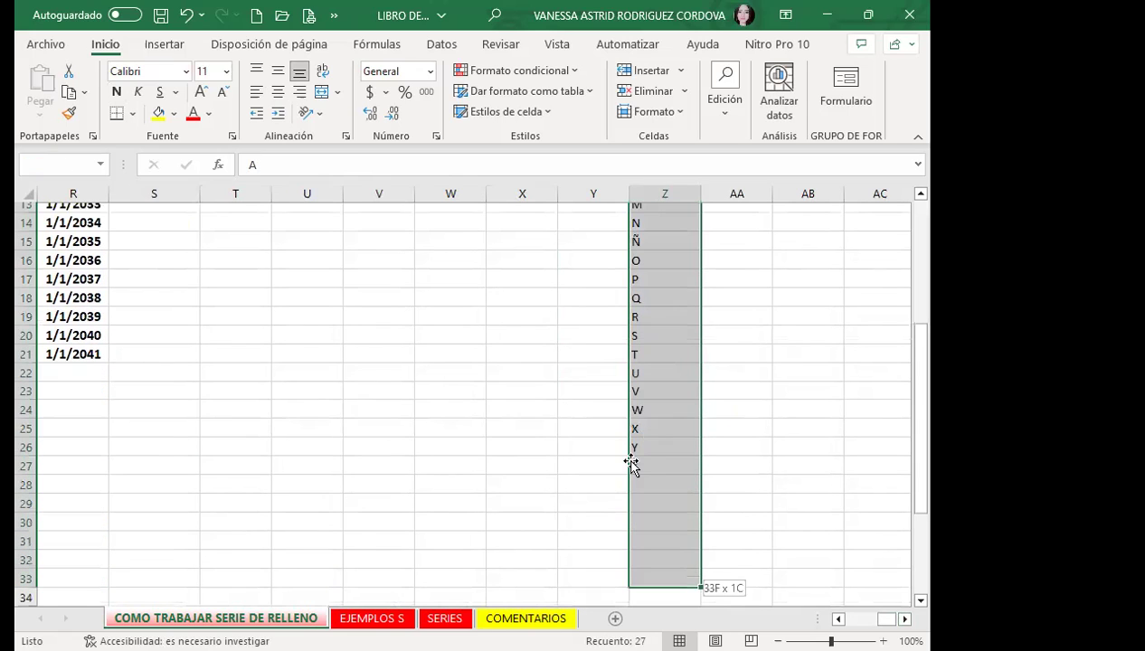
pyautogui.scroll(4, 136, 379)
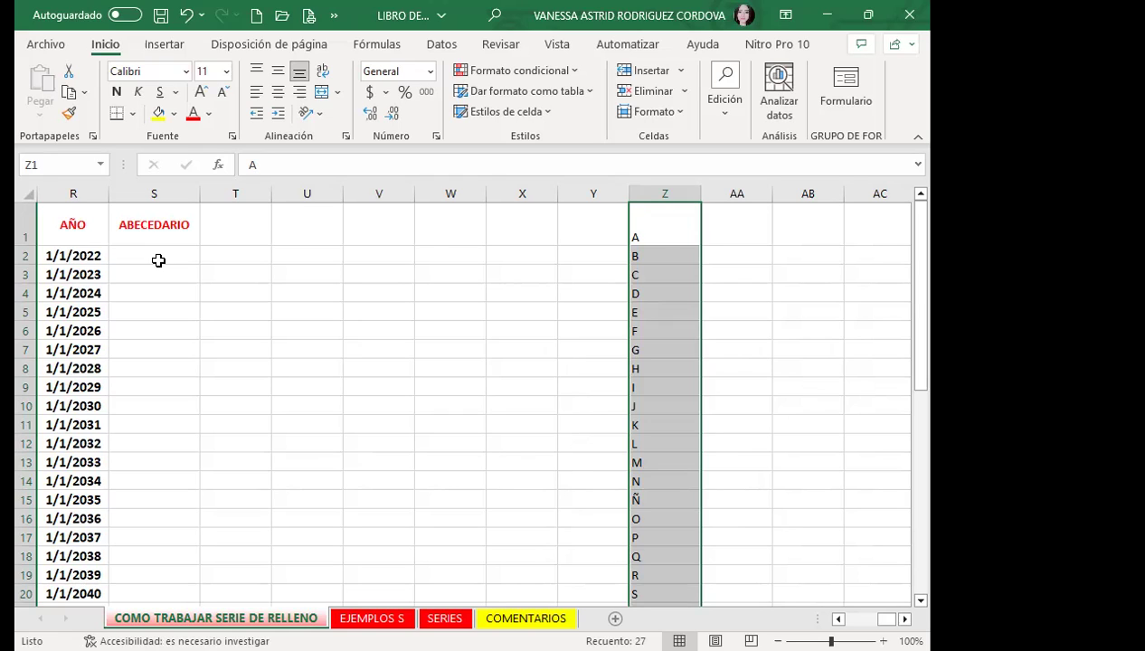
pyautogui.scroll(-2, 677, 512)
# Step: Open Edit Custom Lists from Excel Options > Advanced, with $Z$1:$Z$27 as the import range
pyautogui.scroll(-2, 661, 473)
pyautogui.scroll(4, 661, 473)
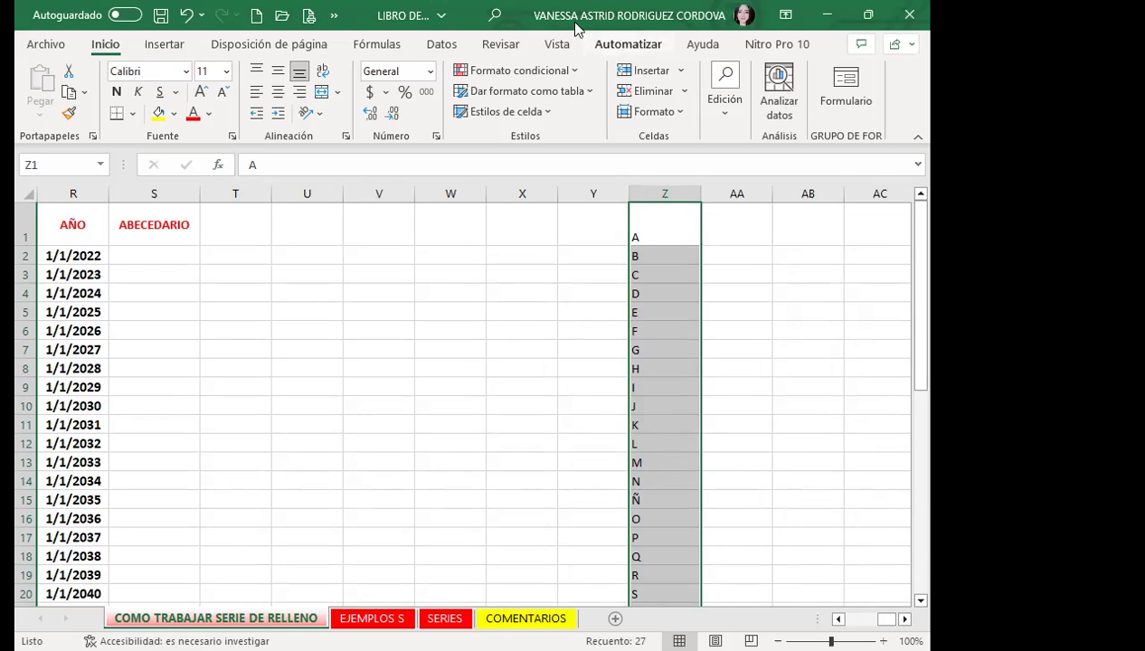
pyautogui.click(334, 18)
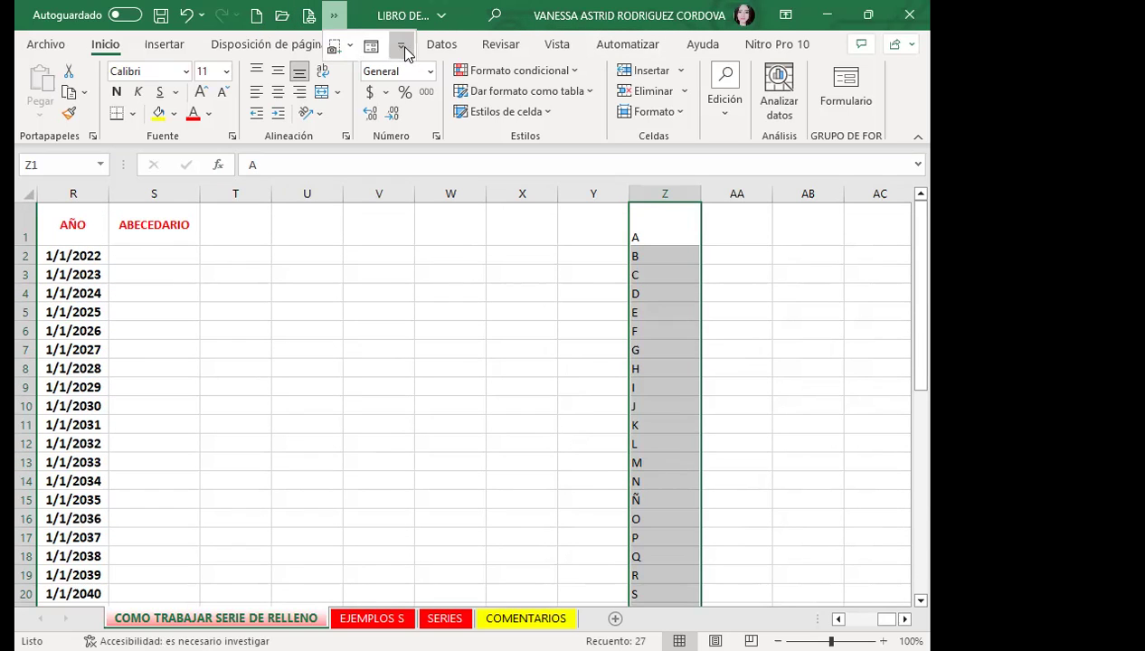
pyautogui.click(446, 429)
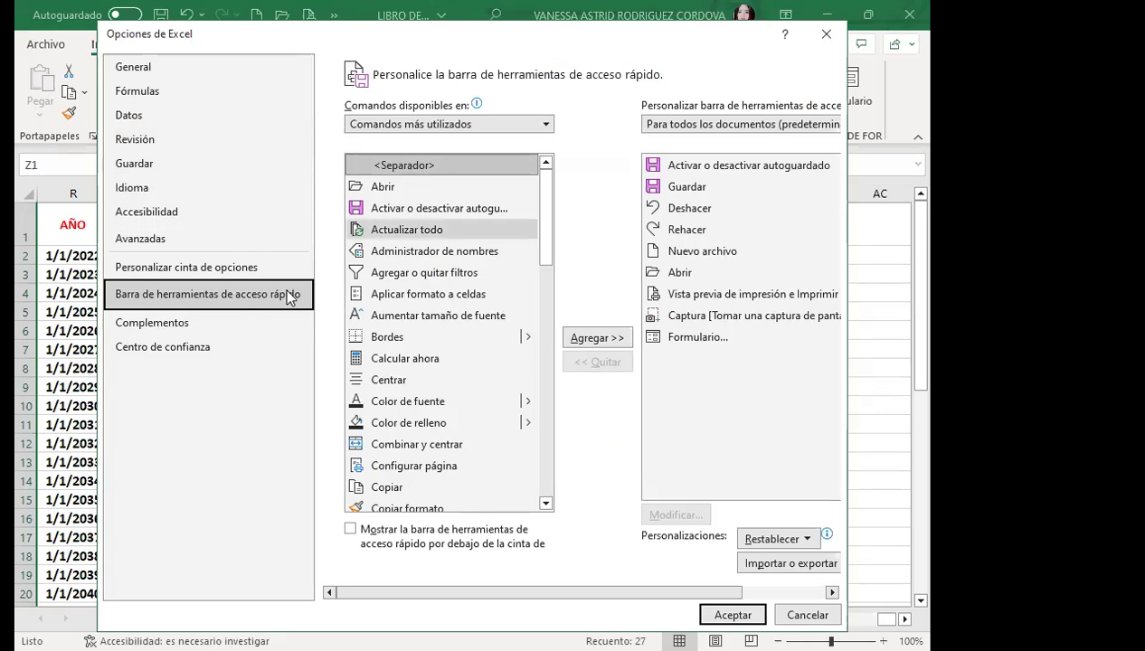
pyautogui.click(142, 246)
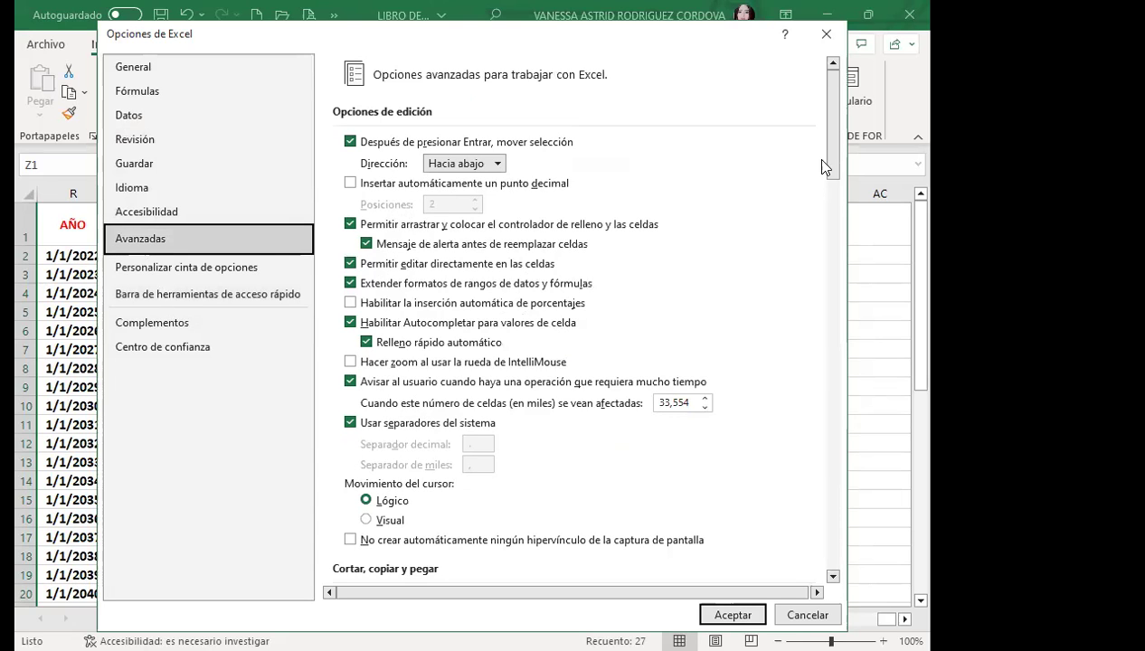
pyautogui.moveTo(836, 149); pyautogui.dragTo(870, 544)
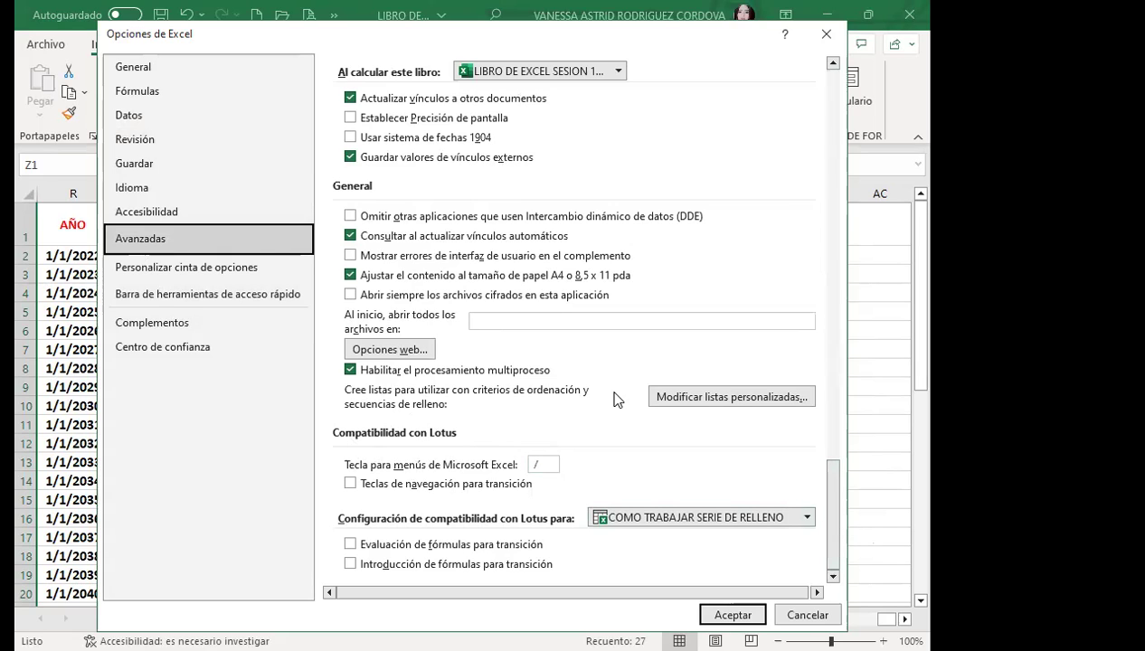
pyautogui.click(731, 406)
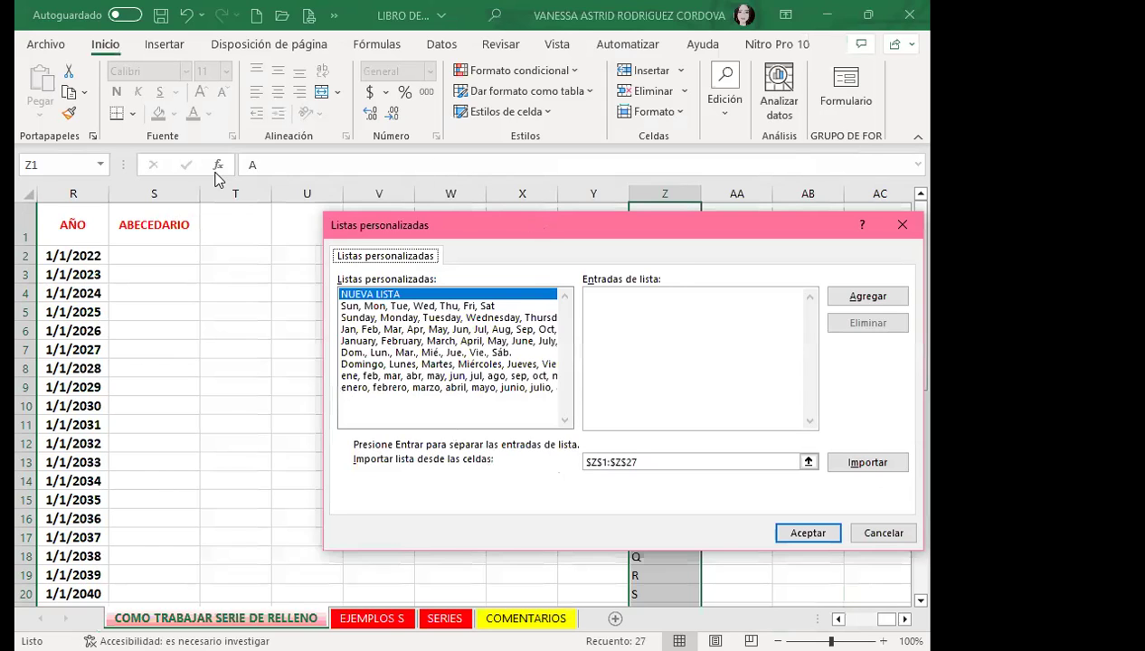
# Step: Import the Z1:Z27 alphabet with Ñ as a custom list, close Options, and clear column Z
pyautogui.moveTo(539, 231); pyautogui.dragTo(398, 158)
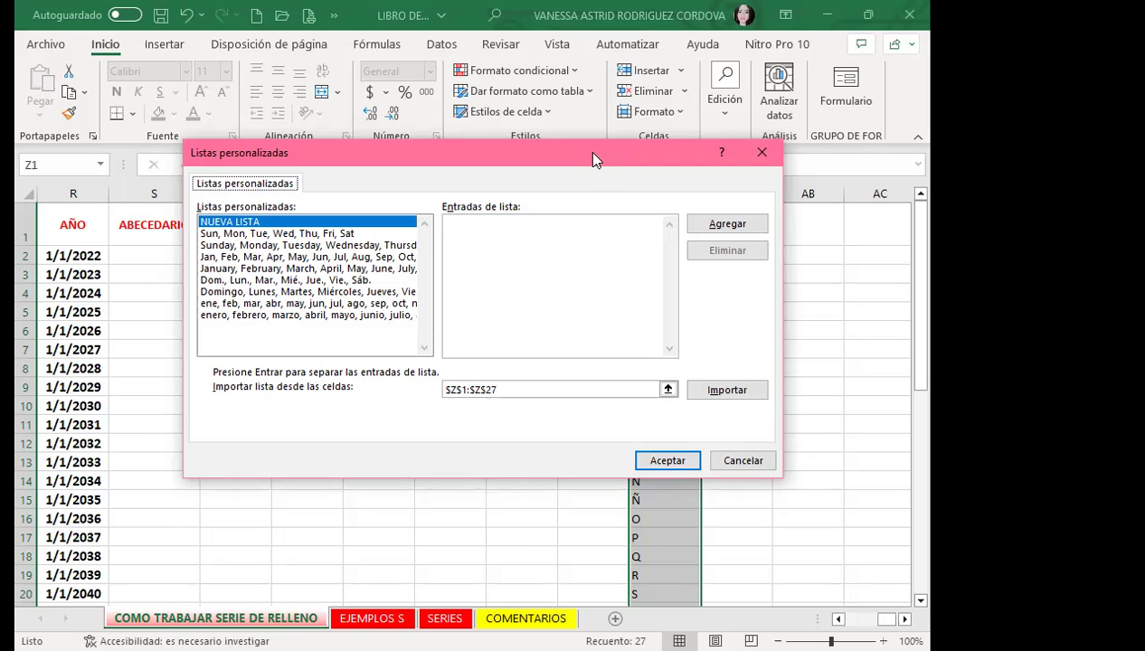
pyautogui.moveTo(593, 153); pyautogui.dragTo(378, 119)
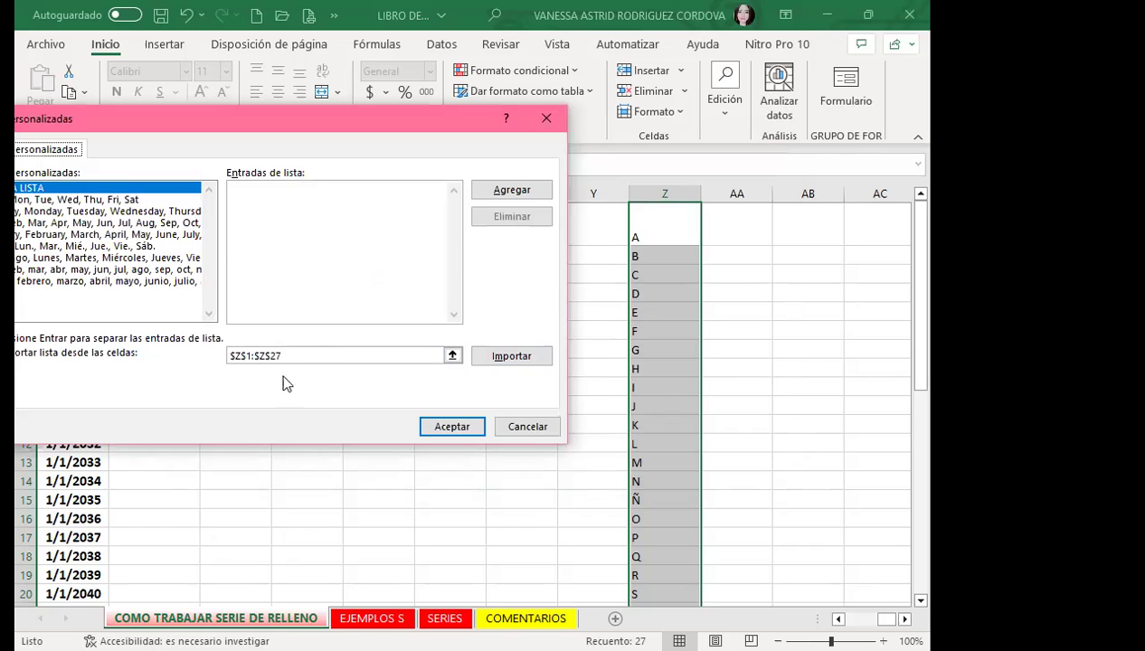
pyautogui.click(515, 356)
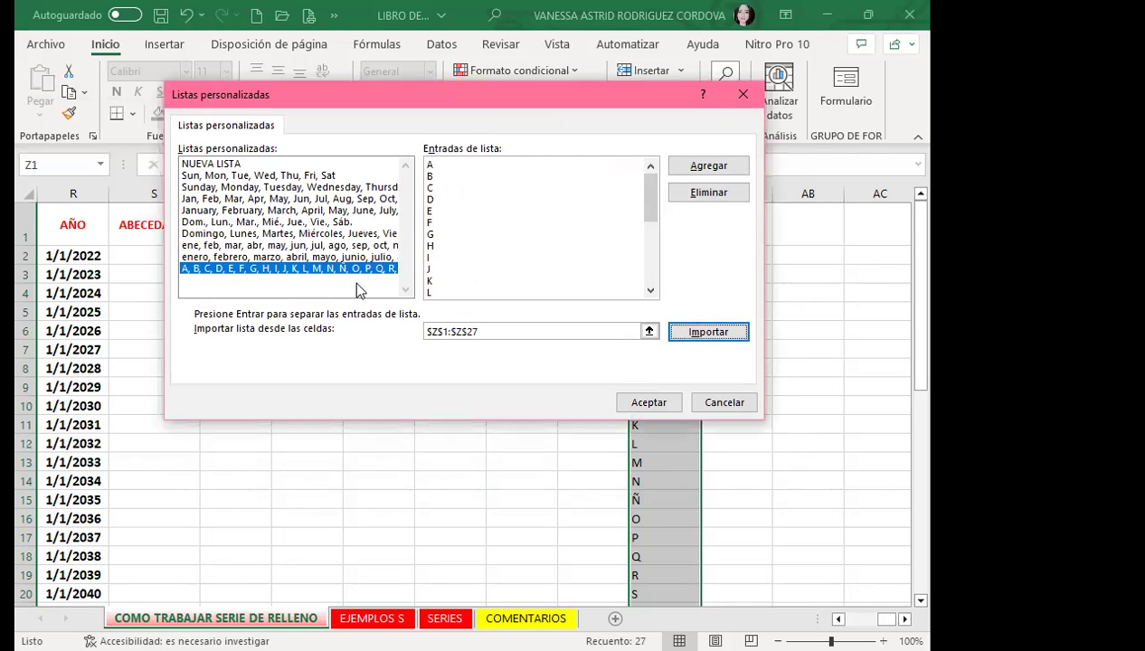
pyautogui.click(622, 403)
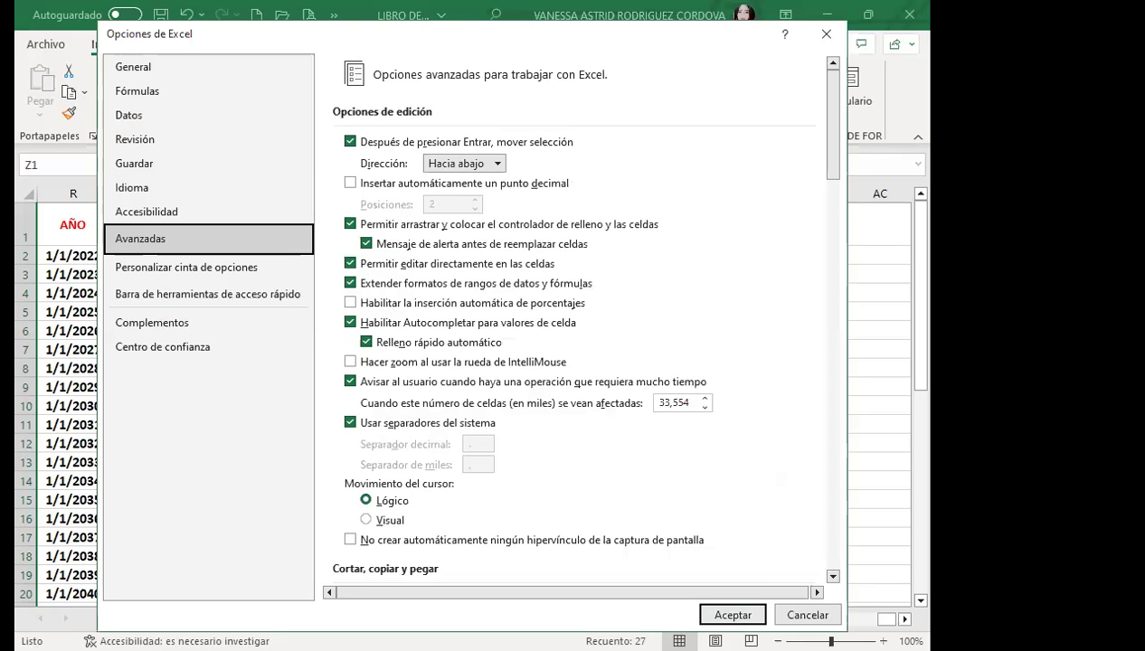
pyautogui.press('Return')
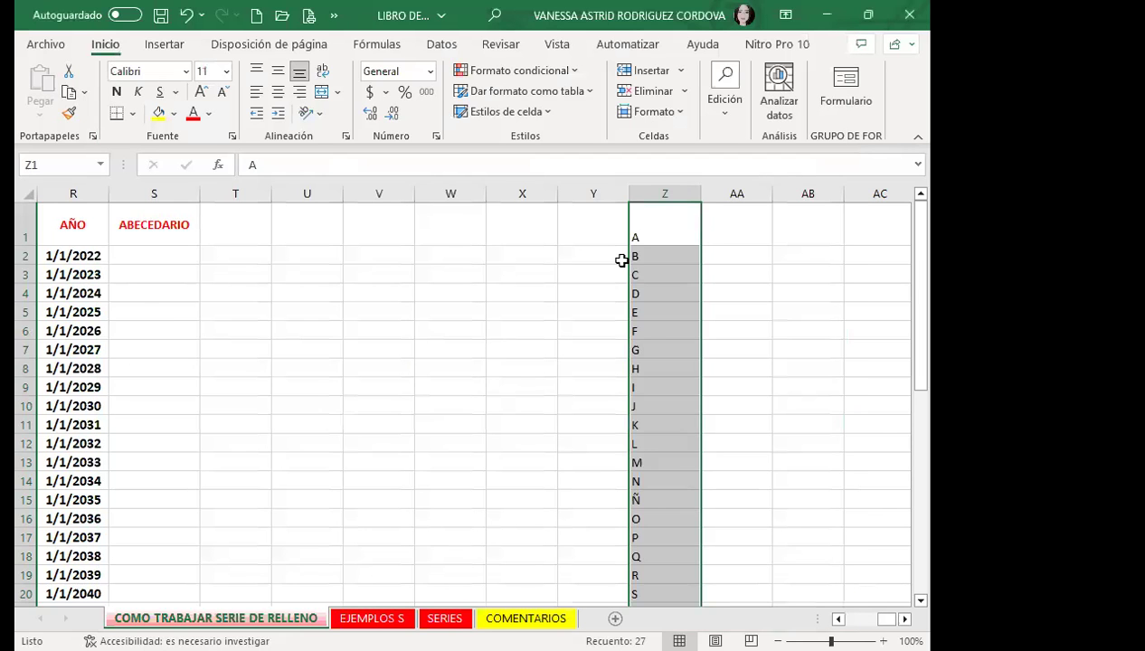
pyautogui.press('Delete')
# Step: Type A in S2 under ABECEDARIO and fill down to S28 for A through Z
pyautogui.click(644, 288)
pyautogui.click(320, 371)
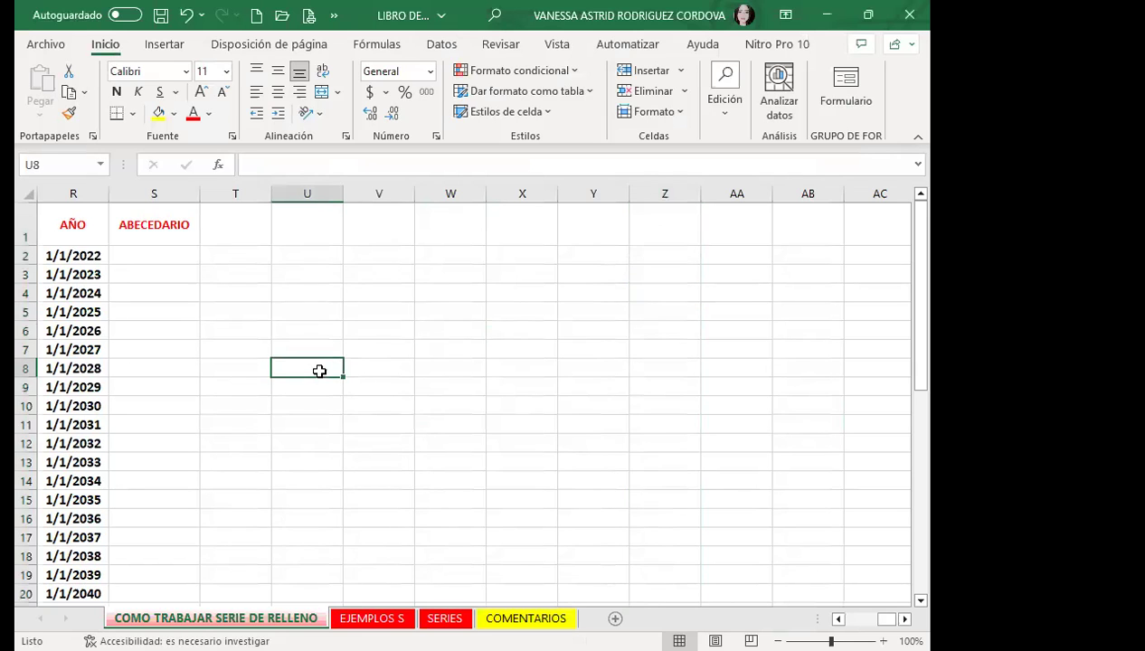
pyautogui.hscroll(-2, 476, 398)
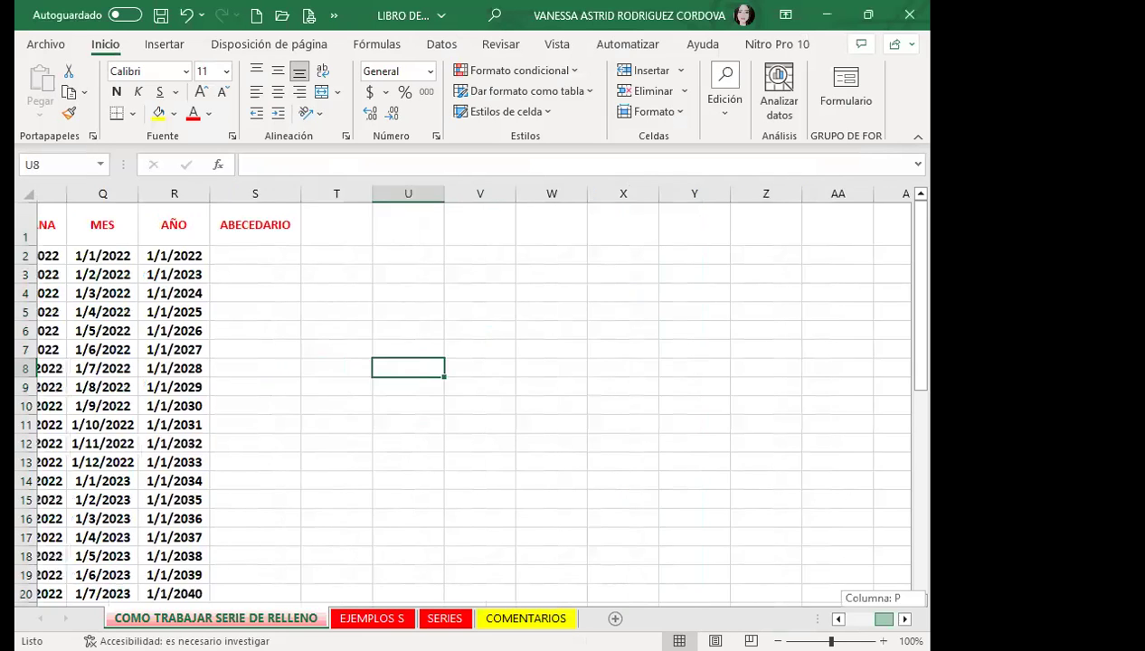
pyautogui.hscroll(-5, 477, 398)
pyautogui.hscroll(1, 477, 398)
pyautogui.hscroll(2, 476, 398)
pyautogui.hscroll(2, 477, 399)
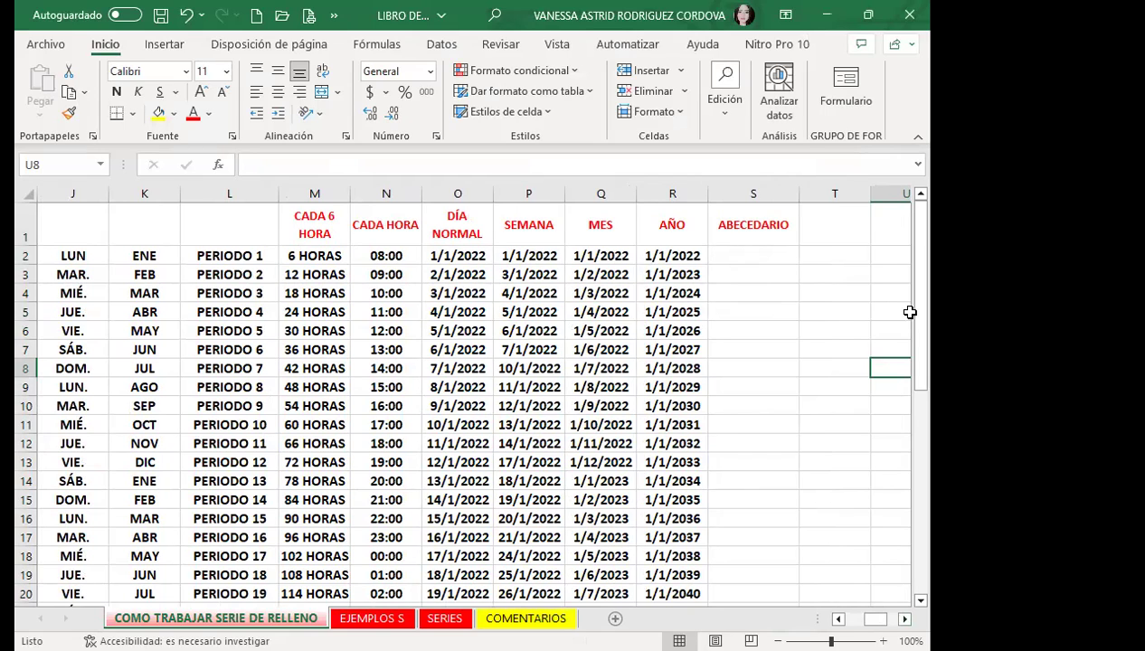
pyautogui.click(776, 252)
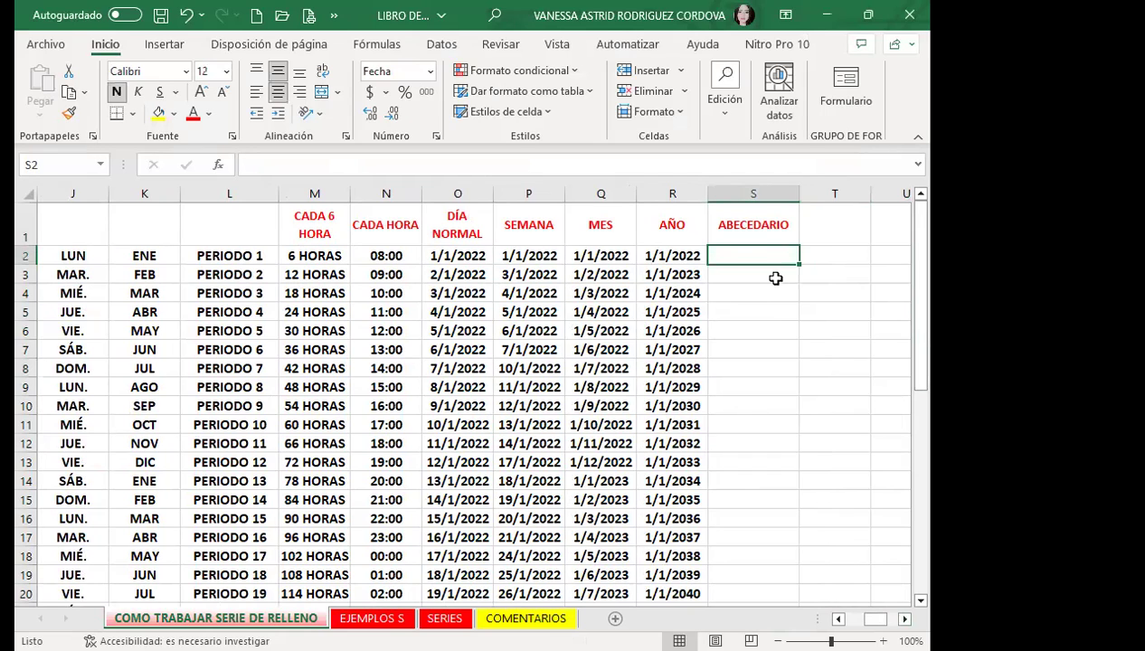
pyautogui.write('A')
pyautogui.press('Delete')
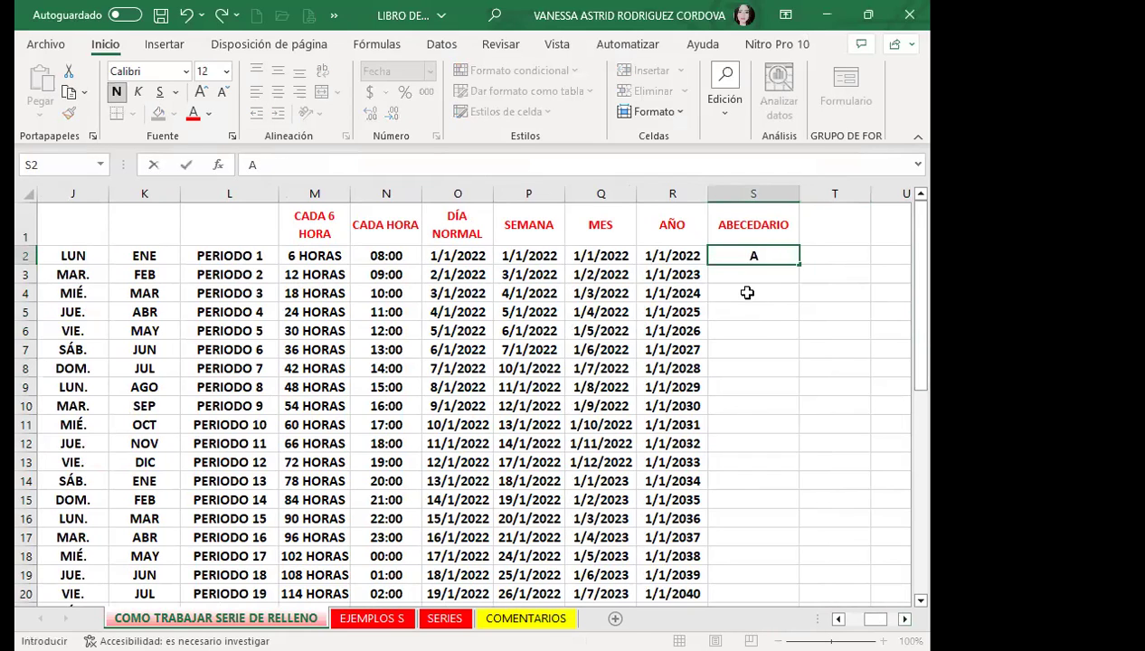
pyautogui.press('Return')
pyautogui.click(739, 255)
pyautogui.moveTo(798, 267); pyautogui.dragTo(796, 579)
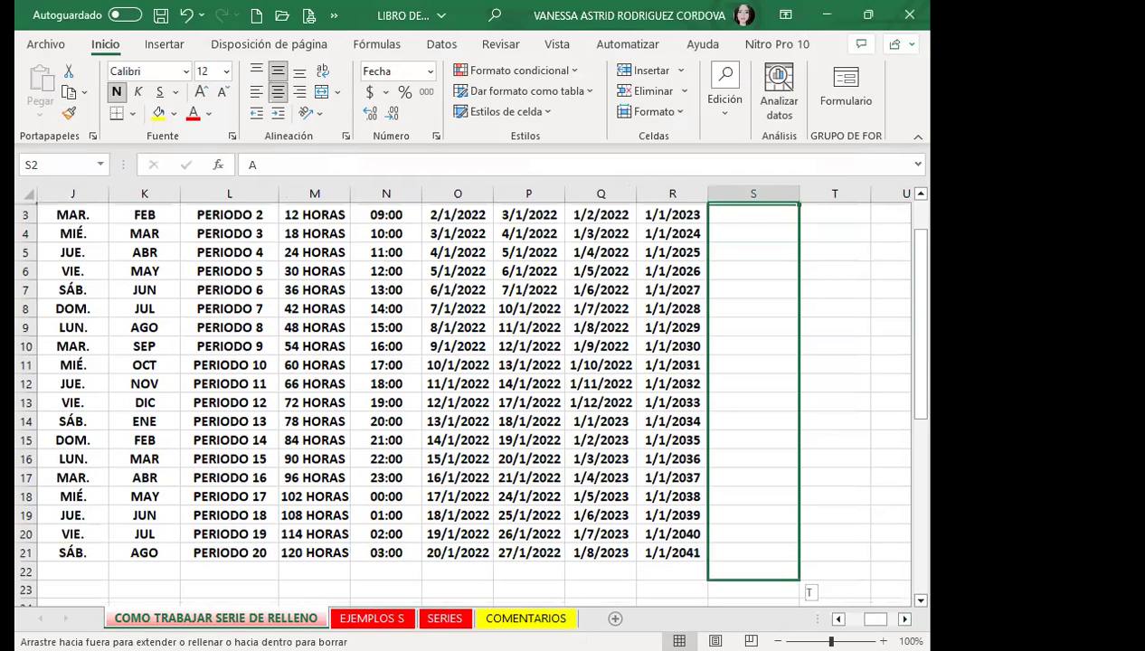
pyautogui.moveTo(750, 441); pyautogui.dragTo(755, 411)
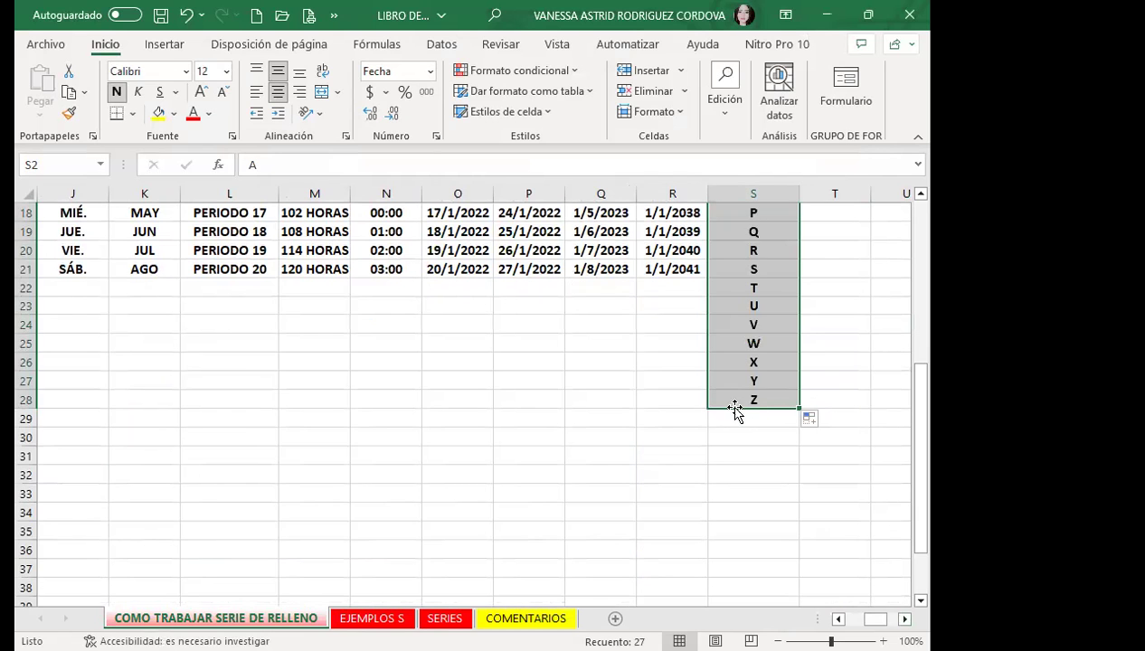
# Step: Enter V in M49 and begin extending the letter series downward
pyautogui.scroll(4, 823, 312)
pyautogui.scroll(2, 792, 276)
pyautogui.scroll(-5, 315, 487)
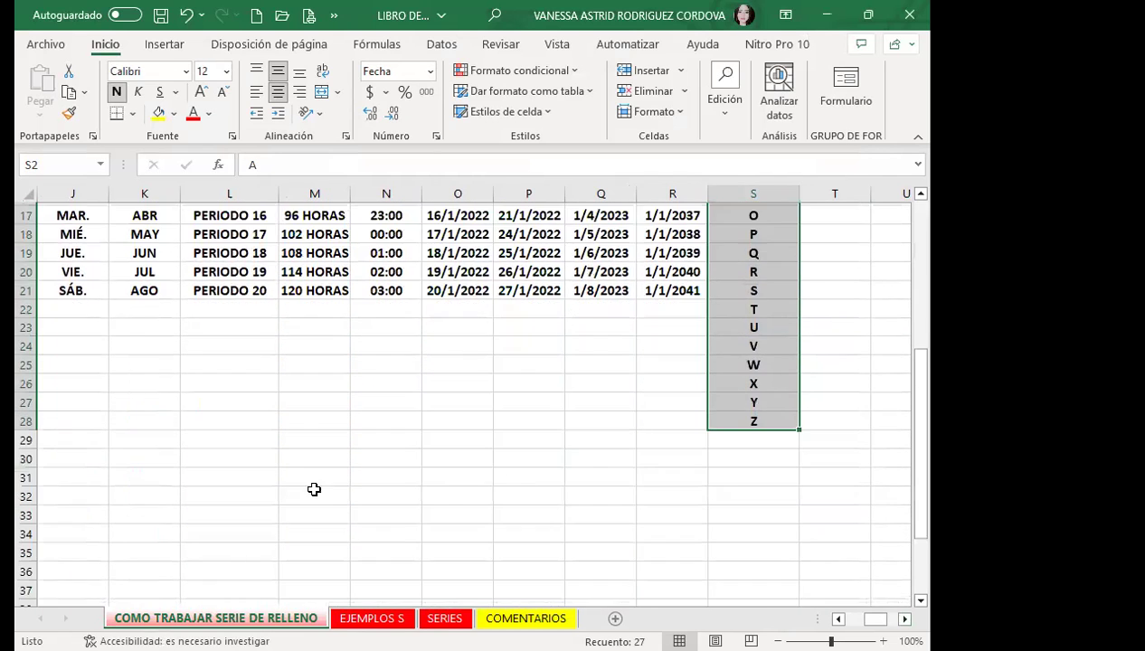
pyautogui.scroll(-8, 286, 449)
pyautogui.click(315, 381)
pyautogui.write('V')
pyautogui.press('Return')
pyautogui.click(318, 383)
pyautogui.moveTo(351, 389); pyautogui.dragTo(351, 437)
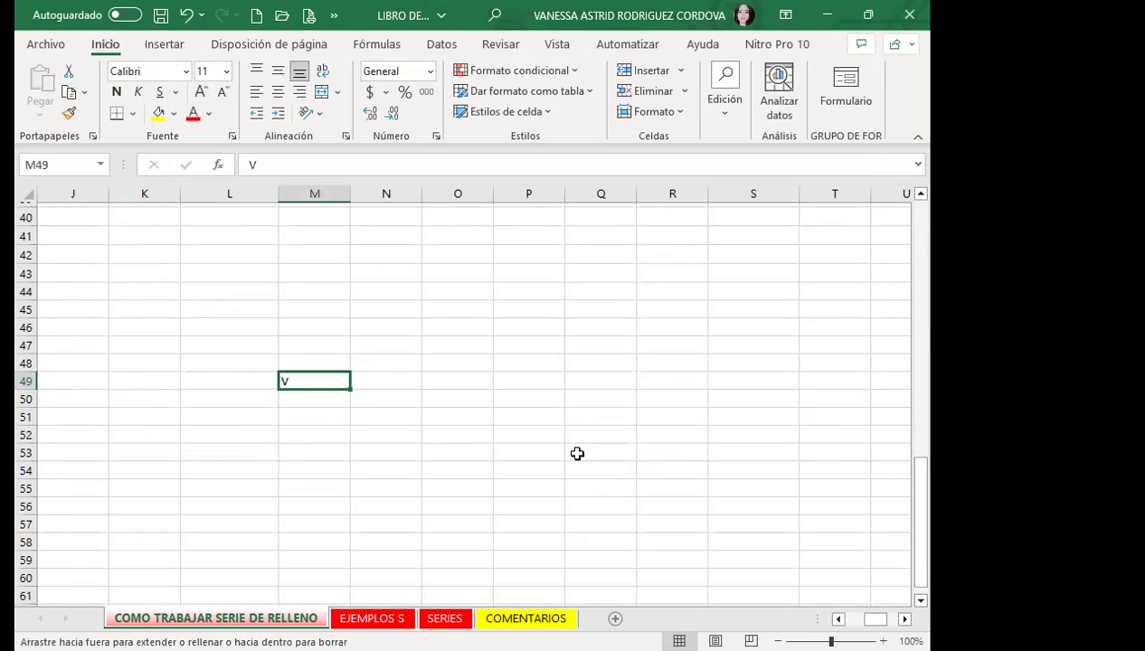
# Step: Fill M49:M56 with V through C, and Q44:Q53 with E through N
pyautogui.moveTo(578, 453); pyautogui.dragTo(579, 452)
pyautogui.click(581, 287)
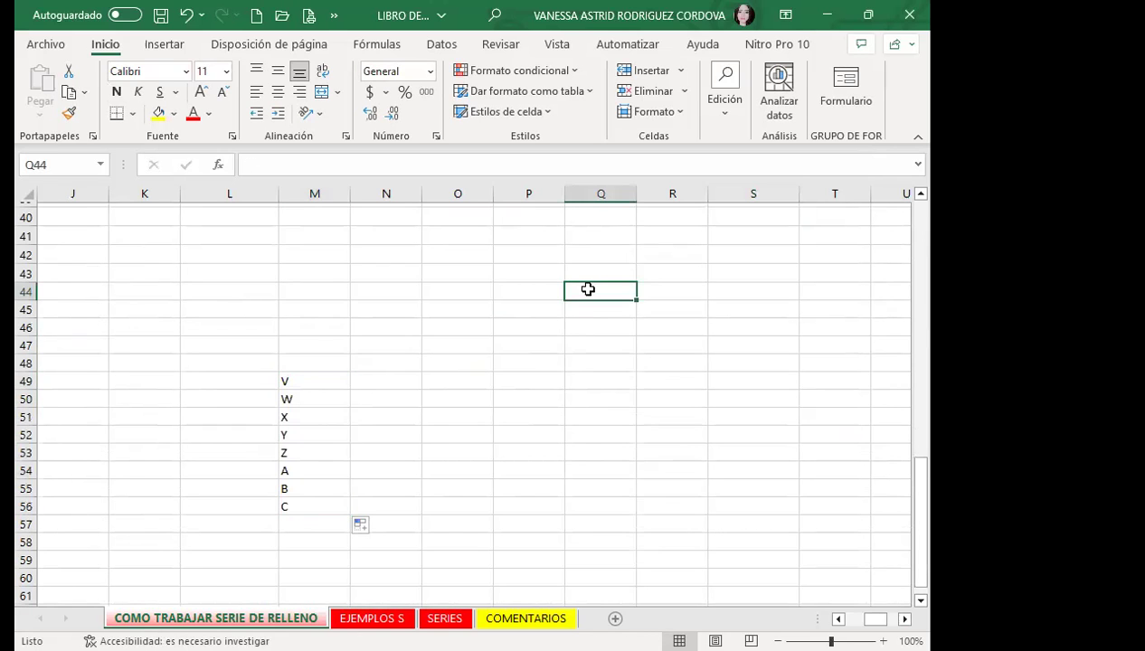
pyautogui.write('E')
pyautogui.click(572, 347)
pyautogui.click(601, 294)
pyautogui.moveTo(637, 303); pyautogui.dragTo(857, 391)
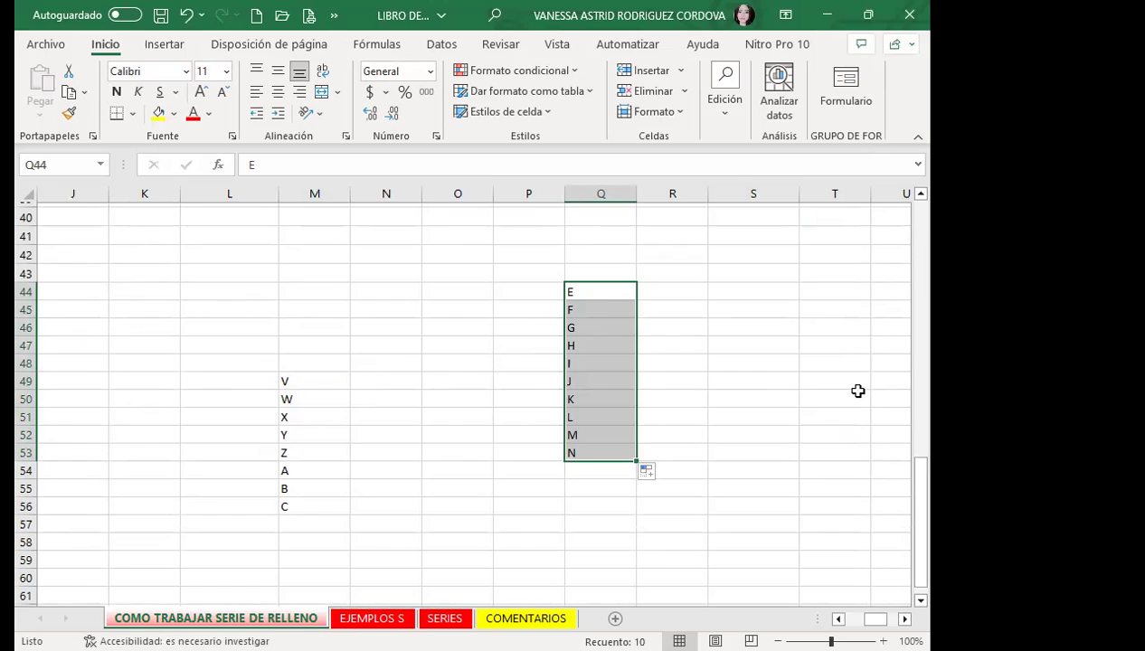
# Step: Review the E–N range, then return to cell S5 in the ABECEDARIO column
pyautogui.click(482, 535)
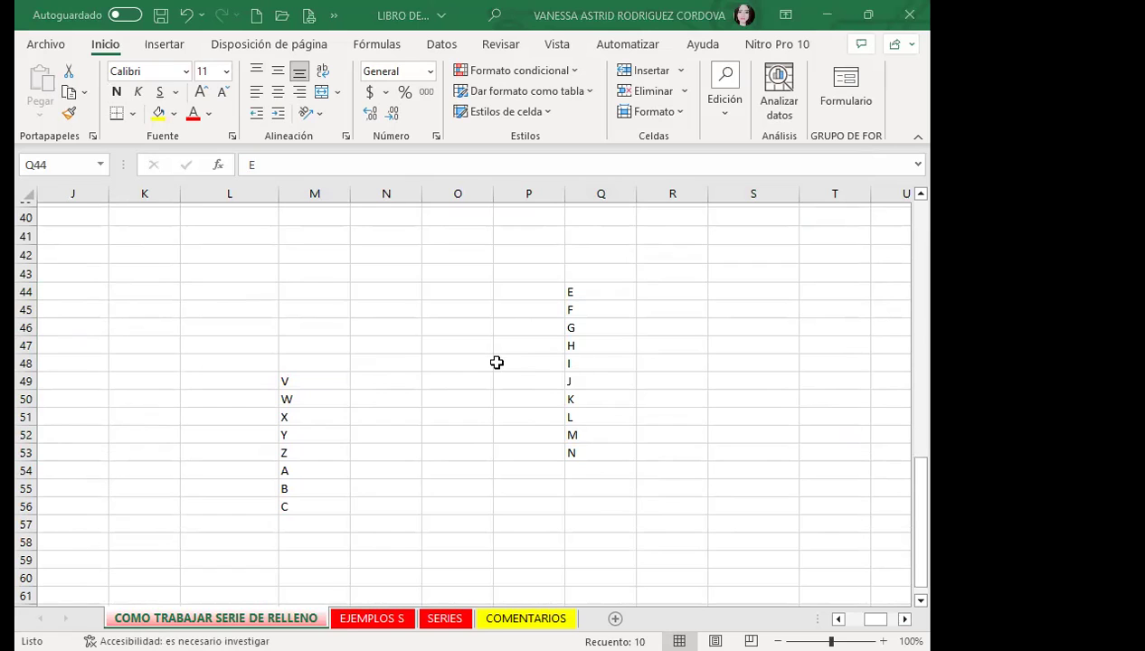
pyautogui.click(588, 363)
pyautogui.moveTo(591, 294); pyautogui.dragTo(588, 450)
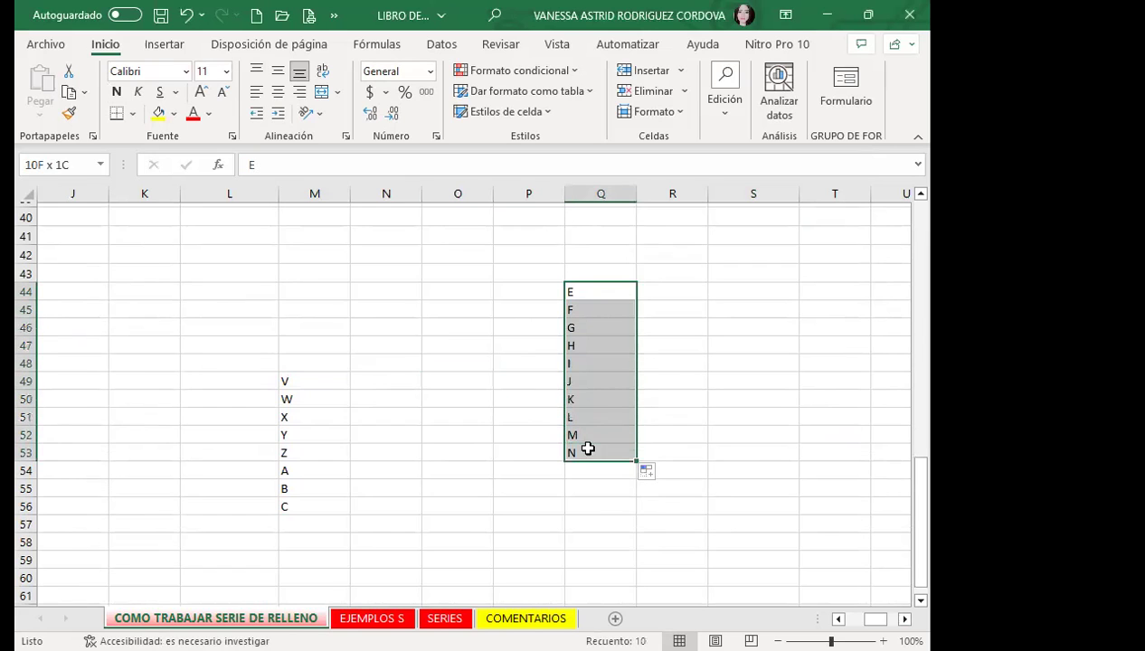
pyautogui.click(411, 435)
pyautogui.scroll(1, 378, 444)
pyautogui.scroll(8, 379, 444)
pyautogui.scroll(3, 434, 434)
pyautogui.scroll(1, 511, 409)
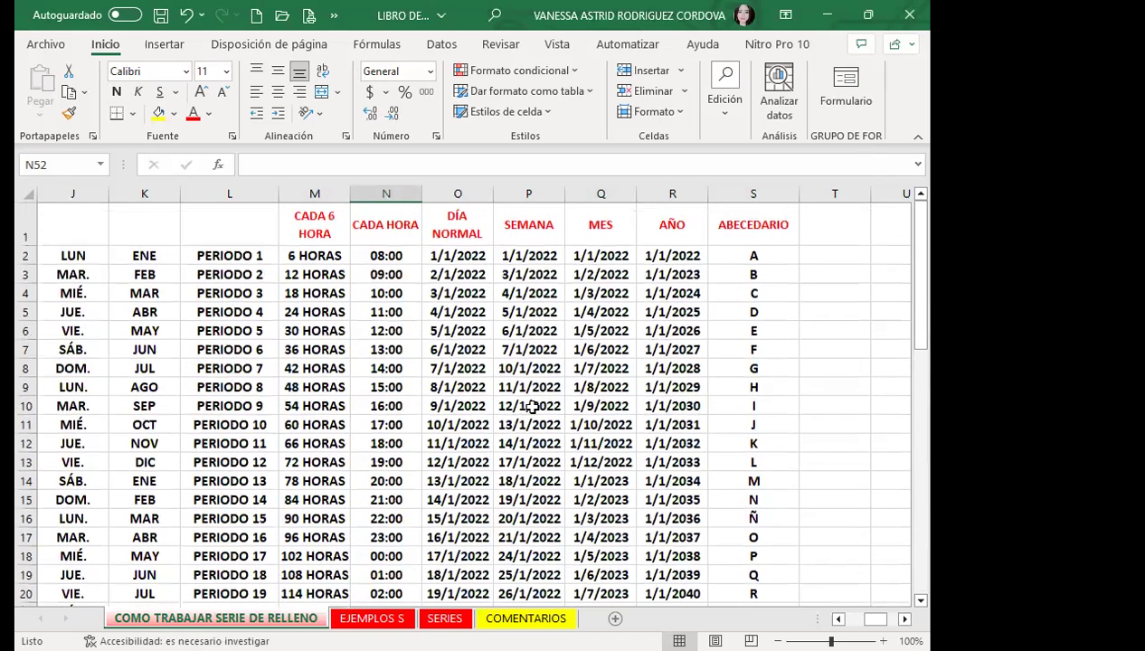
pyautogui.click(758, 313)
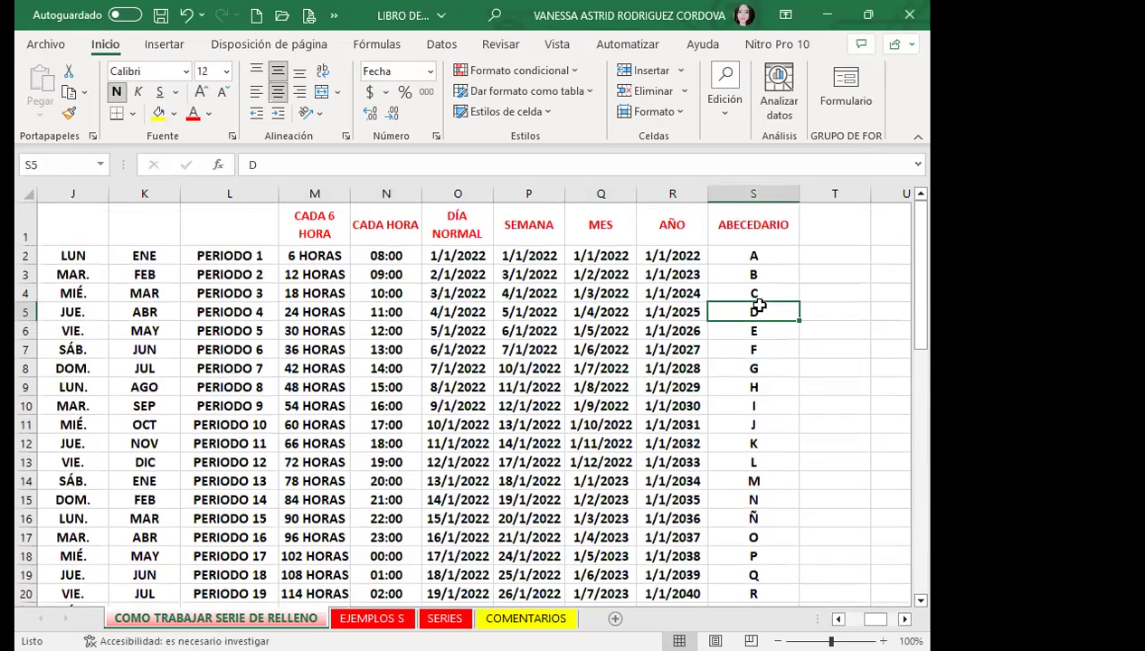
# Step: Open the Custom Lists editor from Excel Options > Advanced
pyautogui.click(334, 17)
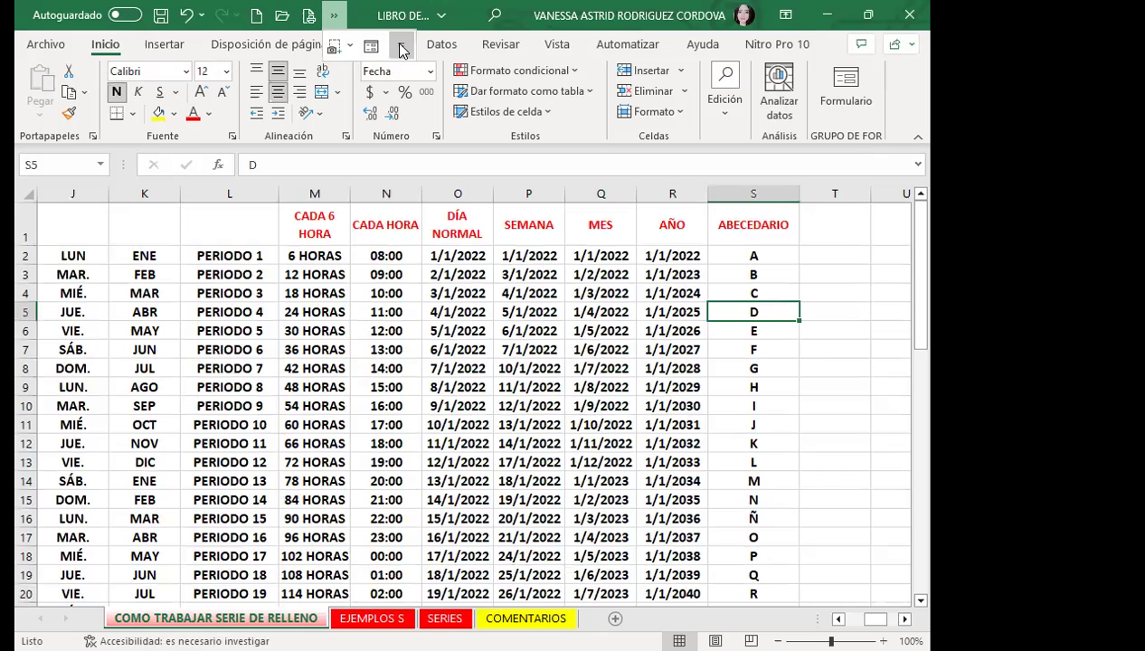
pyautogui.click(401, 50)
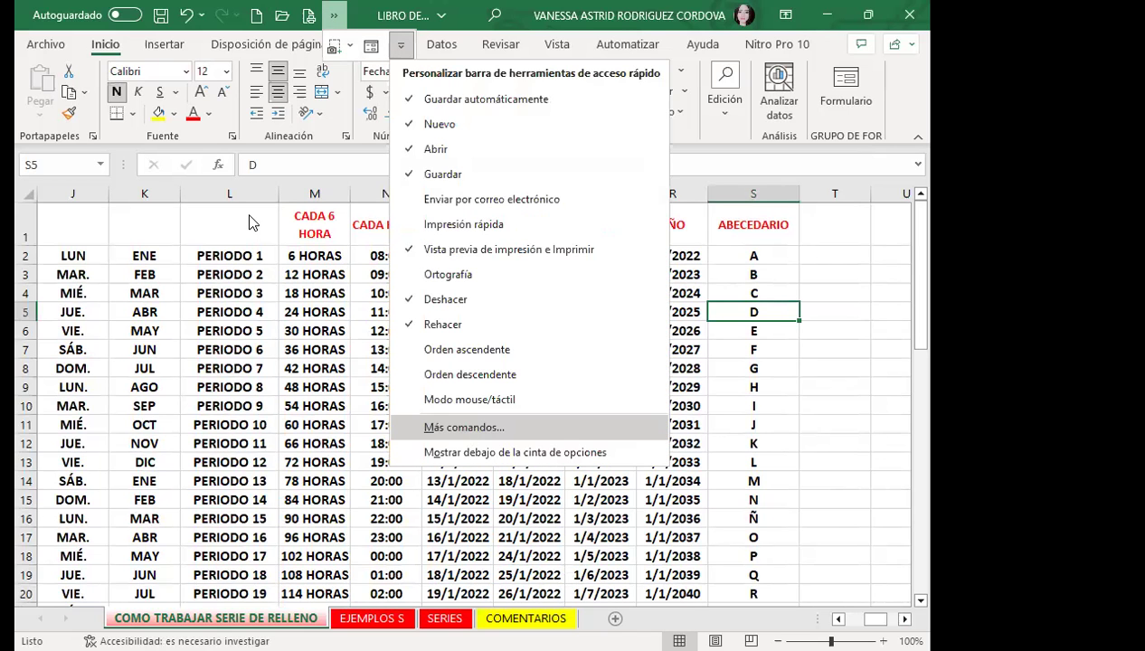
pyautogui.click(529, 572)
pyautogui.click(152, 249)
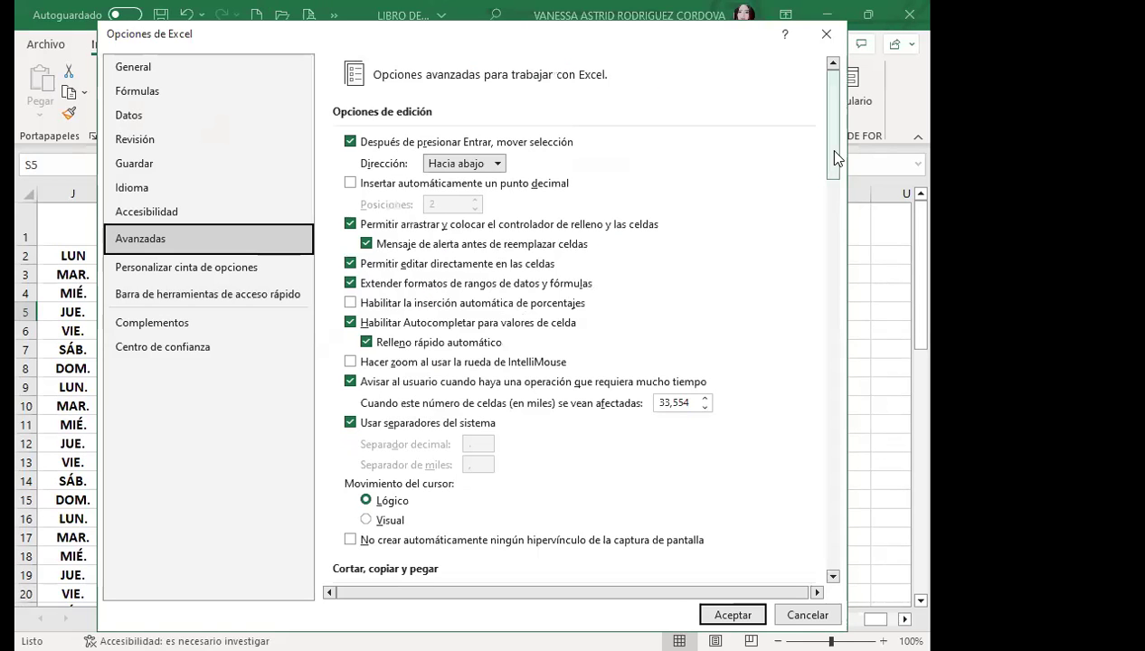
pyautogui.scroll(-5, 831, 284)
pyautogui.scroll(-8, 839, 287)
pyautogui.scroll(-7, 840, 287)
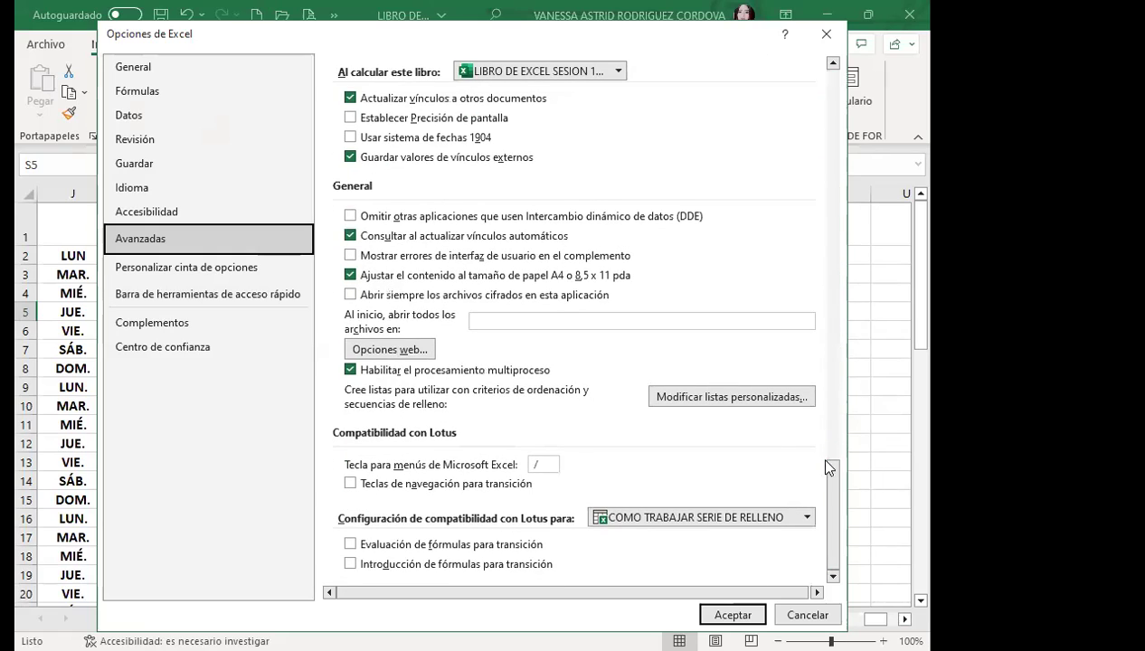
pyautogui.click(708, 398)
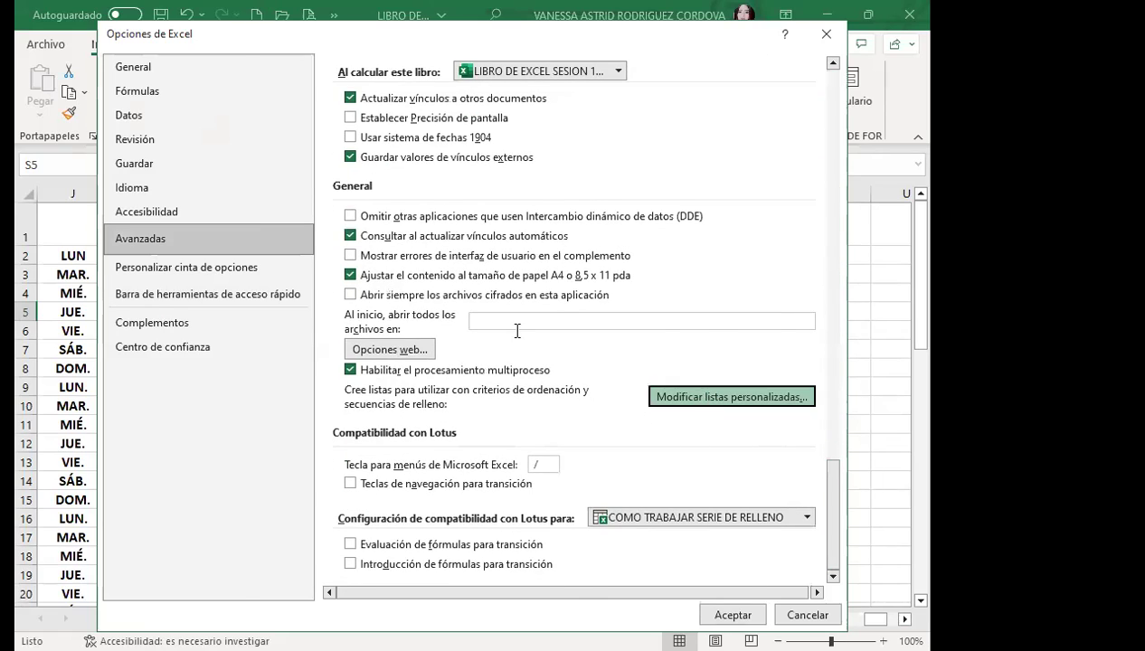
# Step: Enter BLANCO, AZUL, AMARILLO, VERDE, ROSADO as the new list's entries
pyautogui.click(452, 182)
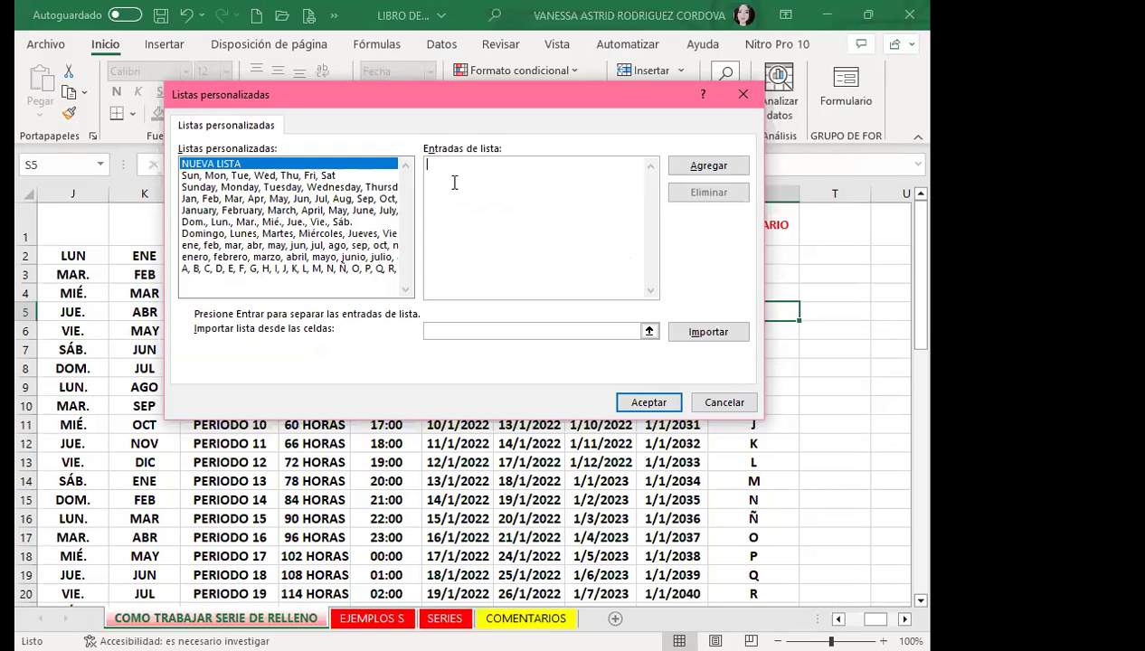
pyautogui.write('BLANCO')
pyautogui.press('Return')
pyautogui.write('AZUL')
pyautogui.press('Return')
pyautogui.write('AMARILLO')
pyautogui.press('Return')
pyautogui.write('VERDE')
pyautogui.press('Return')
pyautogui.write('ROSAD')
pyautogui.write('O')
# Step: Add the colour list, confirm both dialogs, and select cell M32
pyautogui.click(694, 165)
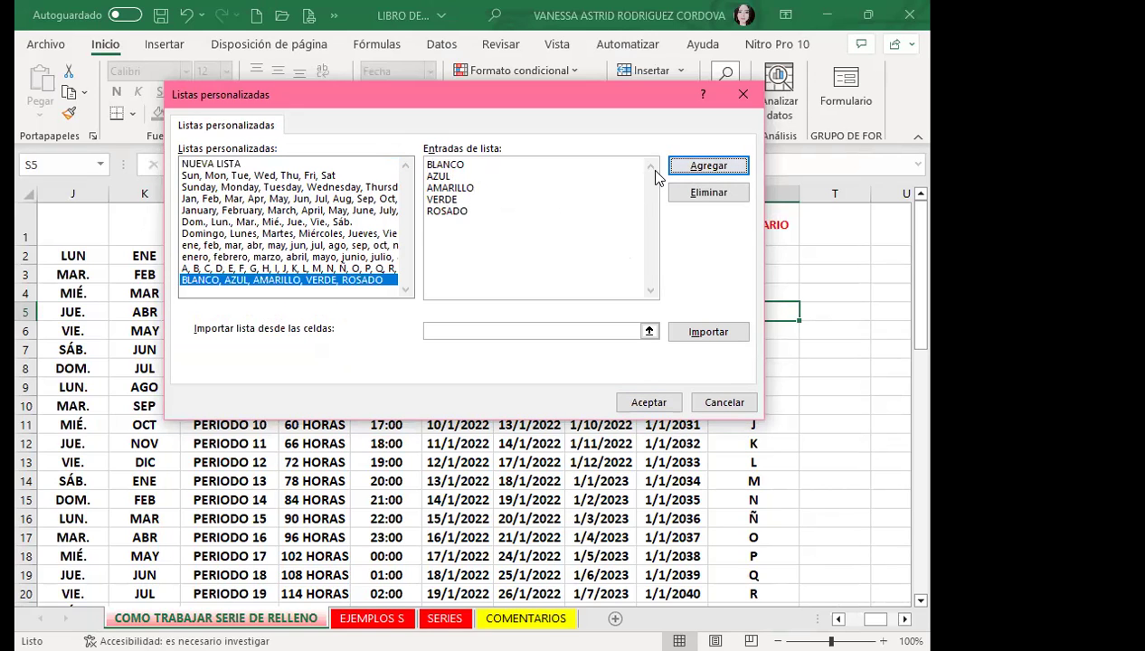
pyautogui.click(660, 402)
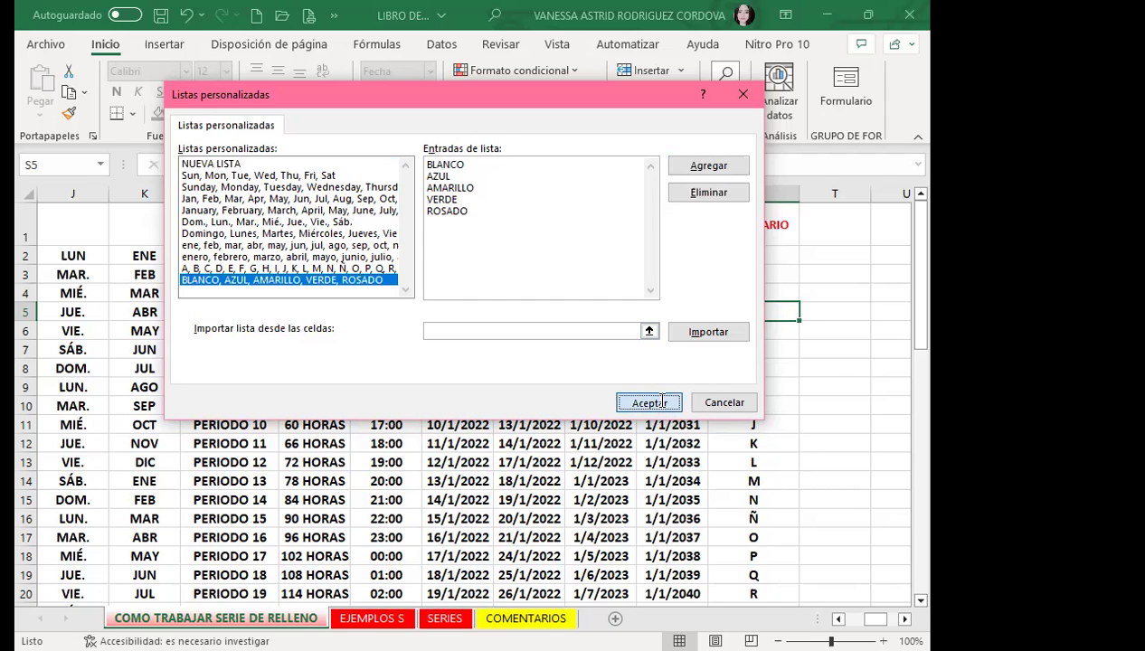
pyautogui.click(729, 608)
pyautogui.scroll(-4, 347, 419)
pyautogui.scroll(-4, 308, 330)
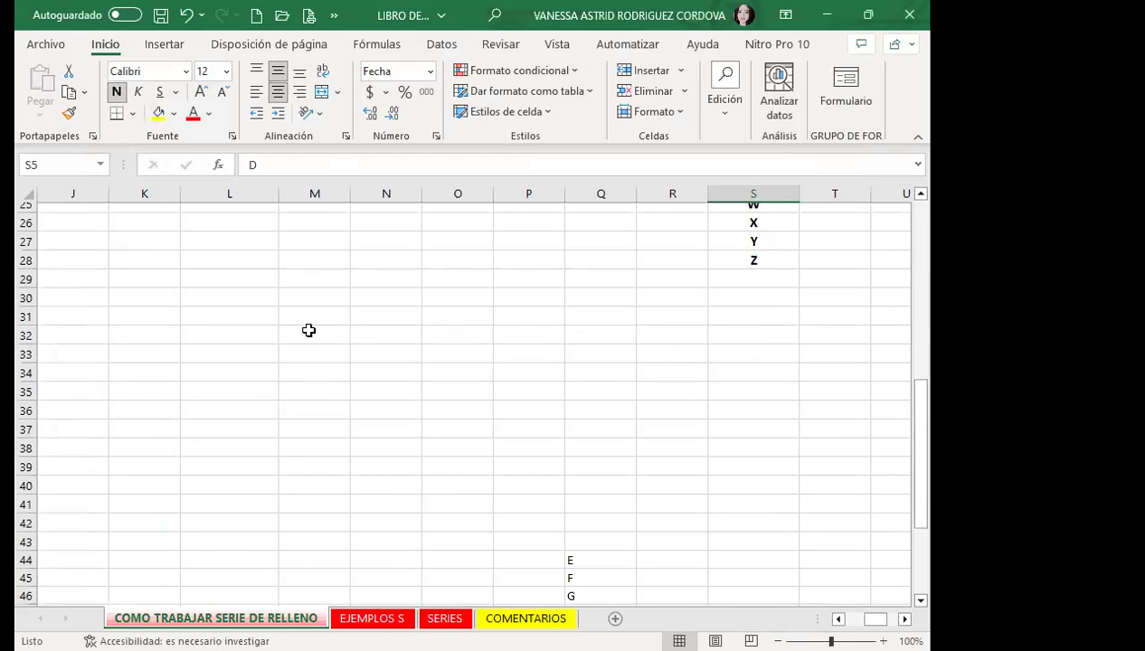
pyautogui.click(309, 330)
# Step: Type BLANCO in M32 and fill down to M43, cycling the colours to AZUL
pyautogui.write('BLANCO')
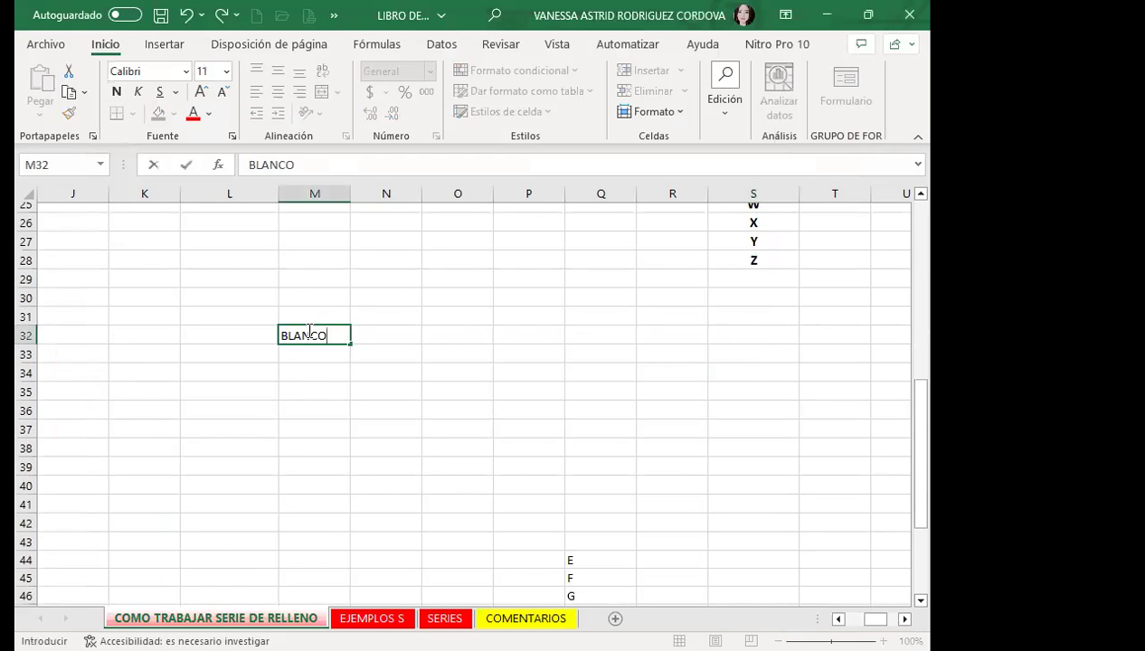
pyautogui.press('Return')
pyautogui.click(306, 332)
pyautogui.moveTo(348, 347); pyautogui.dragTo(335, 440)
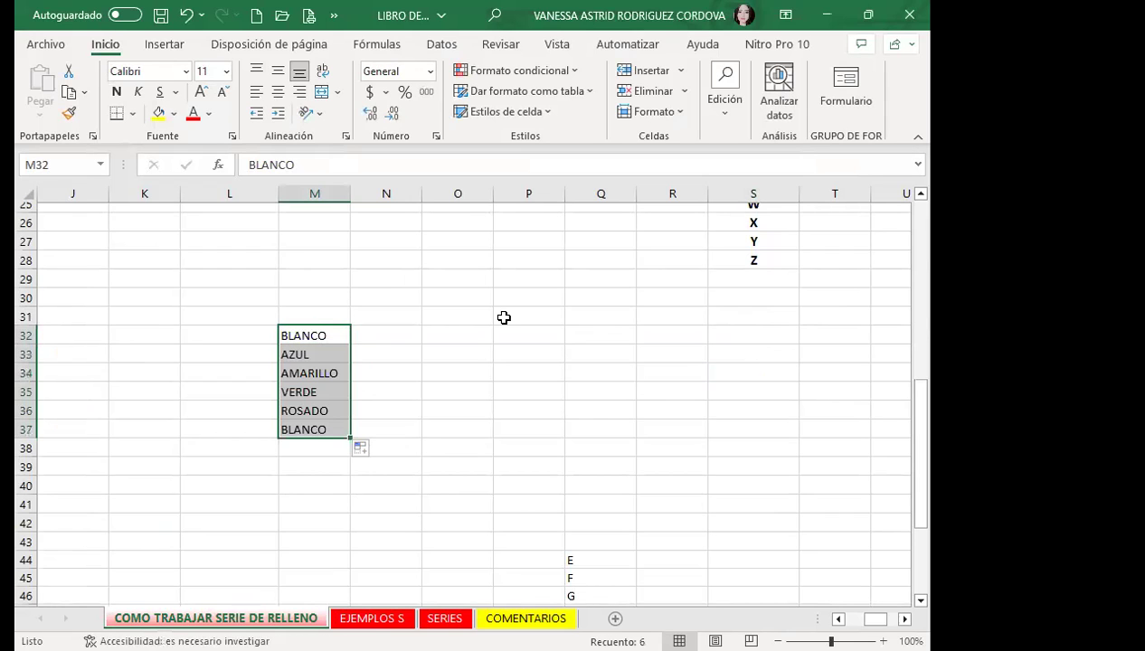
pyautogui.scroll(-2, 312, 385)
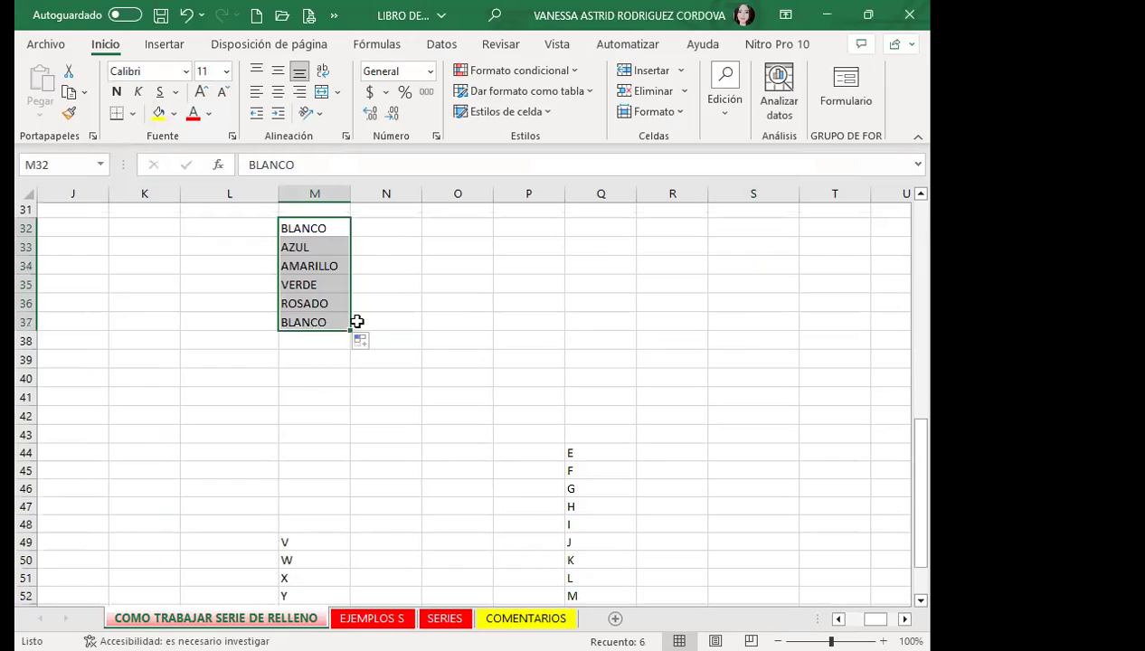
pyautogui.moveTo(350, 332); pyautogui.dragTo(352, 440)
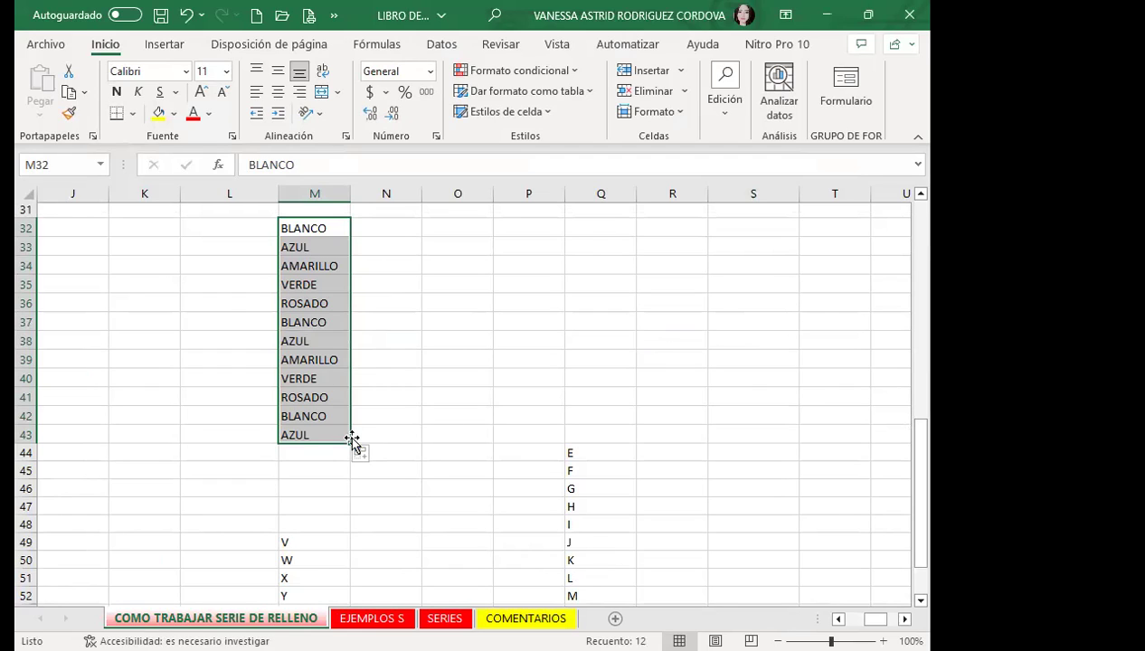
pyautogui.scroll(5, 391, 314)
pyautogui.scroll(5, 371, 386)
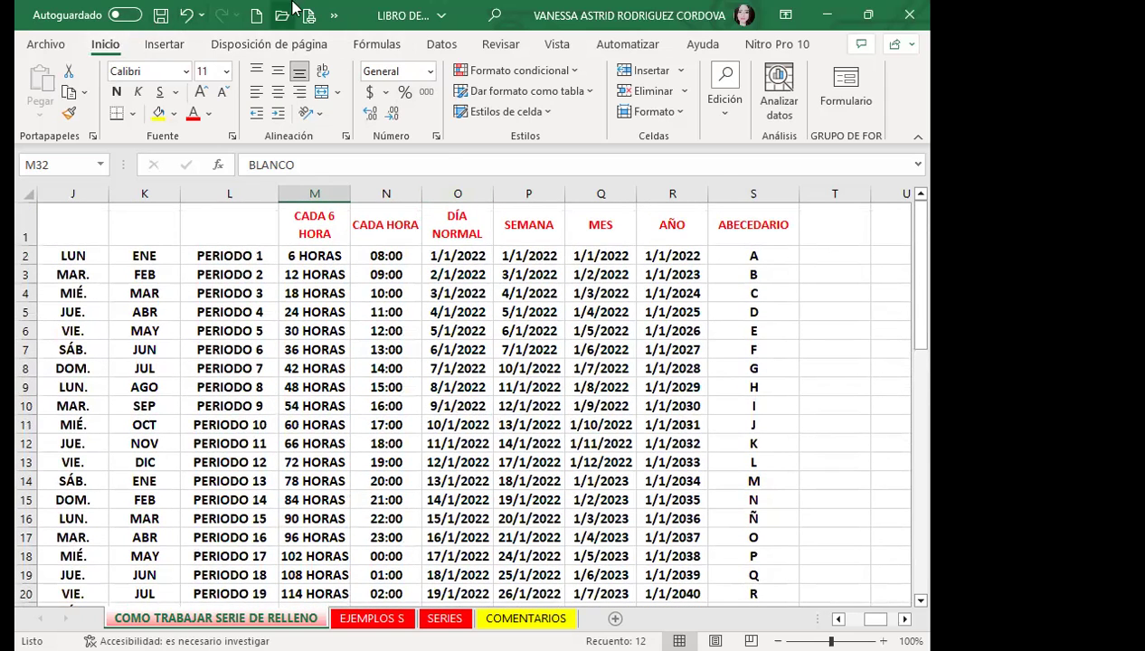
pyautogui.click(333, 18)
pyautogui.click(401, 49)
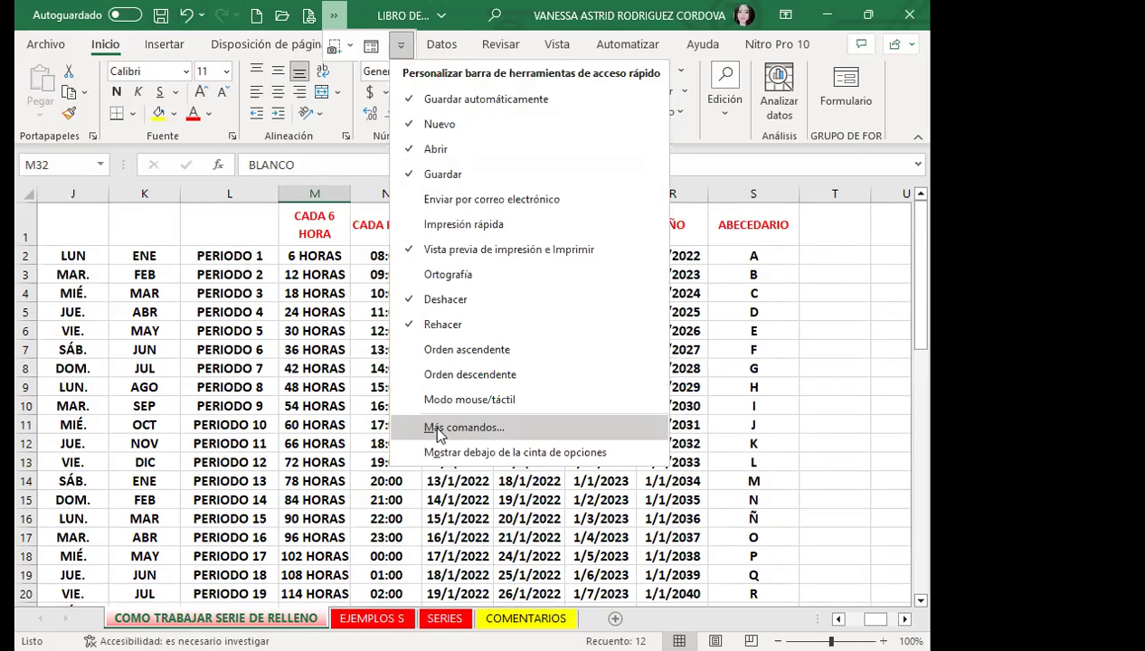
pyautogui.click(438, 429)
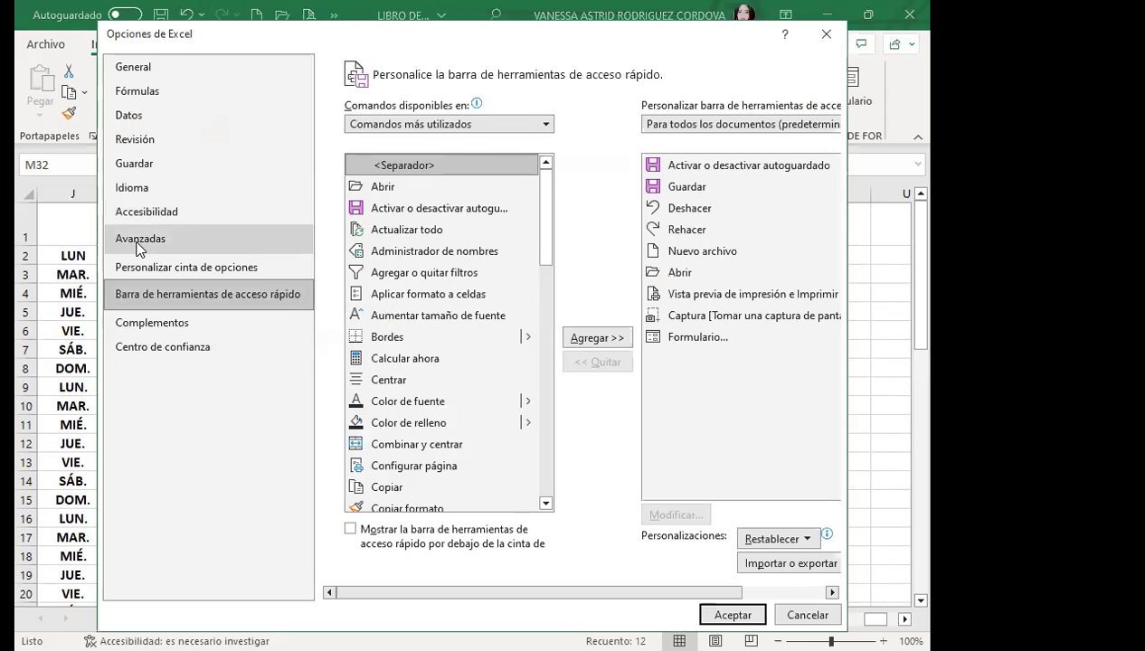
pyautogui.click(139, 240)
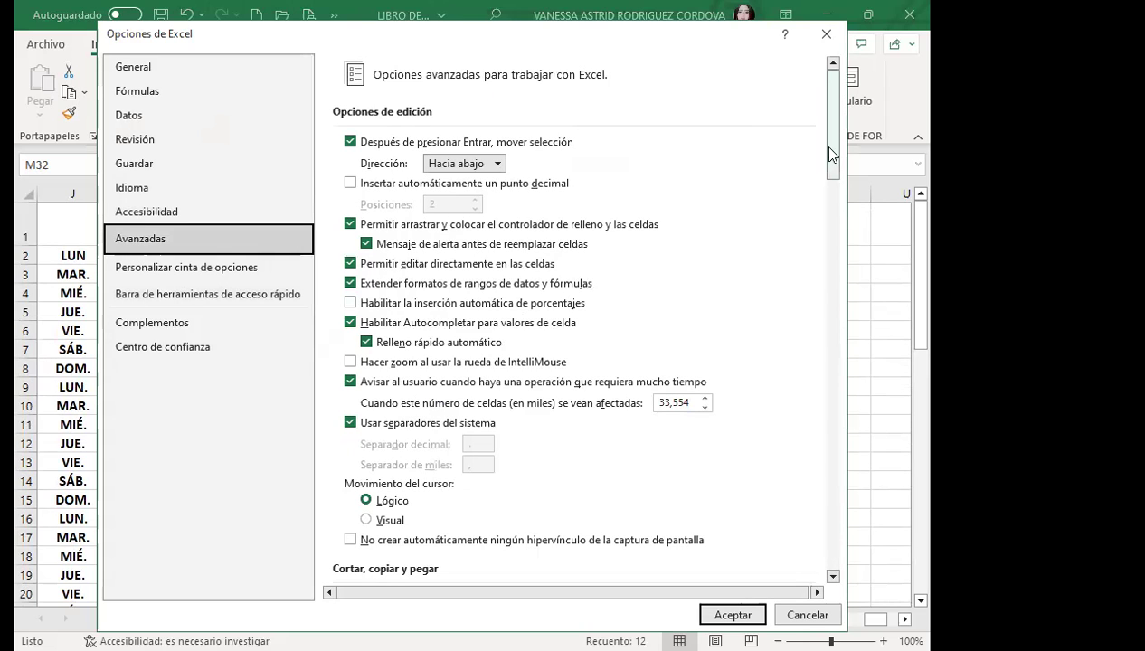
pyautogui.moveTo(831, 120); pyautogui.dragTo(862, 553)
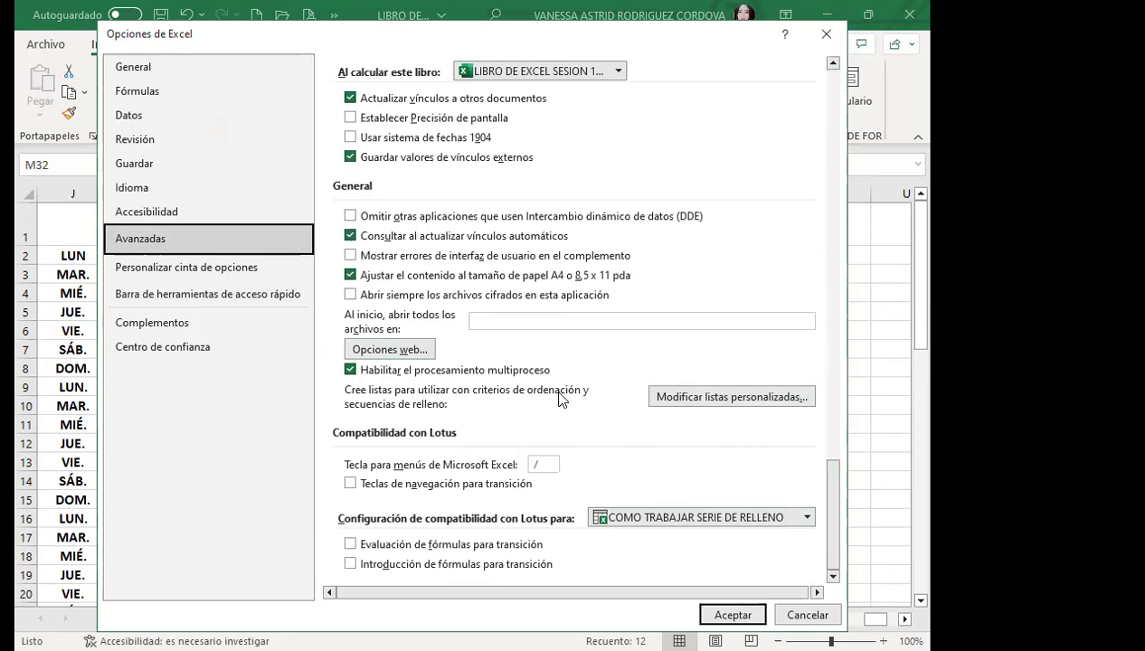
pyautogui.click(731, 404)
pyautogui.click(731, 399)
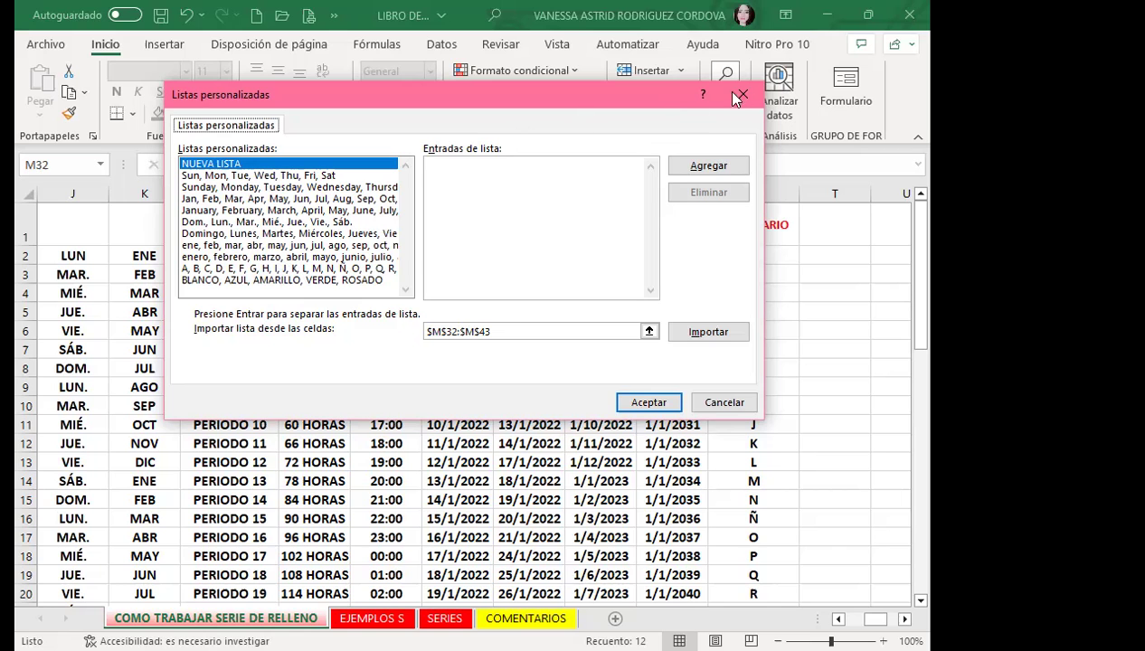
pyautogui.press('Escape')
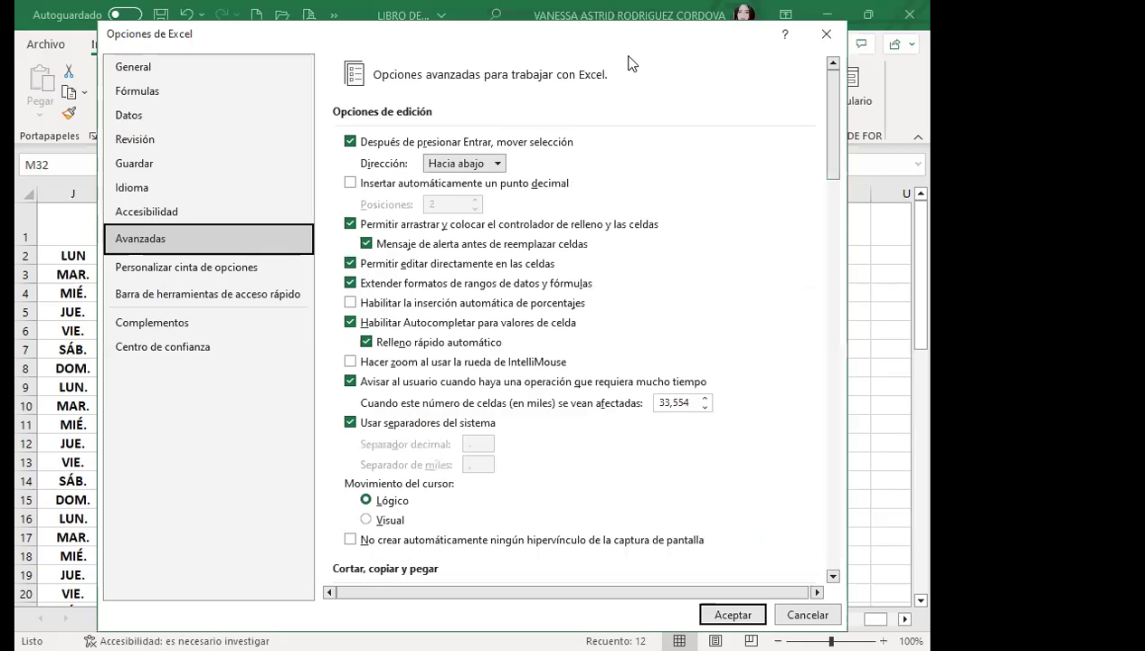
pyautogui.click(826, 33)
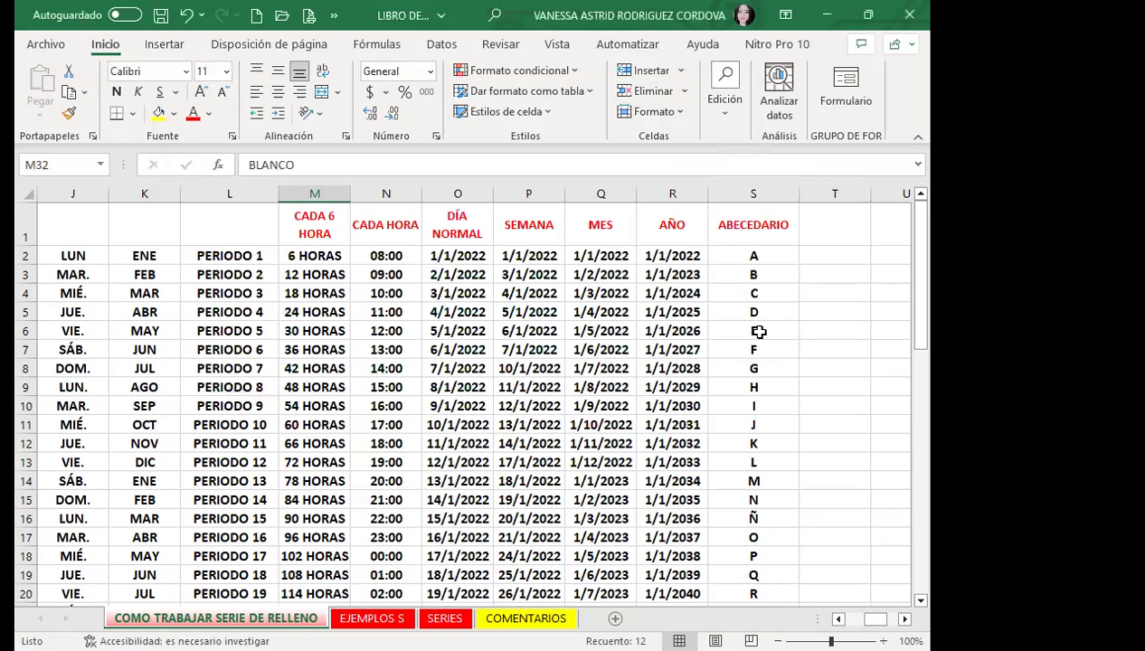
# Step: Check the alphabet and colour lists from S7, then switch to the EJEMPLOS S sheet
pyautogui.click(755, 347)
pyautogui.scroll(-3, 440, 416)
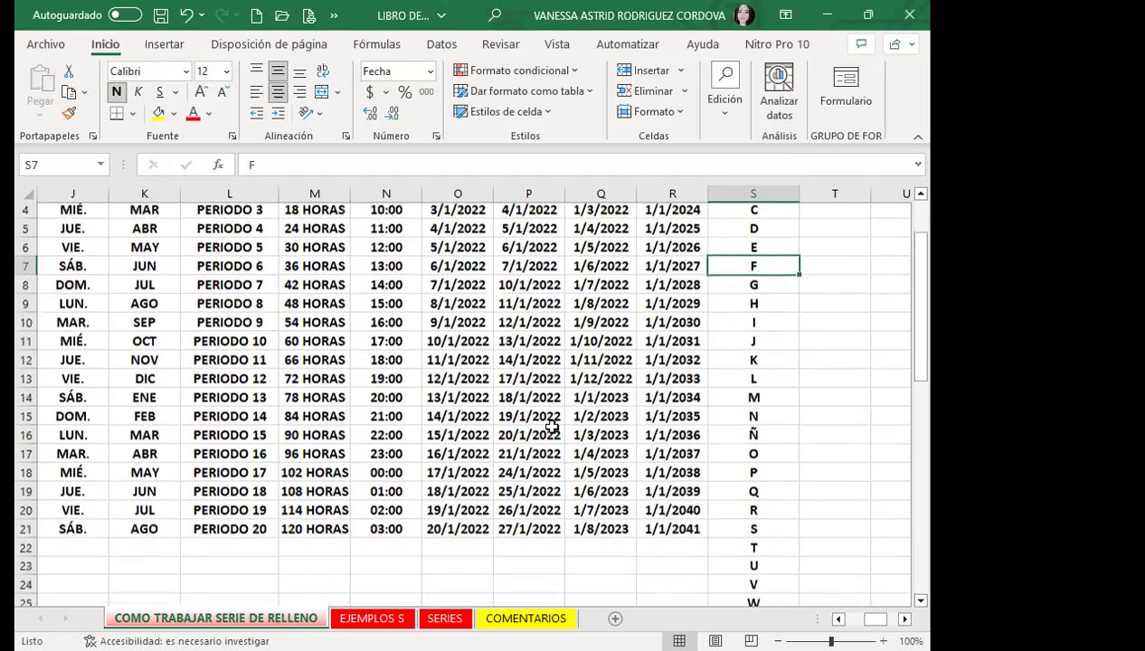
pyautogui.scroll(-2, 441, 412)
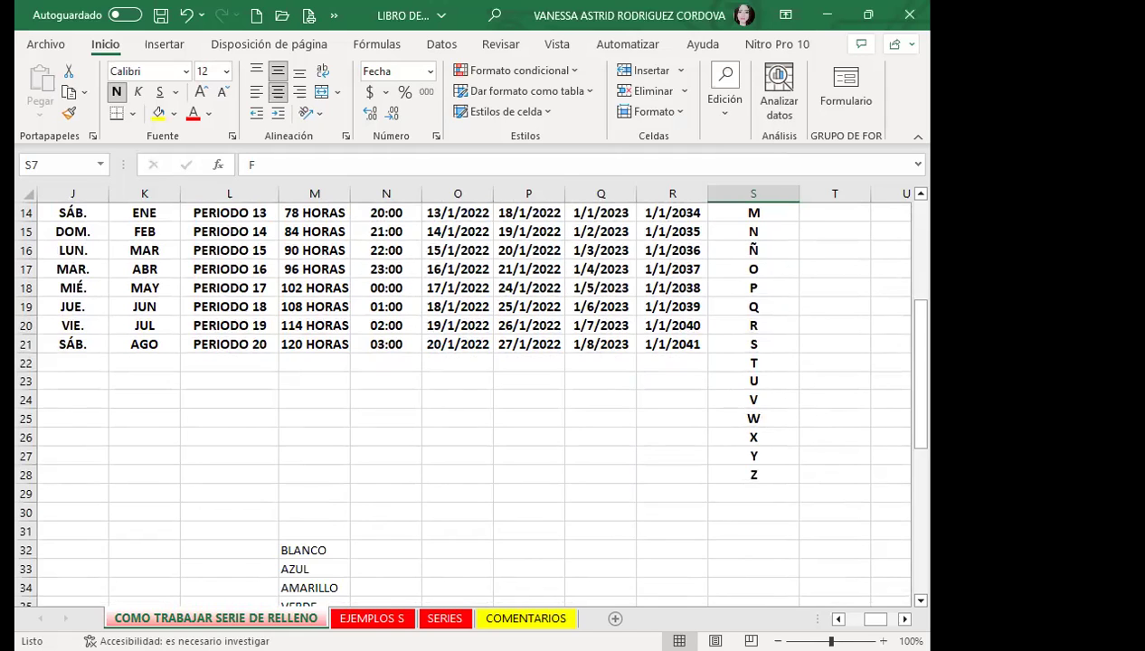
pyautogui.hotkey('ctrl', 'pagedown')
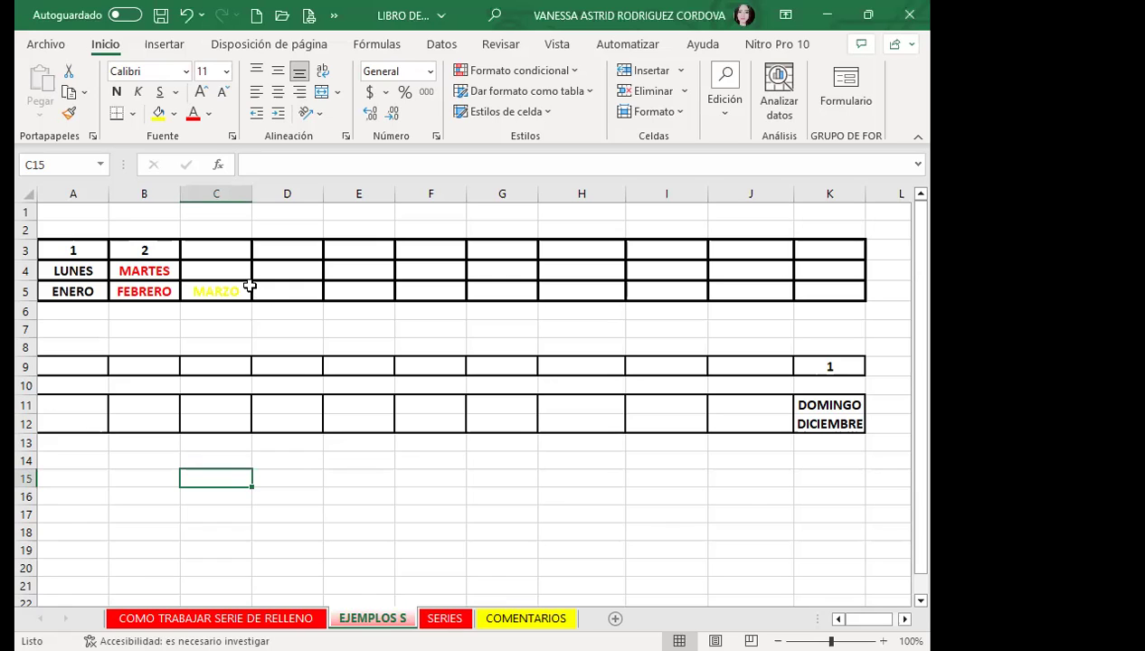
# Step: Extend the 1, 2 start in row 3 into the number series 1 to 11 through column K
pyautogui.click(222, 255)
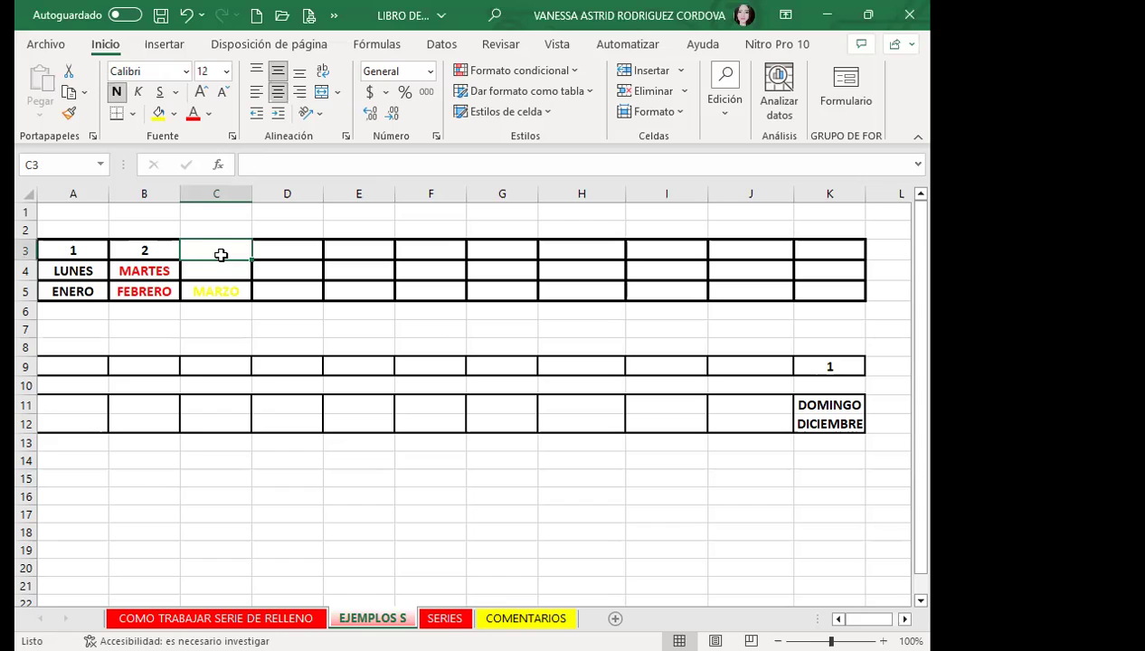
pyautogui.moveTo(80, 252); pyautogui.dragTo(133, 251)
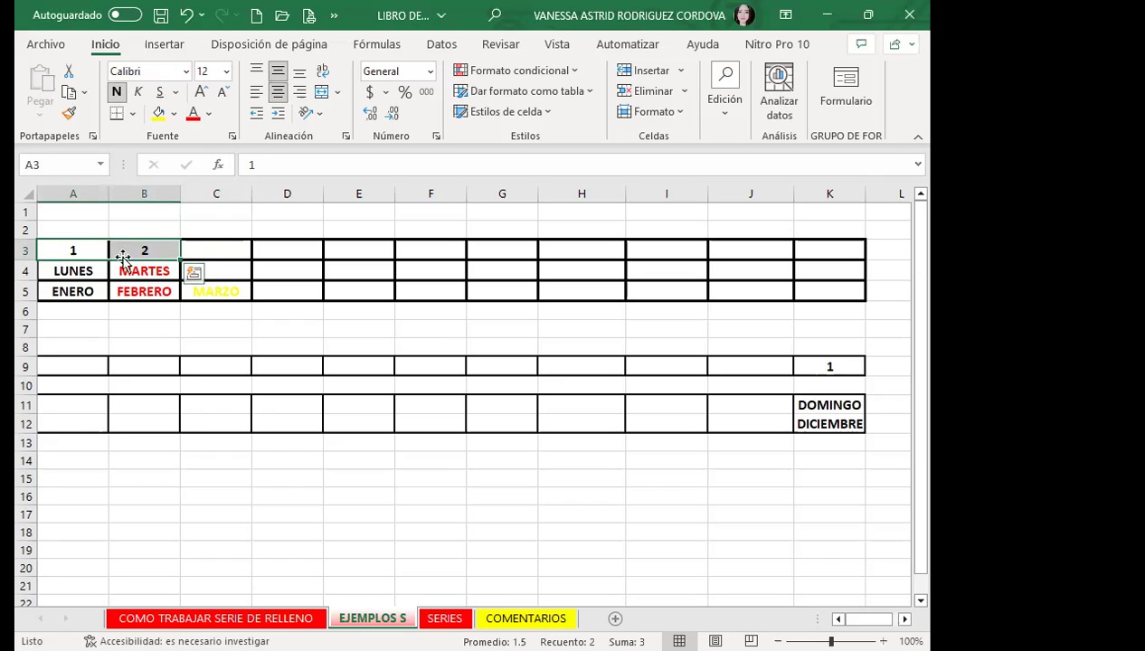
pyautogui.moveTo(180, 260); pyautogui.dragTo(843, 251)
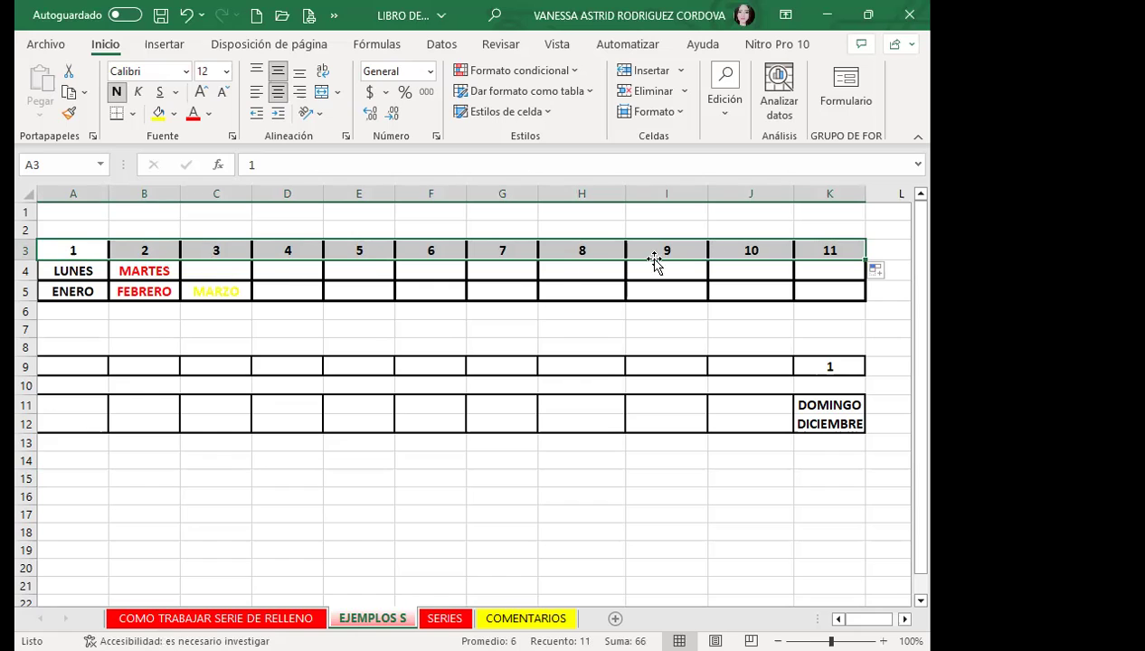
pyautogui.moveTo(71, 271); pyautogui.dragTo(136, 276)
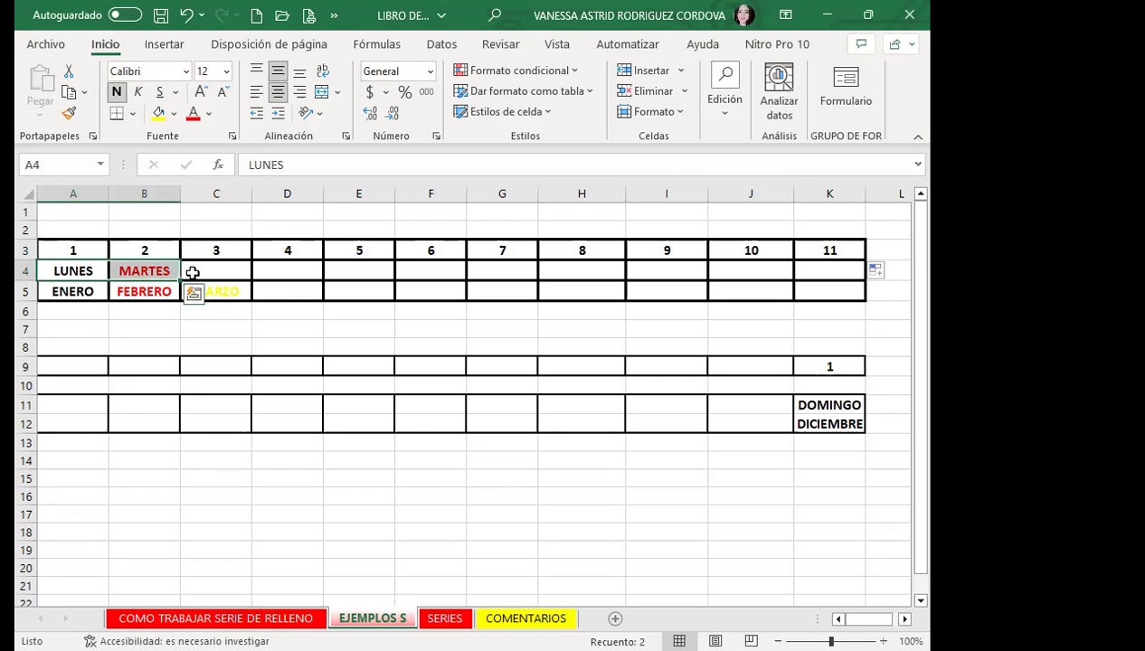
# Step: Fill row 4 with the weekday series from LUNES to JUEVES across columns A to K
pyautogui.moveTo(184, 281); pyautogui.dragTo(832, 268)
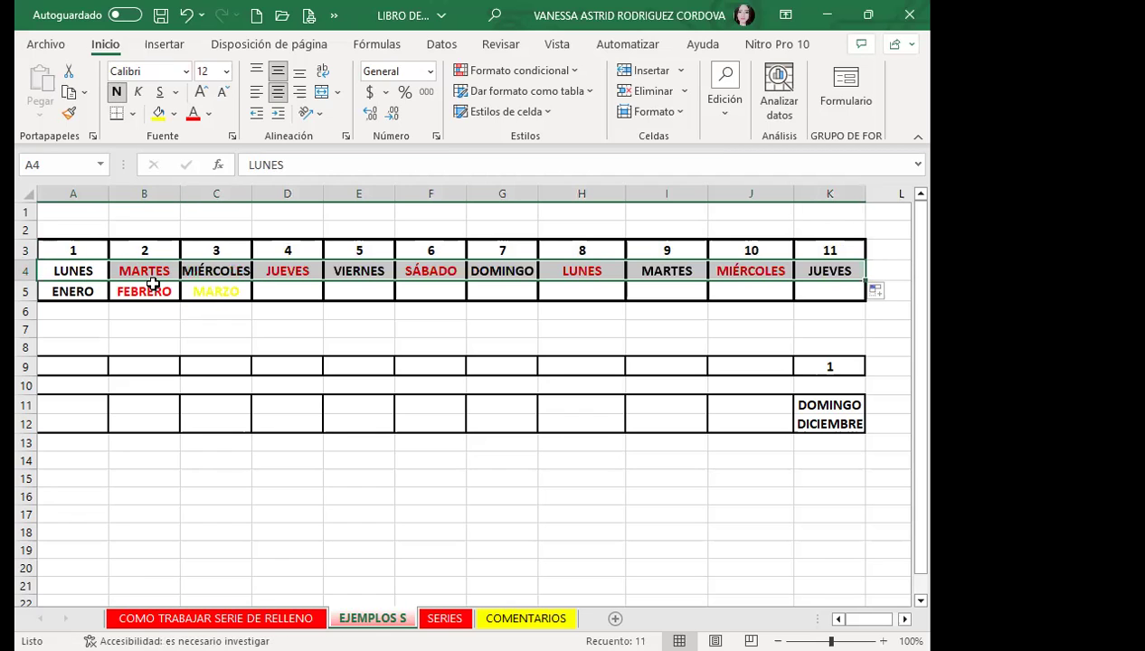
pyautogui.click(99, 264)
pyautogui.click(148, 273)
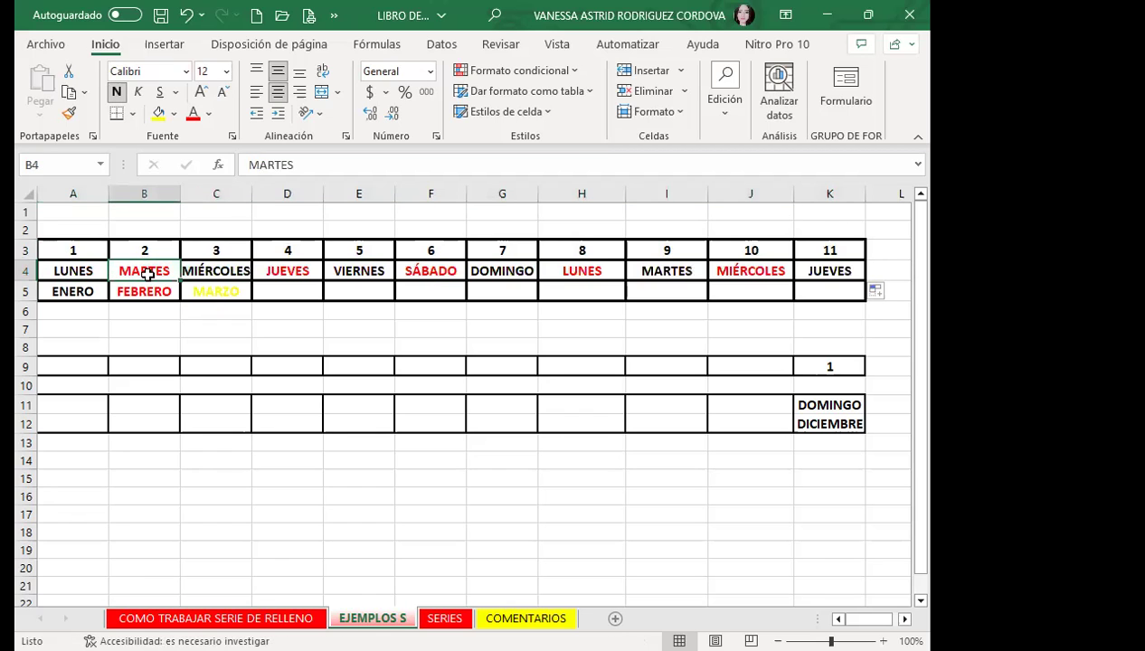
pyautogui.click(223, 267)
pyautogui.click(285, 268)
pyautogui.click(359, 268)
pyautogui.click(429, 270)
pyautogui.click(487, 271)
pyautogui.click(586, 269)
pyautogui.click(685, 271)
pyautogui.click(756, 269)
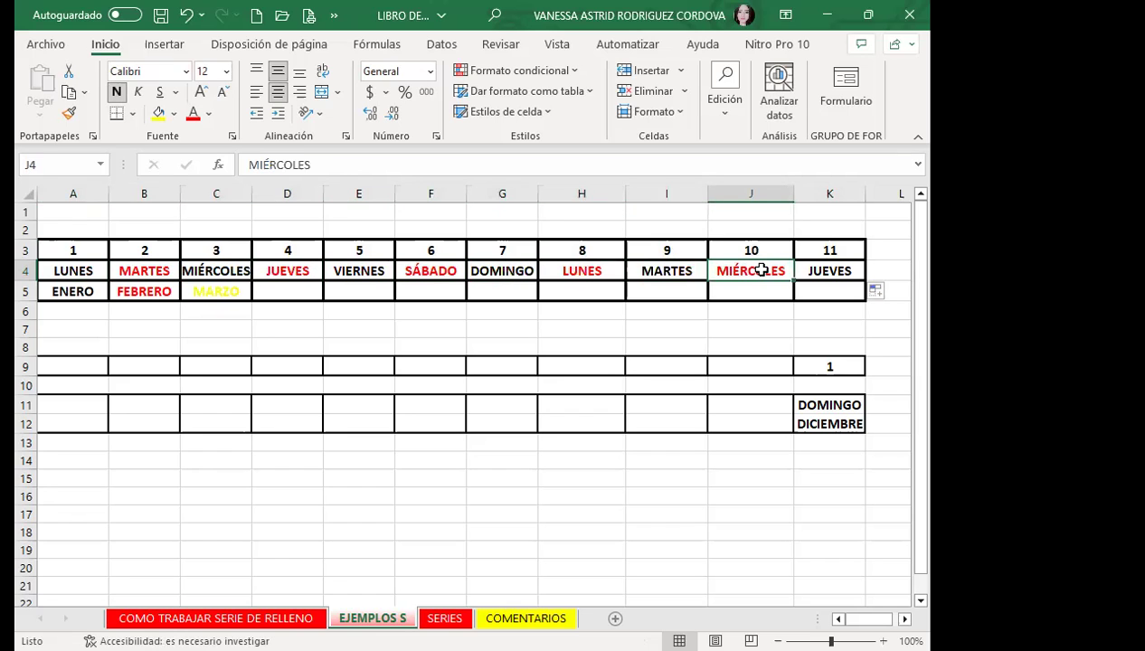
# Step: Fill row 5 with months ENERO through NOVIEMBRE and widen column K to fit
pyautogui.moveTo(64, 292)
pyautogui.mouseDown()
pyautogui.moveTo(234, 308)
pyautogui.moveTo(841, 289)
pyautogui.mouseUp()
pyautogui.click(78, 292)
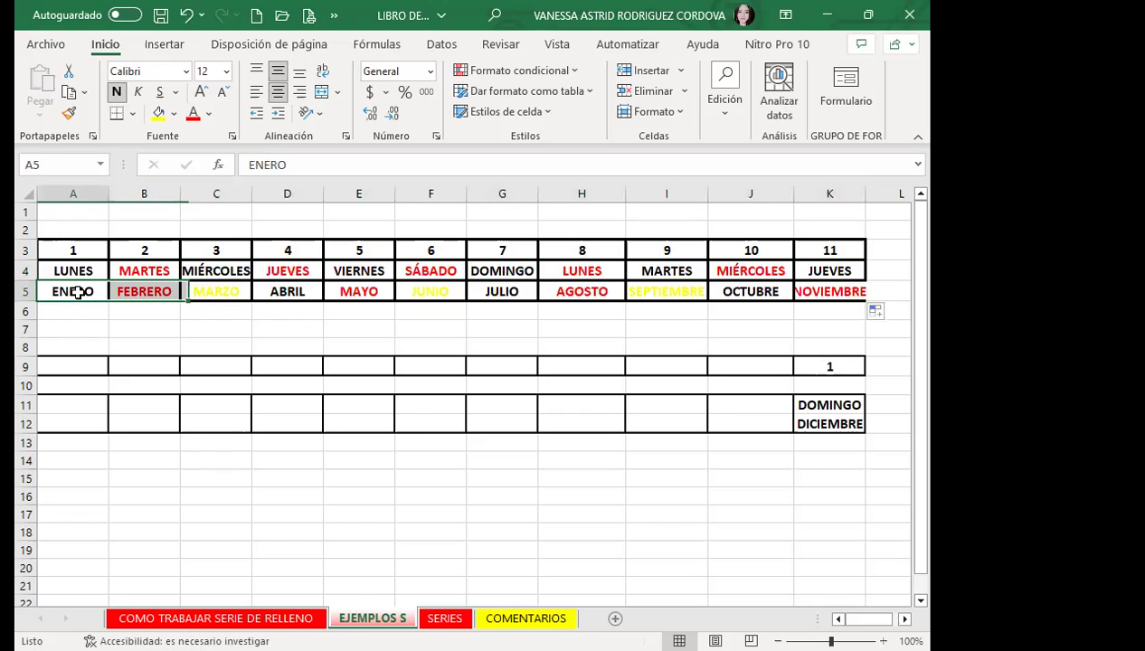
pyautogui.click(138, 292)
pyautogui.click(194, 292)
pyautogui.click(286, 292)
pyautogui.click(361, 293)
pyautogui.click(430, 293)
pyautogui.click(502, 292)
pyautogui.click(581, 293)
pyautogui.click(666, 292)
pyautogui.click(723, 289)
pyautogui.click(813, 292)
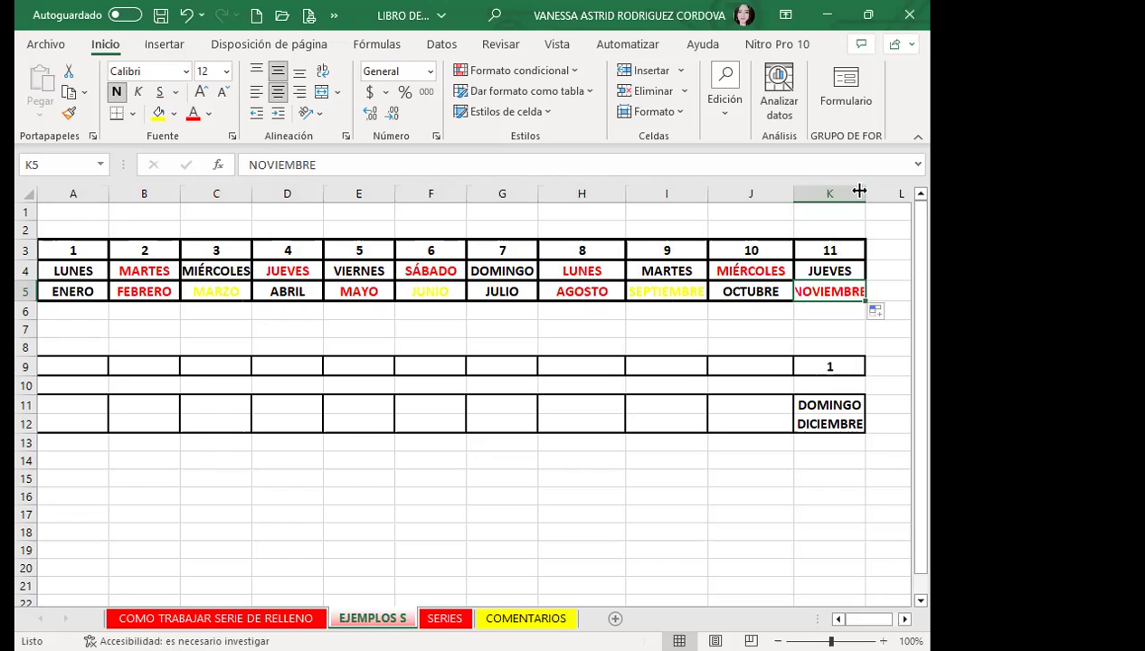
pyautogui.moveTo(859, 191); pyautogui.dragTo(870, 191)
# Step: Fill row 9 backward from the 1 in K9 as a series, counting -9 to 1
pyautogui.click(648, 458)
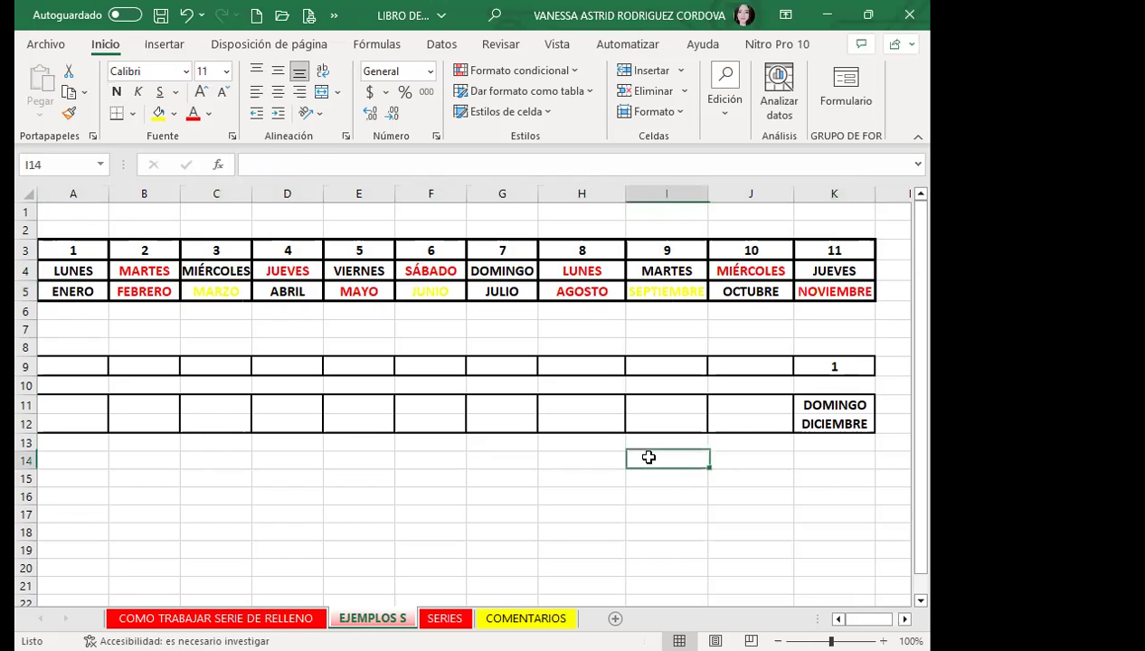
pyautogui.click(821, 365)
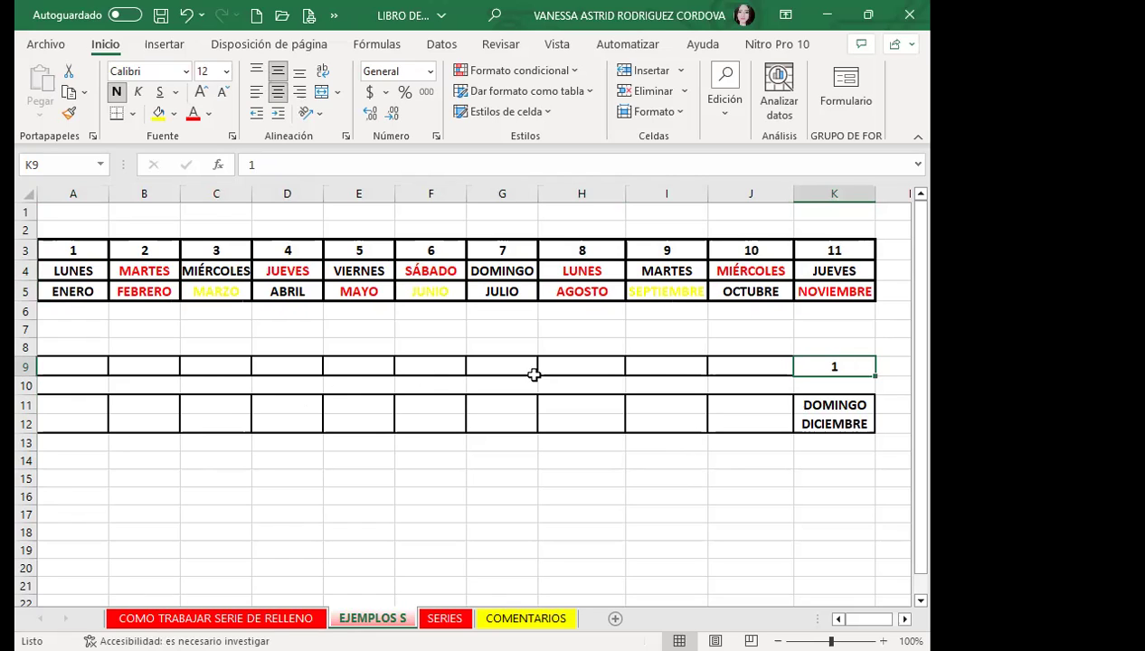
pyautogui.click(756, 363)
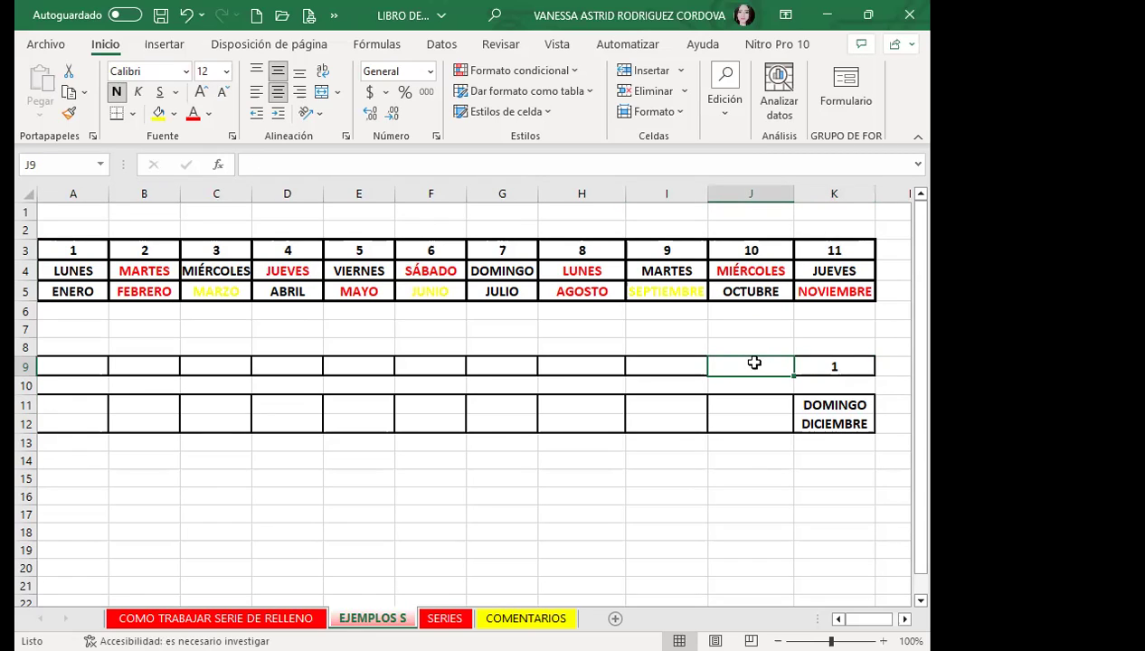
pyautogui.click(850, 371)
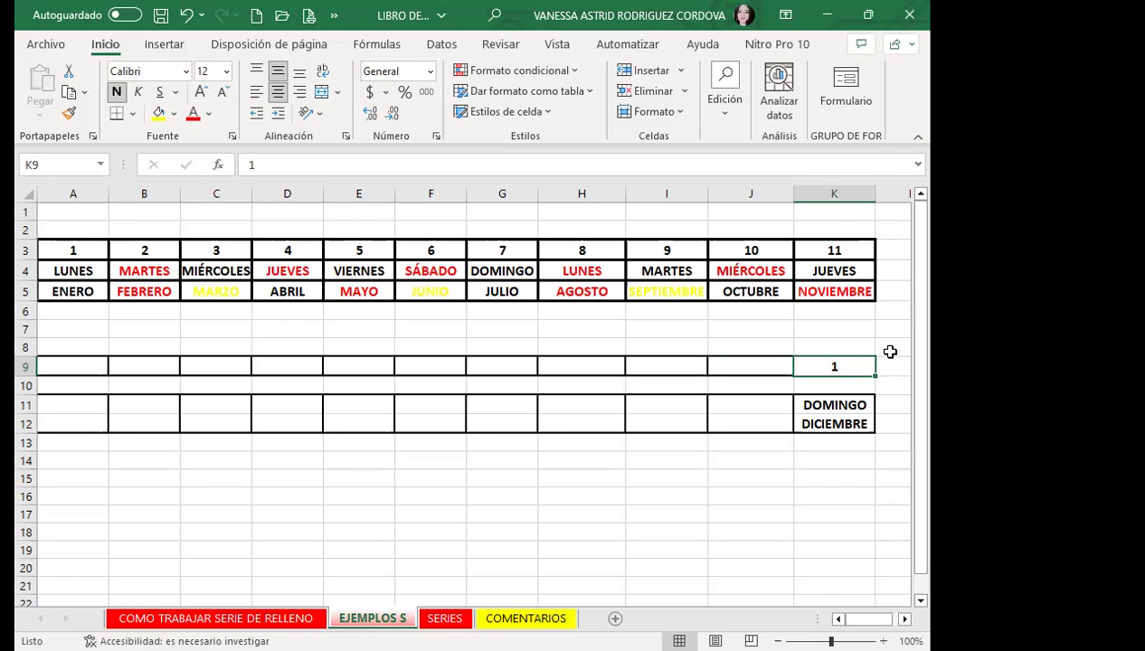
pyautogui.moveTo(875, 376); pyautogui.dragTo(140, 383)
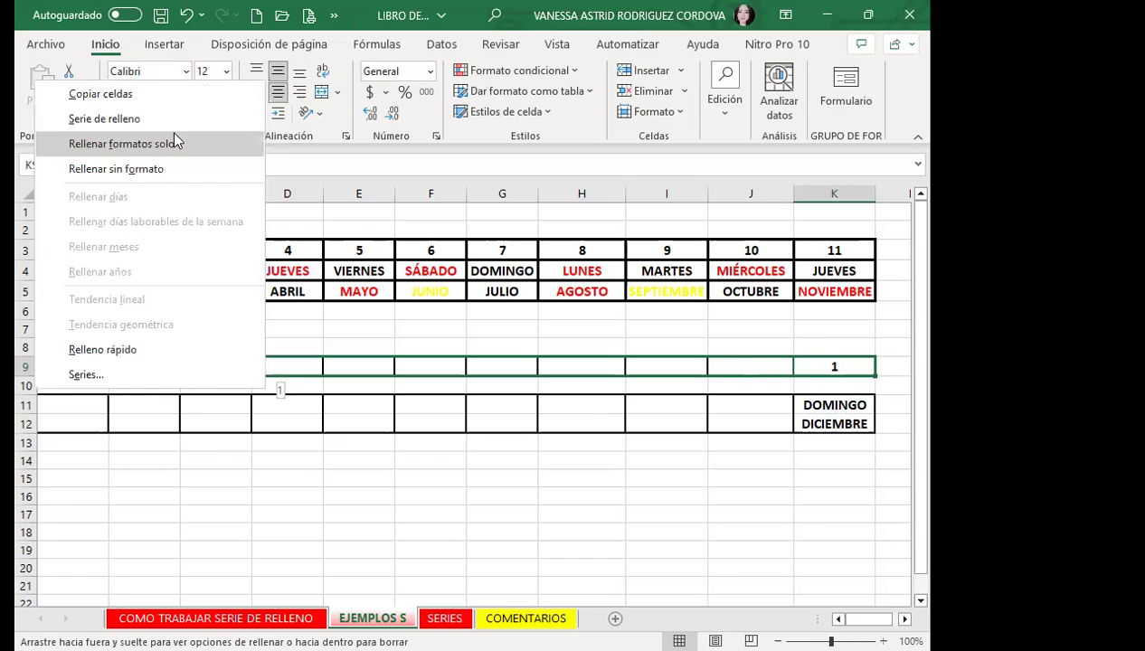
pyautogui.click(144, 118)
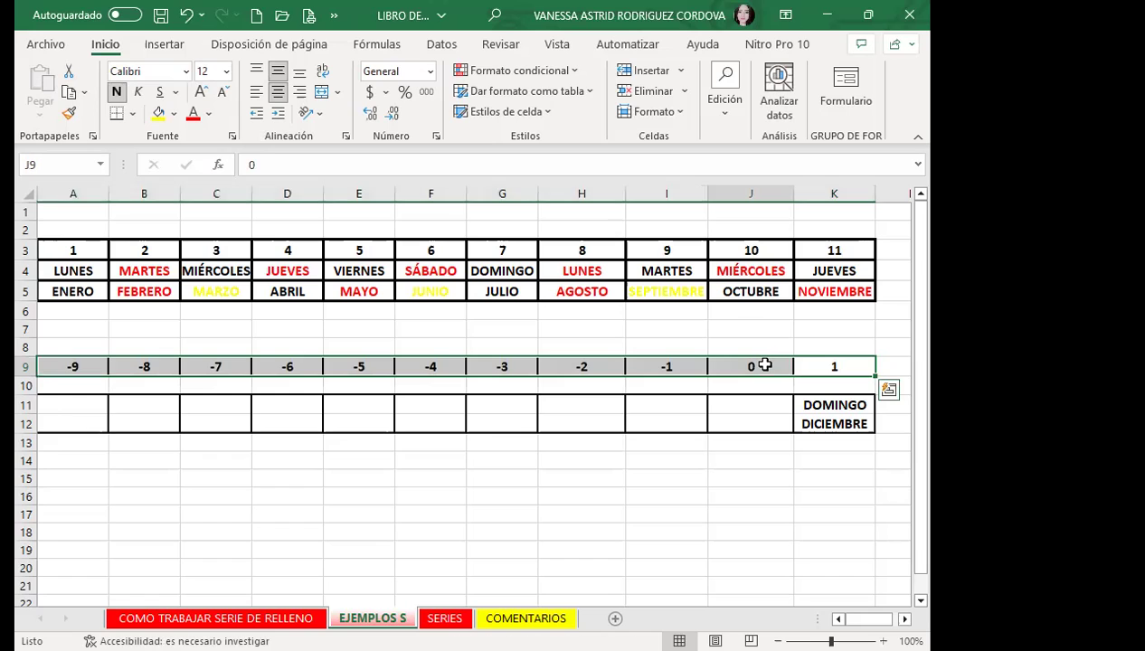
pyautogui.click(765, 365)
pyautogui.click(689, 366)
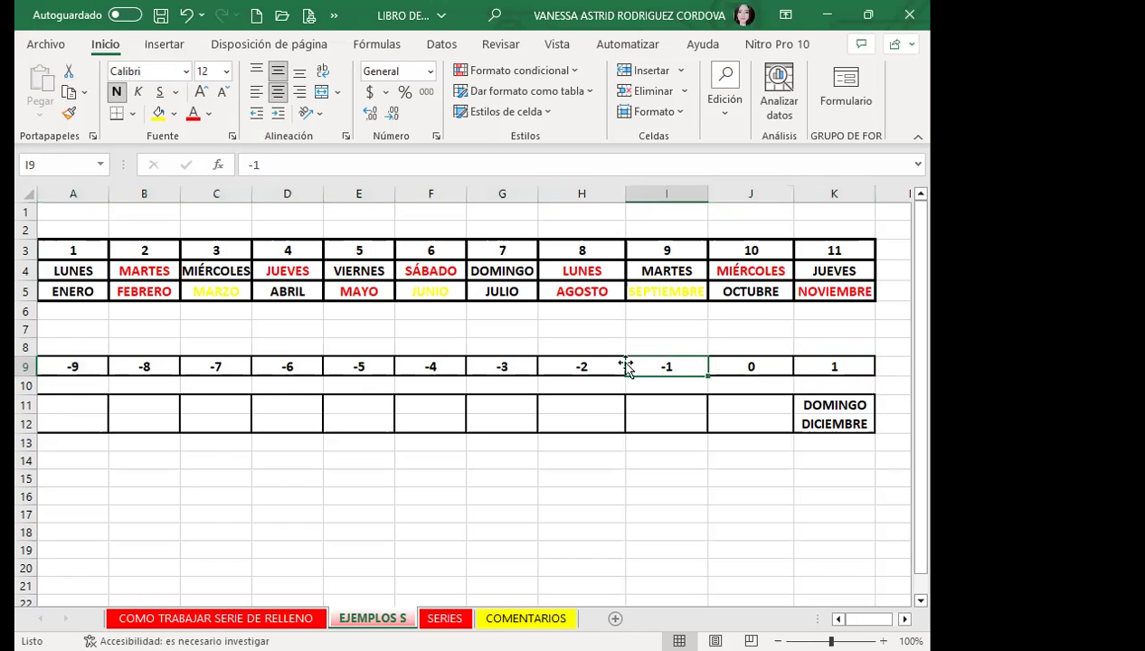
pyautogui.click(94, 362)
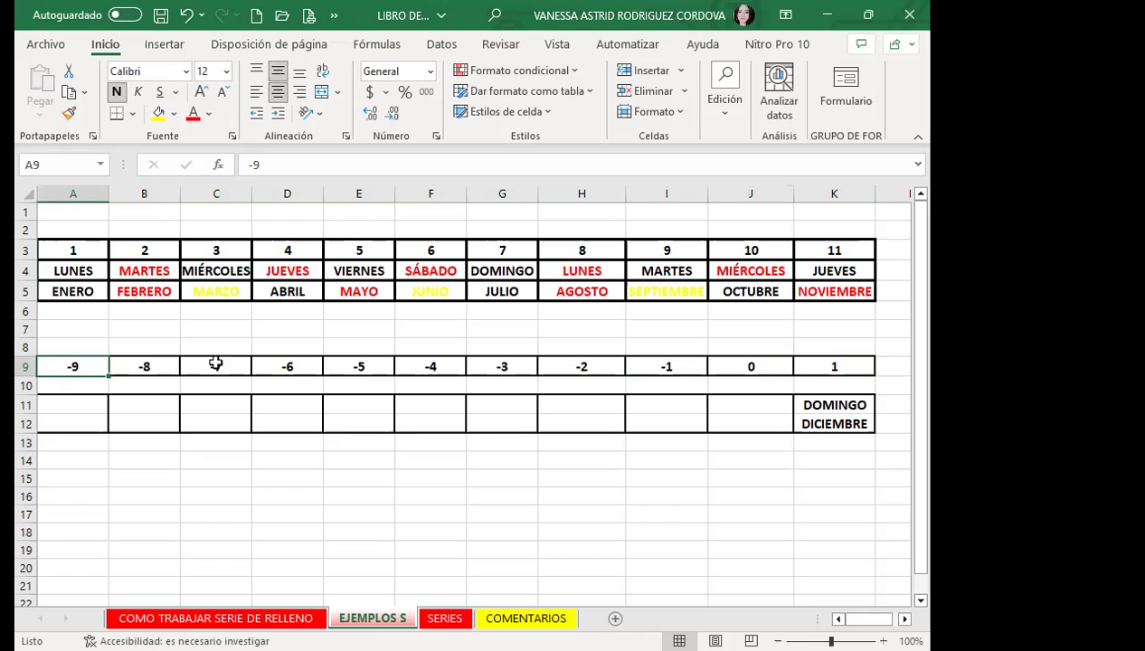
# Step: Fill row 11 leftward from DOMINGO in K11, giving JUEVES in A11
pyautogui.click(816, 400)
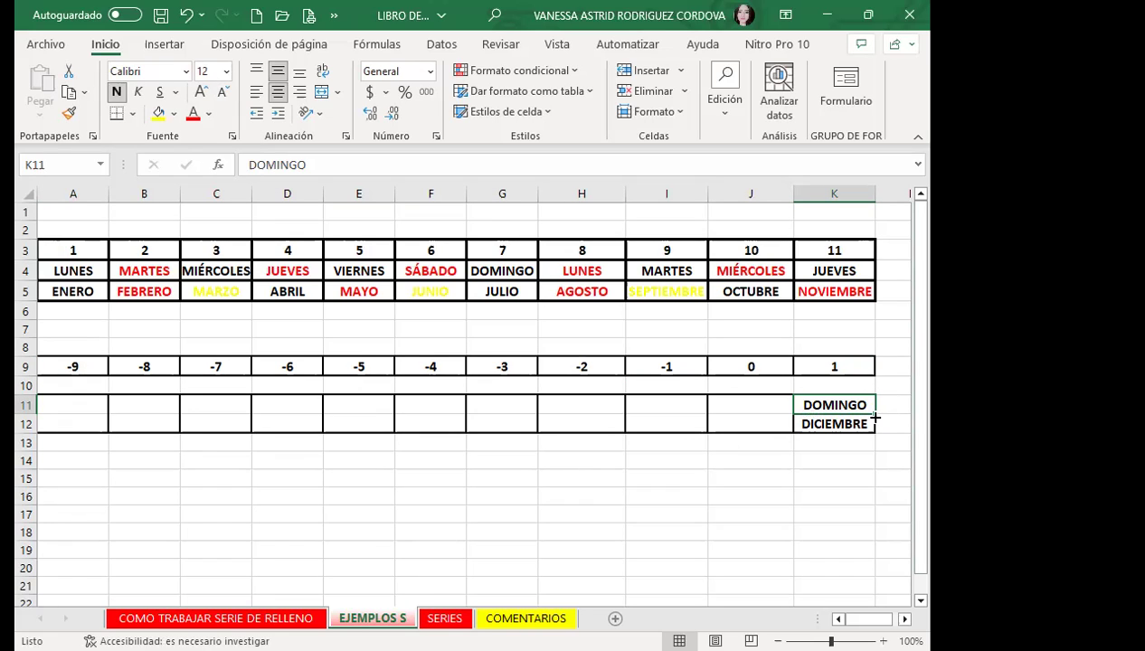
pyautogui.moveTo(876, 418); pyautogui.dragTo(73, 406)
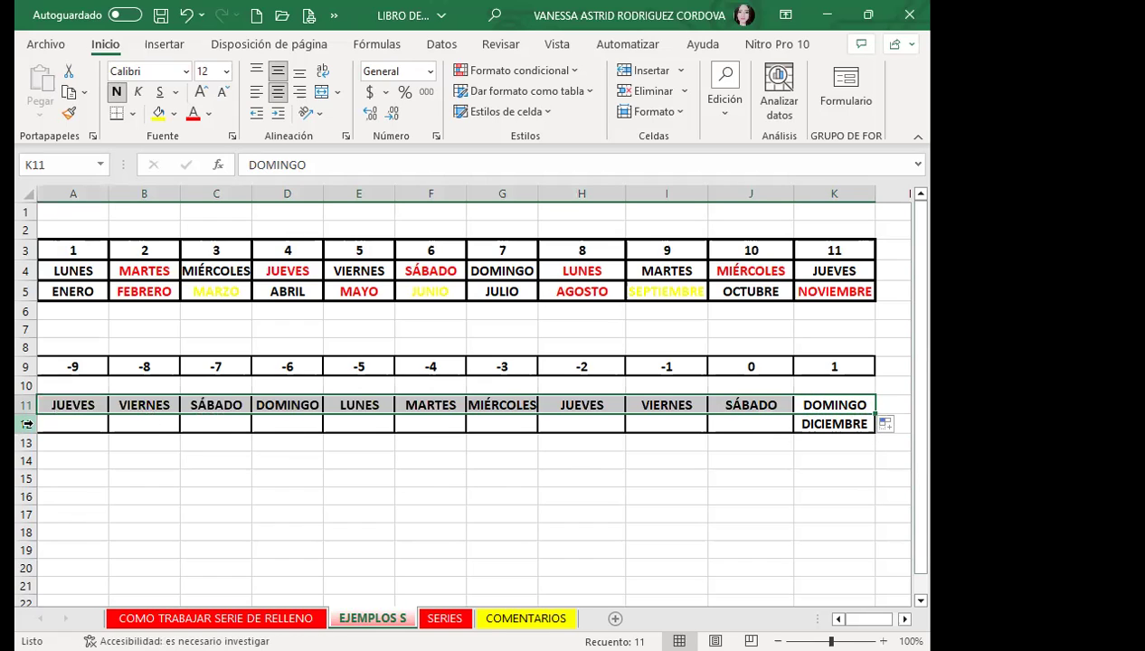
pyautogui.click(726, 404)
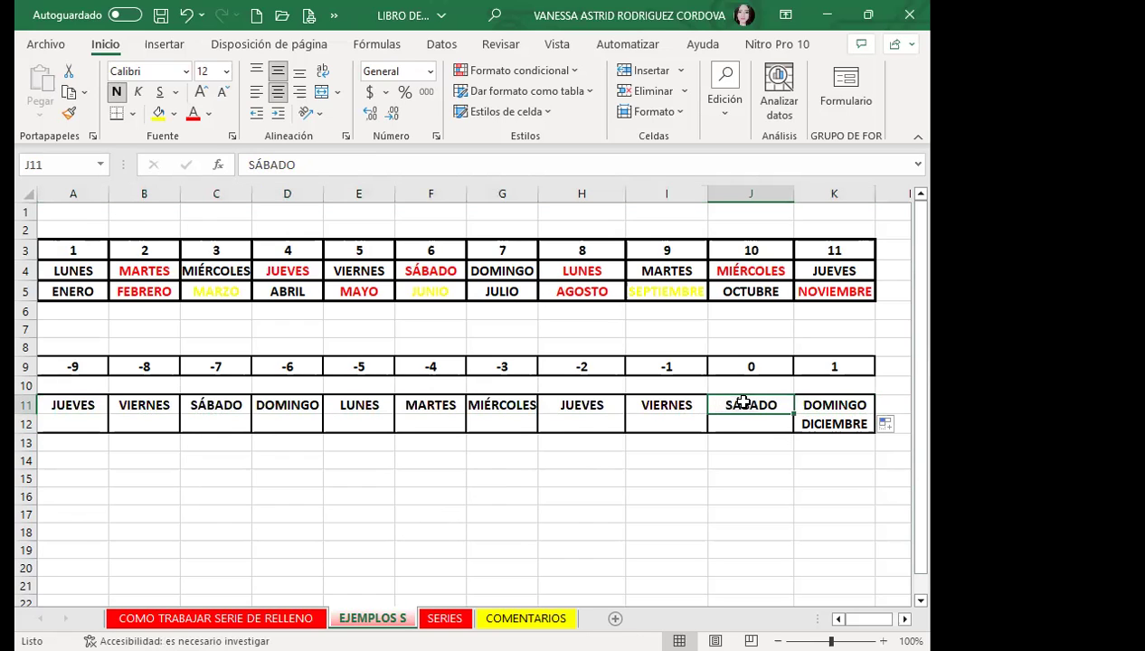
pyautogui.click(813, 403)
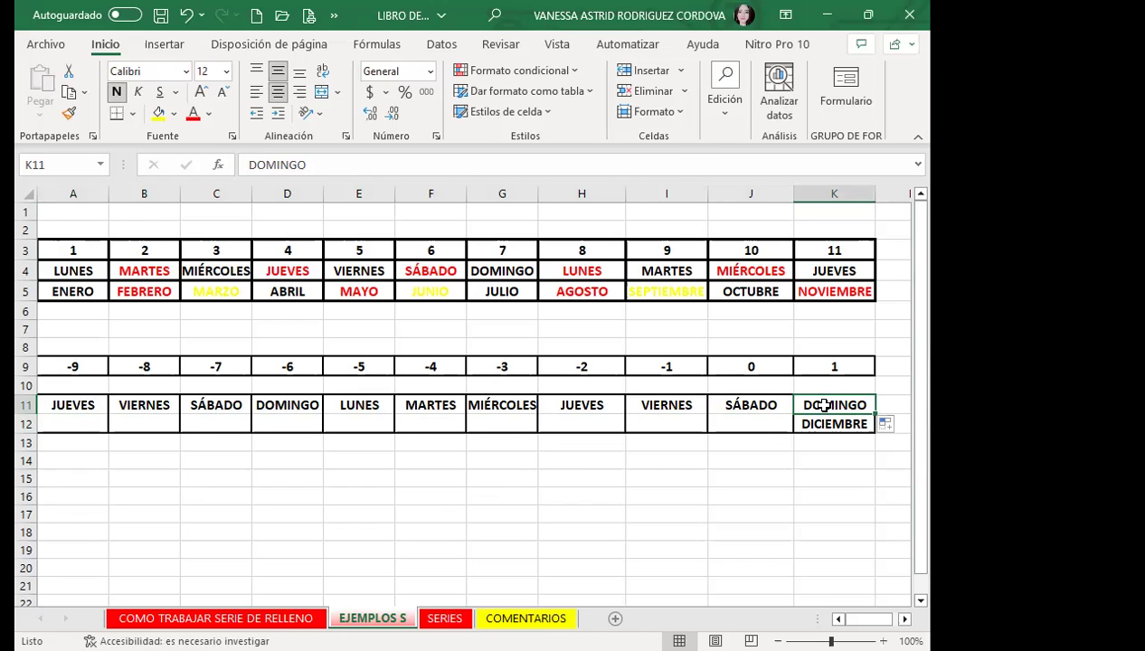
# Step: Fill row 12 leftward from DICIEMBRE in K12, giving FEBRERO in A12
pyautogui.click(805, 422)
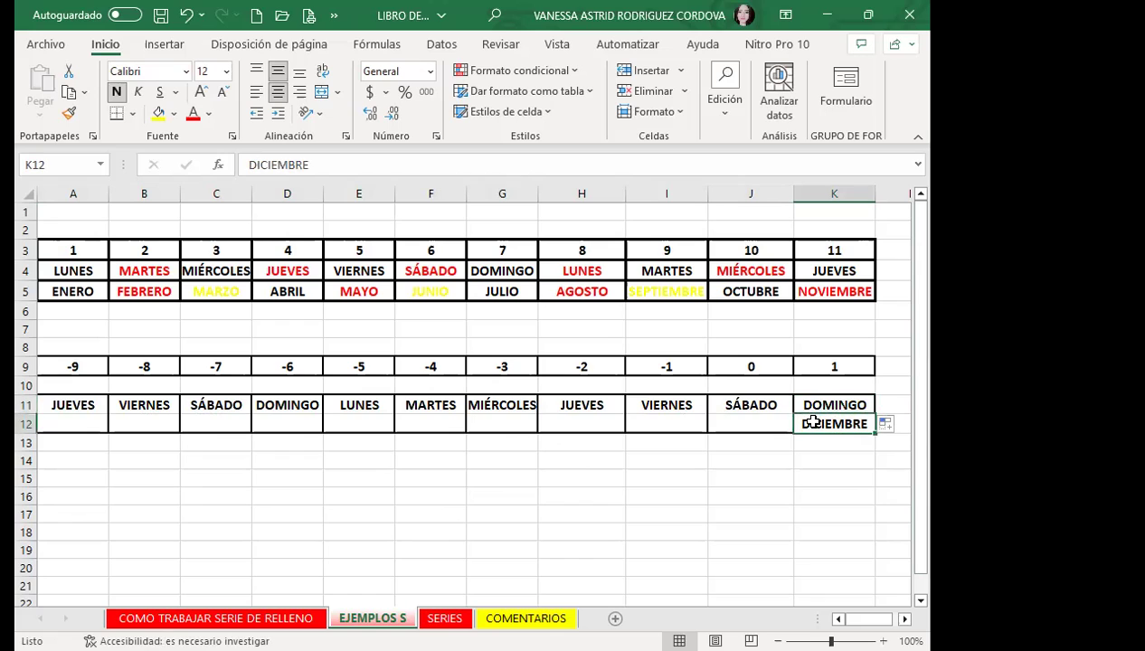
pyautogui.click(765, 423)
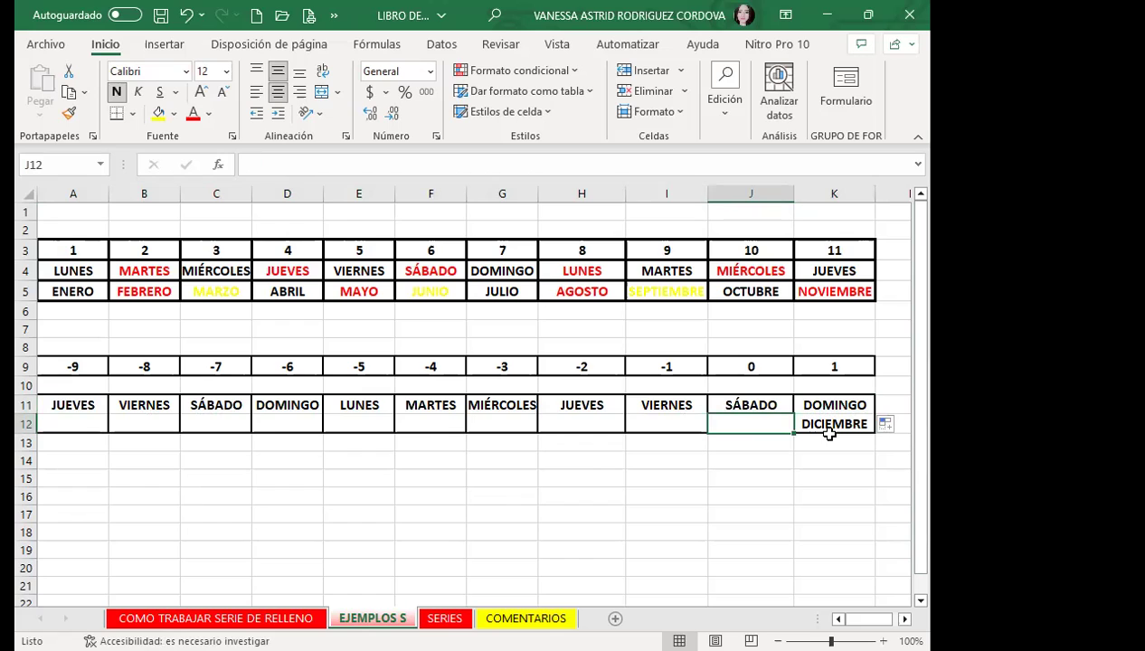
pyautogui.click(864, 426)
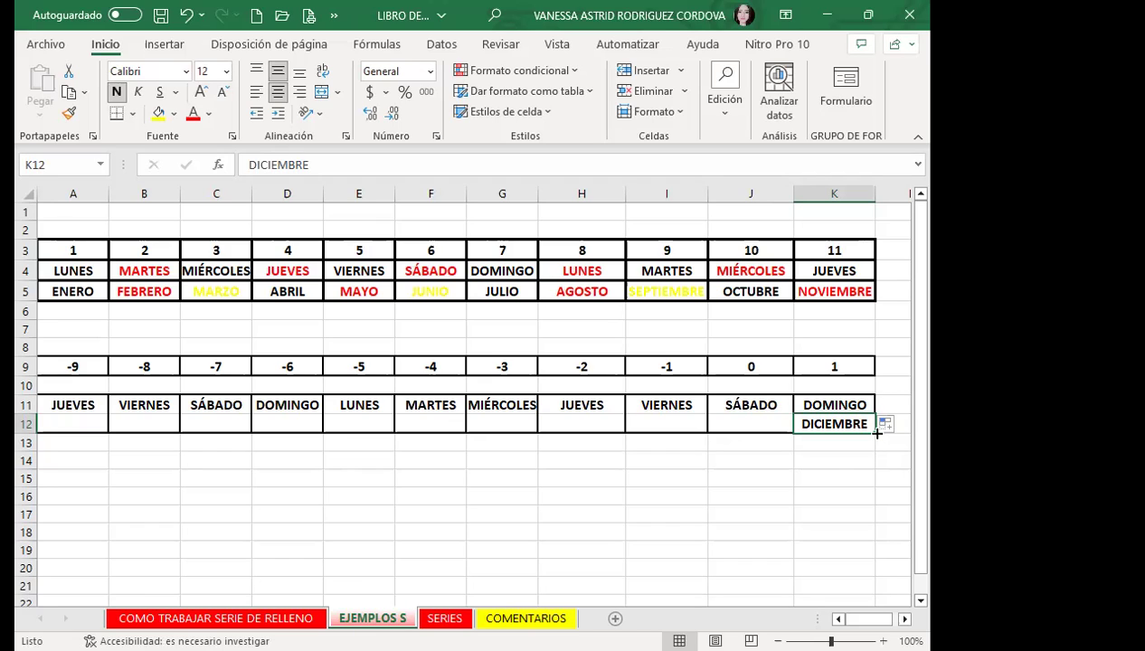
pyautogui.moveTo(877, 434)
pyautogui.mouseDown()
pyautogui.moveTo(22, 423)
pyautogui.moveTo(65, 433)
pyautogui.mouseUp()
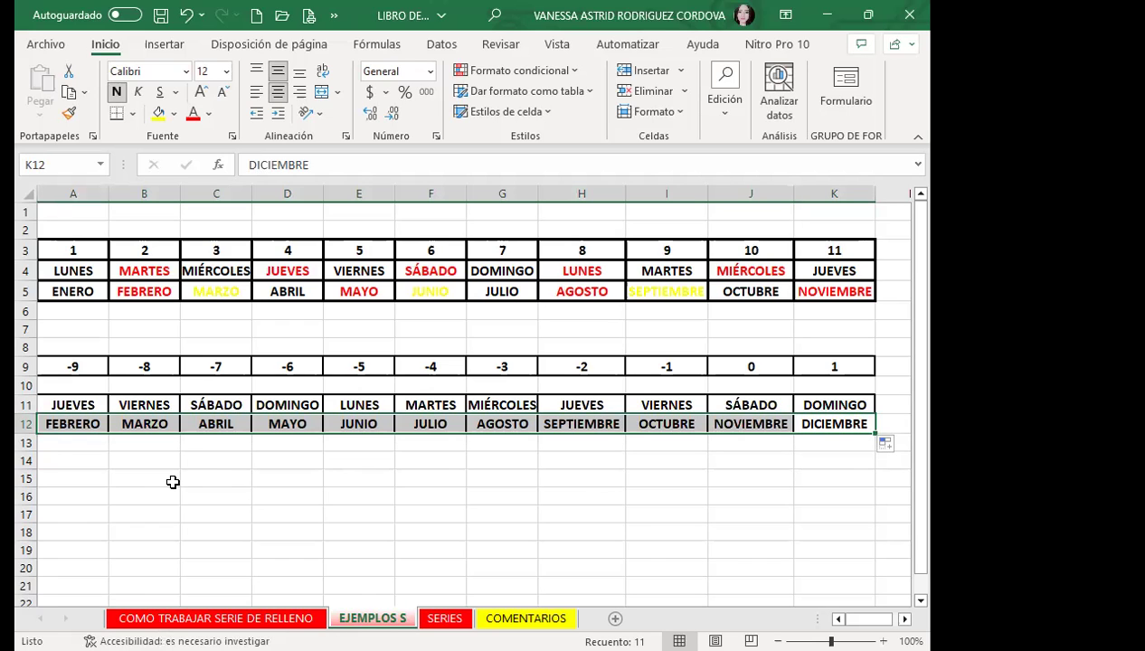
pyautogui.click(824, 423)
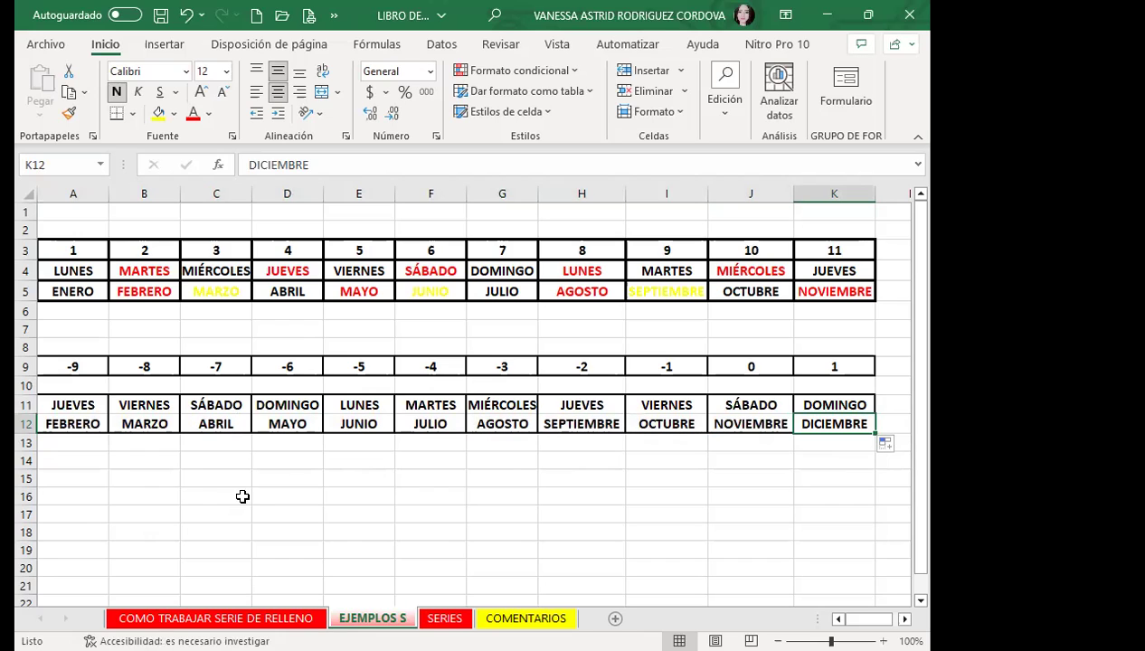
pyautogui.click(373, 266)
pyautogui.click(374, 418)
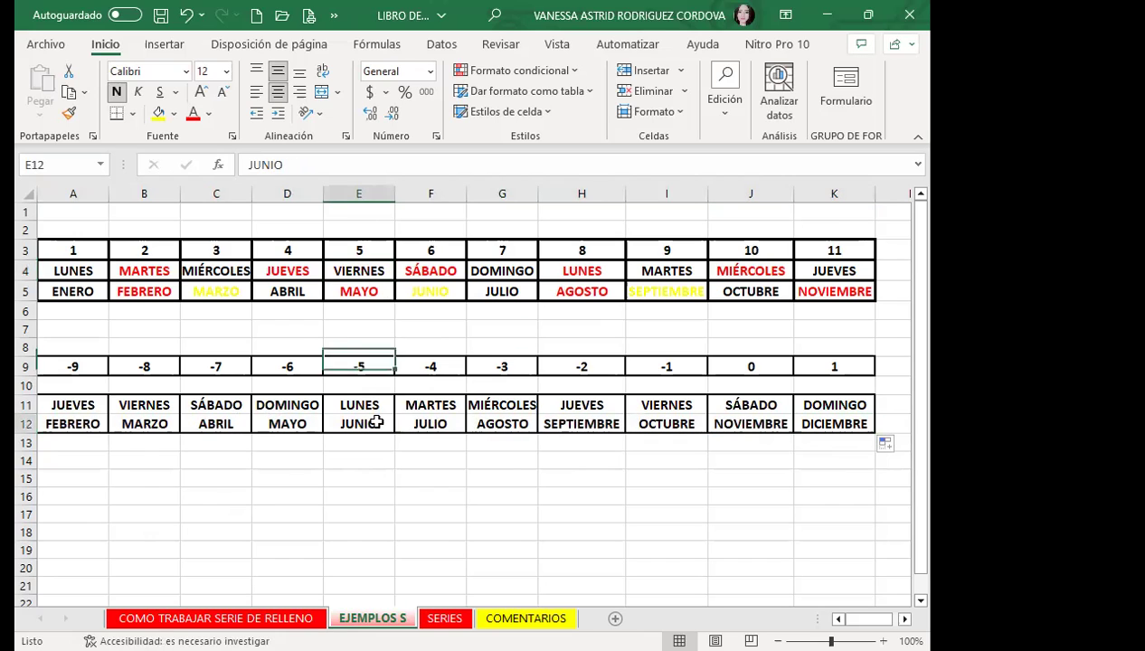
pyautogui.click(380, 253)
pyautogui.click(413, 412)
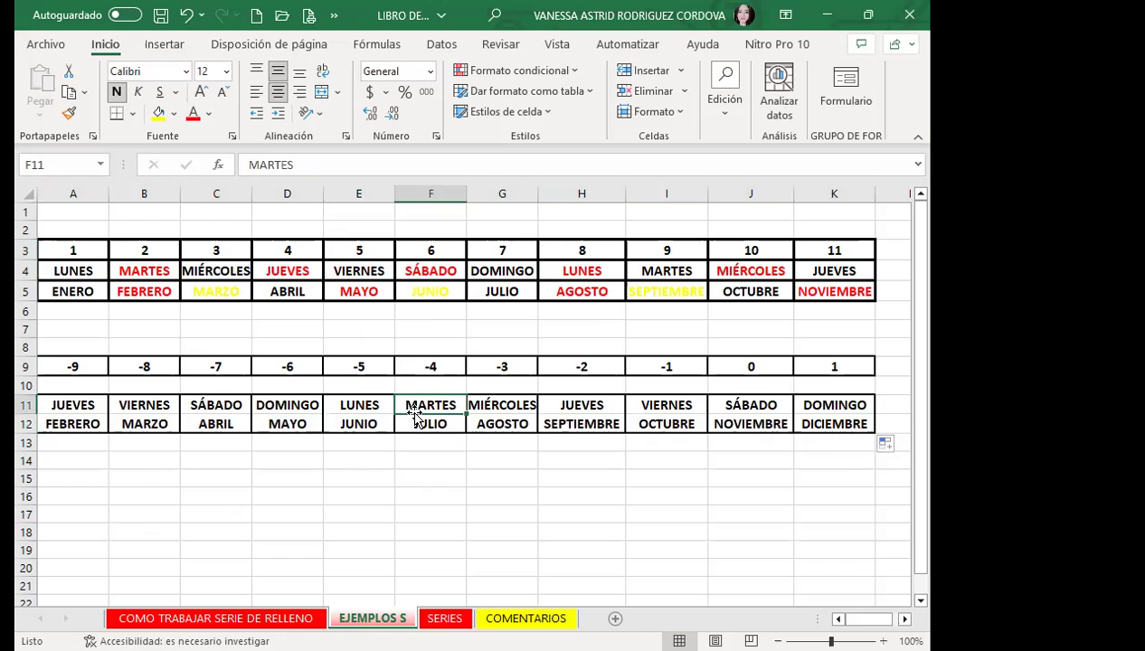
pyautogui.click(584, 439)
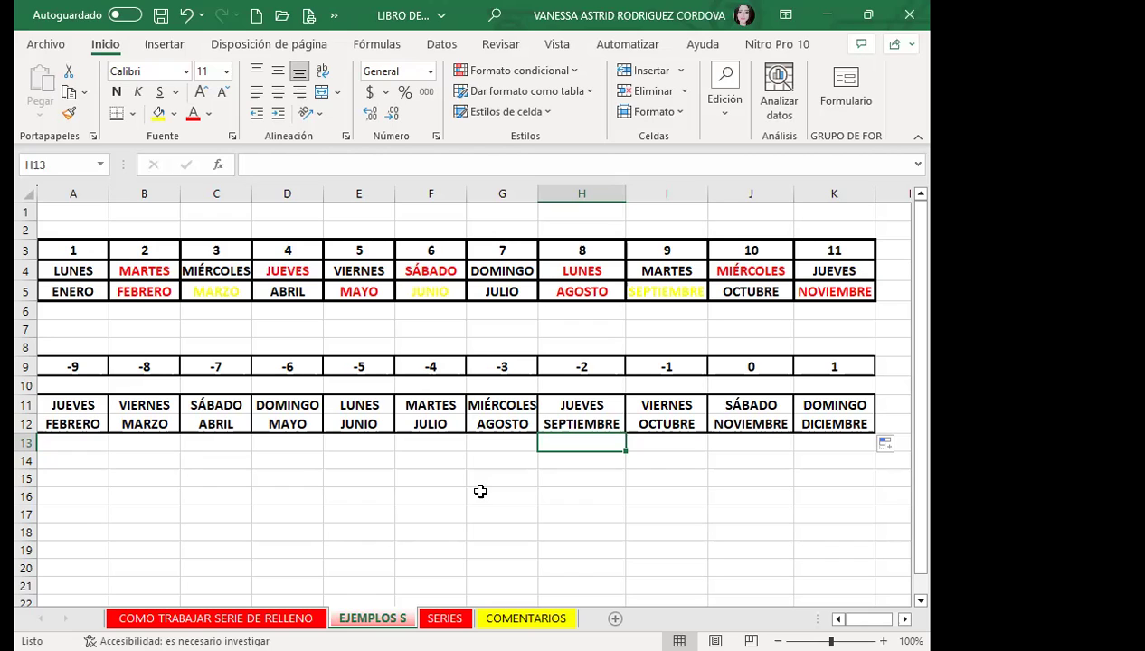
pyautogui.click(476, 479)
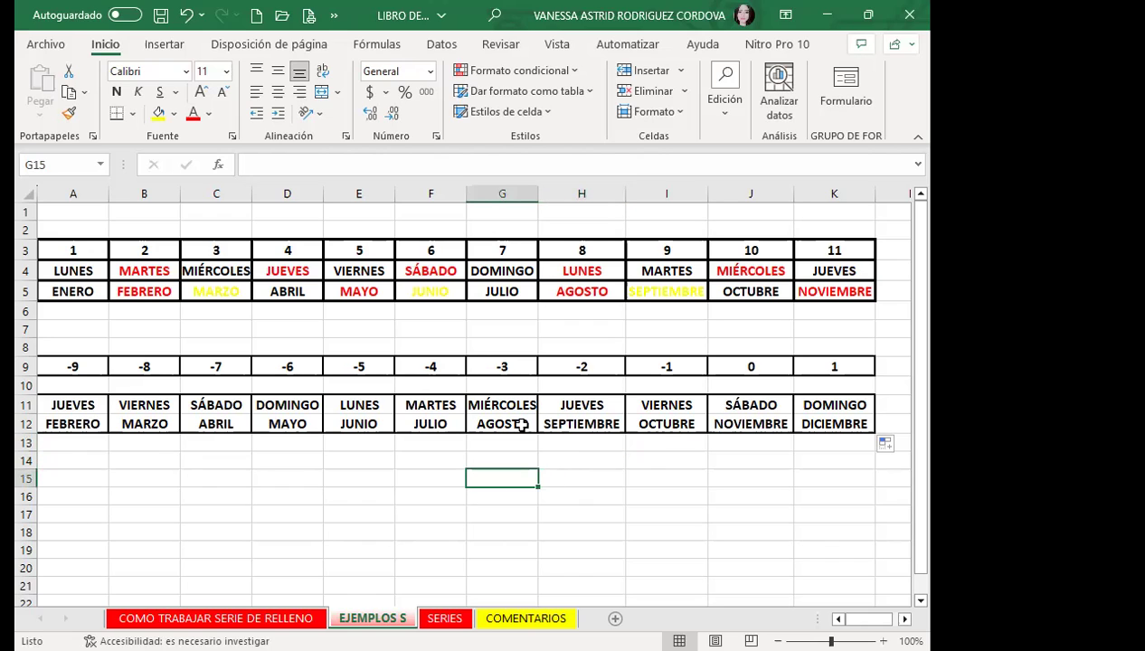
pyautogui.moveTo(522, 425); pyautogui.dragTo(503, 444)
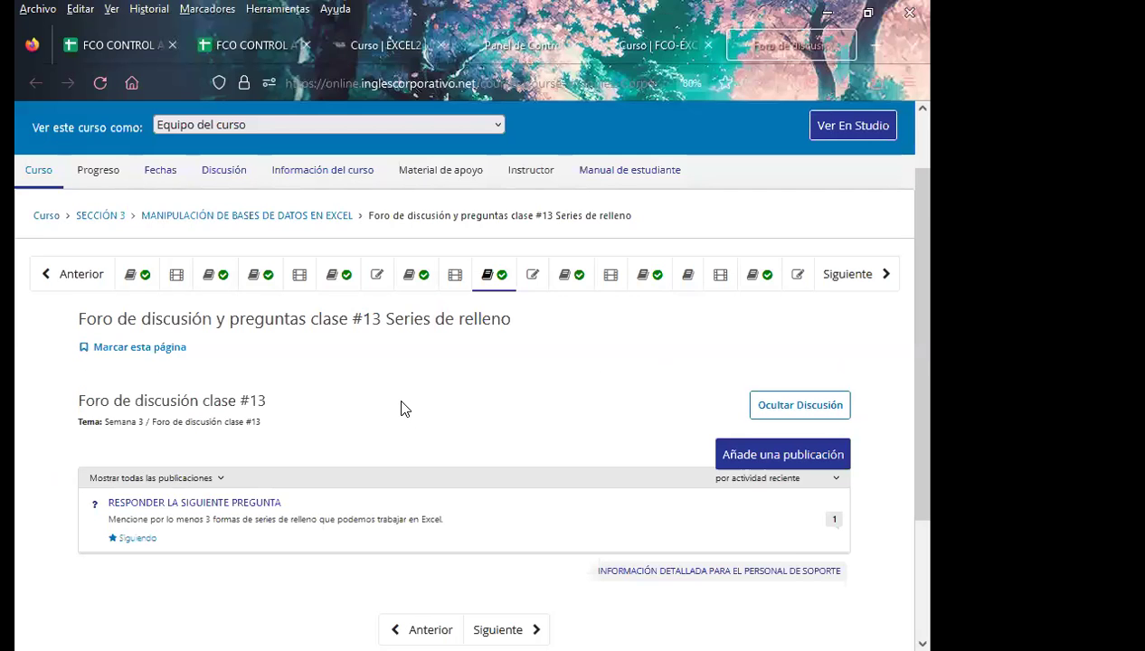
# Step: Scroll through the Foro de discusión clase #13 page and reload it with F5
pyautogui.scroll(-2, 401, 406)
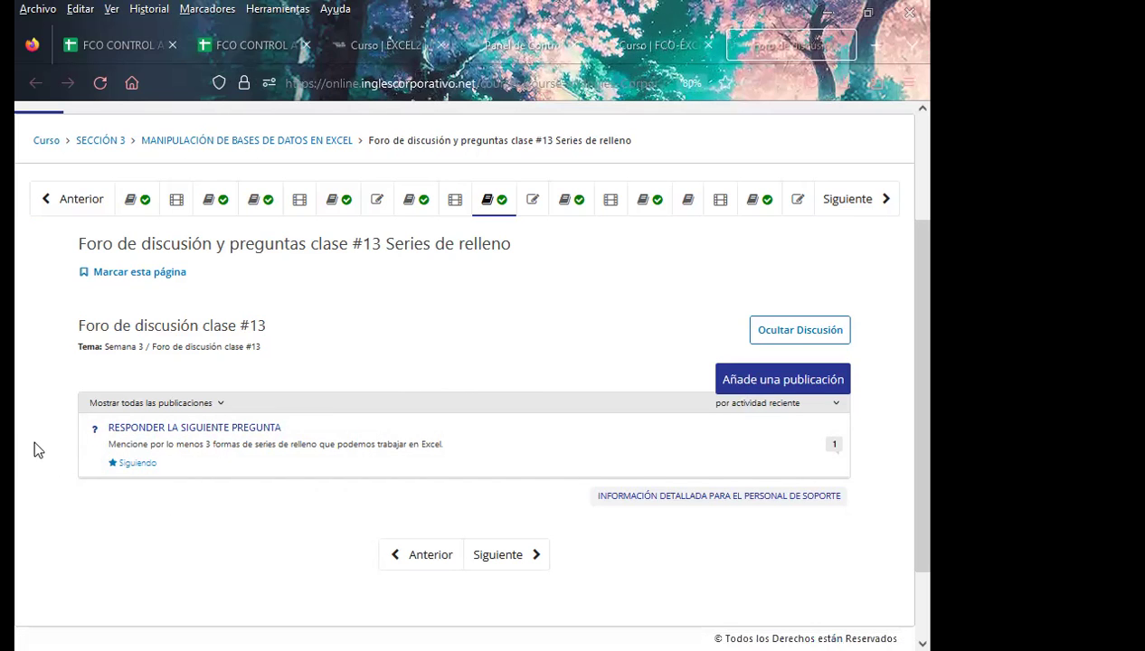
pyautogui.scroll(-2, 536, 421)
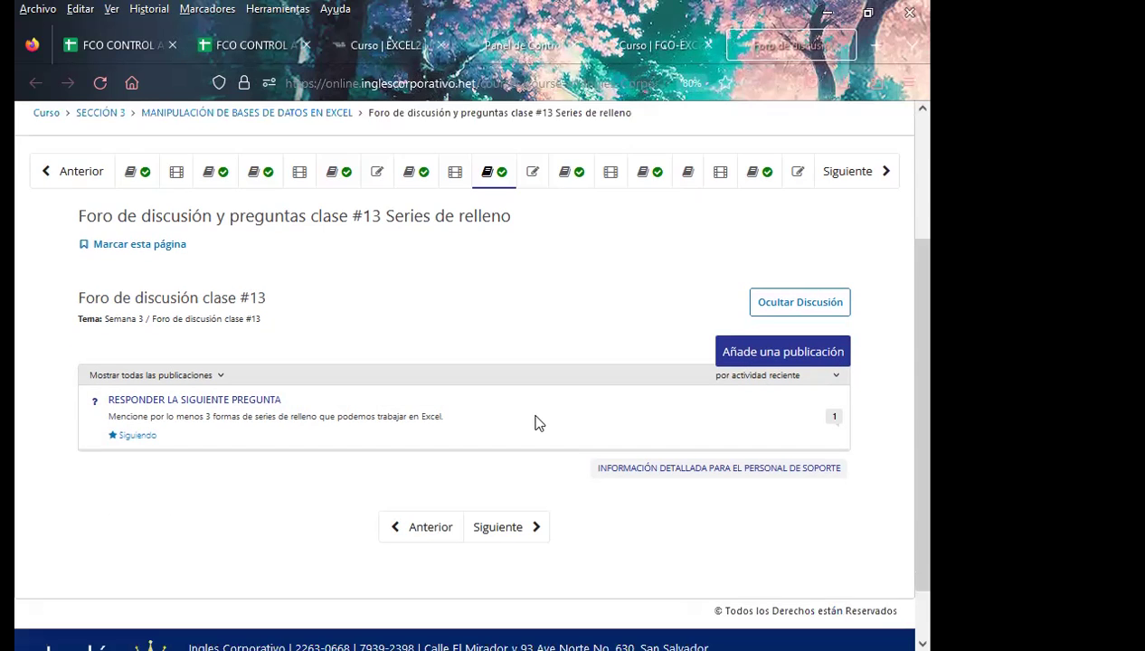
pyautogui.scroll(3, 16, 427)
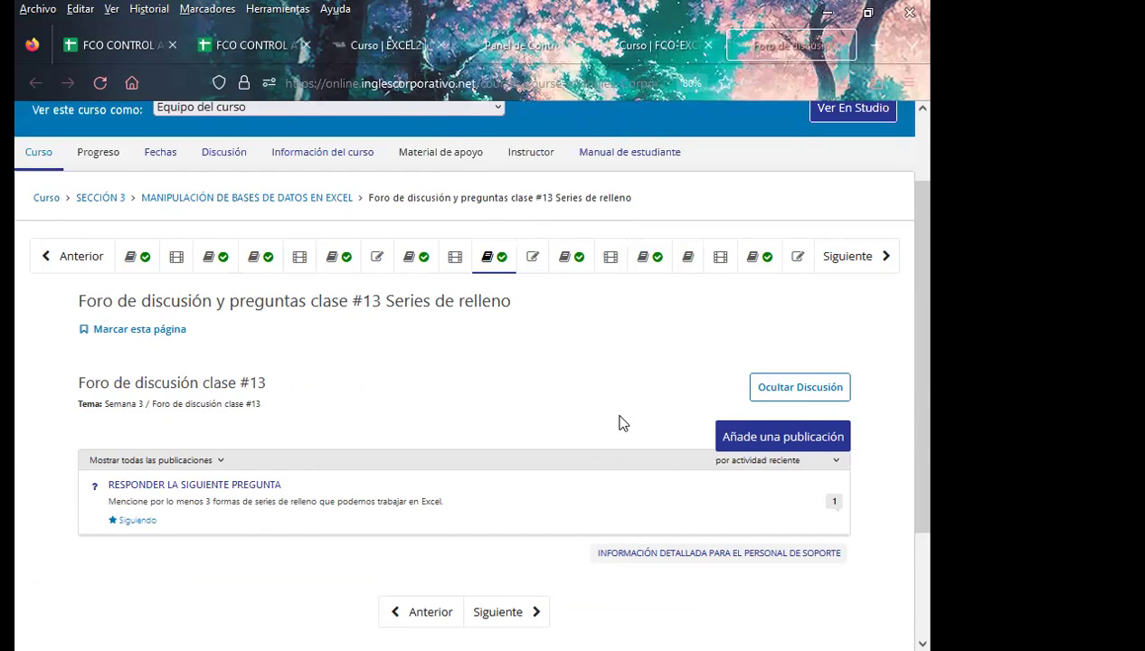
pyautogui.scroll(-3, 452, 439)
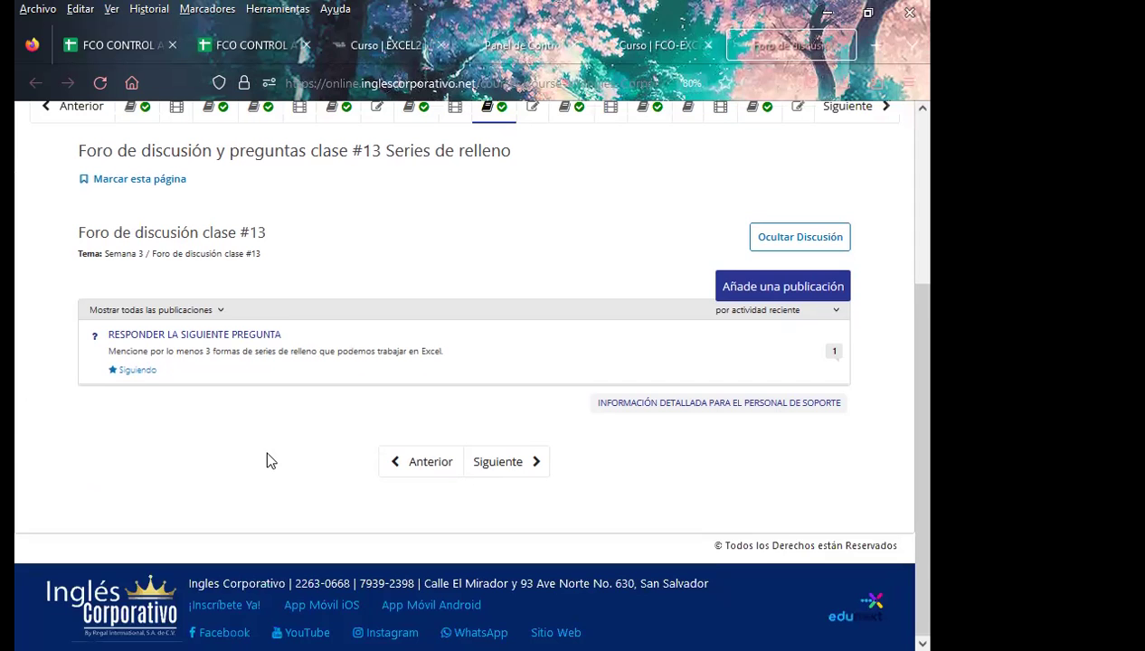
pyautogui.press('F5')
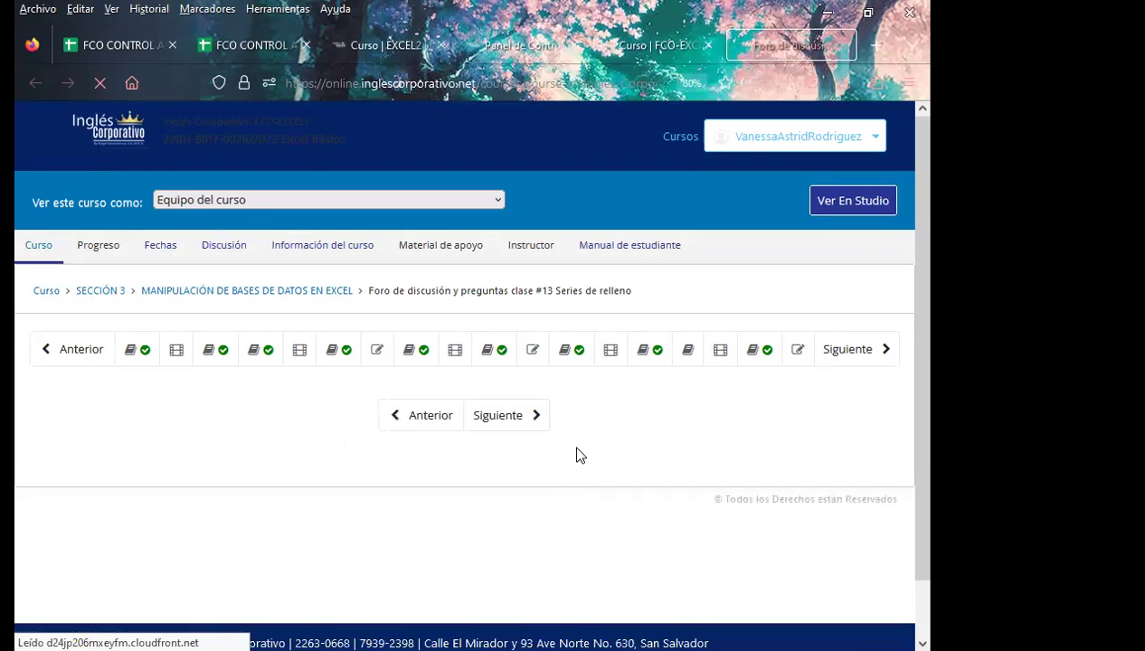
# Step: Post the comment 'Saludos. Excelente respuesta.' under the reply 'Números, días y meses.'
pyautogui.scroll(-1, 572, 448)
pyautogui.scroll(-2, 362, 426)
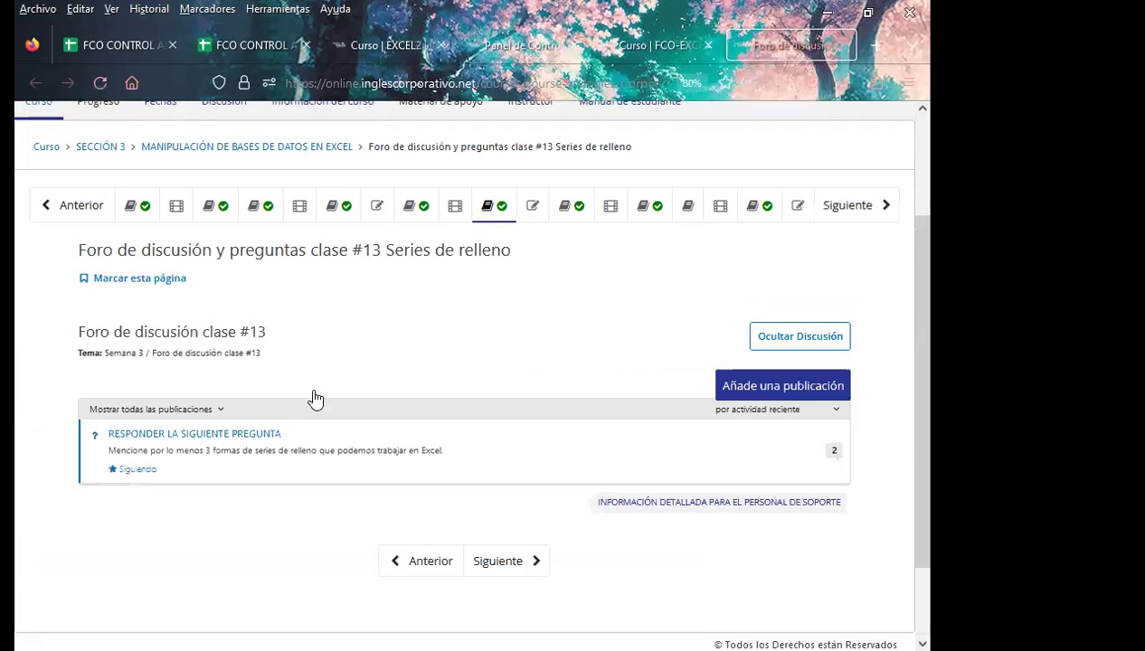
pyautogui.click(239, 452)
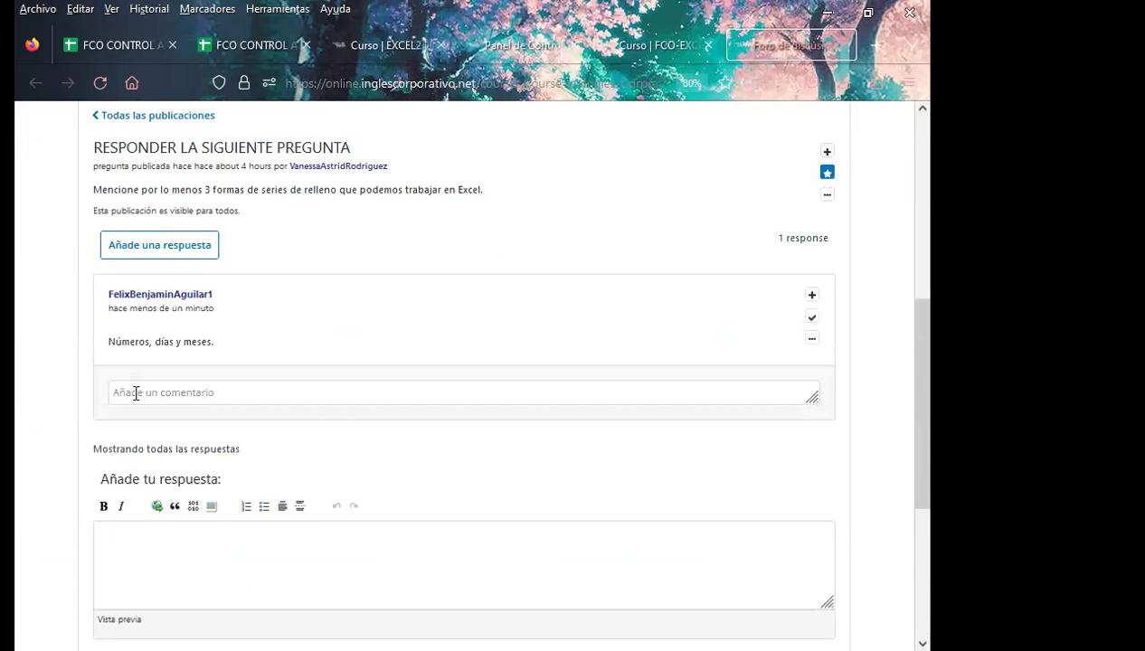
pyautogui.click(136, 392)
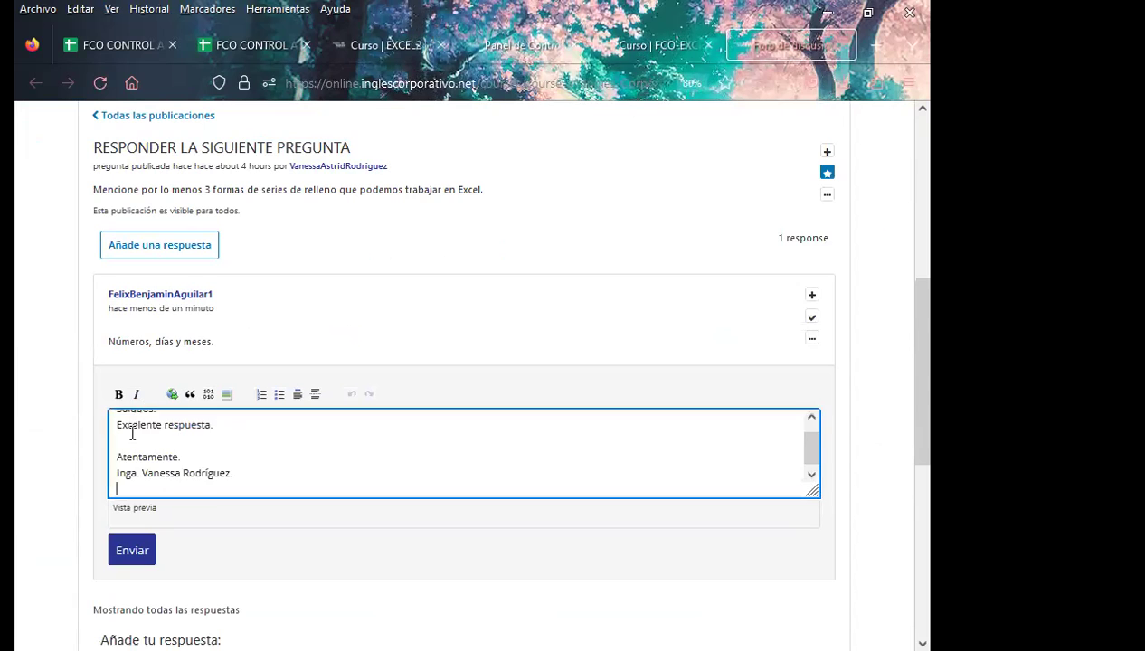
pyautogui.scroll(-5, 109, 453)
pyautogui.click(144, 373)
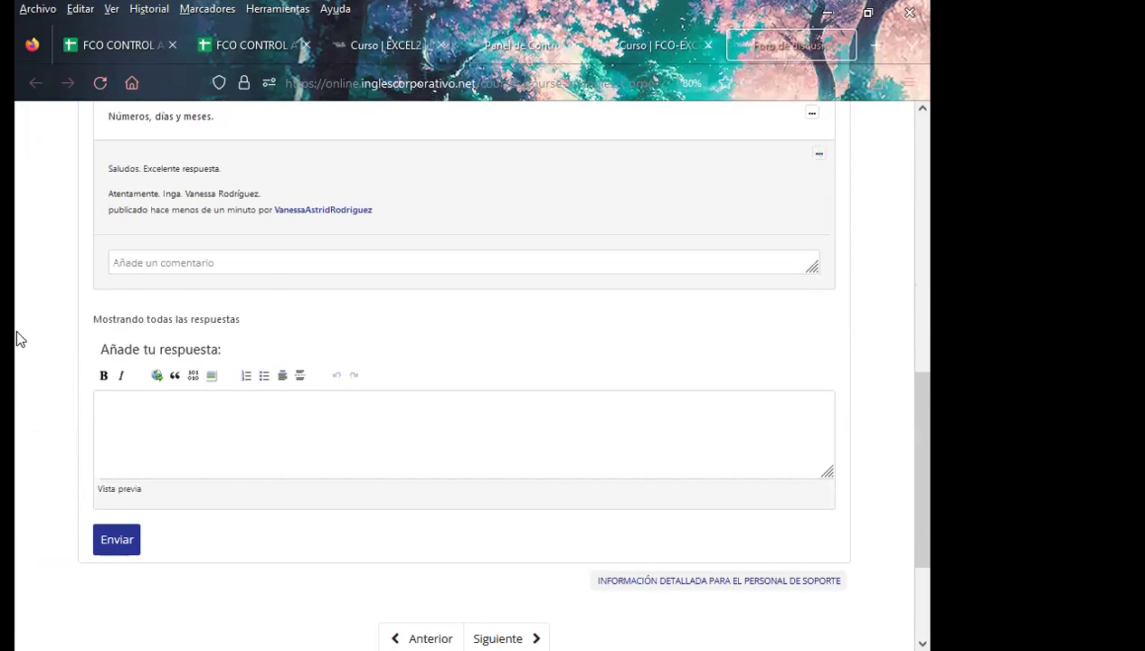
pyautogui.scroll(3, 738, 244)
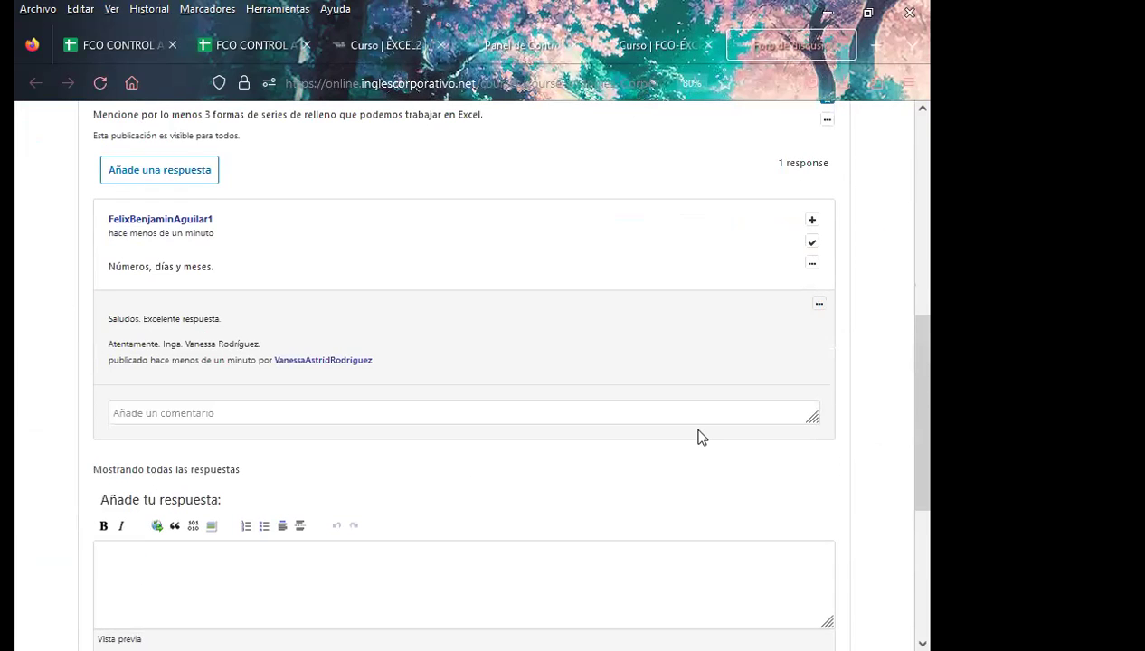